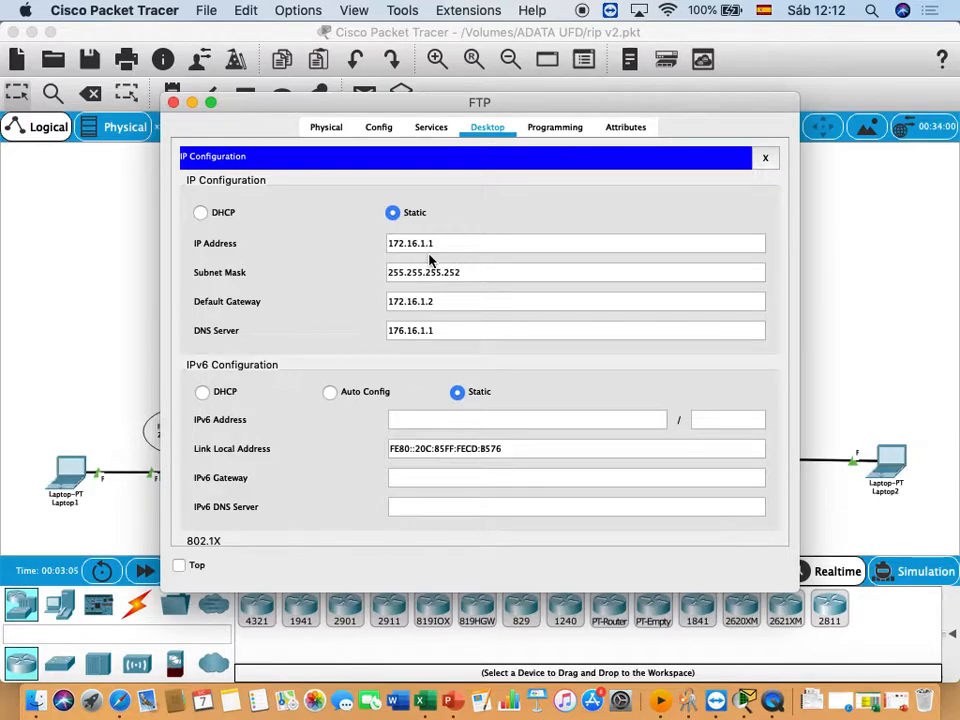
- Set the FTP server's IP address to 172.17.1.1 and its default gateway to 172.17.1.2
click(70, 250)
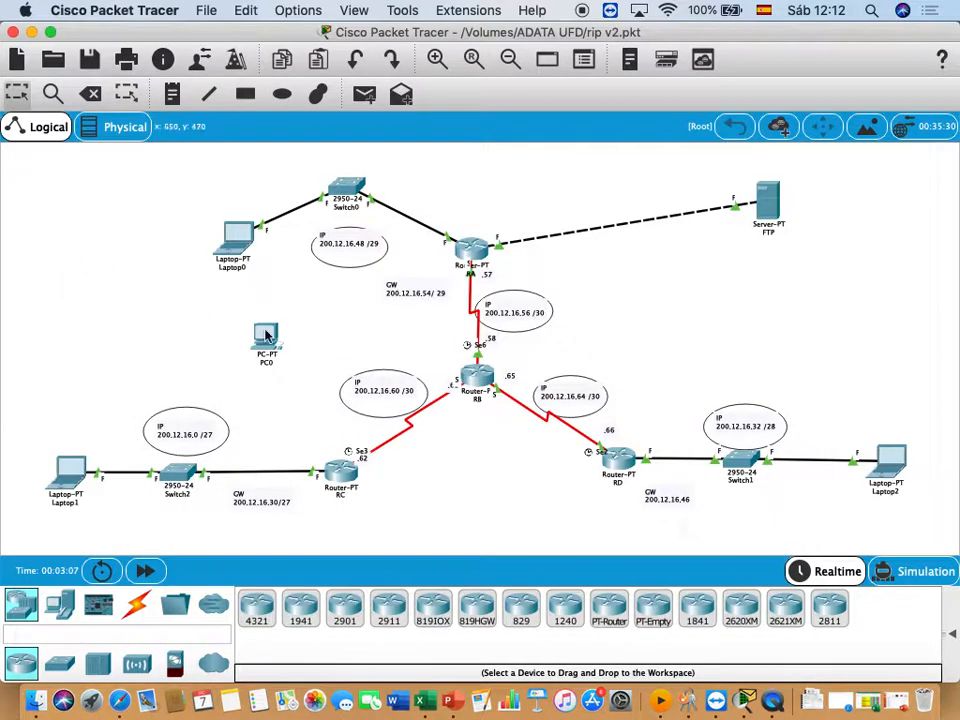
click(745, 218)
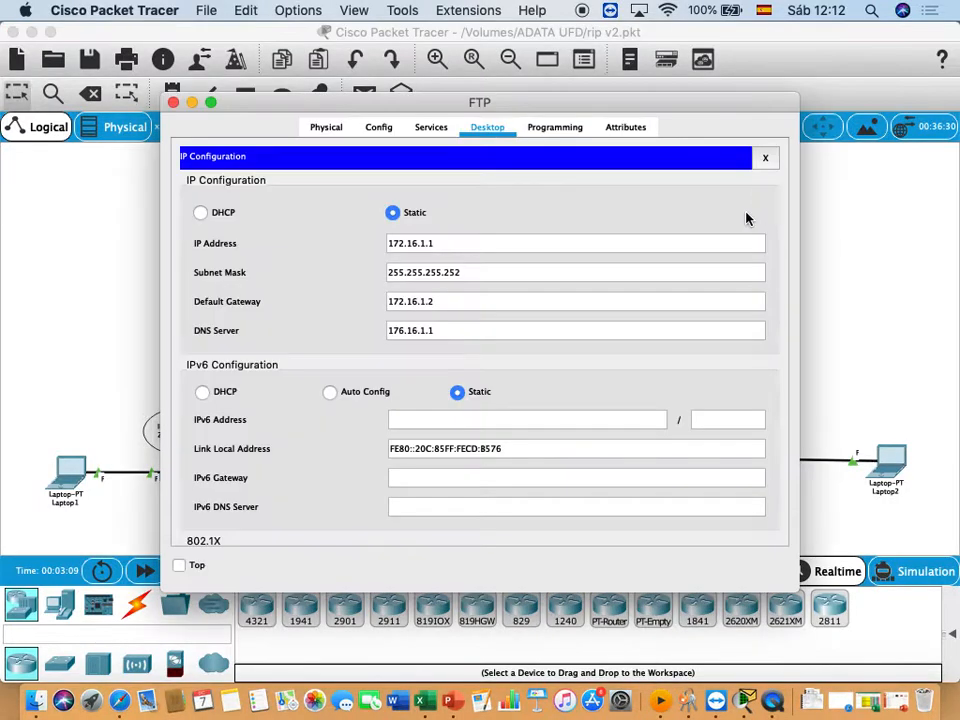
click(425, 245)
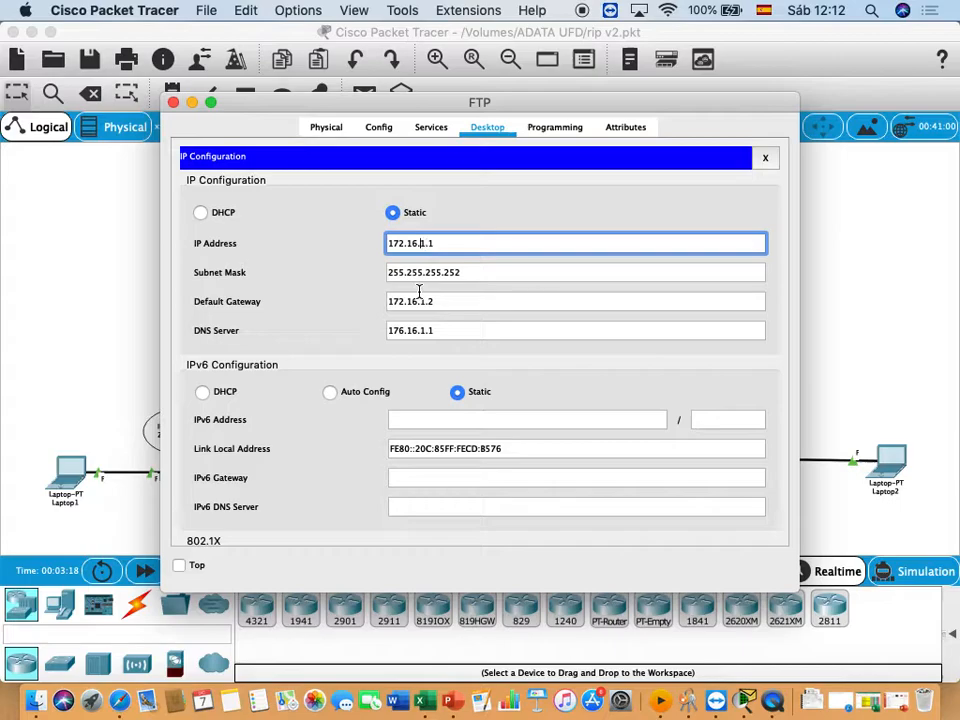
key(BackSpace)
text(7)
click(410, 301)
key(BackSpace)
text(7)
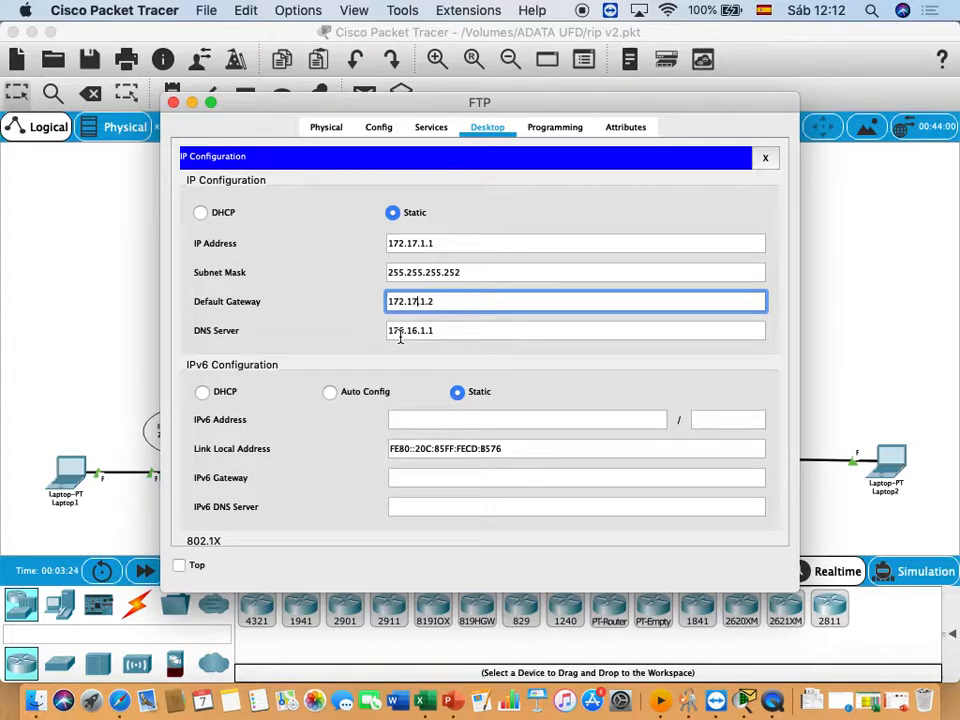
click(447, 331)
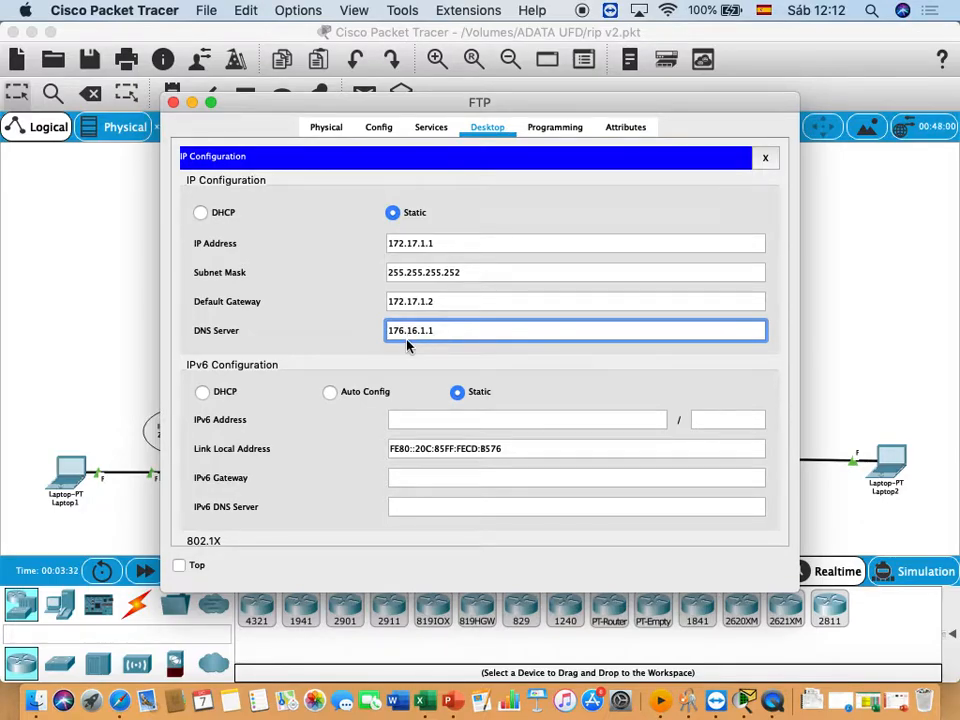
- Check the IP configuration of Laptop1, including its DNS server address
click(123, 312)
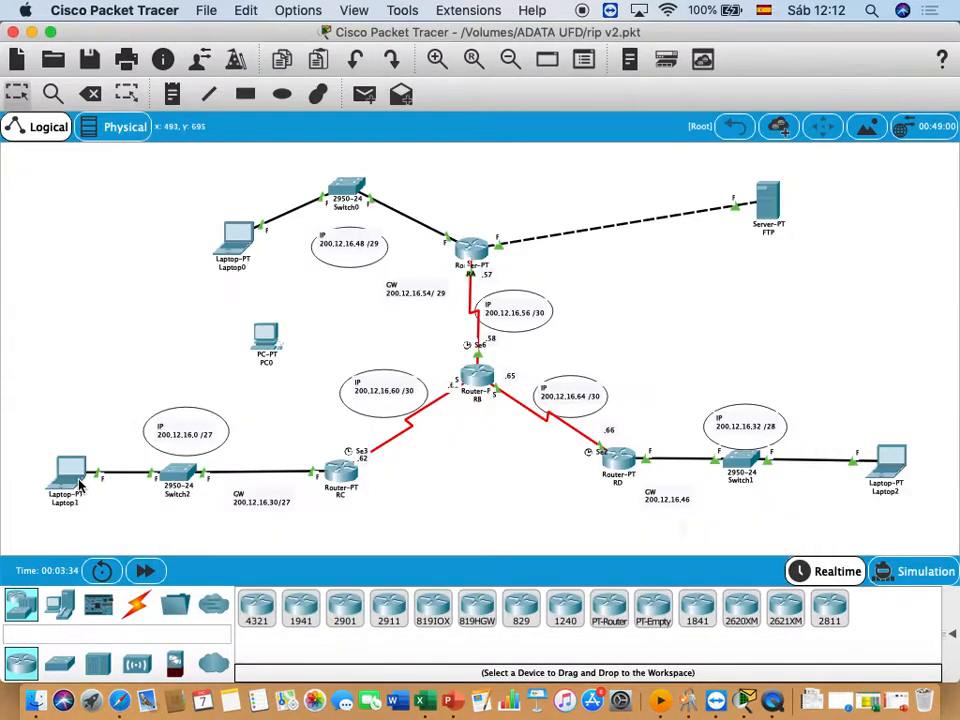
click(82, 484)
click(460, 127)
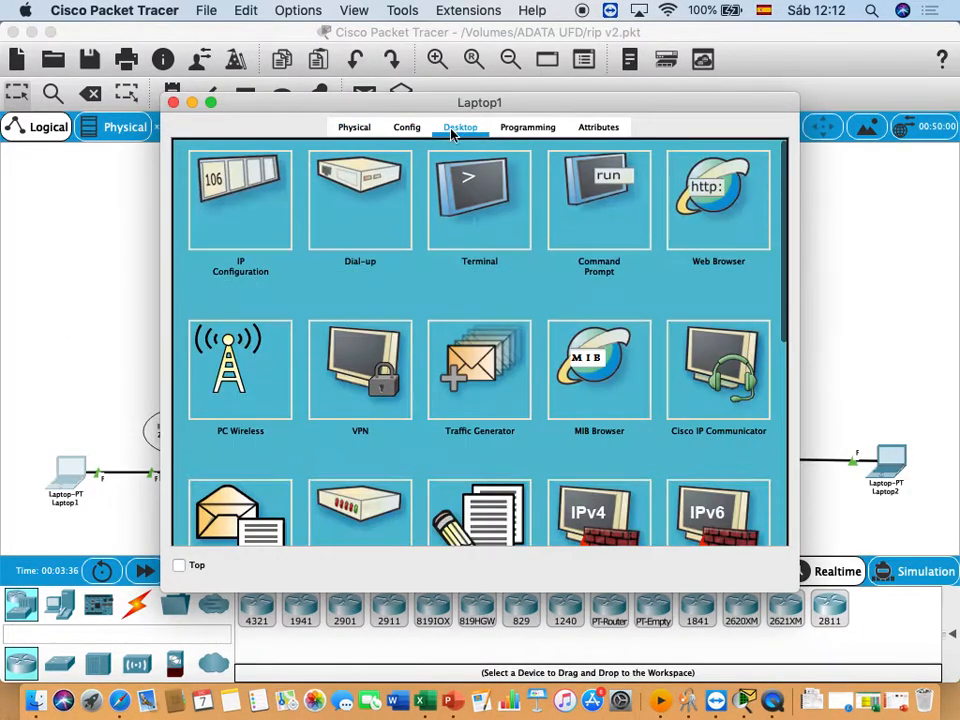
click(282, 192)
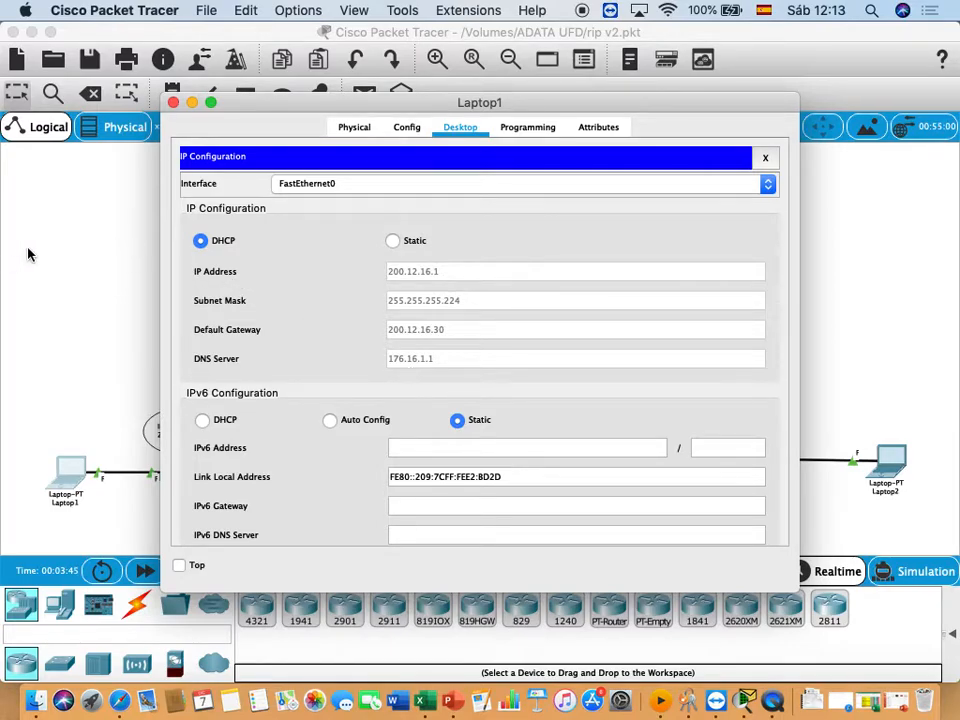
click(52, 217)
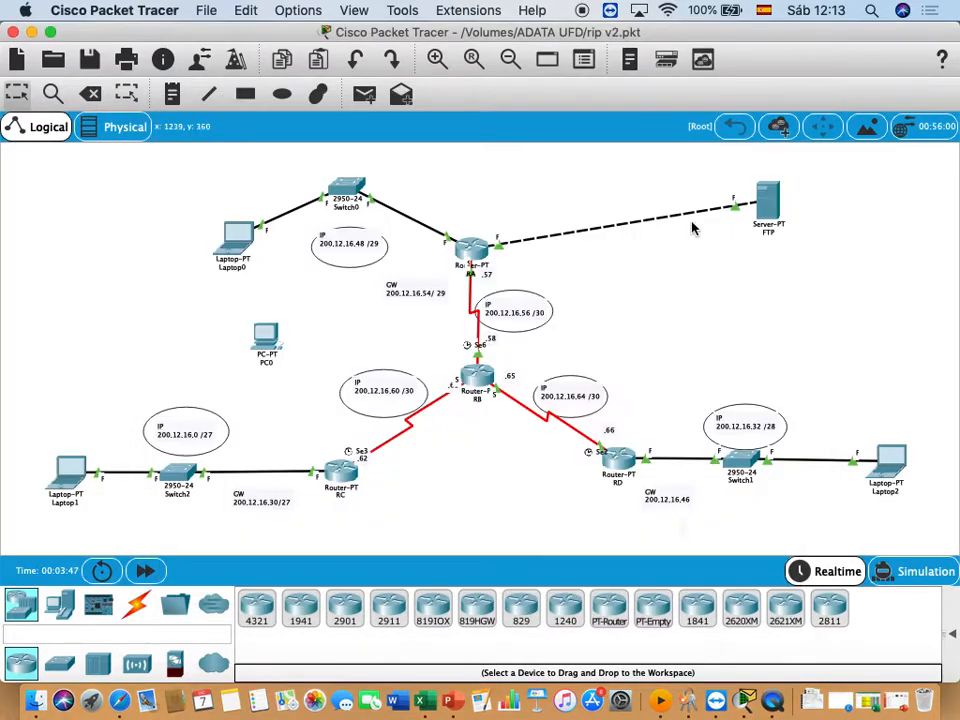
- Set the FTP server's IP address to 172.16.1.1 and its default gateway to 172.16.1.2
click(767, 199)
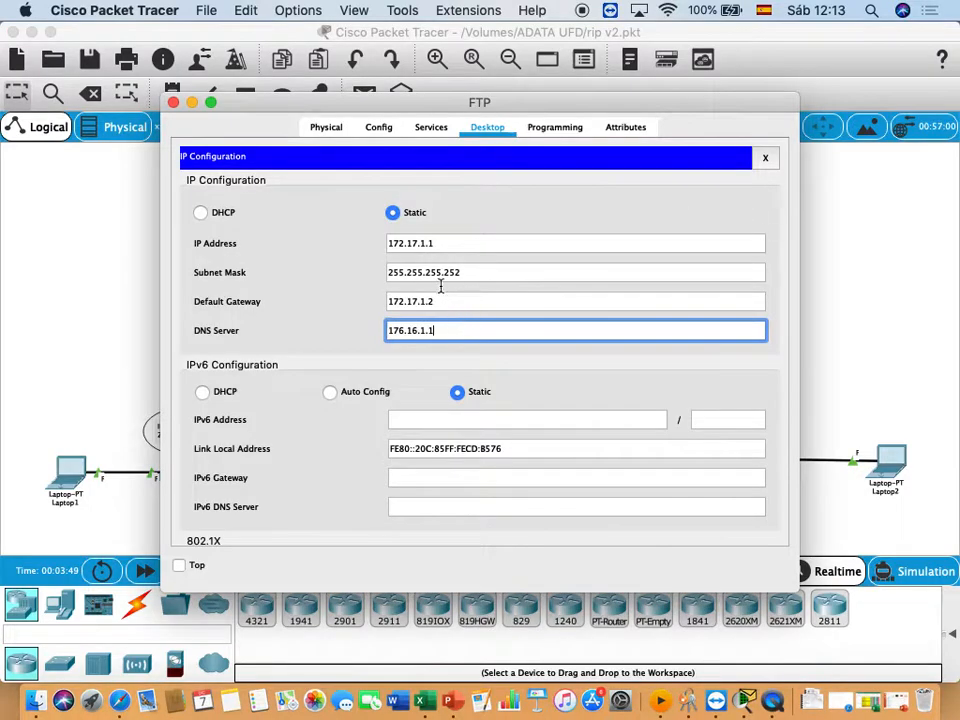
click(418, 244)
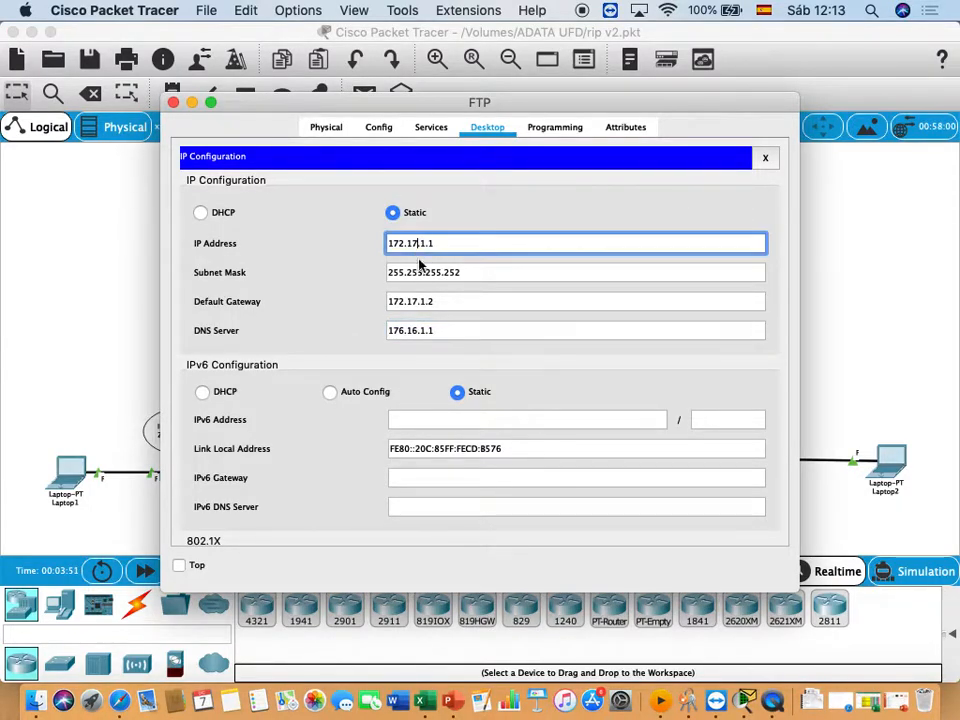
key(BackSpace)
text(6)
click(417, 301)
key(BackSpace)
text(6)
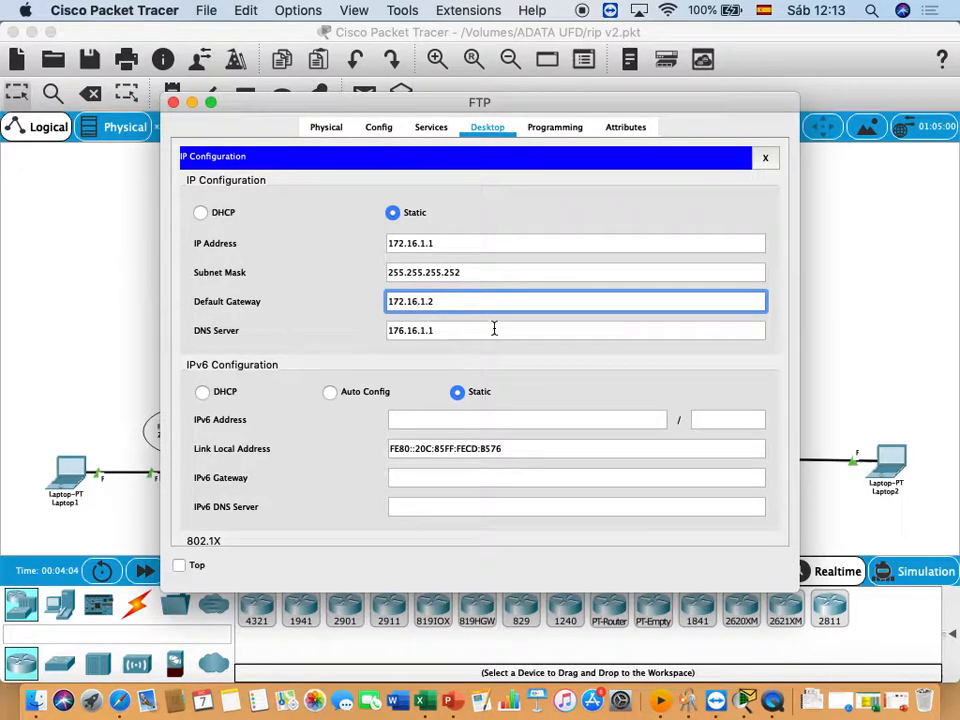
key(Tab)
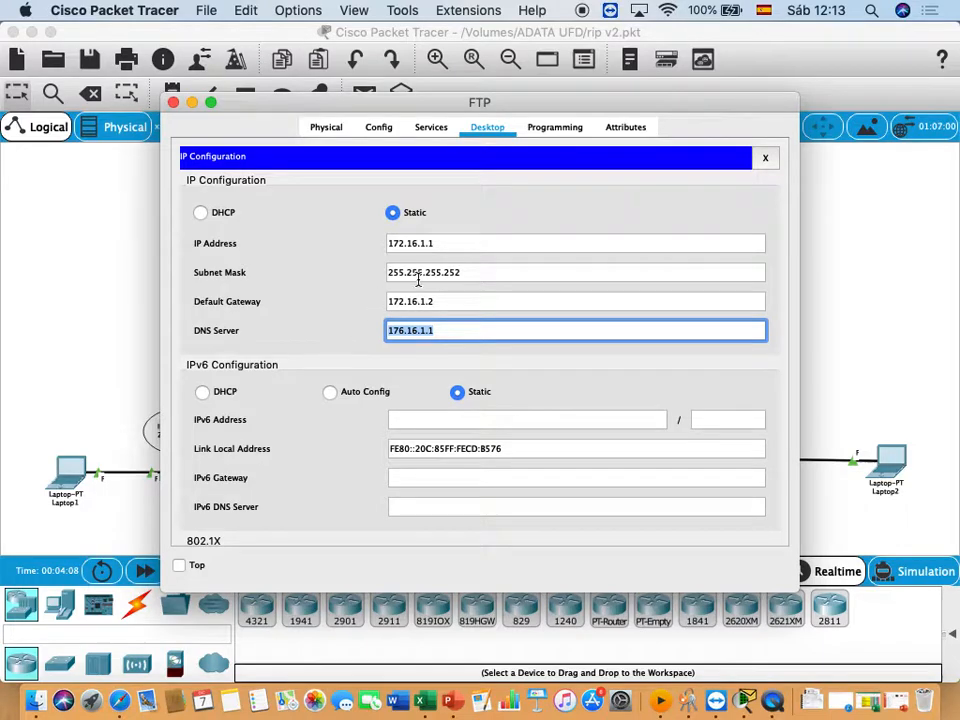
- Copy the FTP server's IP address and place a note reading 172.16.1.1/30 below the server in the topology
click(442, 245)
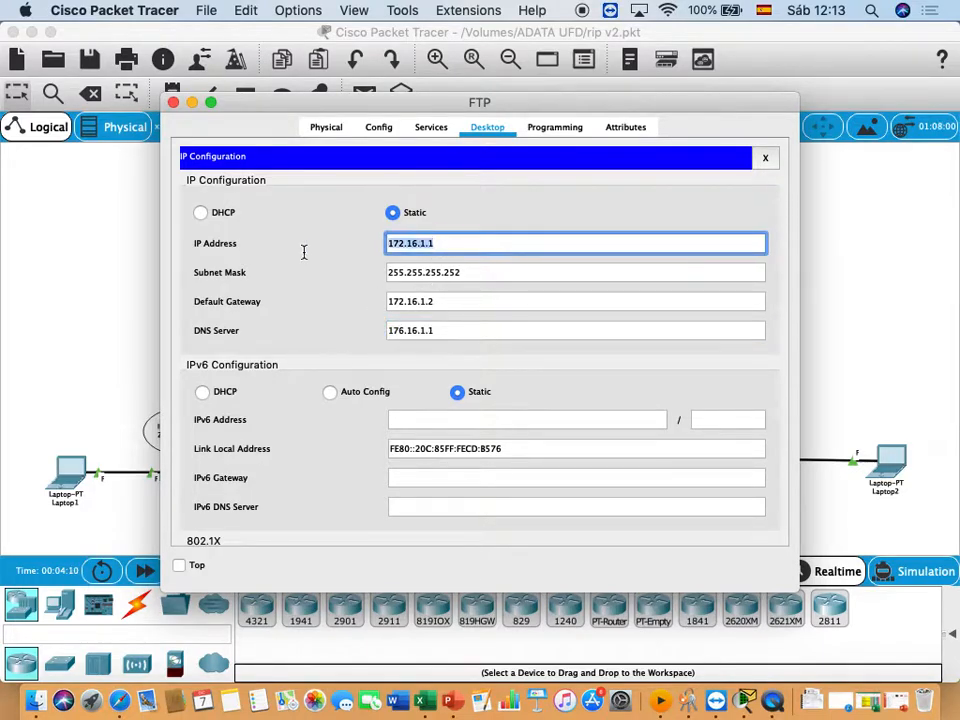
right_click(399, 243)
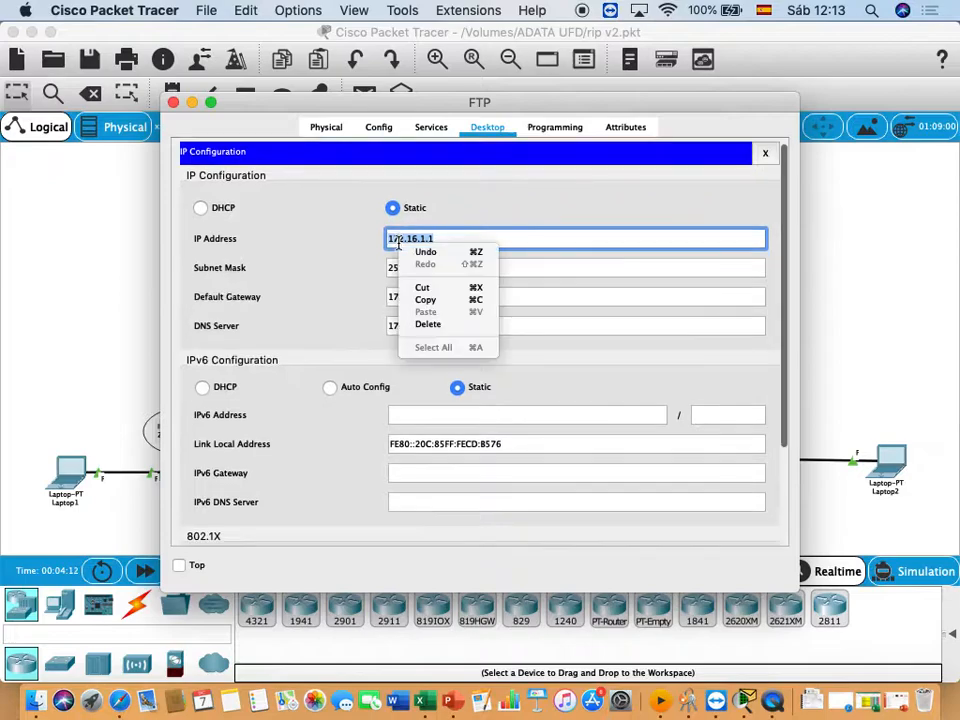
click(430, 304)
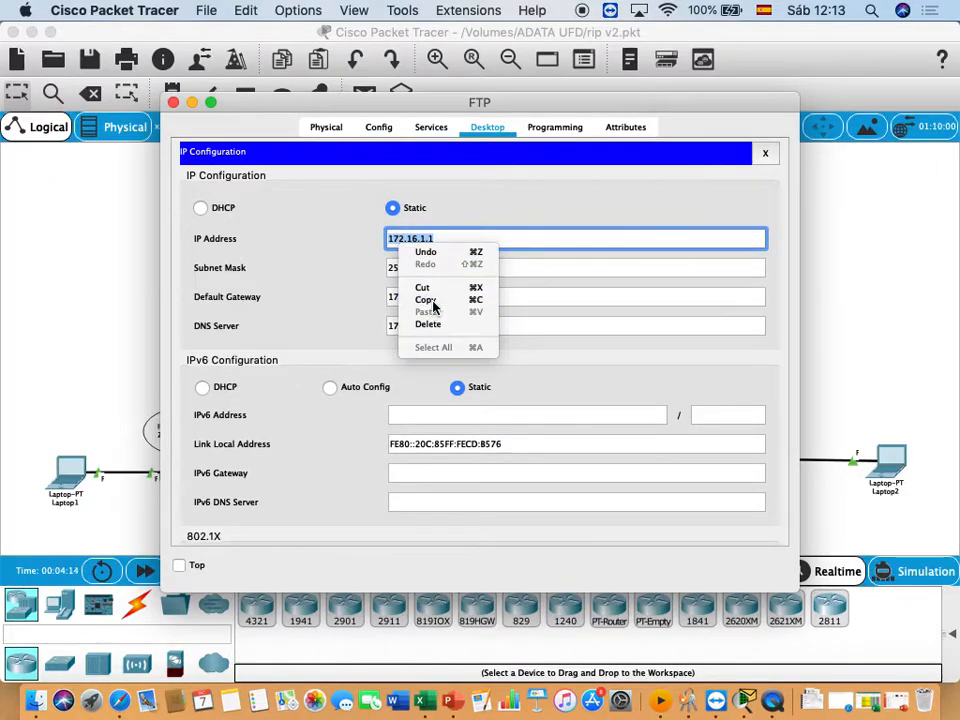
click(103, 243)
click(170, 96)
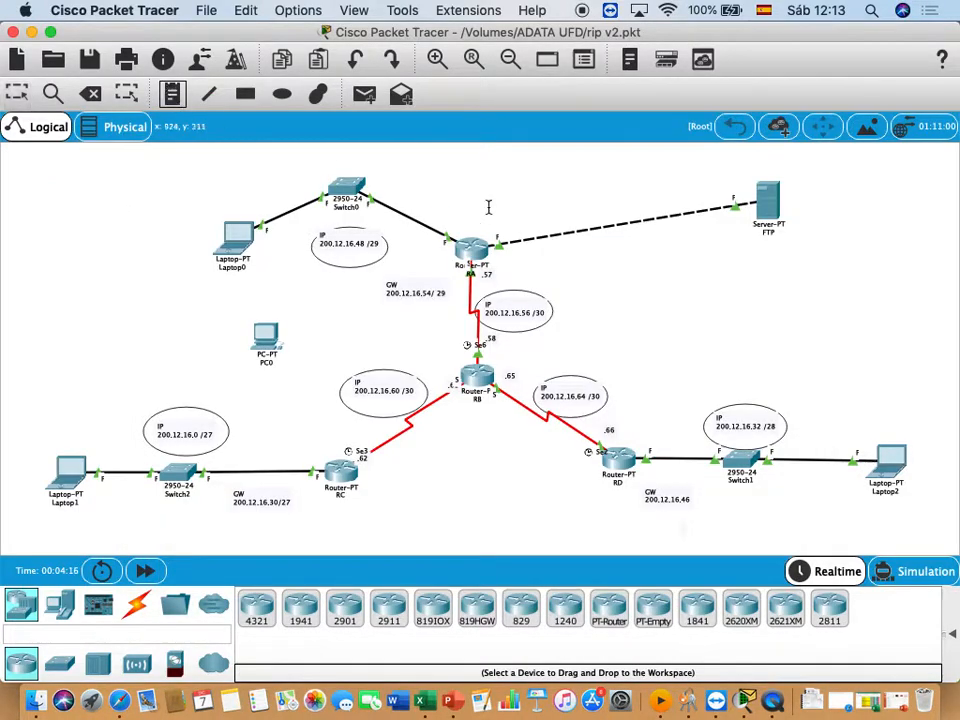
scroll(800, 270, left, 3)
scroll(800, 250, down, 1)
click(801, 244)
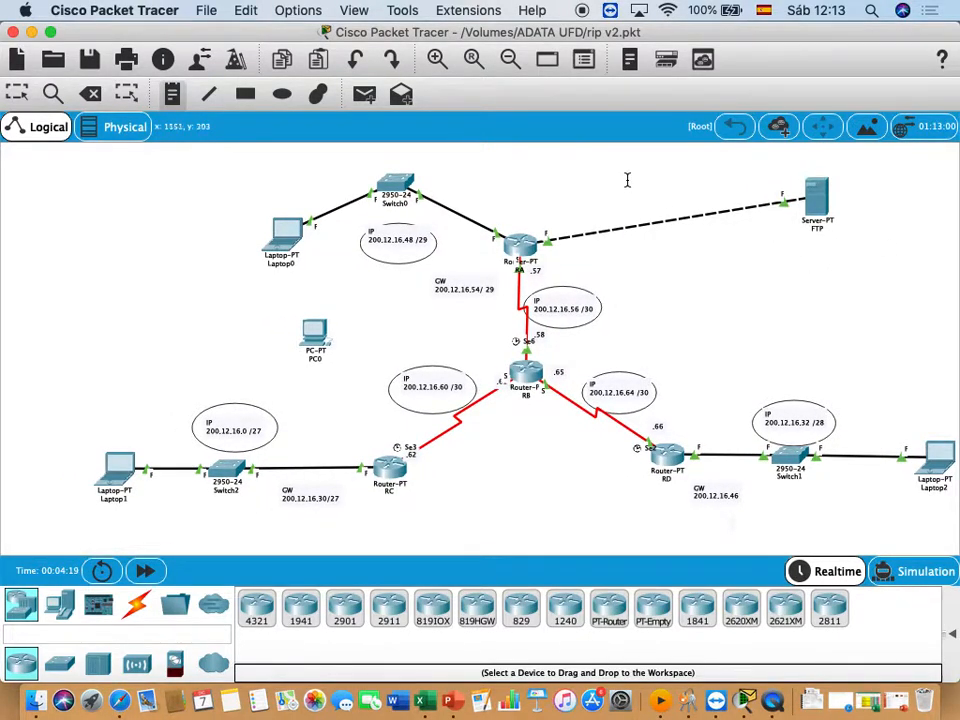
click(806, 248)
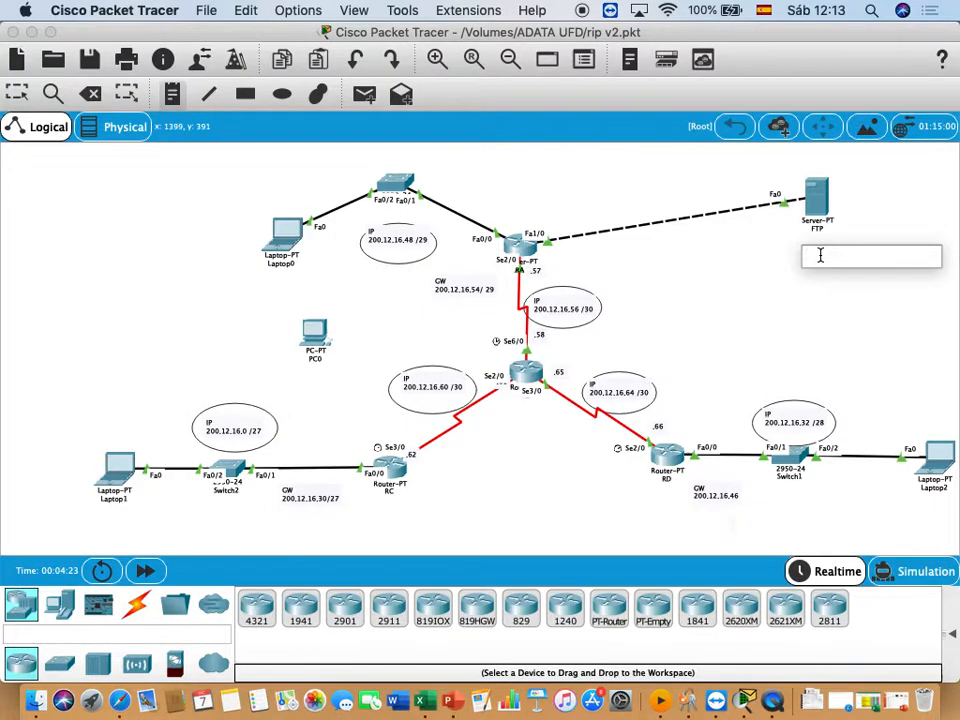
text(17)
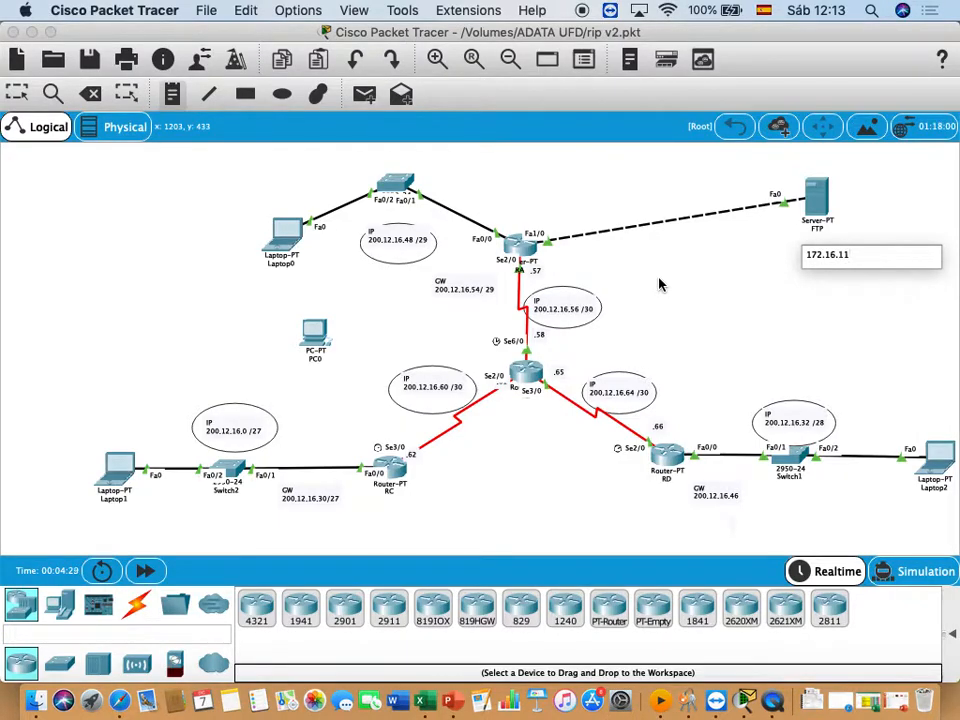
text(2.16.1.1/30)
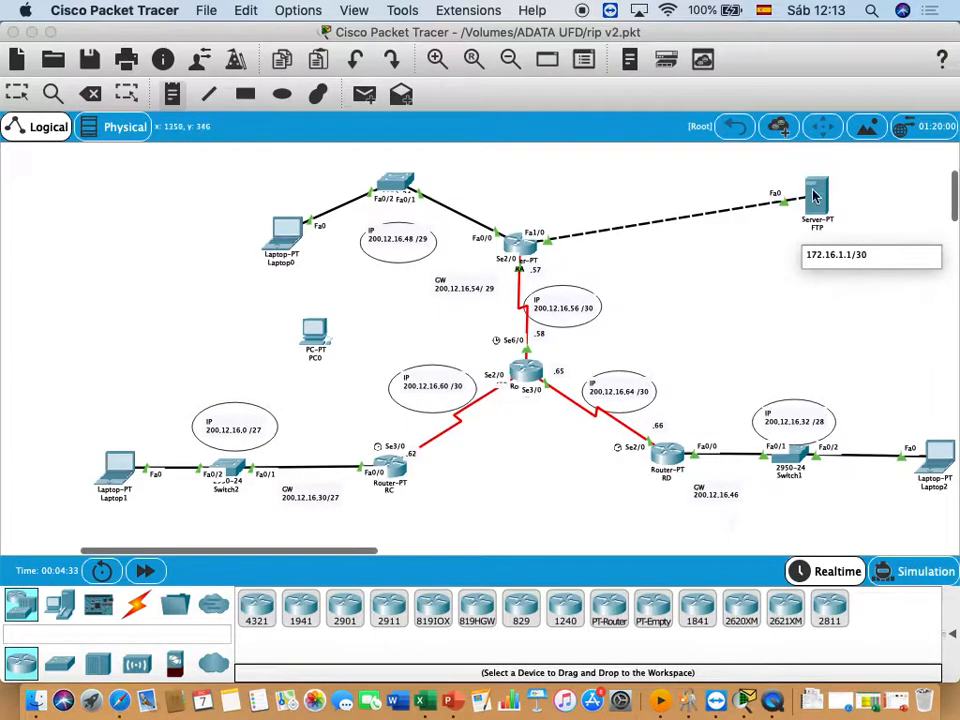
- Check the FTP server's IP settings against its 172.16.1.1/30 note and move the note closer beneath the server
click(821, 203)
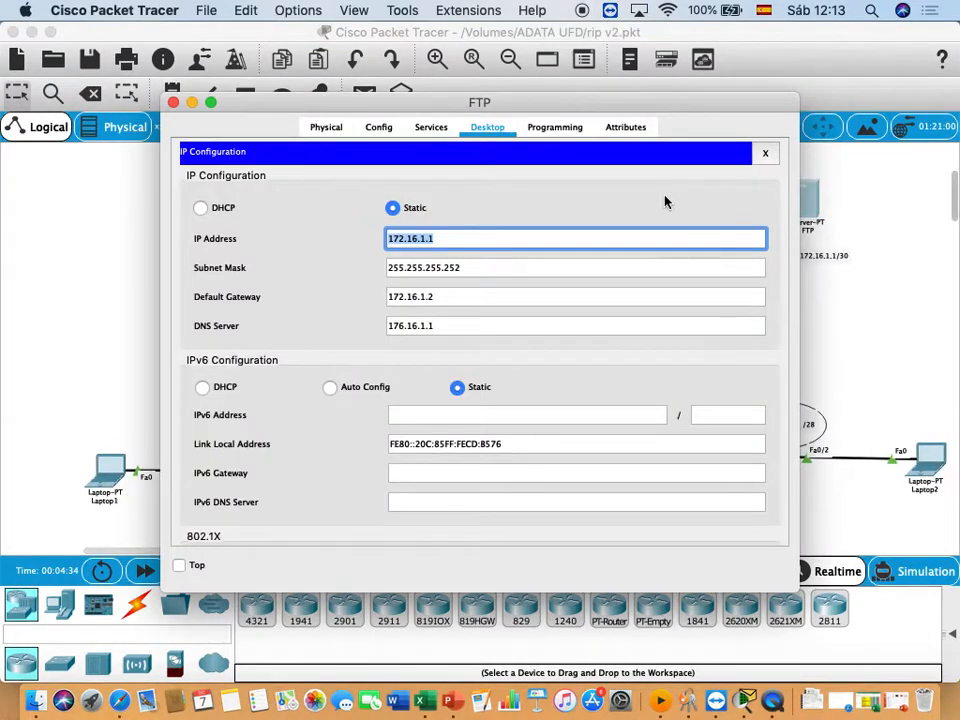
drag(615, 113, 538, 139)
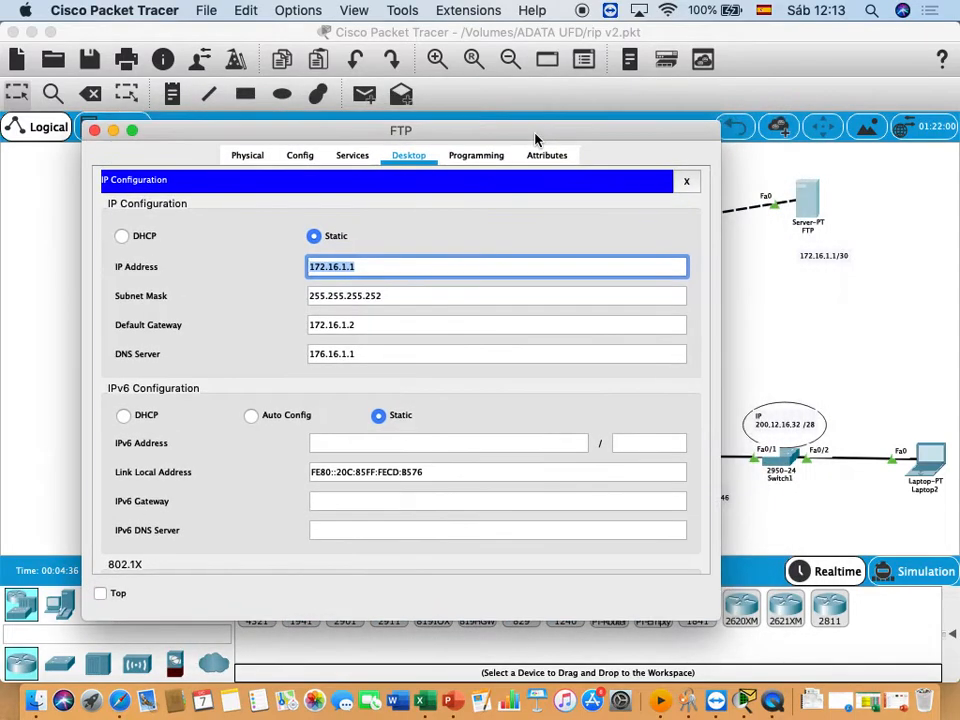
click(818, 258)
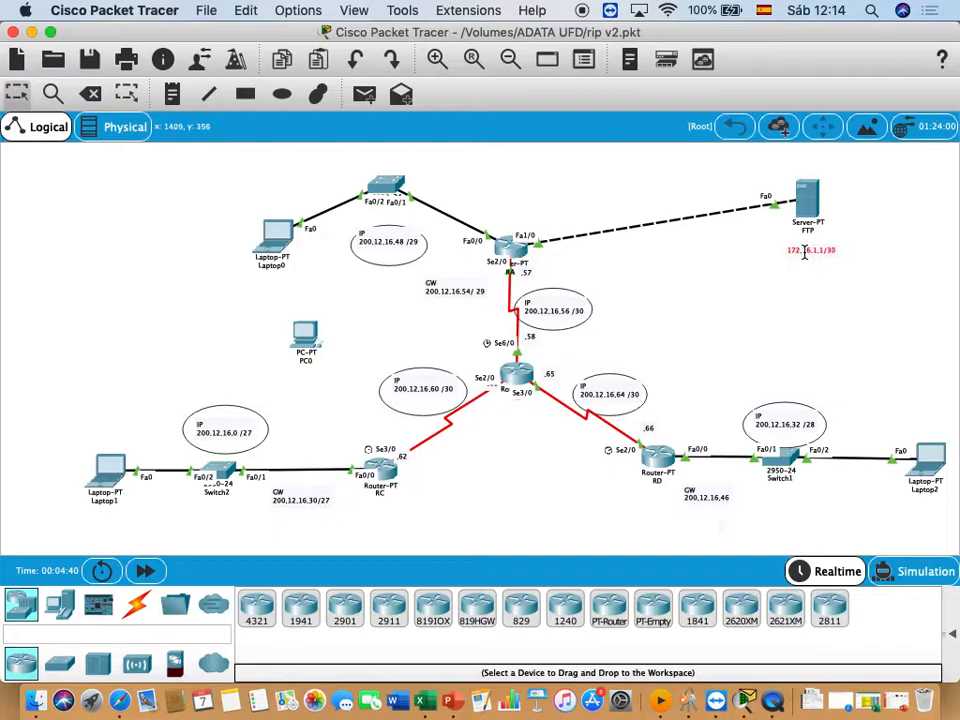
click(770, 282)
- Reveal the PDU scenario controls and delete the current scenario
scroll(490, 242, down, 1)
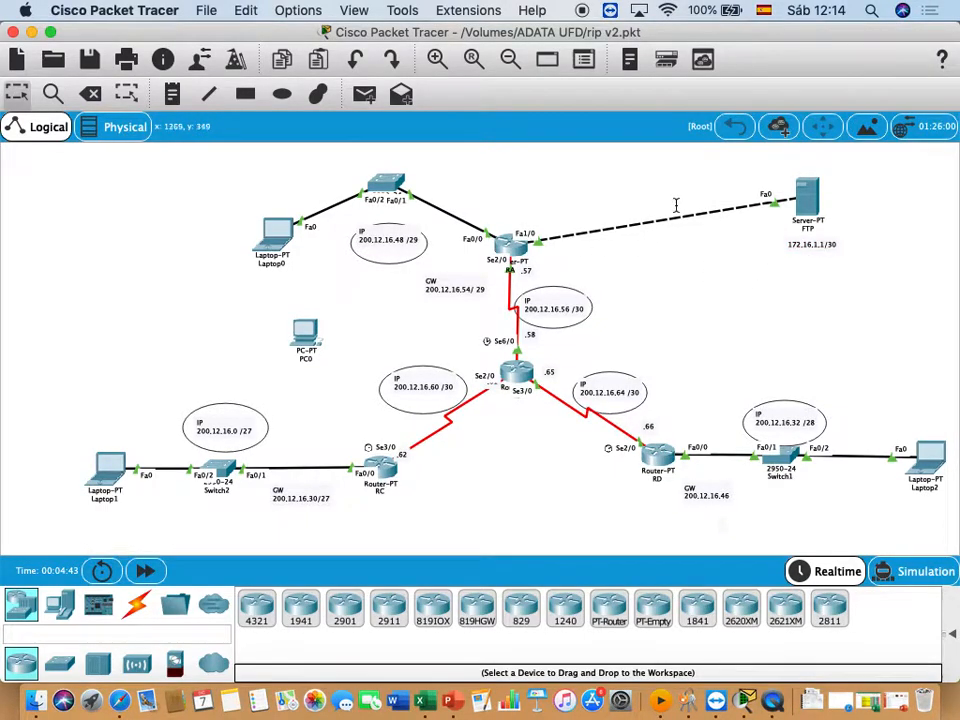
click(952, 633)
click(723, 632)
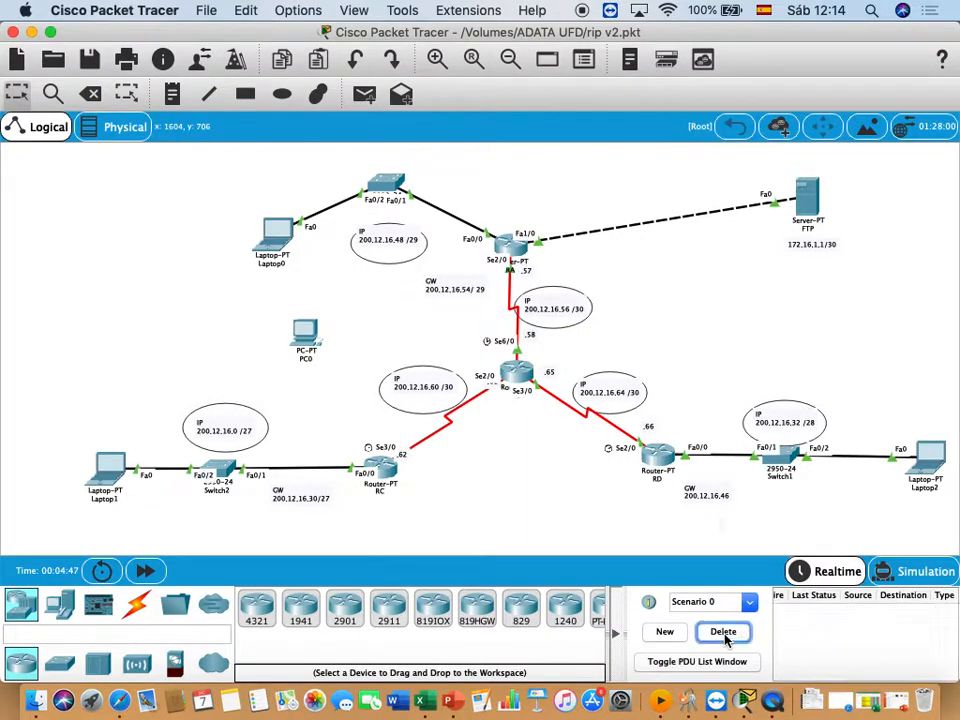
- Open Laptop1, leave its IP configuration and start its Command Prompt
scroll(66, 443, down, 2)
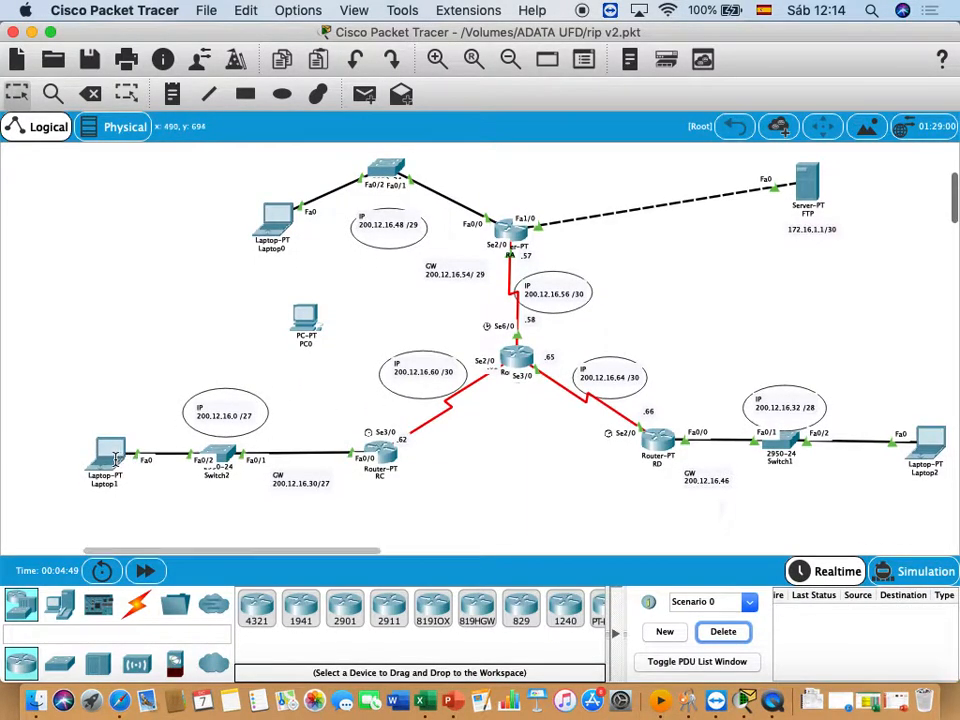
scroll(117, 458, right, 1)
scroll(117, 458, right, 1)
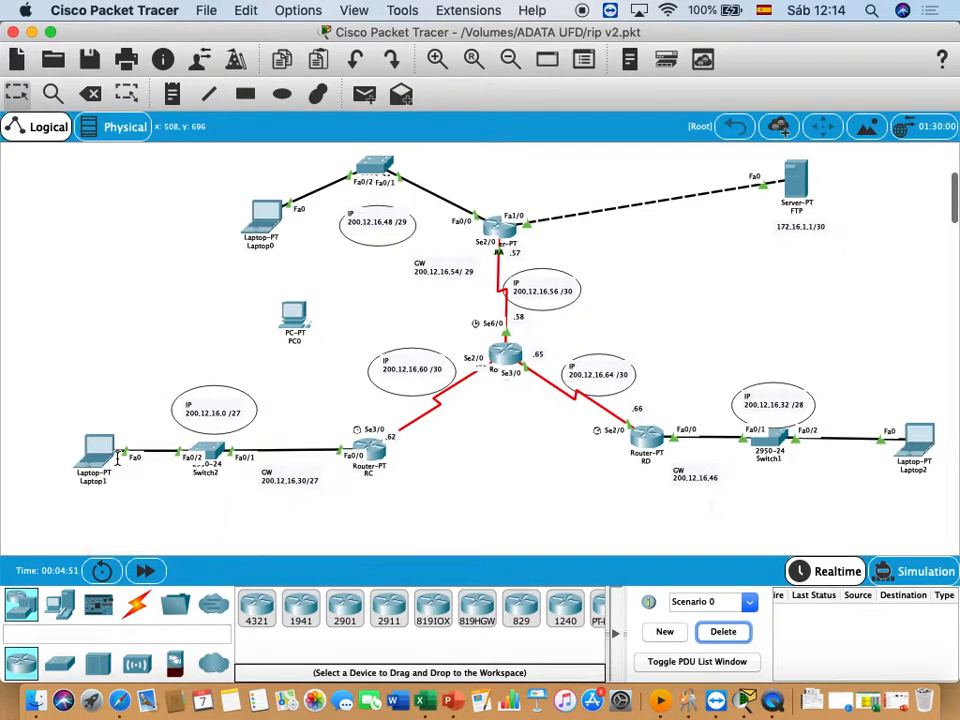
scroll(105, 455, left, 1)
click(105, 455)
scroll(107, 458, right, 1)
click(107, 458)
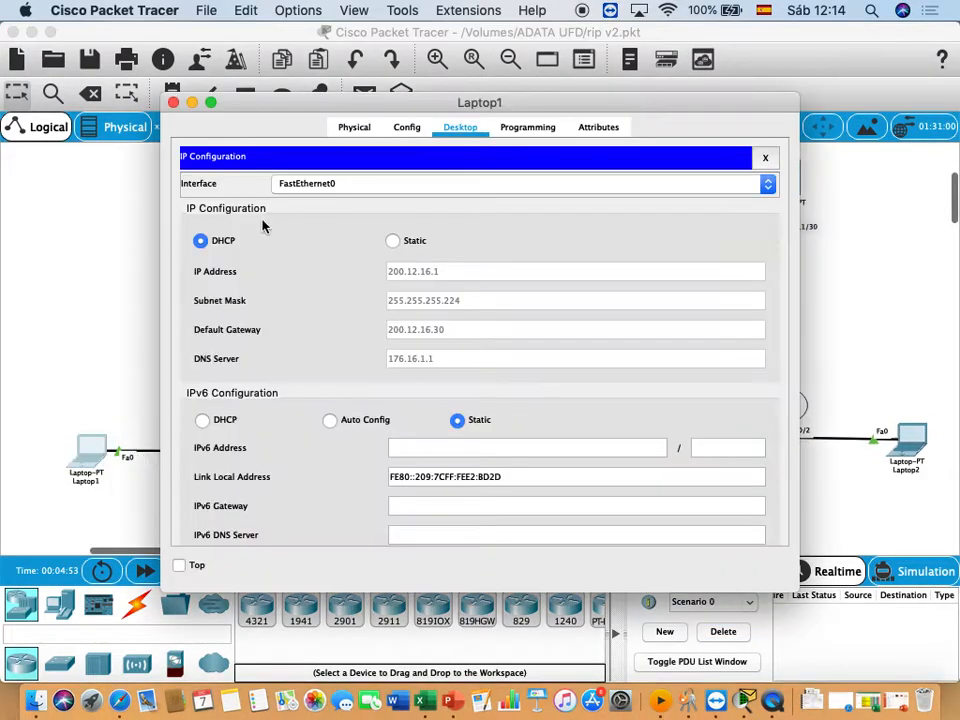
drag(540, 110, 494, 200)
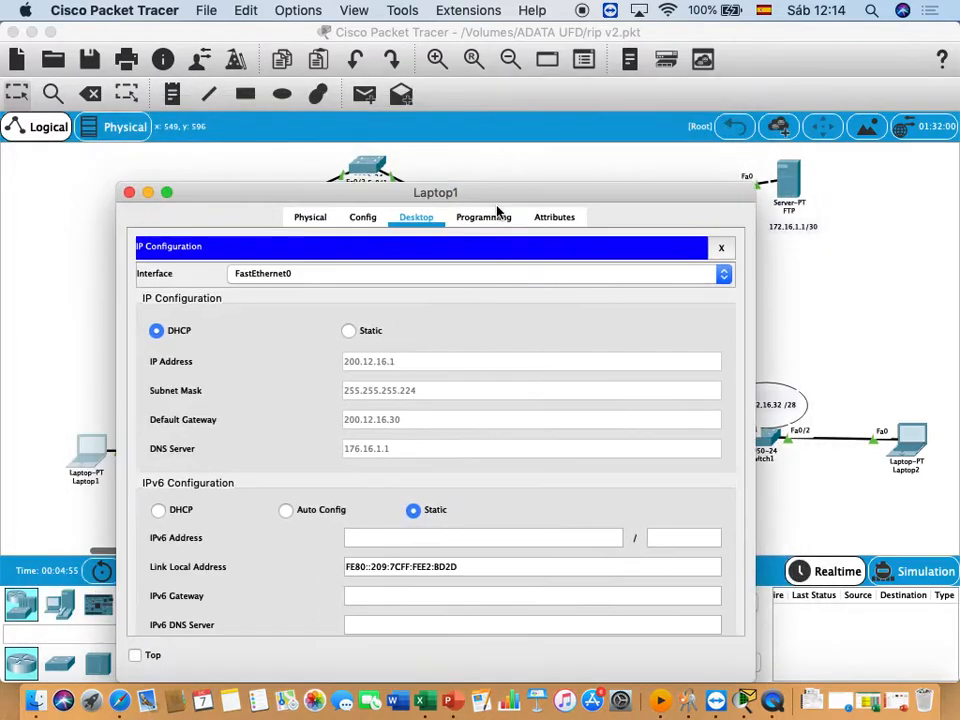
click(718, 248)
click(550, 285)
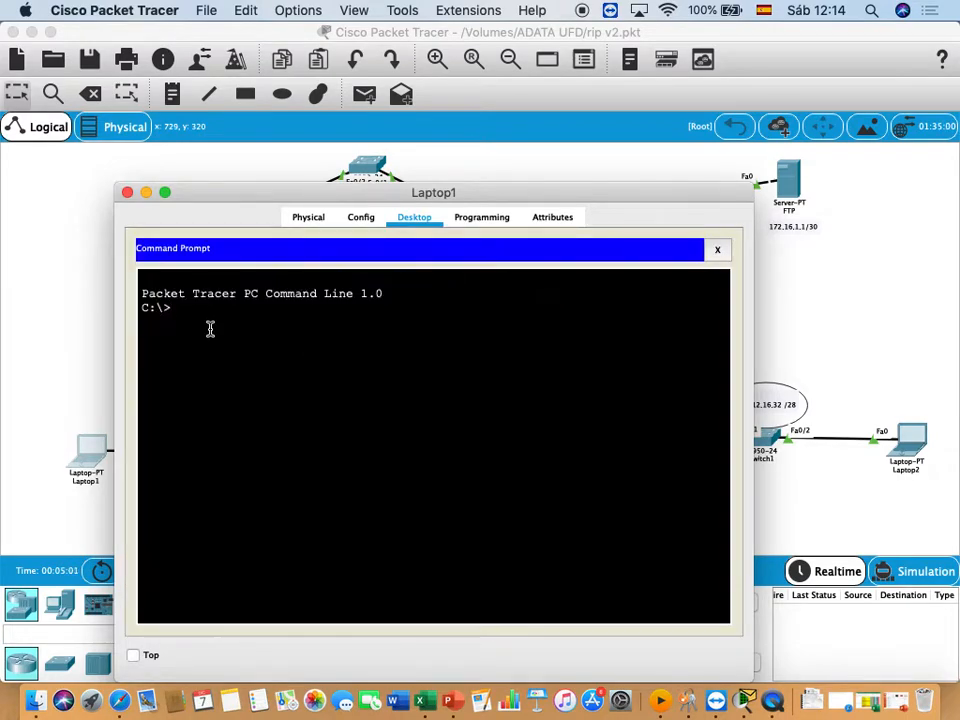
- Ping the FTP server at 172.16.1.1 from Laptop1's command prompt
text(PING)
key(BackSpace)
key(BackSpace)
key(BackSpace)
text(ping 172.16.1.1)
key(Return)
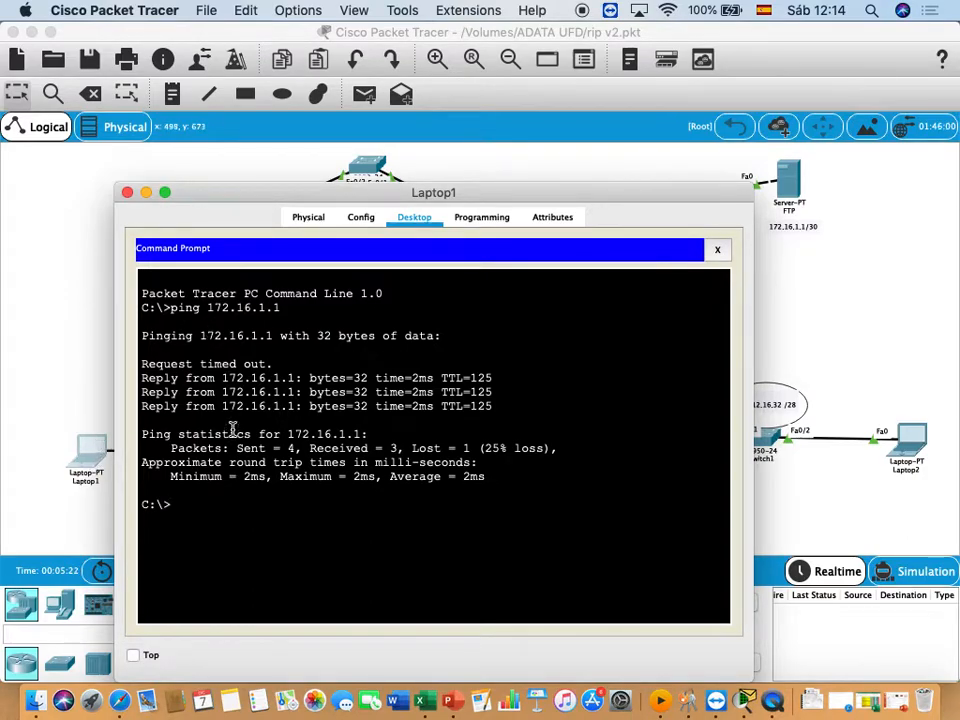
- List the files on Laptop1's C: drive with dir and highlight sampleFile.txt in the listing
text(dir)
key(Return)
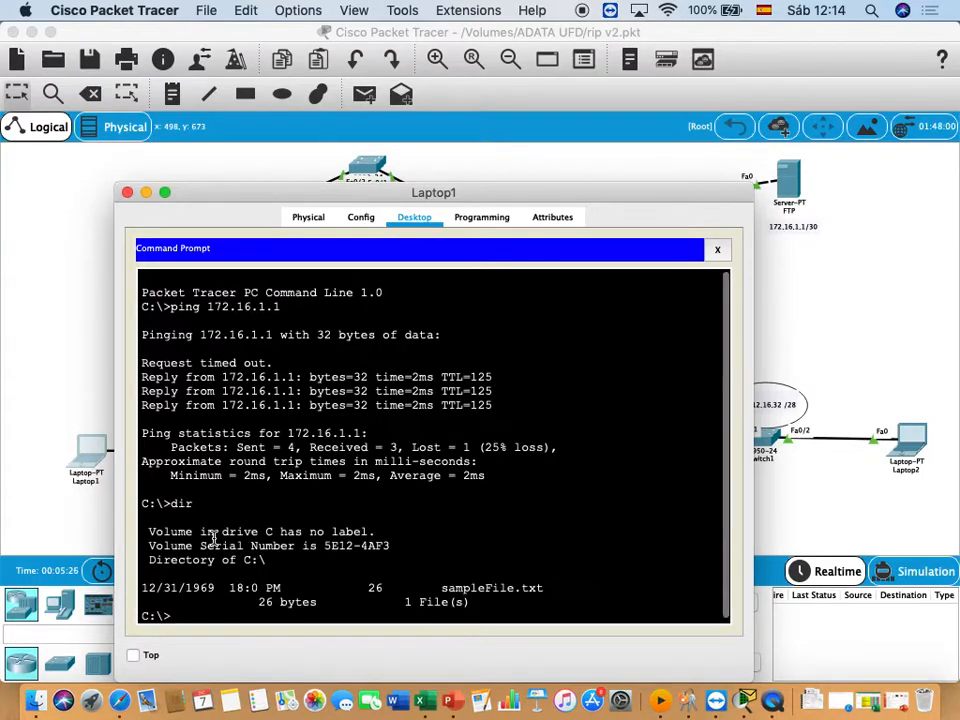
drag(407, 204, 411, 101)
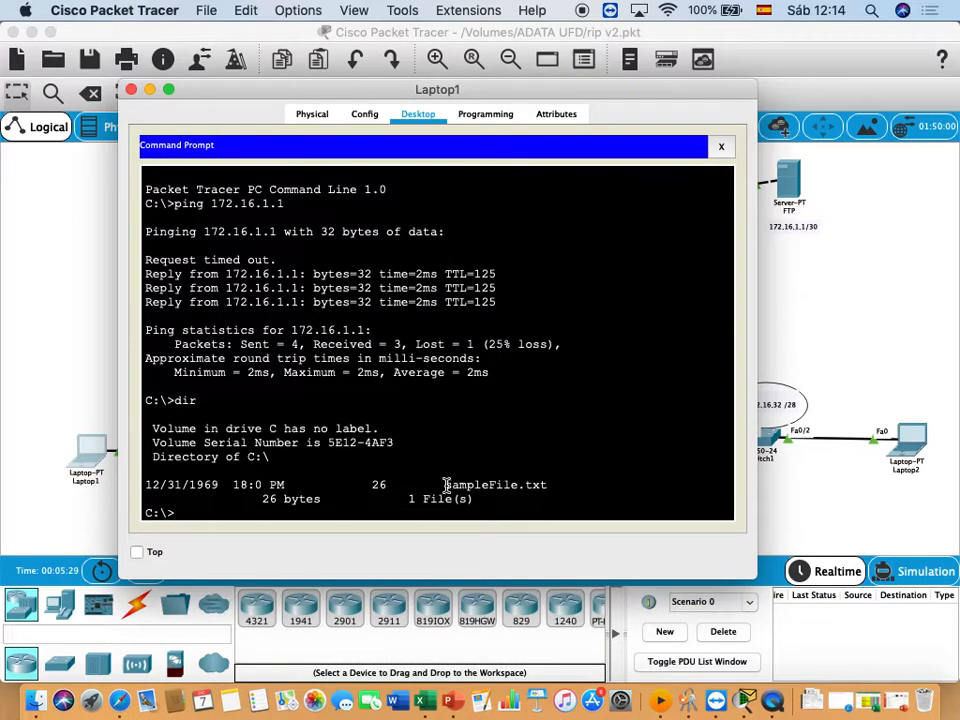
drag(447, 485, 594, 487)
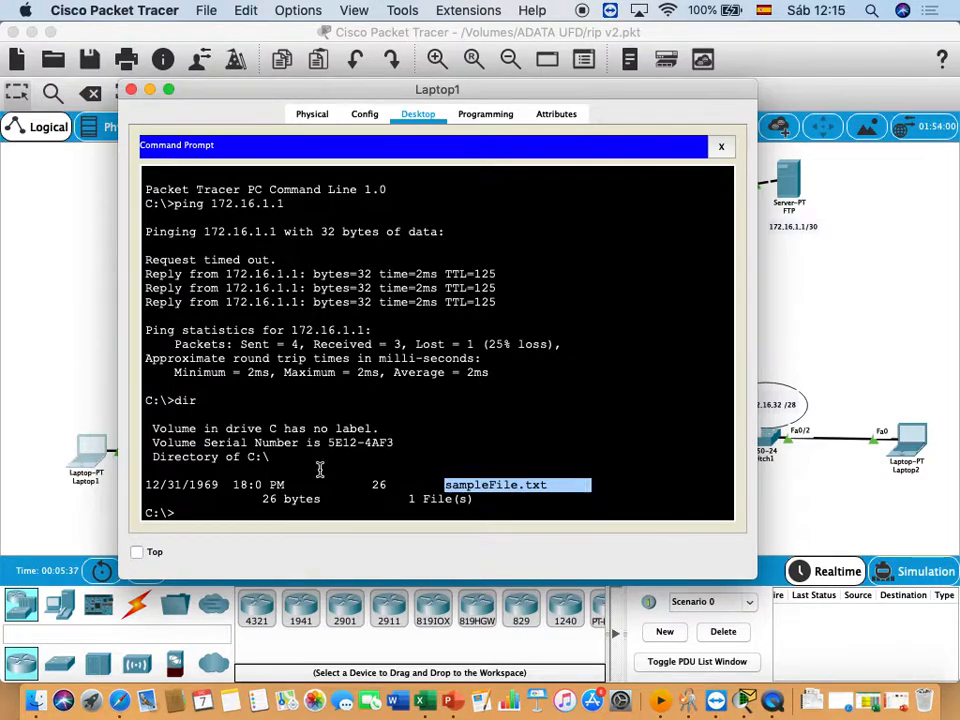
- Open Laptop2's configuration window and start its Command Prompt
click(872, 279)
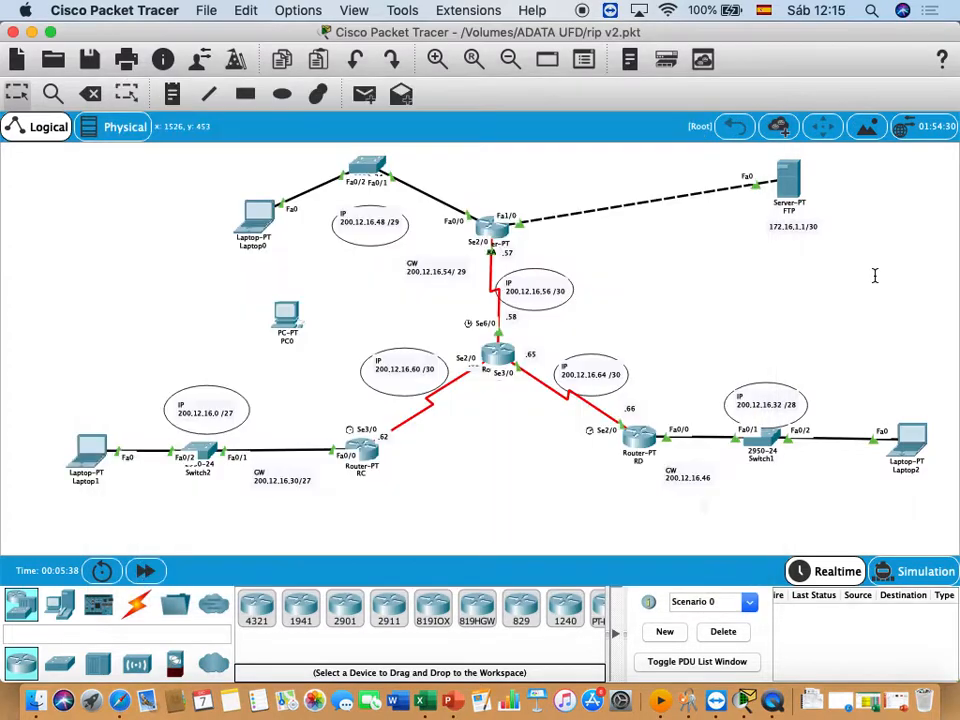
click(913, 440)
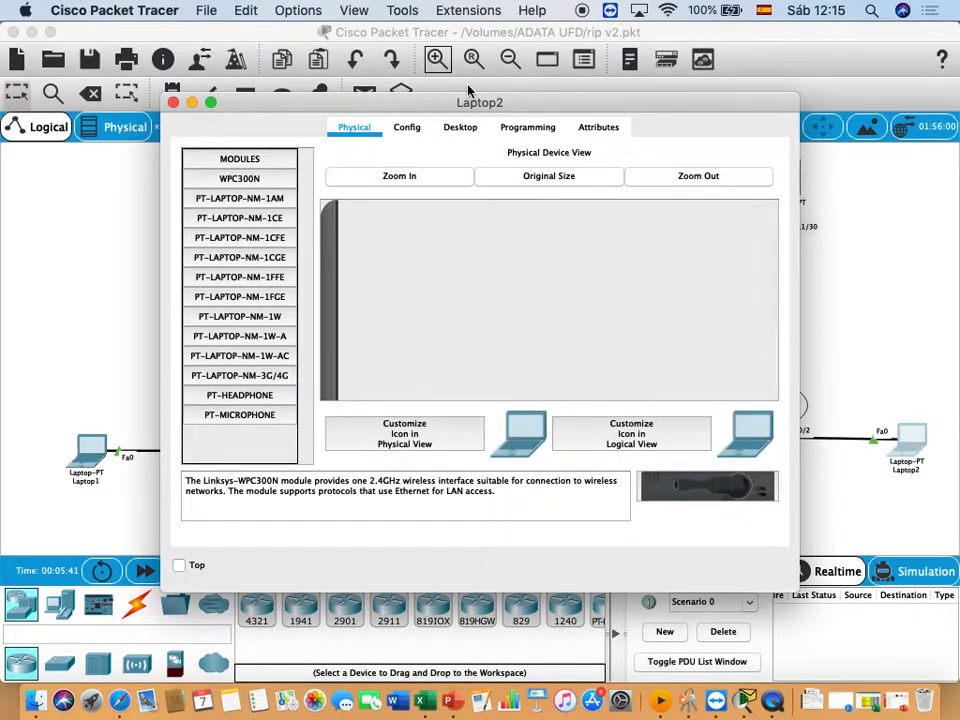
drag(532, 111, 443, 124)
click(367, 141)
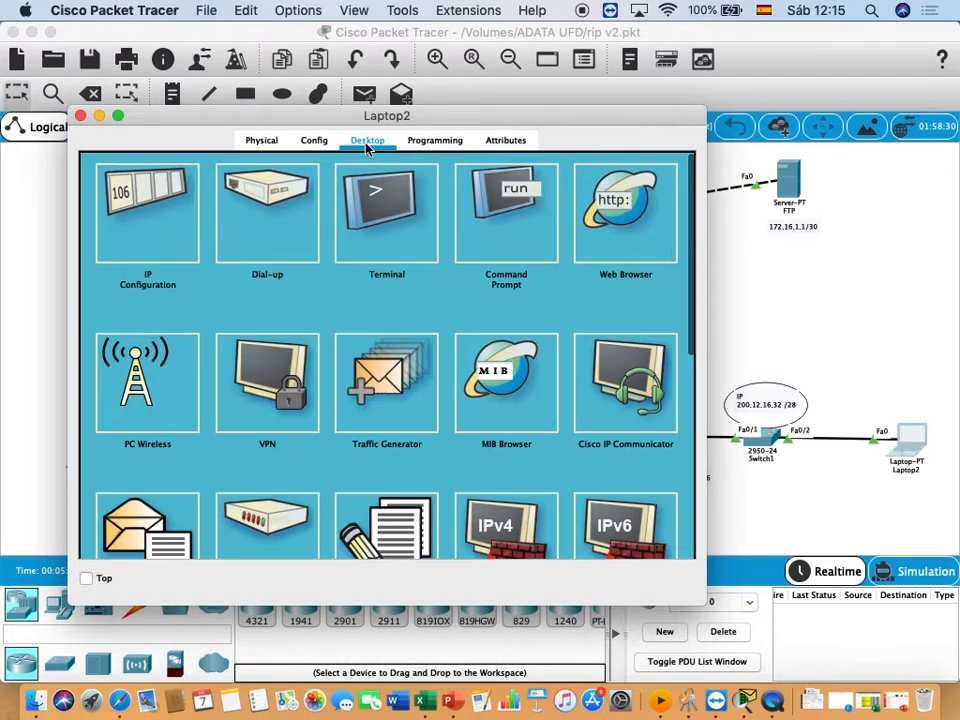
click(528, 206)
- Ping the FTP server at 172.16.1.1 from Laptop2's command prompt
text(p)
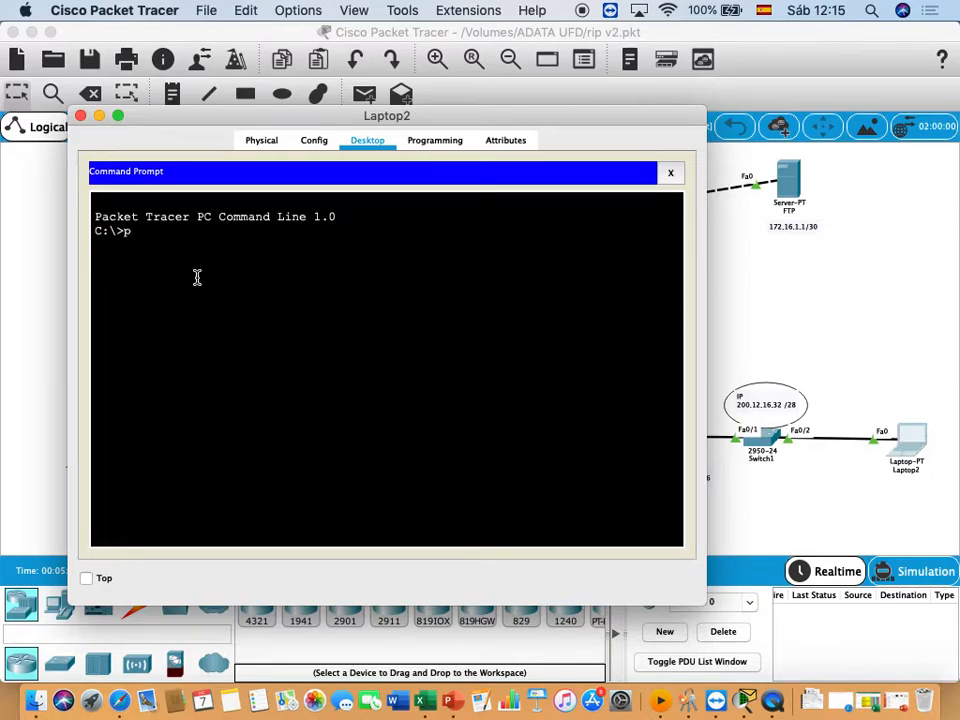
text(ing 172.16.1.1)
key(Return)
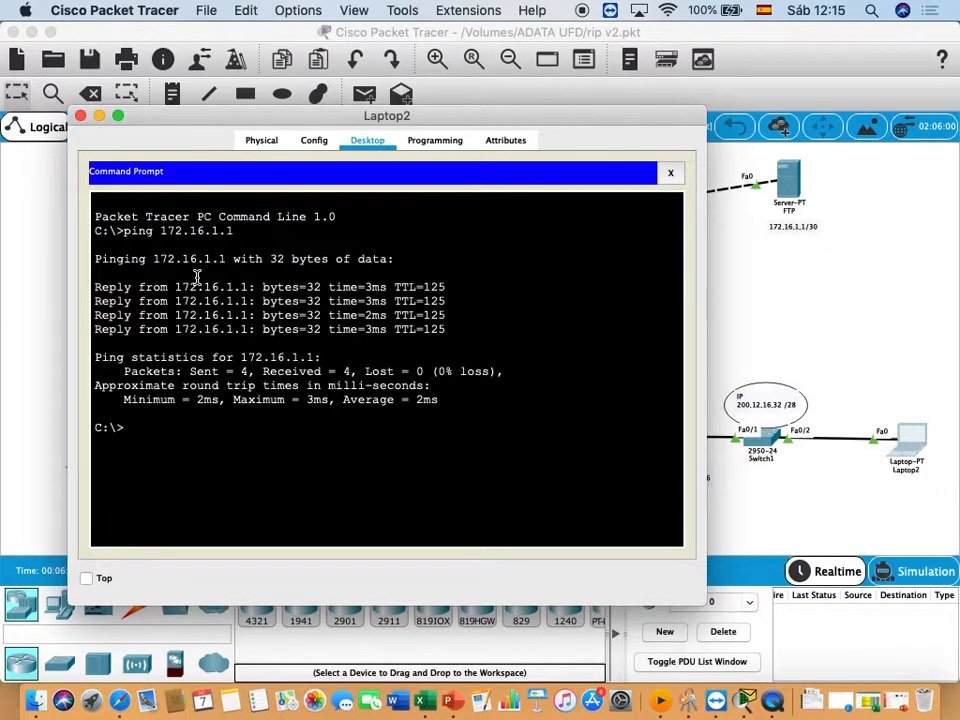
- List the files on Laptop2's C: drive with dir and highlight sampleFile.txt in the listing
text(dir)
key(Return)
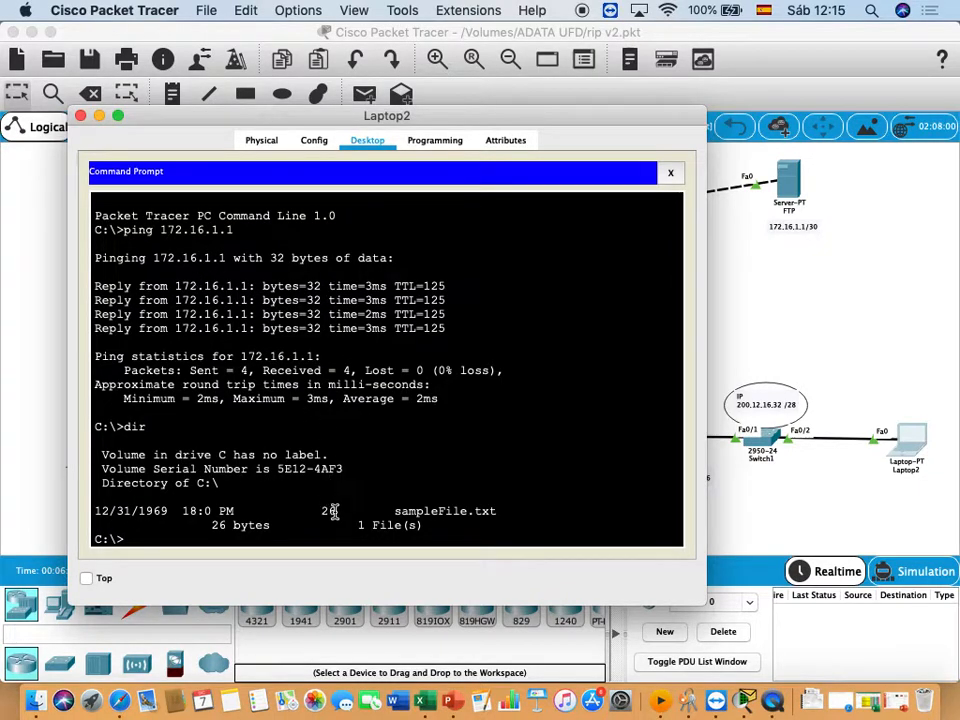
drag(397, 510, 518, 513)
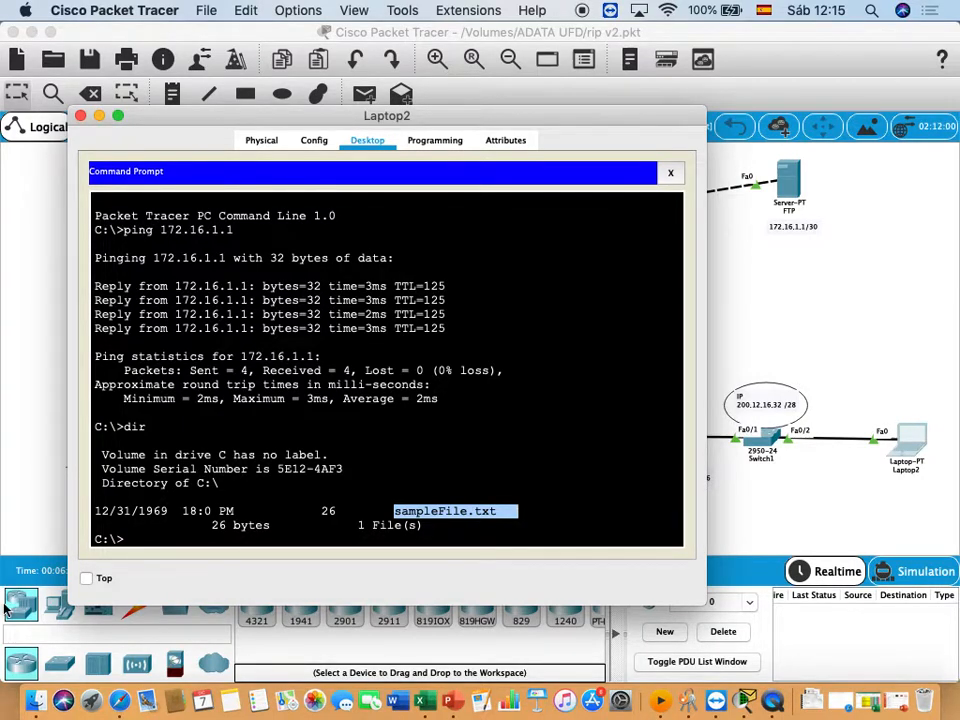
- Delete sampleFile.txt from Laptop2's C: drive with the delete command and list the directory again with dir
click(141, 538)
text(d)
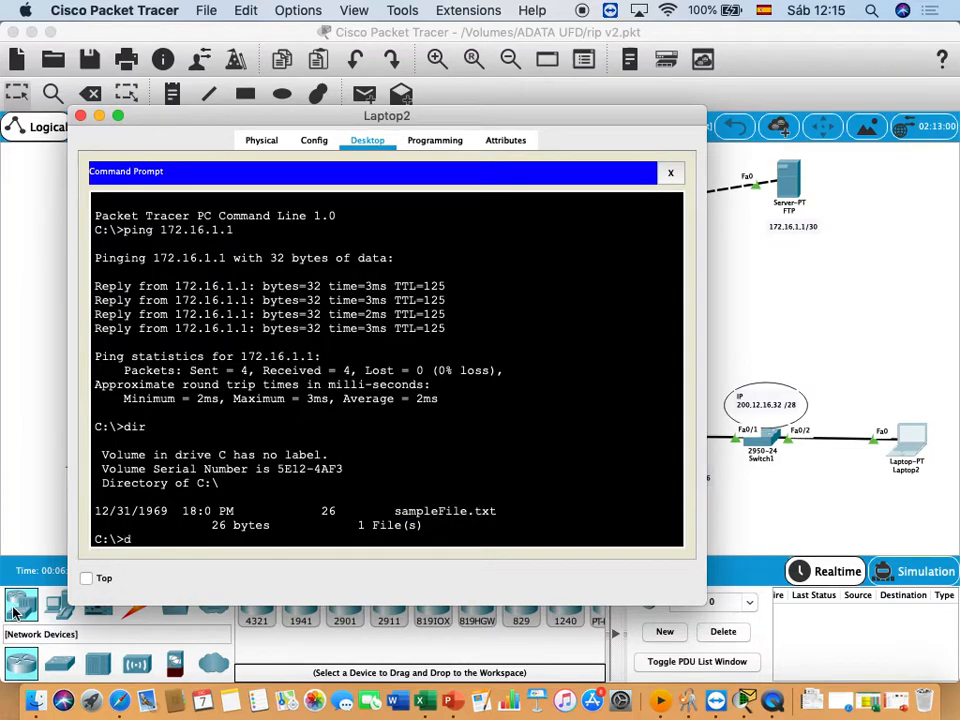
text(elete san)
key(BackSpace)
text(mpleFile.txt)
key(Return)
text(dir)
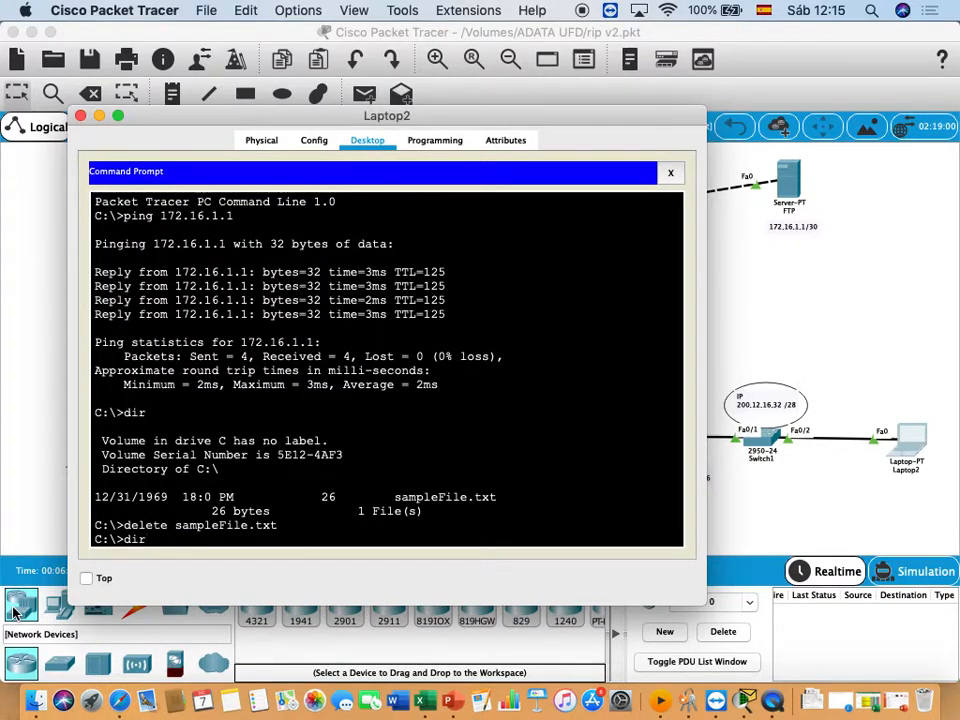
key(Return)
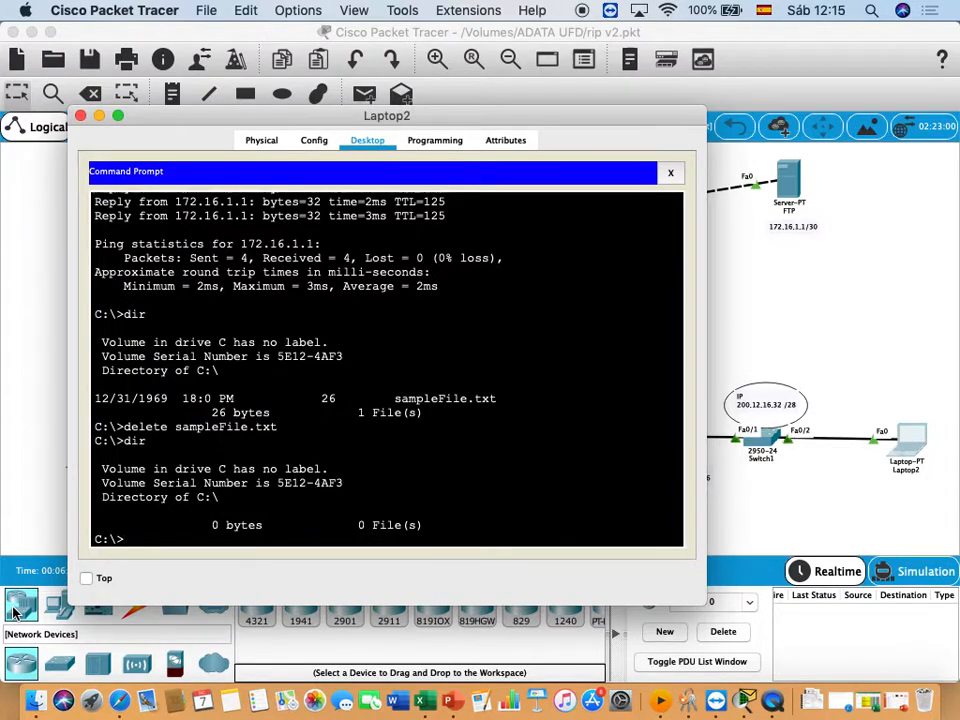
- Open the FTP server, leave its IP configuration and show its FTP service settings
click(755, 283)
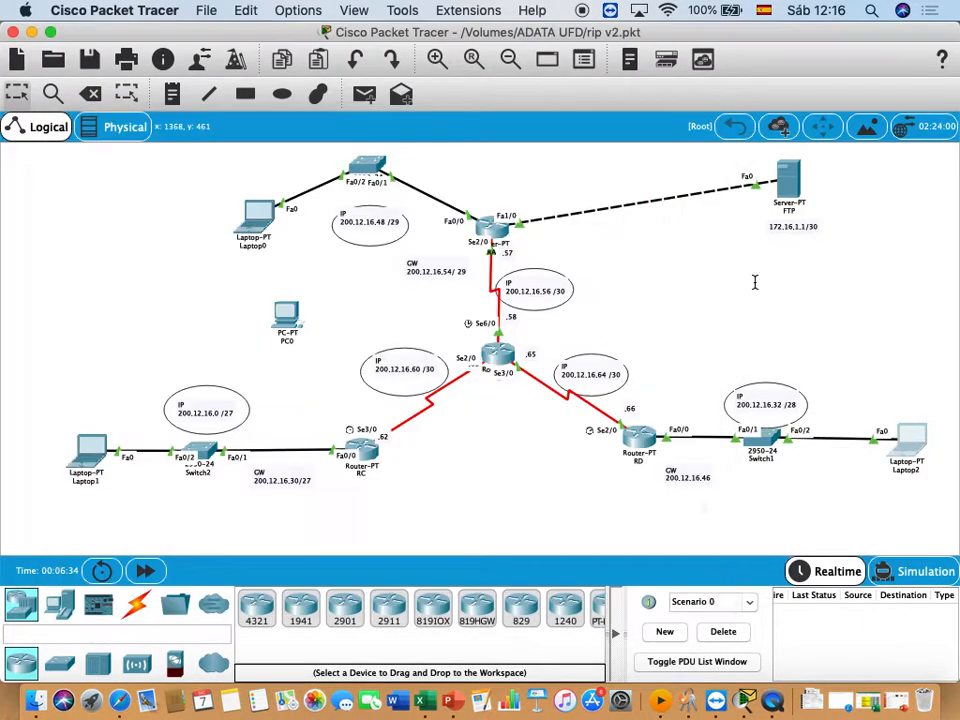
click(788, 186)
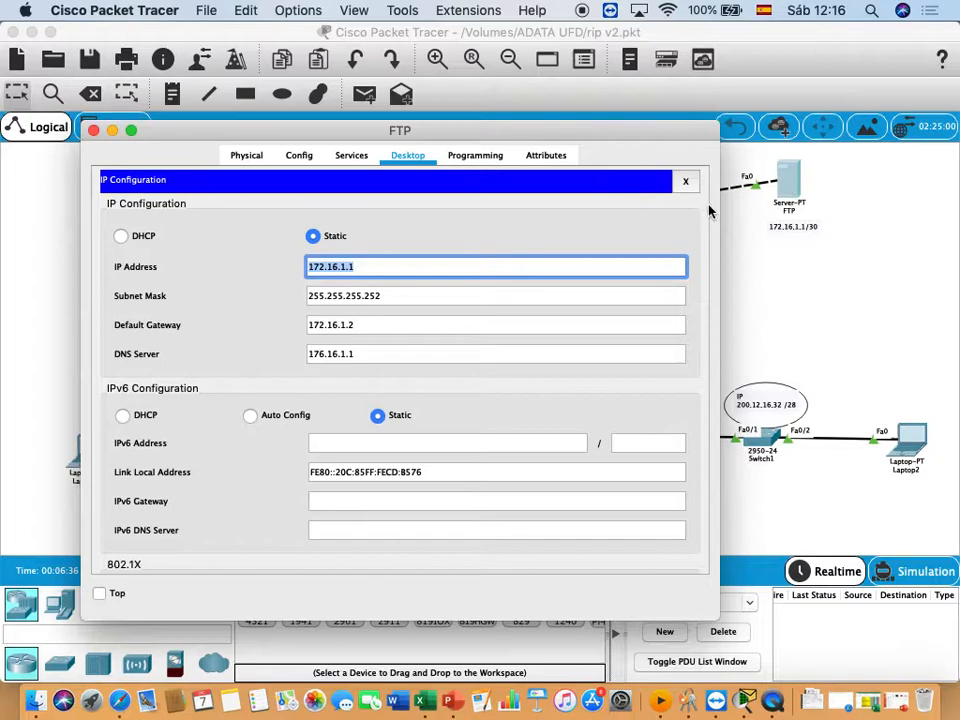
click(686, 184)
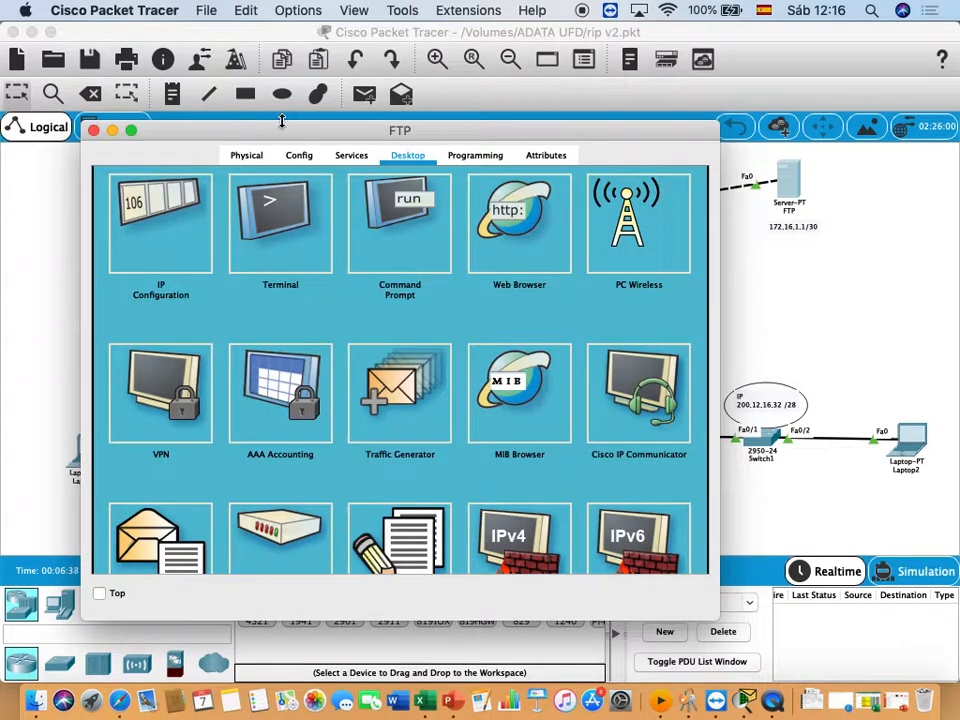
click(349, 160)
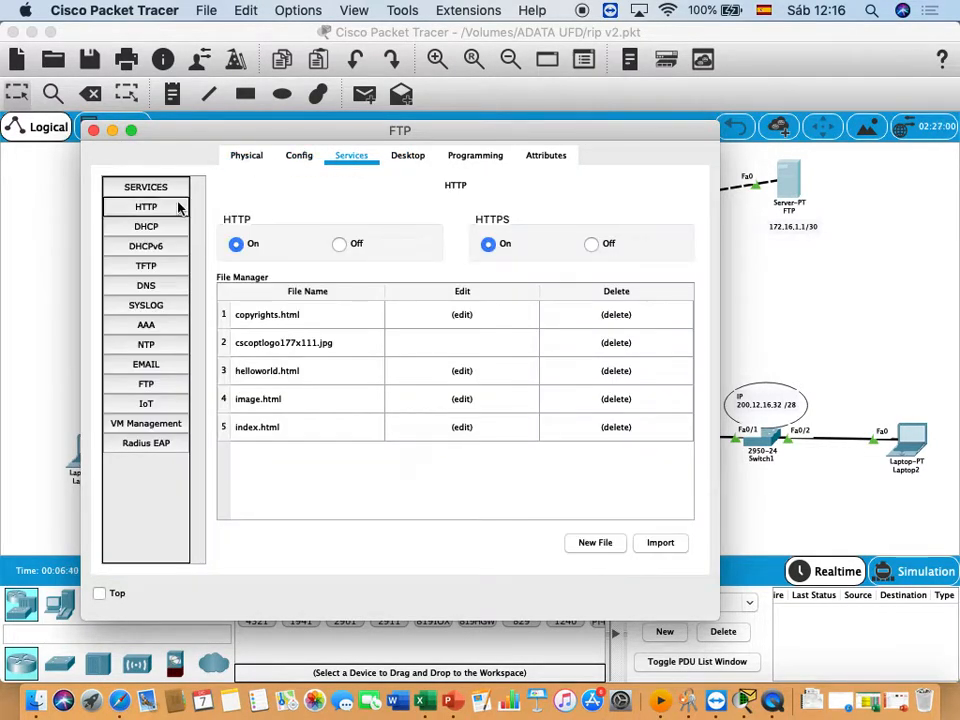
click(147, 385)
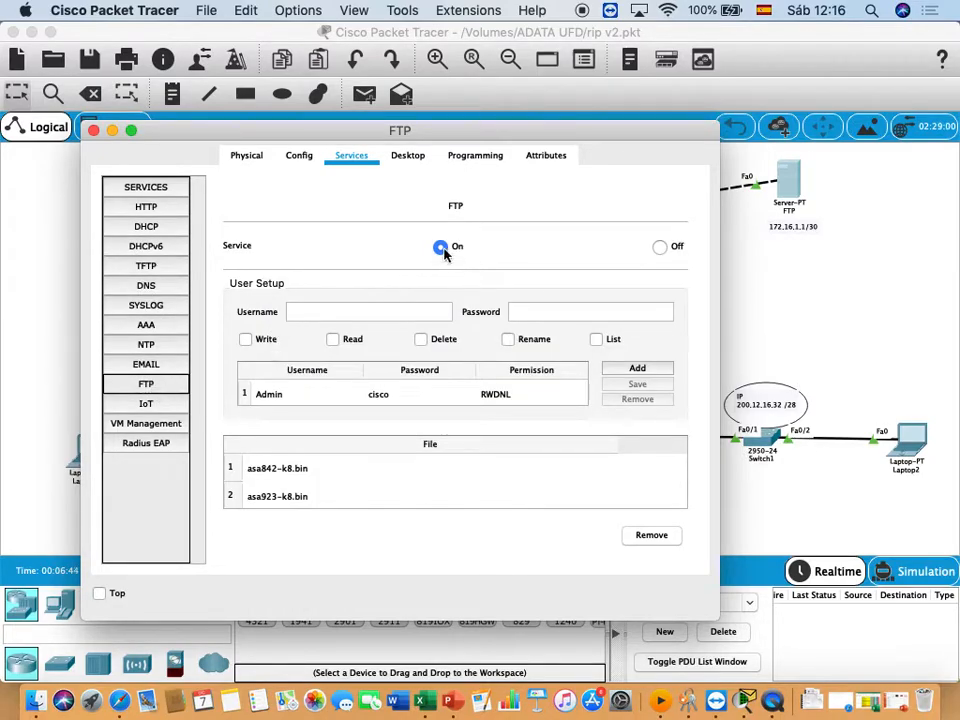
- Fill in the username and password of a first new FTP user for Laptop1, then close the server window
click(310, 314)
click(546, 316)
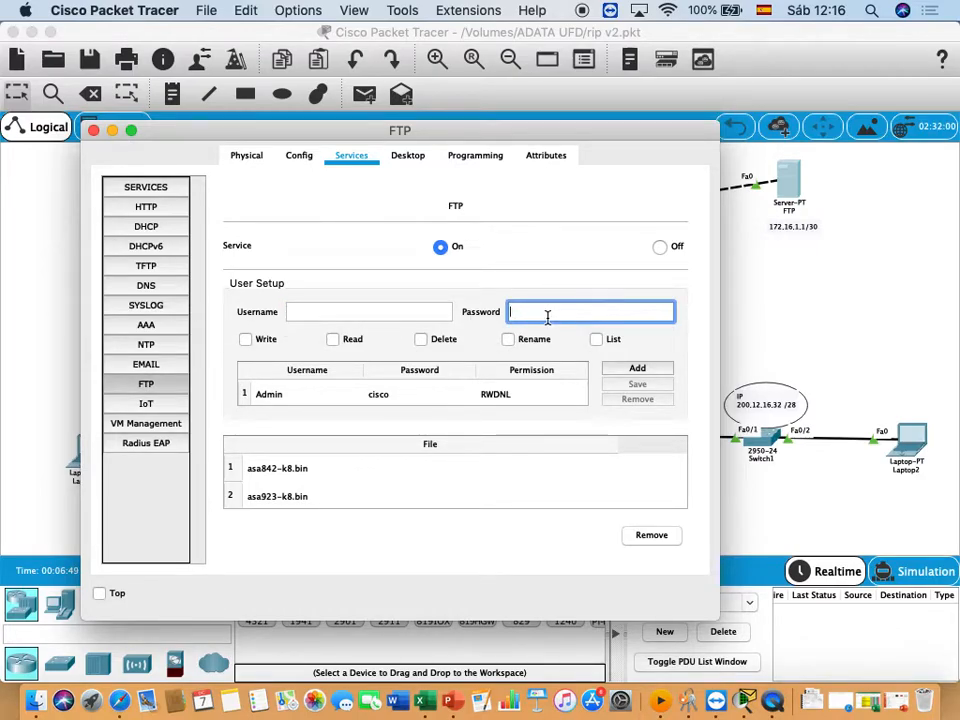
click(377, 315)
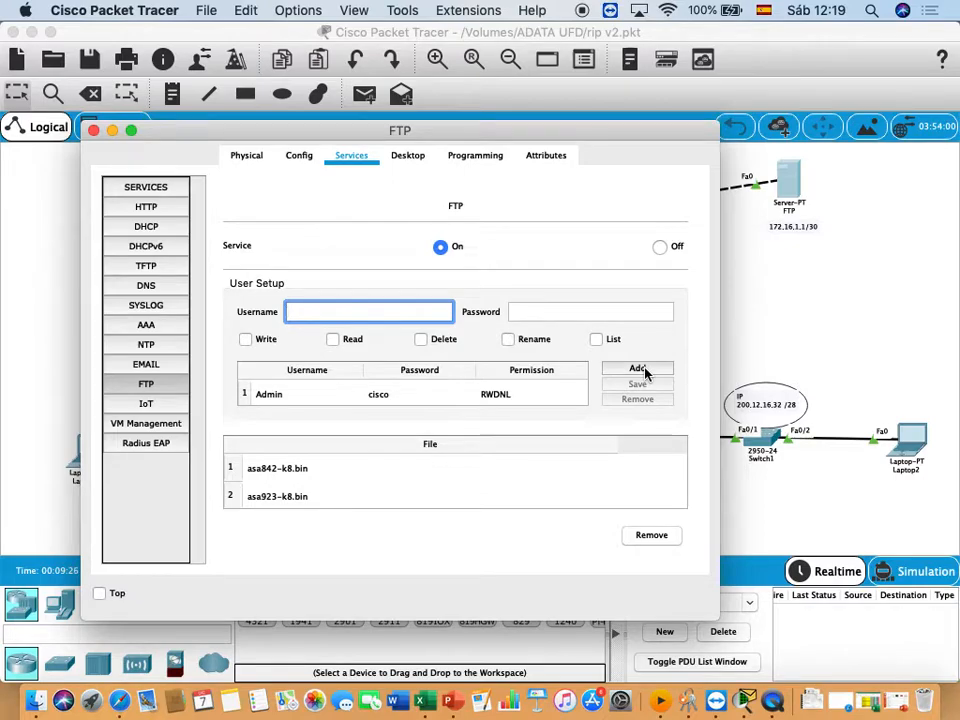
text(car)
key(Tab)
text(12345)
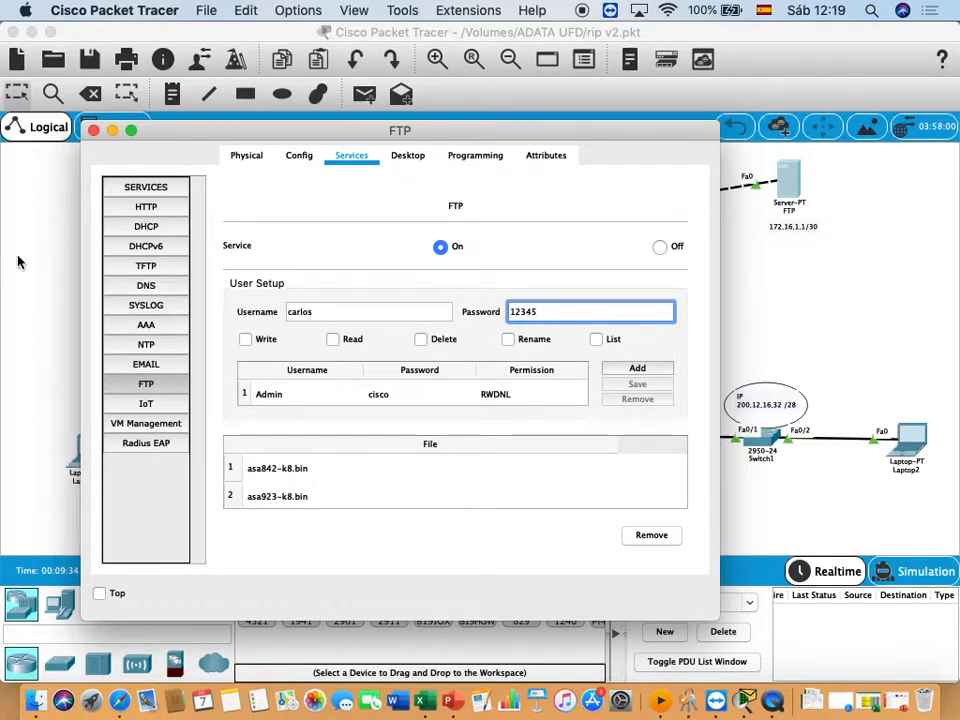
click(93, 130)
- Place a note above Laptop1 containing the first FTP user's username and password on two lines
click(172, 93)
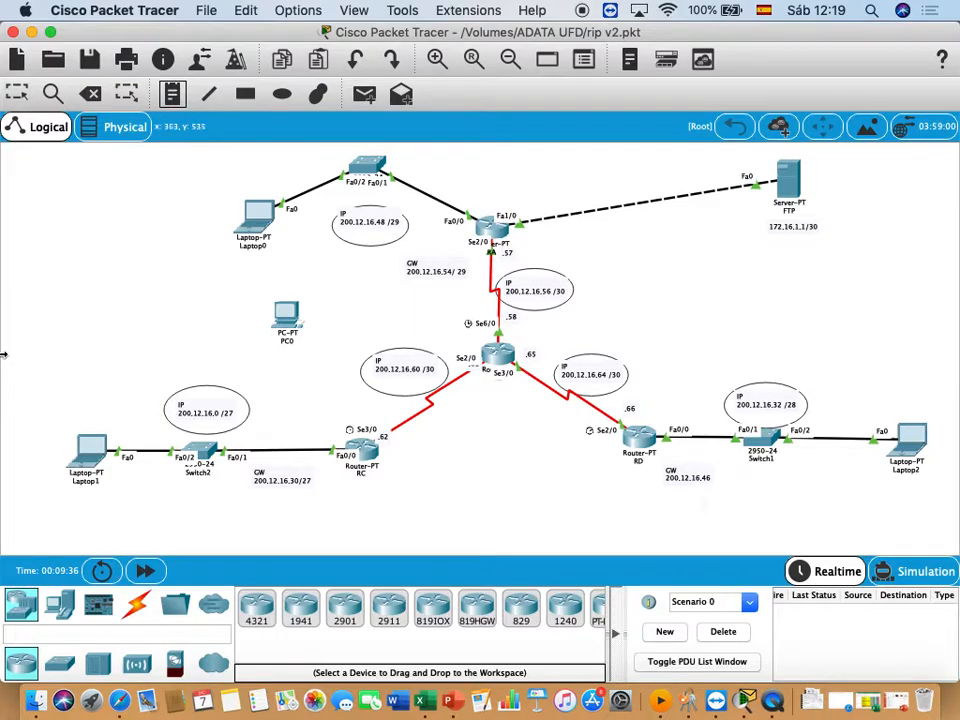
click(53, 392)
text(c)
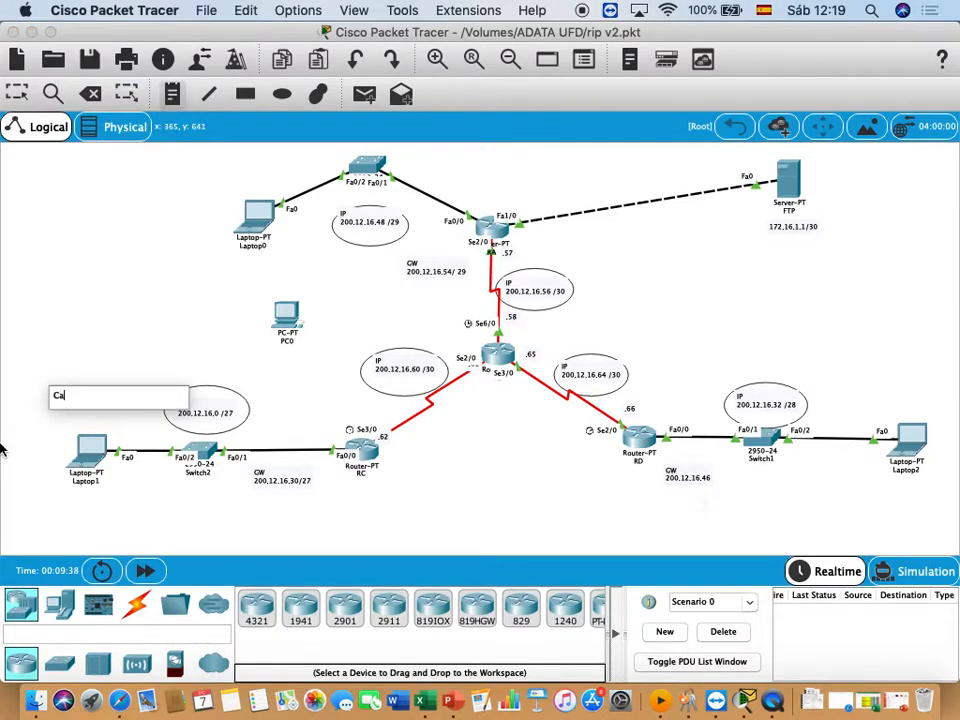
text(arlos)
key(Return)
text(12345)
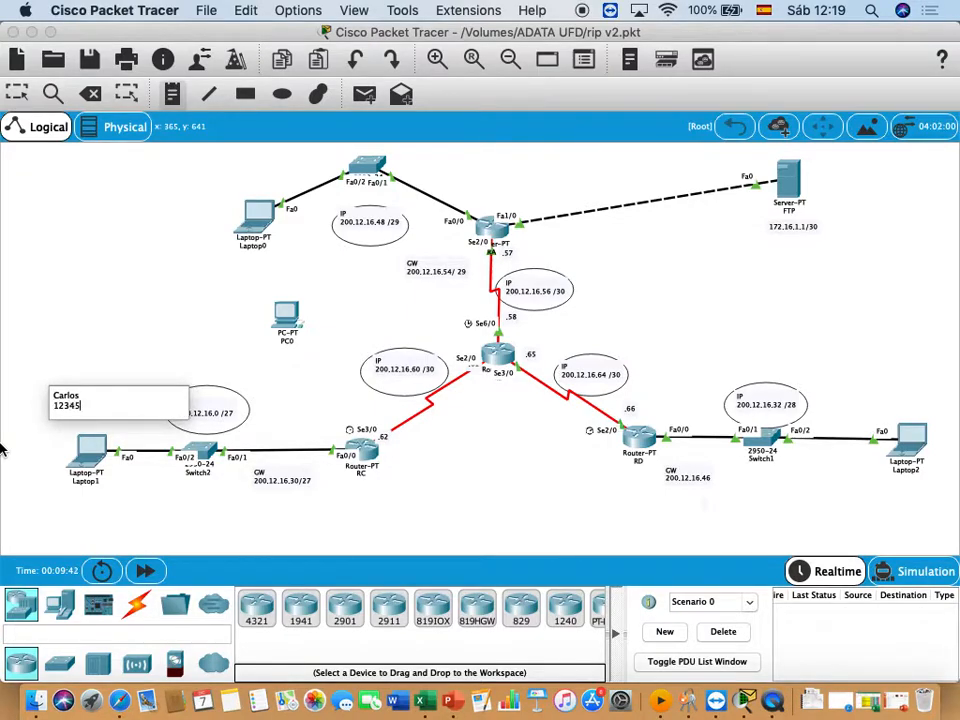
click(124, 300)
- Place a note above Laptop2 containing the second FTP user's username and password on two lines
click(172, 93)
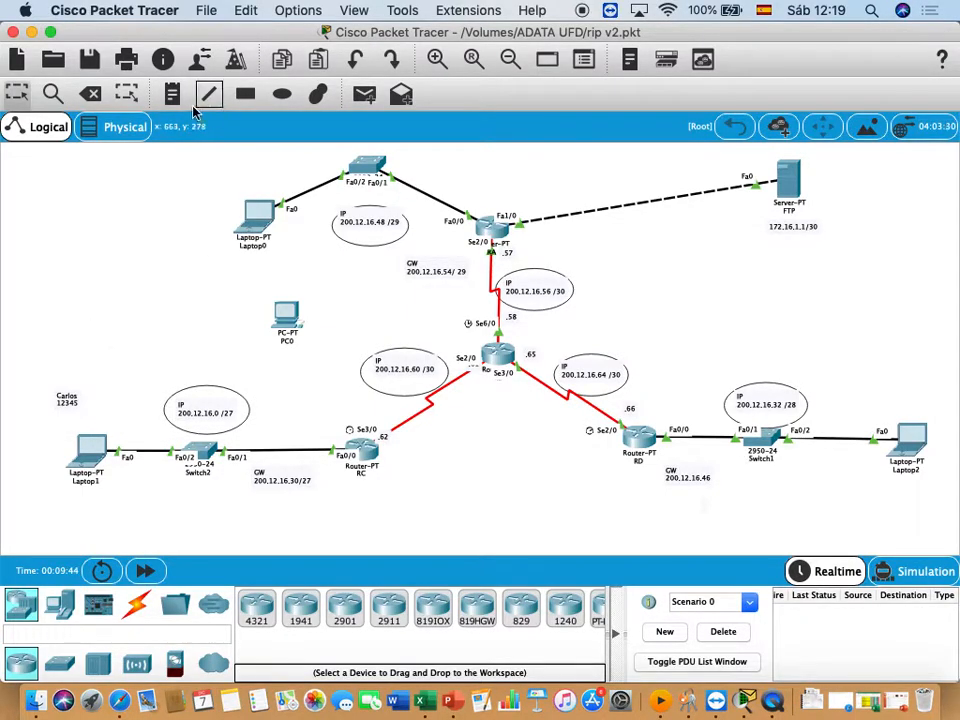
click(873, 377)
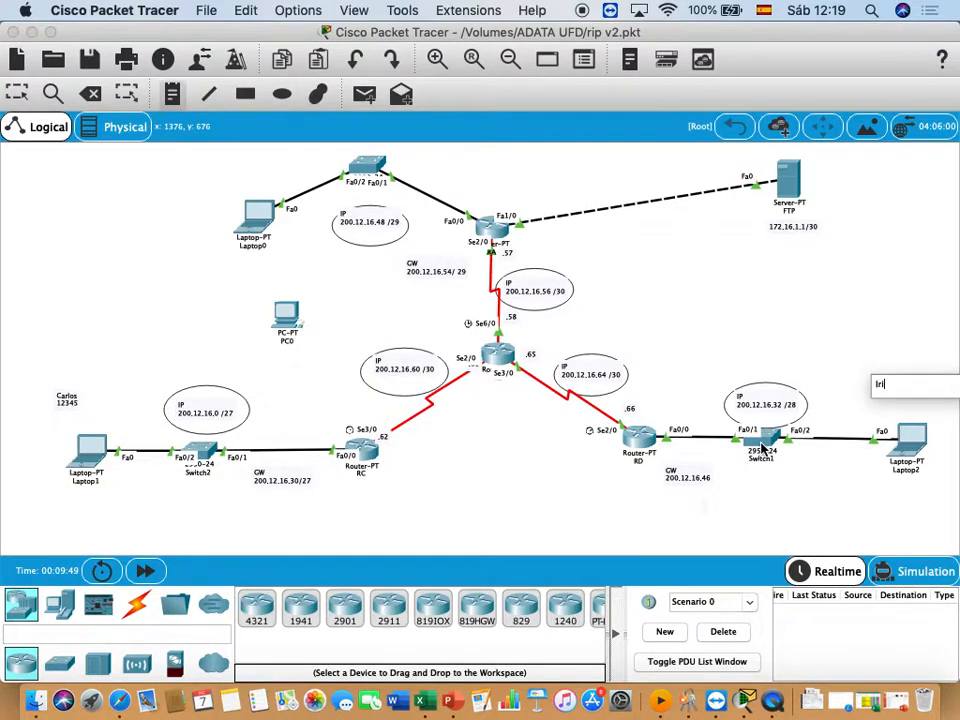
text(54321)
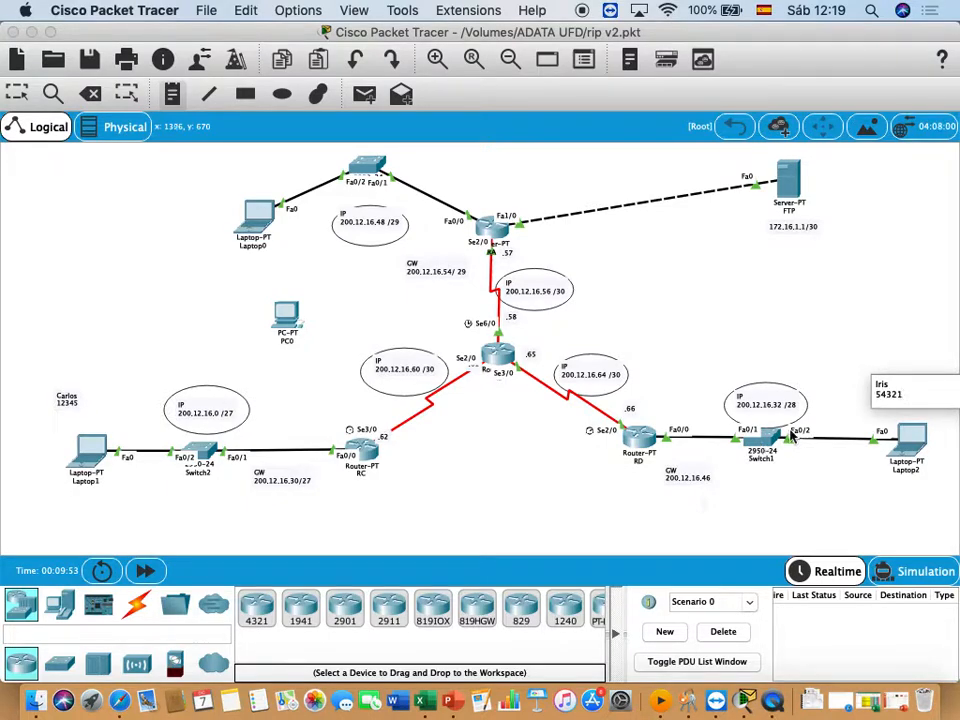
click(830, 350)
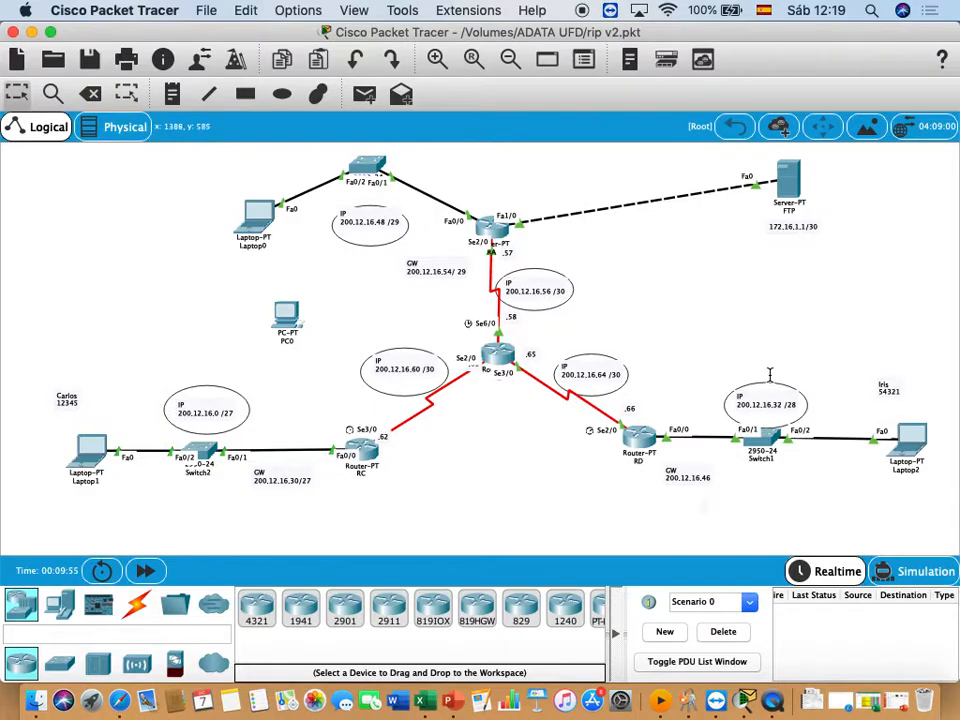
- Reopen the FTP server, grant the first user Write, Read, Delete, Rename and List permissions, and add the account
click(795, 178)
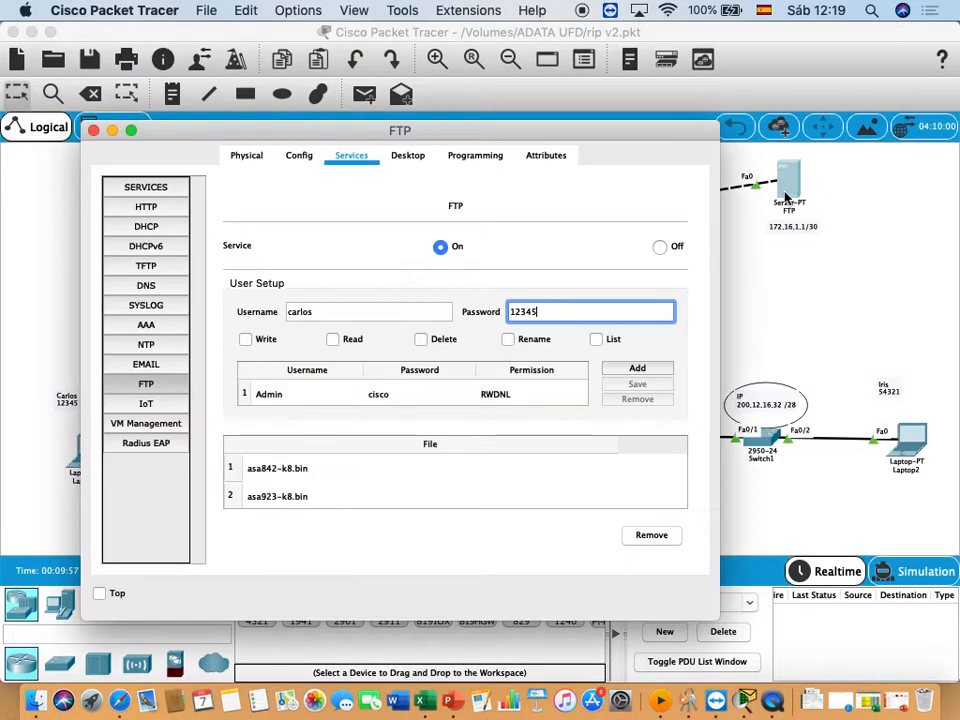
click(250, 343)
click(332, 340)
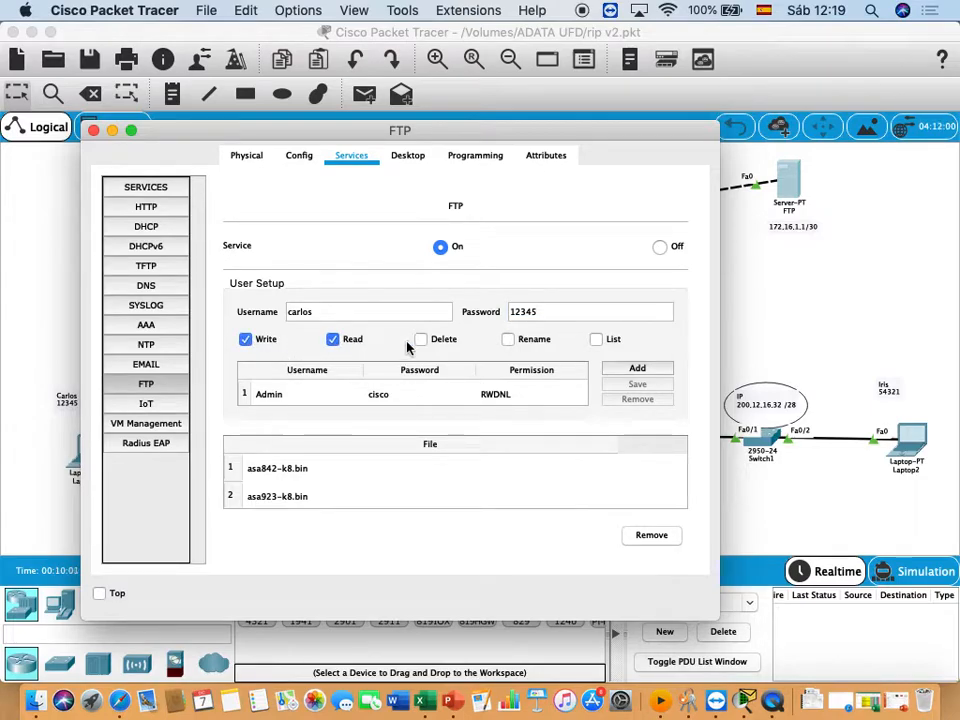
click(421, 339)
click(508, 340)
click(598, 341)
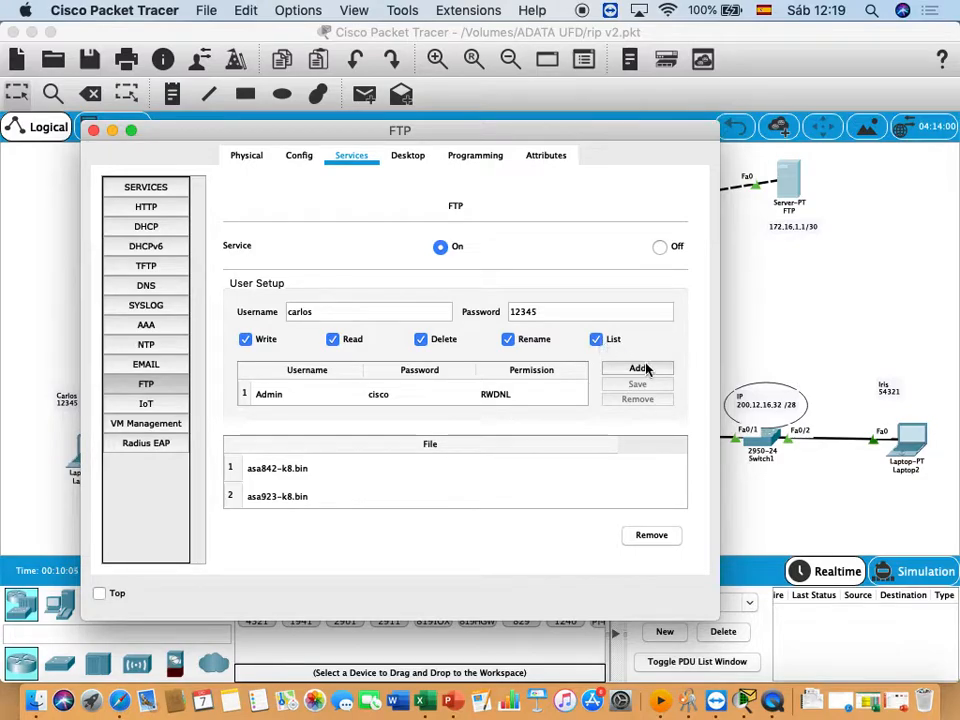
click(639, 369)
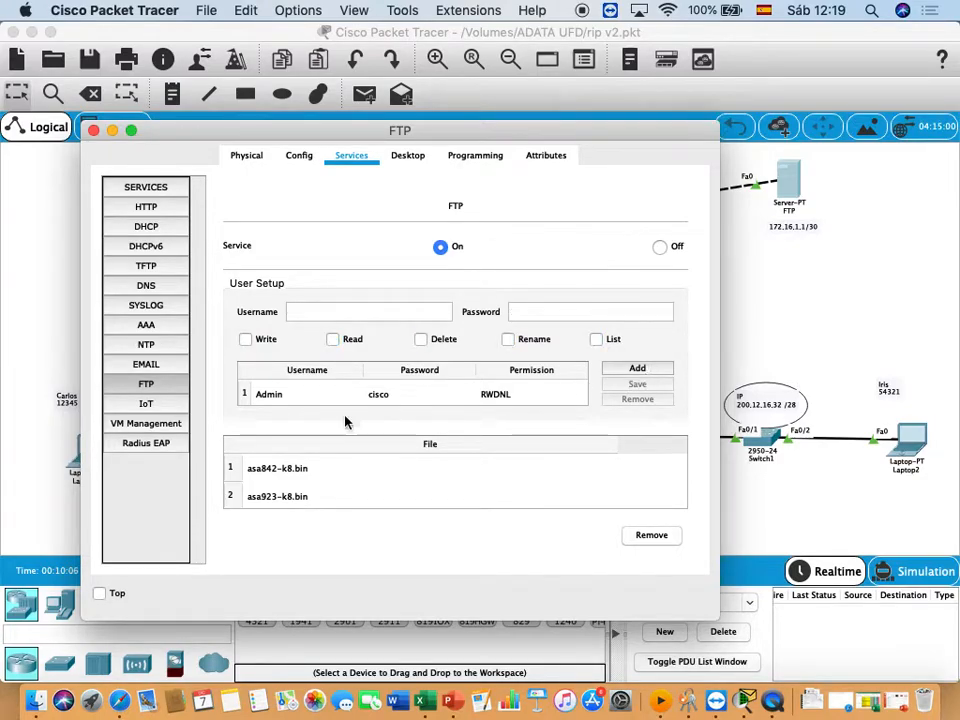
- Add the second FTP user with username, password and Write, Read, Delete, Rename and List permissions
click(306, 314)
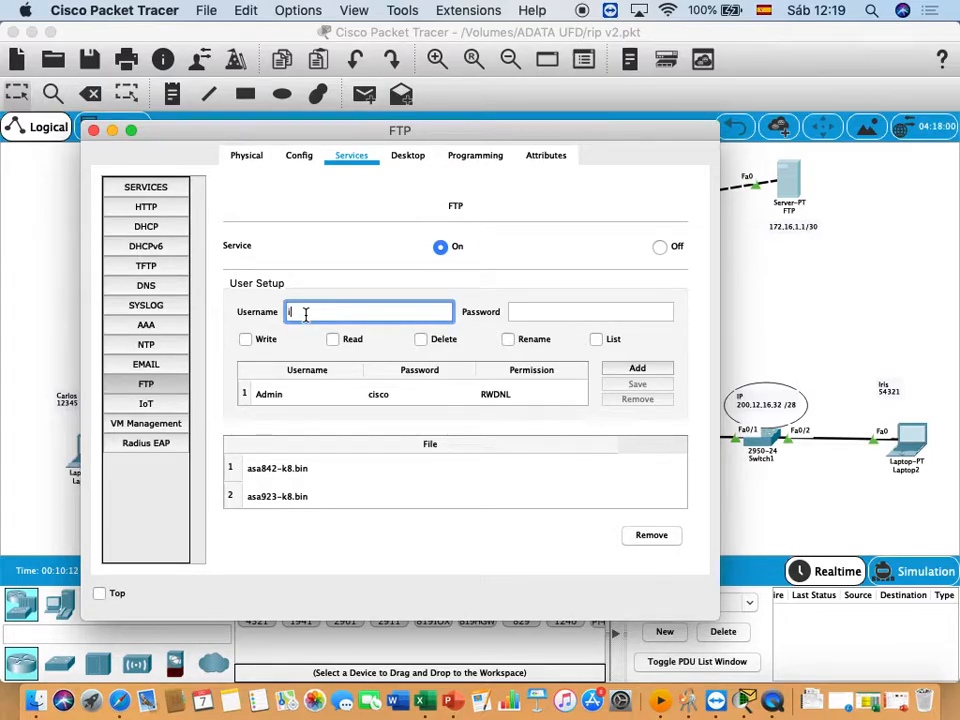
text(iris)
key(Tab)
text(54321)
click(246, 340)
click(333, 340)
click(421, 340)
click(508, 340)
click(596, 340)
click(637, 368)
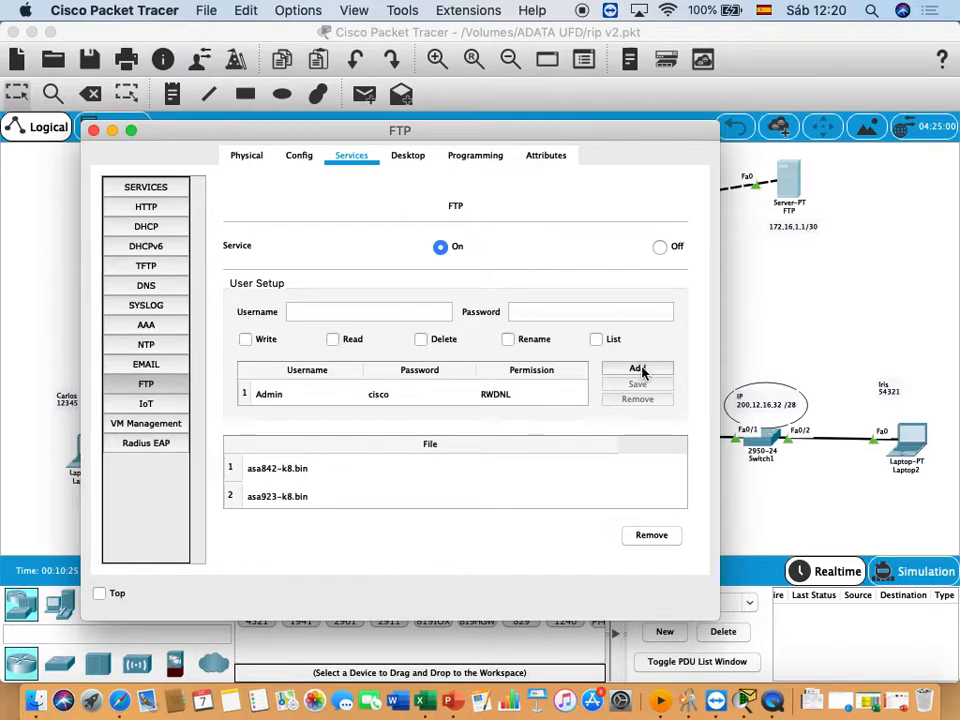
- Review the accounts and their permissions in the FTP server's user list
click(535, 393)
scroll(532, 395, up, 1)
scroll(532, 395, down, 3)
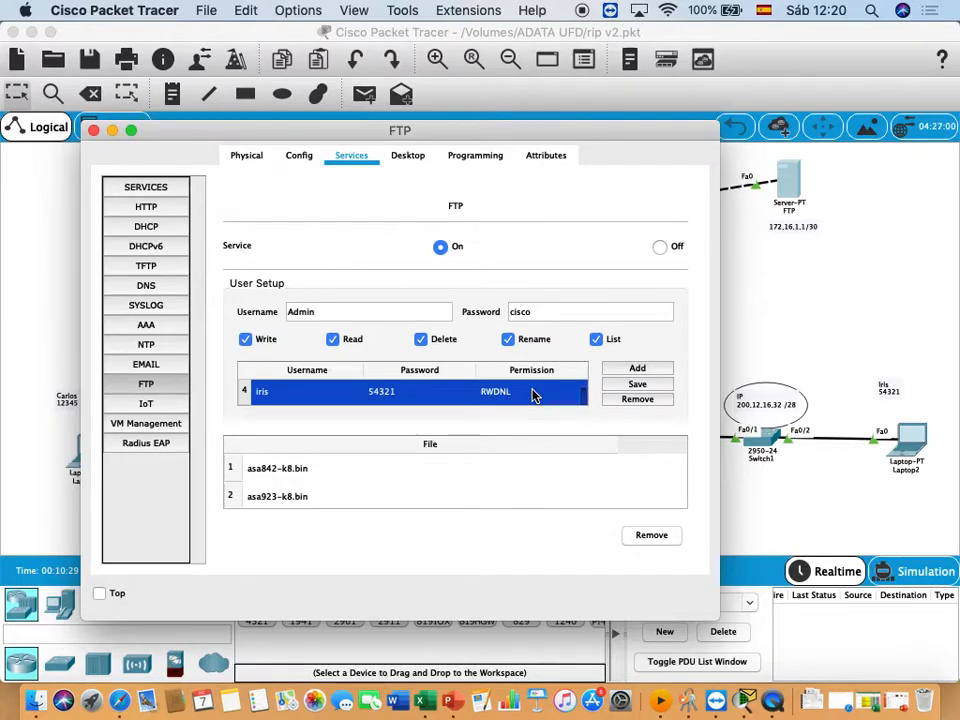
scroll(535, 395, up, 1)
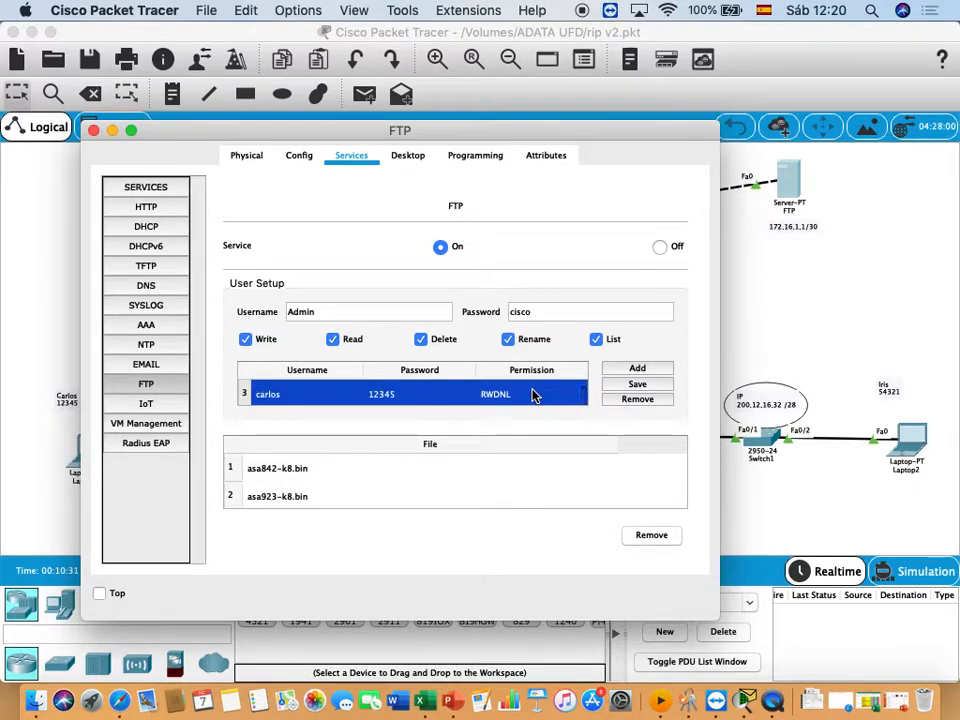
scroll(533, 396, up, 2)
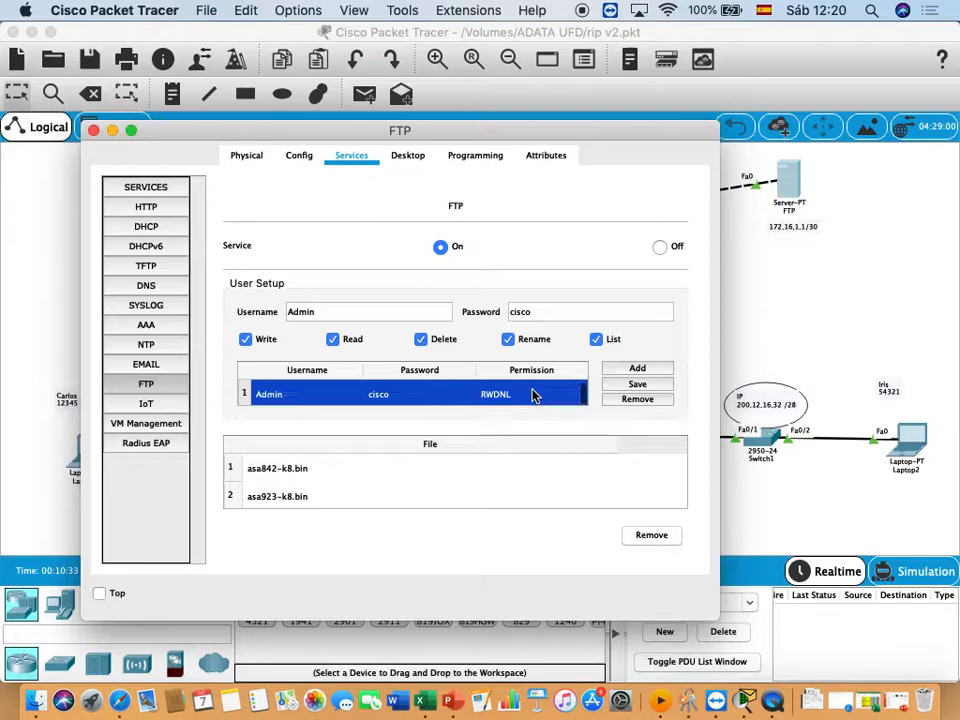
scroll(533, 395, down, 3)
scroll(533, 393, up, 3)
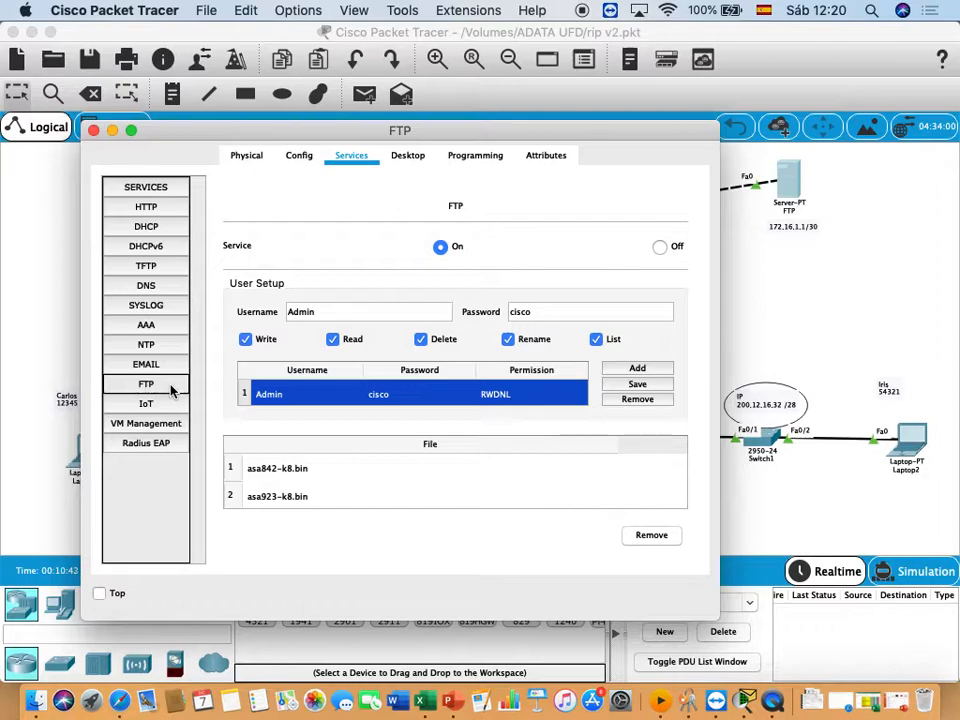
- Browse the list of files stored on the FTP server through its last entry, and close the server's window
click(337, 473)
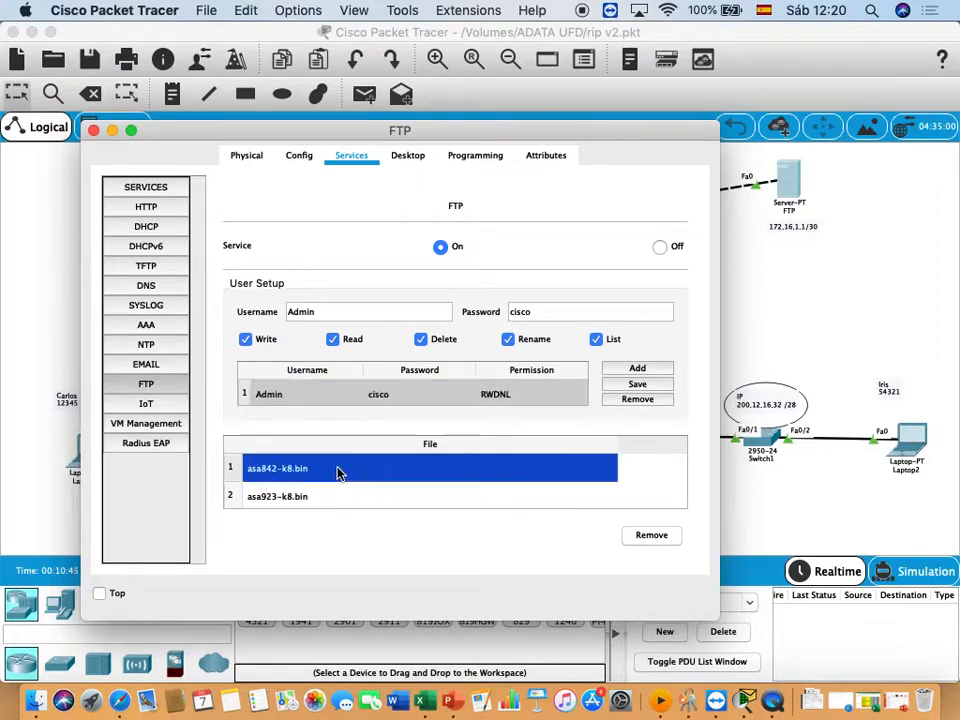
key(Down)
key(Down)
key(Down)
key(Down)
key(Down)
key(Down)
key(Down)
key(Down)
key(Down)
key(Down)
key(Down)
key(Down)
key(Down)
key(Down)
key(Down)
key(Down)
key(Down)
key(Down)
key(Down)
key(Down)
key(Down)
key(Down)
key(Down)
key(Down)
key(Down)
key(Down)
key(Down)
key(Down)
key(Down)
key(Down)
key(Down)
key(Down)
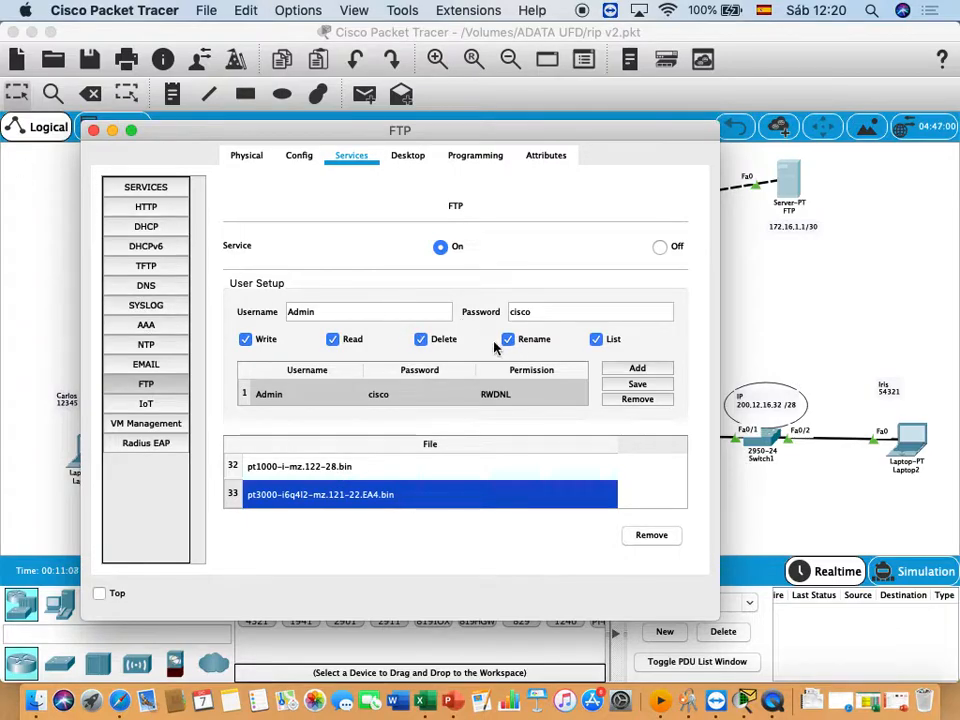
click(35, 220)
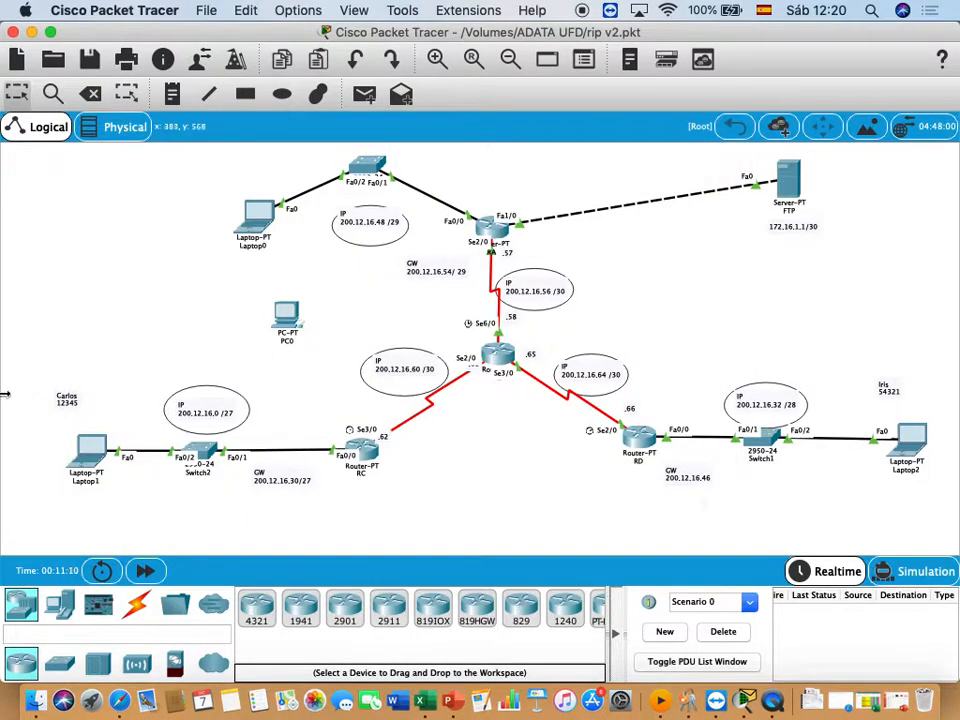
- Open an FTP connection to 172.16.1.1 from Laptop1's command prompt
click(92, 448)
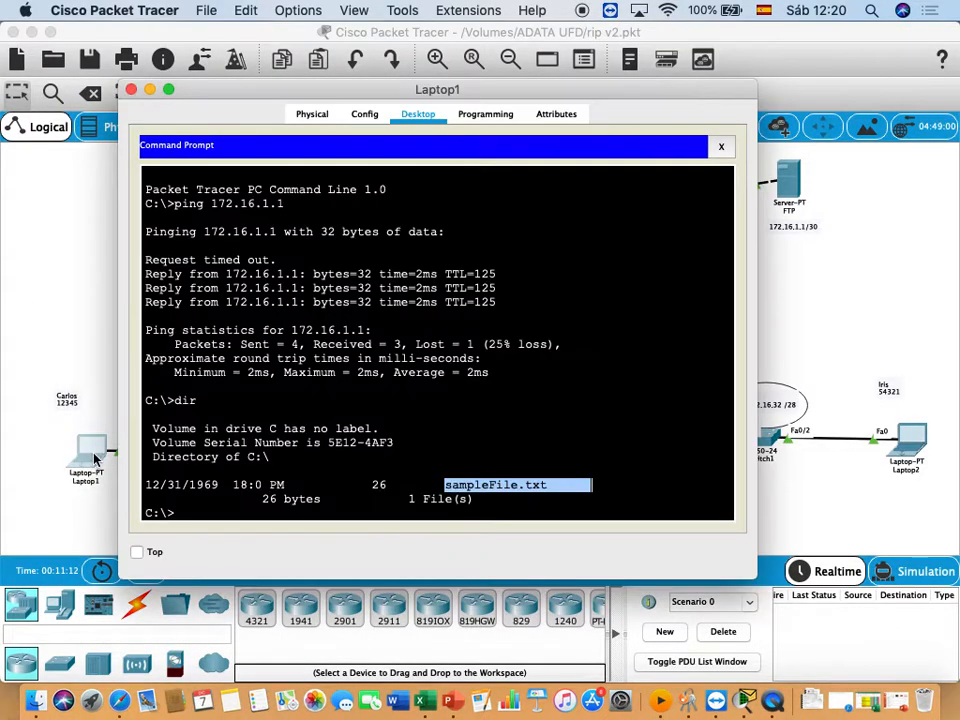
click(186, 514)
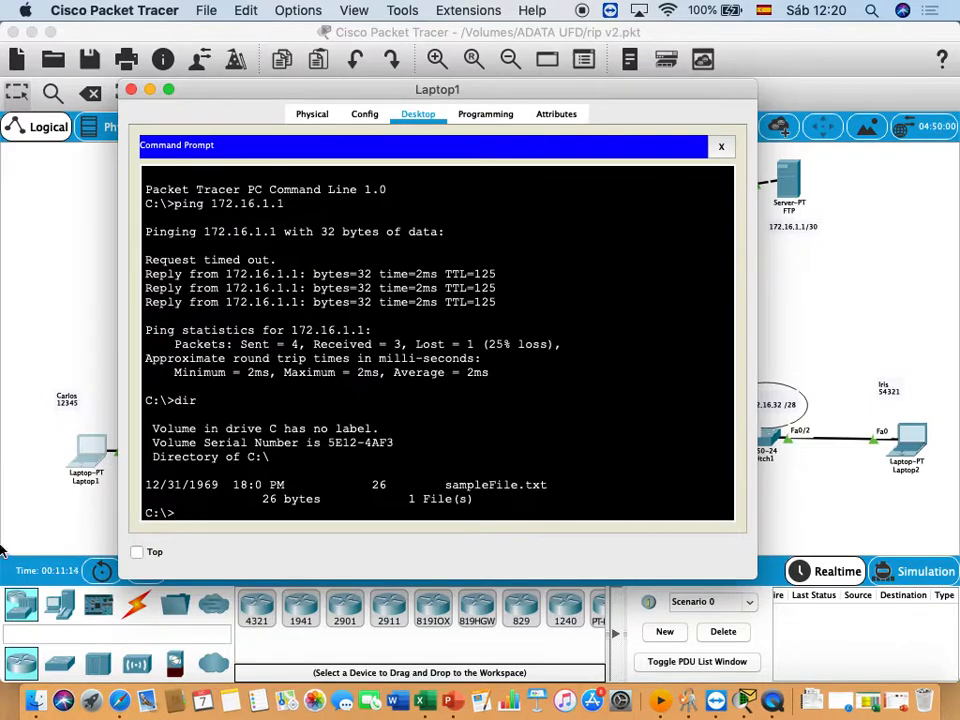
text(ftp 172.16.1.1)
key(Return)
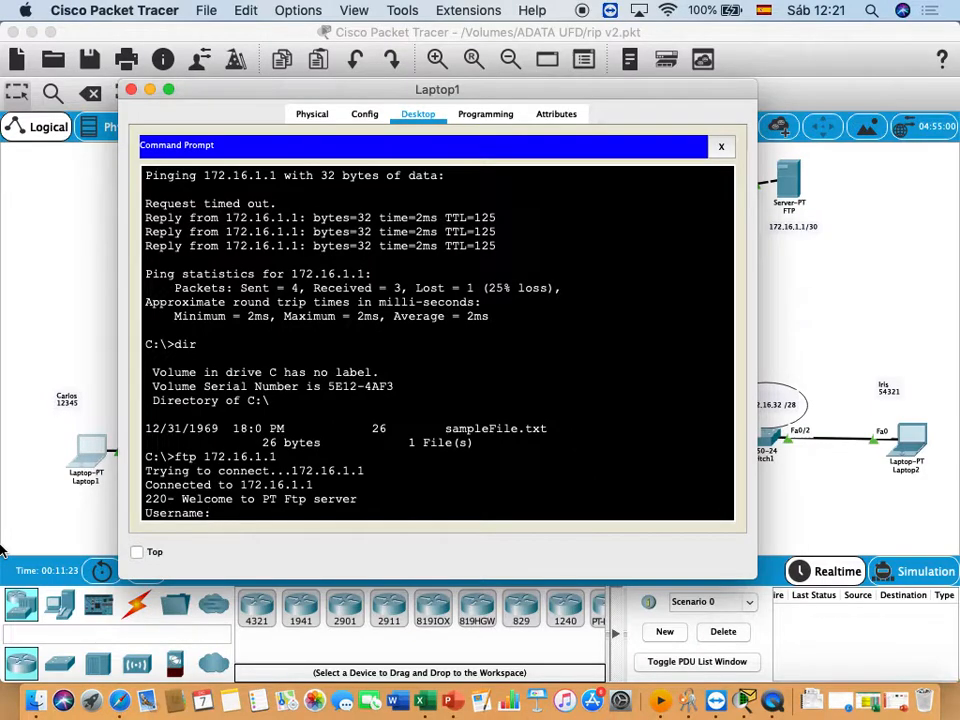
- Log in to the FTP server with the first user's username and password
text(carlo)
key(Return)
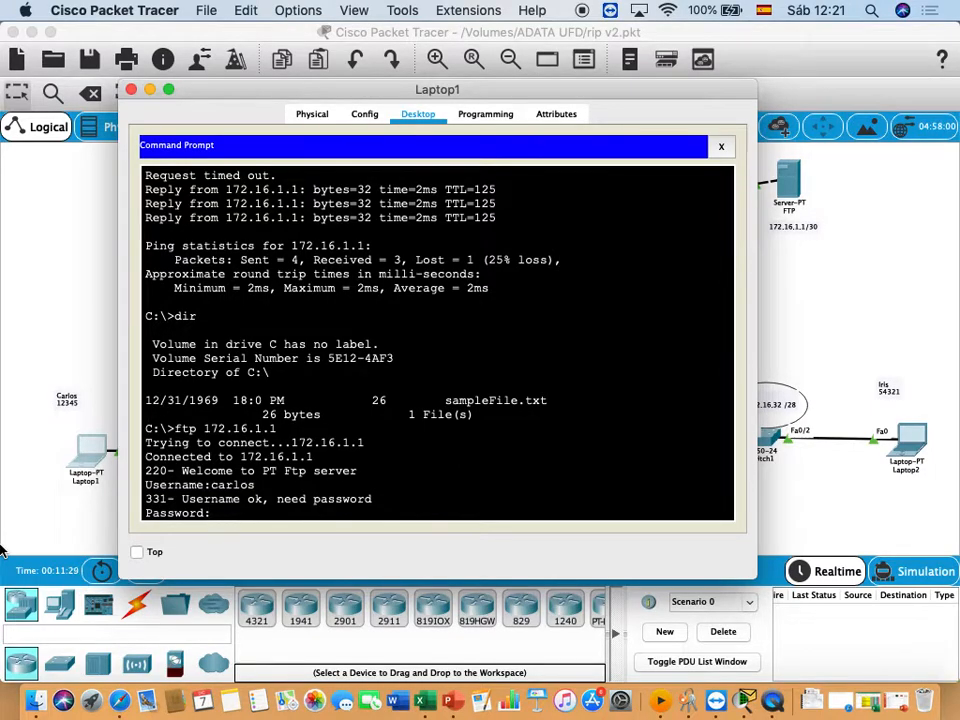
key(Return)
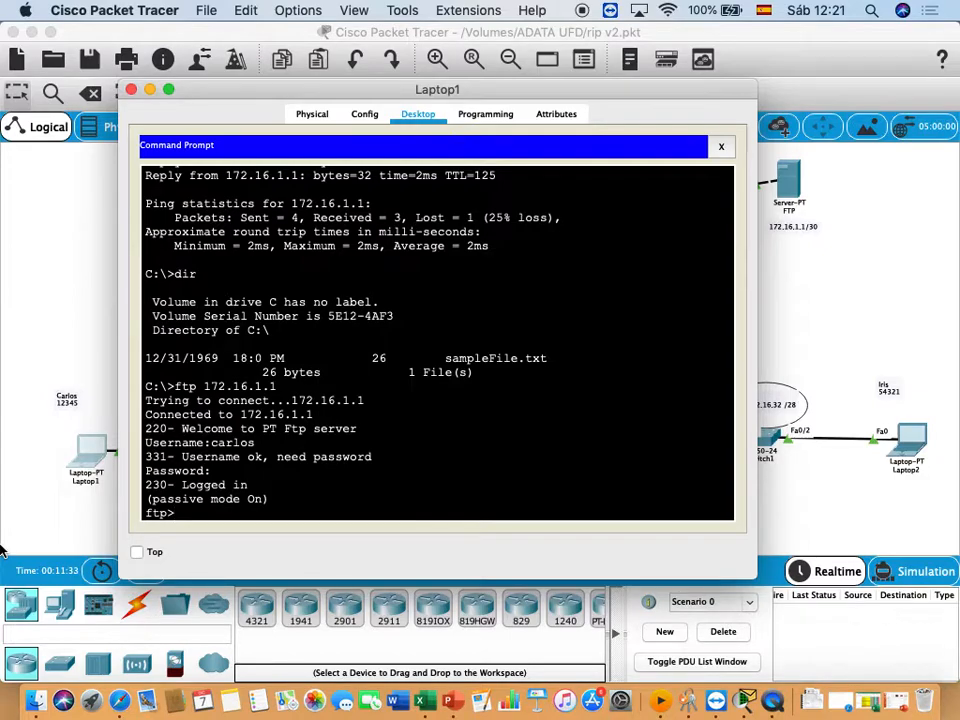
- List the FTP server's directory with dir in an enlarged window and examine the file names and sizes
text(dir)
key(Return)
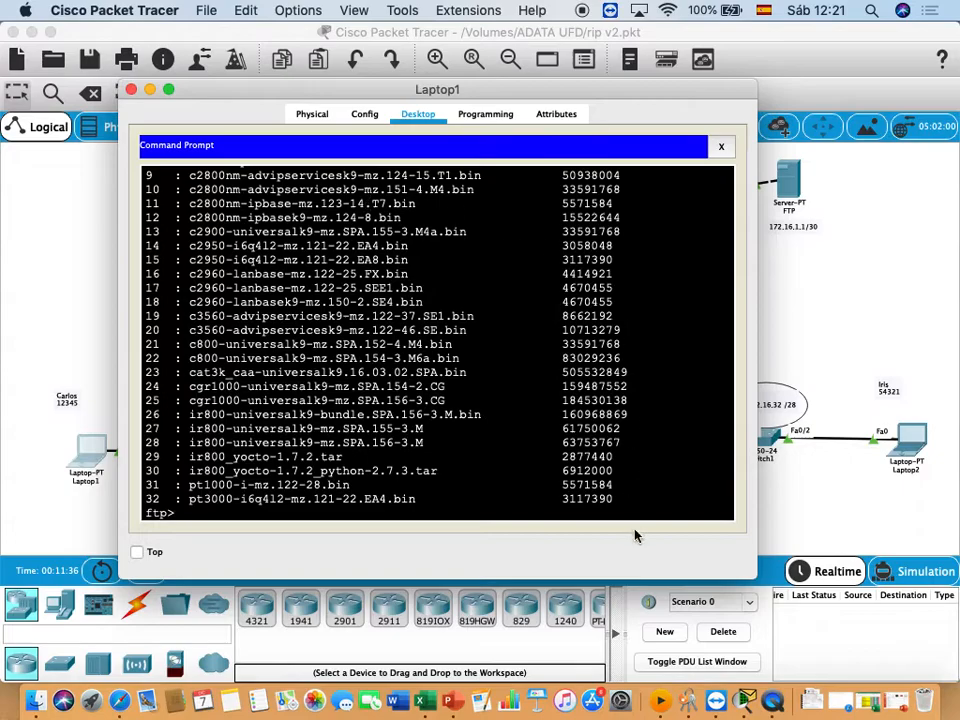
click(170, 91)
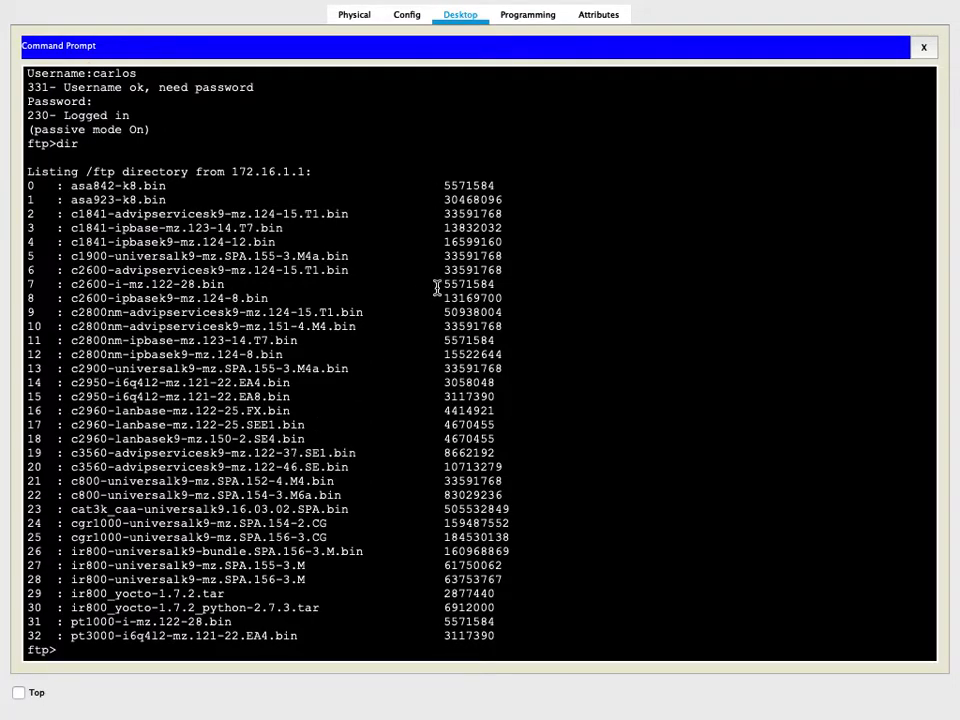
drag(443, 374, 528, 376)
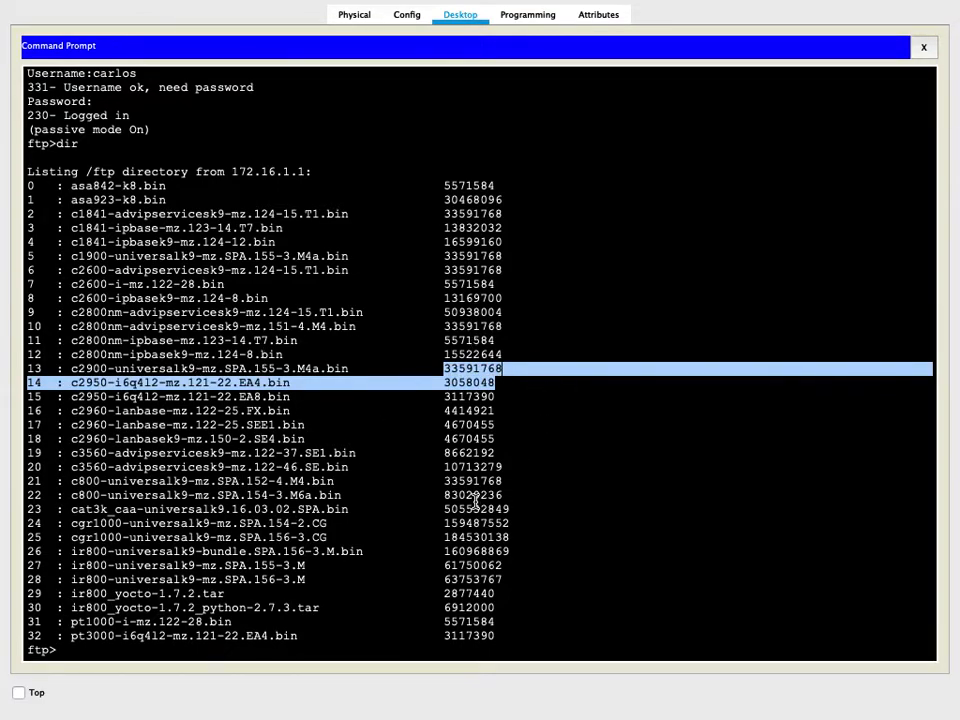
click(70, 657)
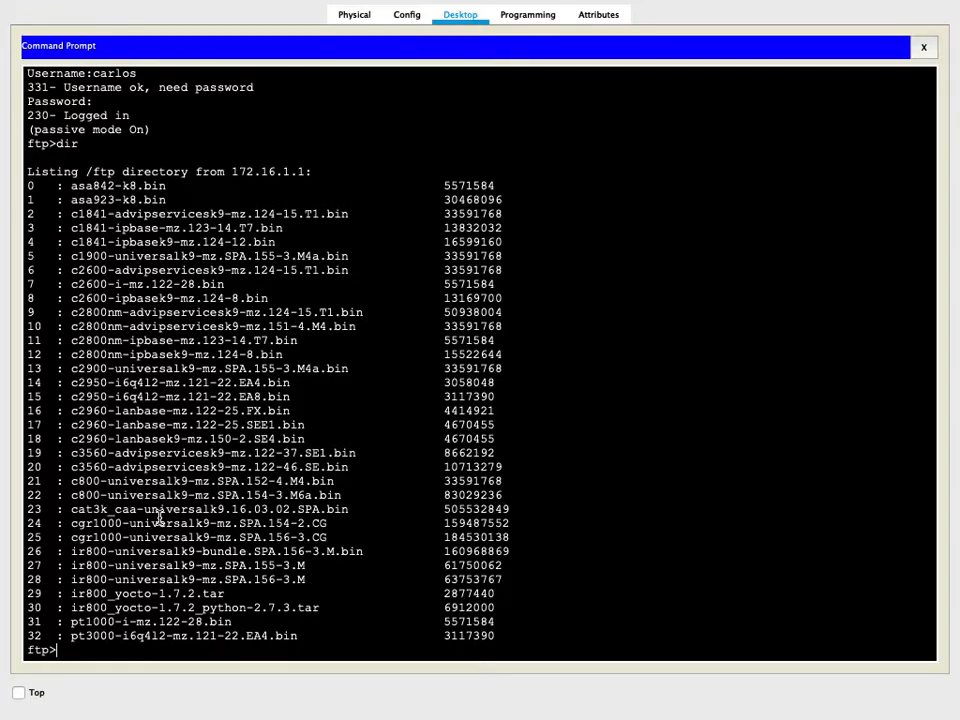
- Upload sampleFile.txt from Laptop1 to the FTP server with the put command
text(put sampleFile.txt)
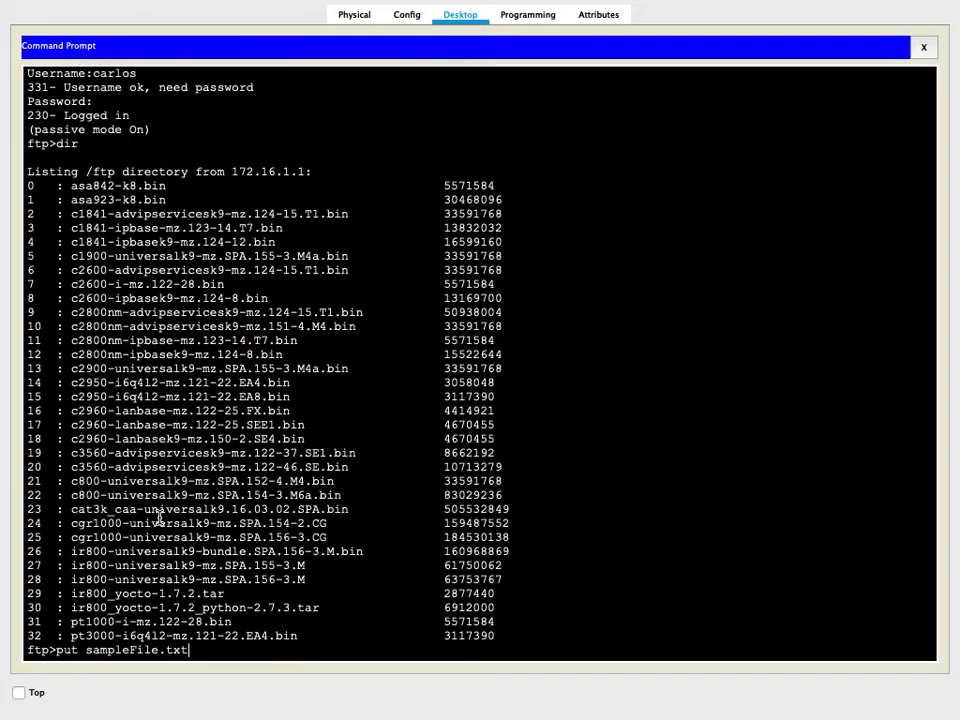
key(Return)
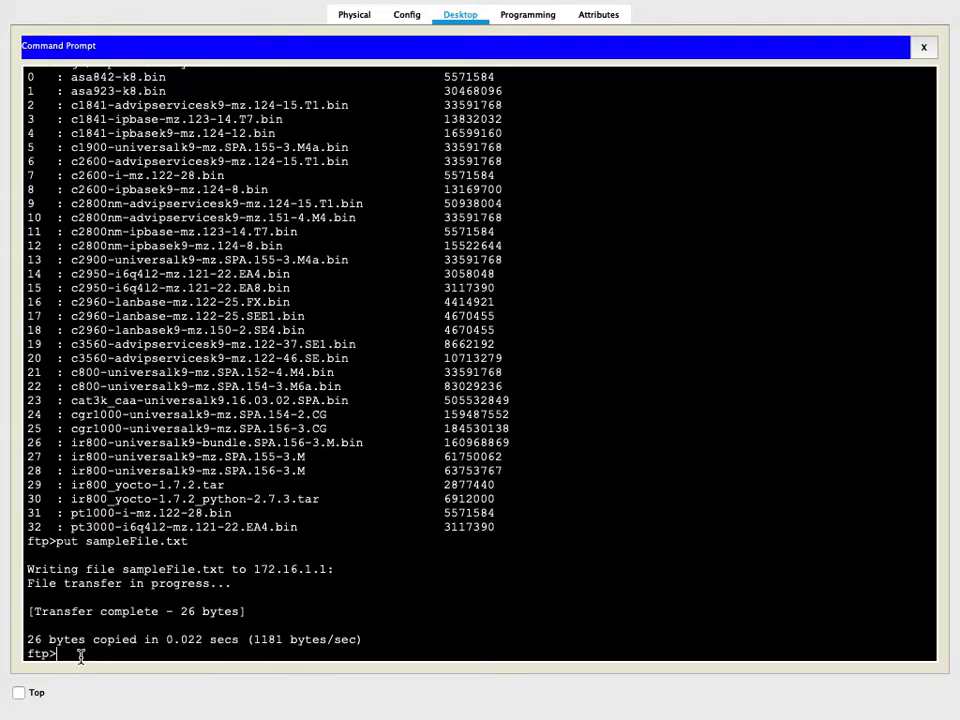
- List the server's directory again and check it for the uploaded sampleFile.txt
key(Return)
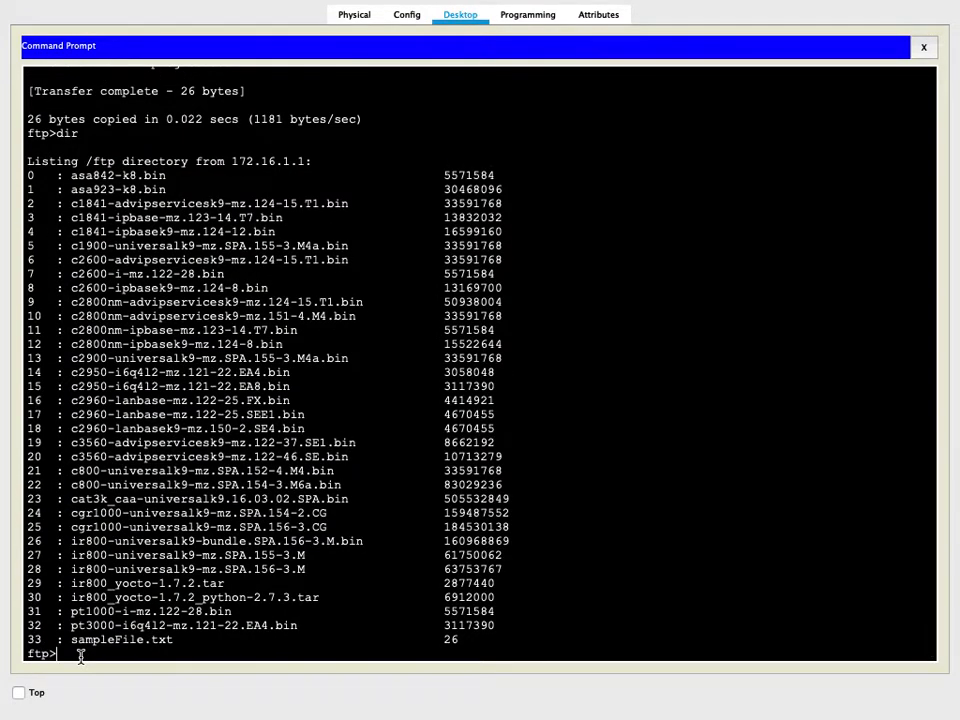
scroll(80, 655, up, 3)
scroll(78, 652, up, 10)
scroll(77, 649, down, 13)
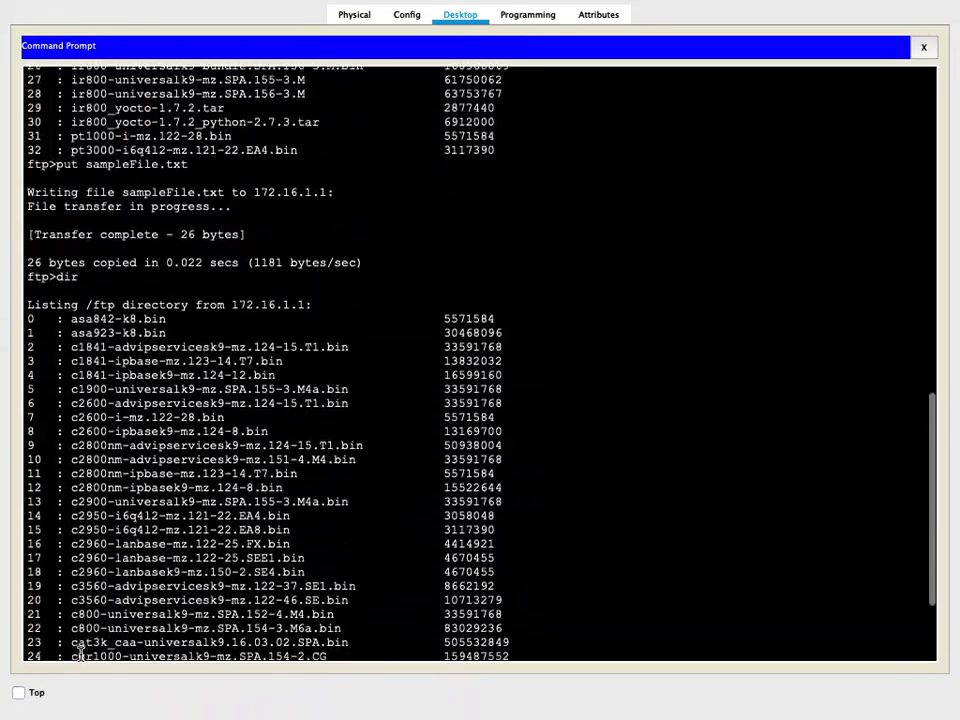
drag(69, 649, 395, 650)
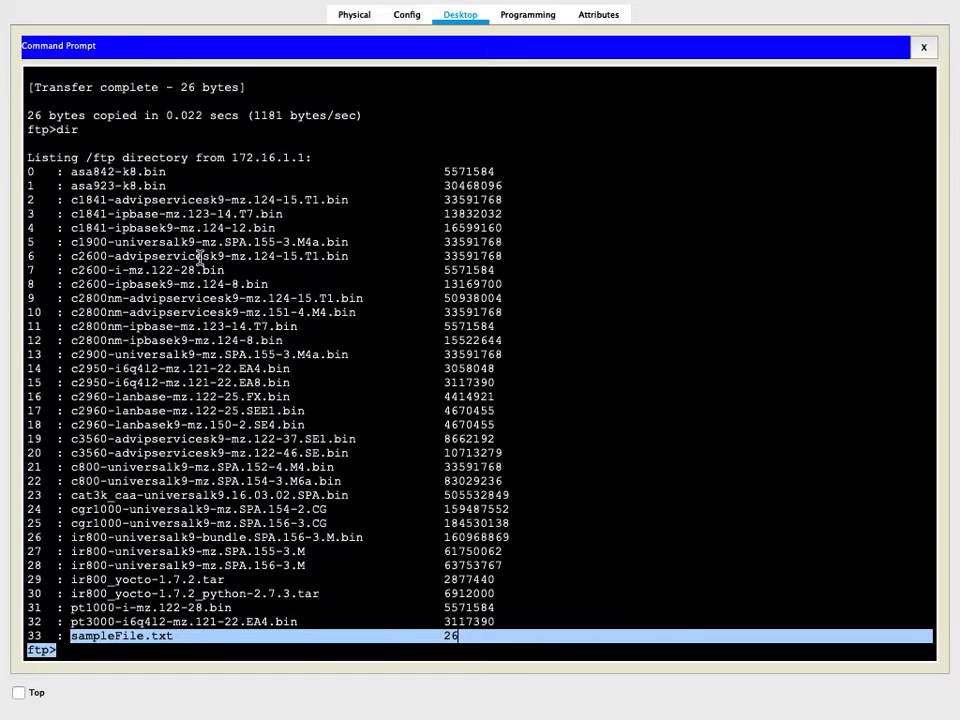
- End Laptop1's FTP session with the quit command and return to the local prompt
click(183, 651)
text(quit)
key(Return)
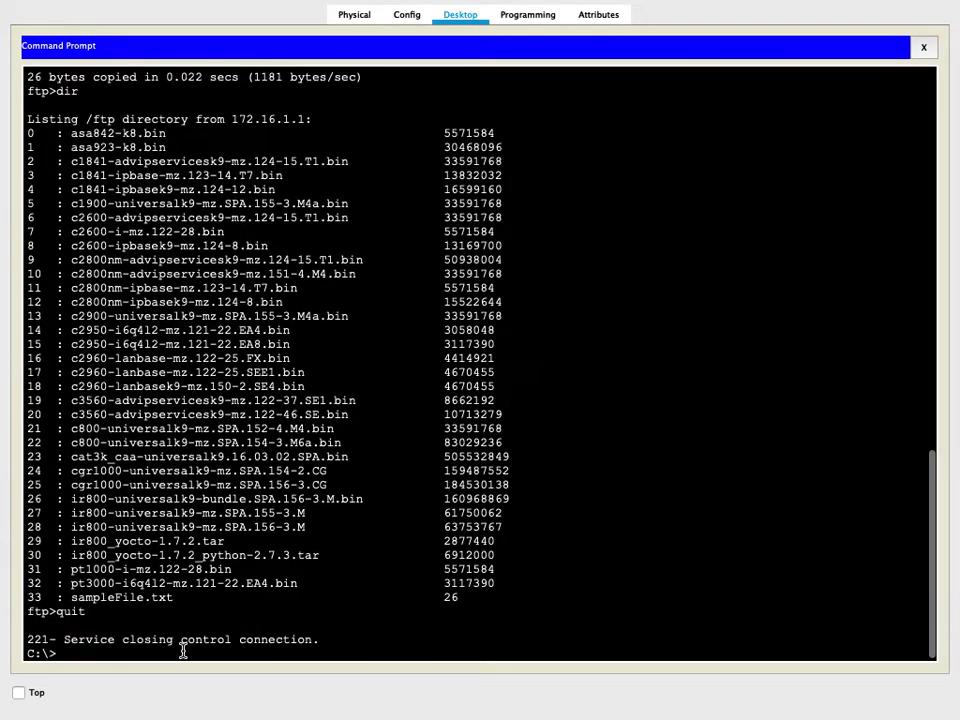
key(Return)
key(Return)
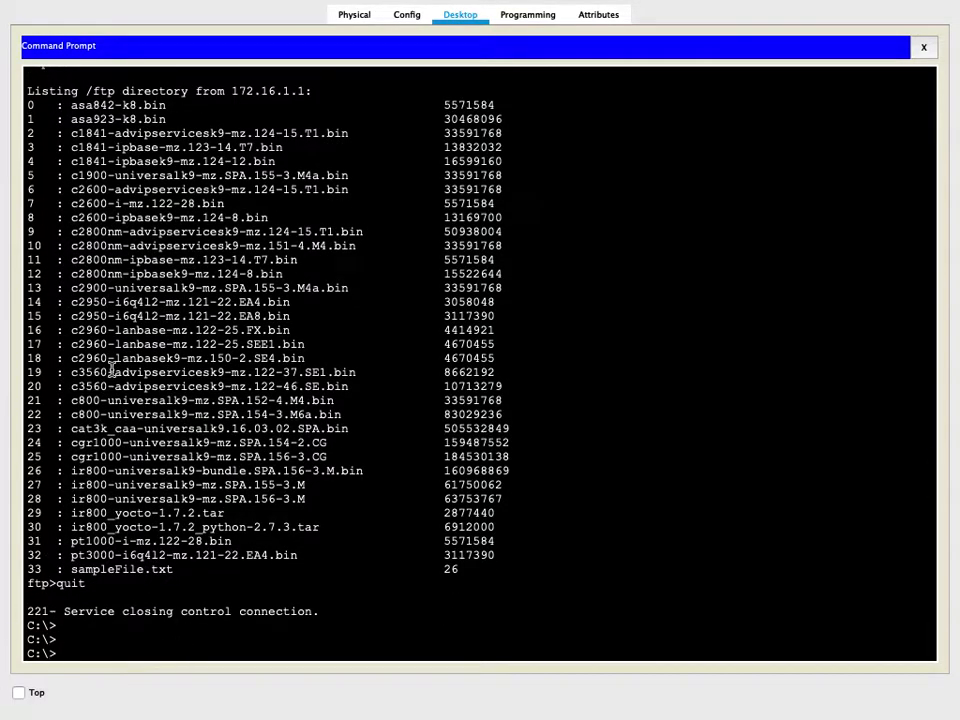
- Close Laptop1's command prompt and its device window to return to the network topology
click(924, 47)
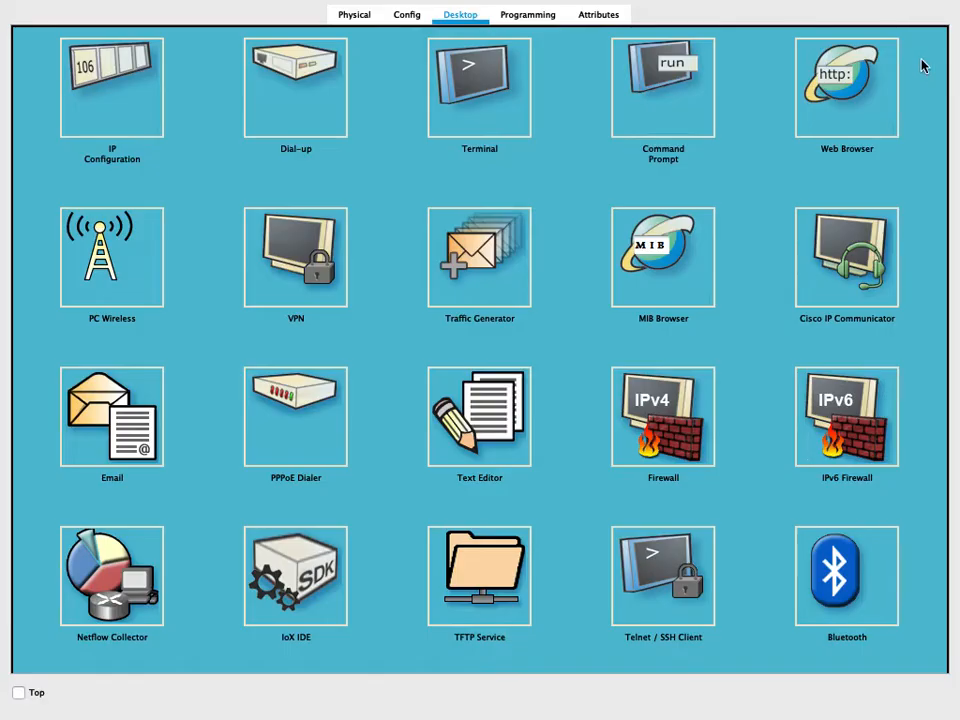
scroll(941, 79, down, 2)
scroll(941, 79, up, 2)
mouse_move(122, 3)
mouse_move(4, 3)
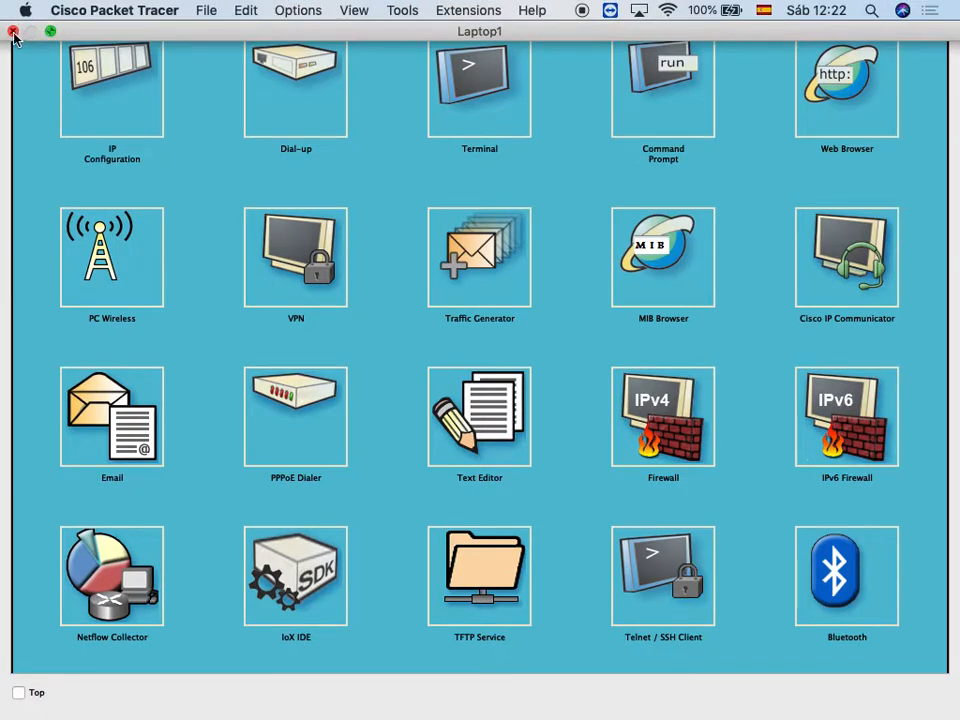
click(14, 31)
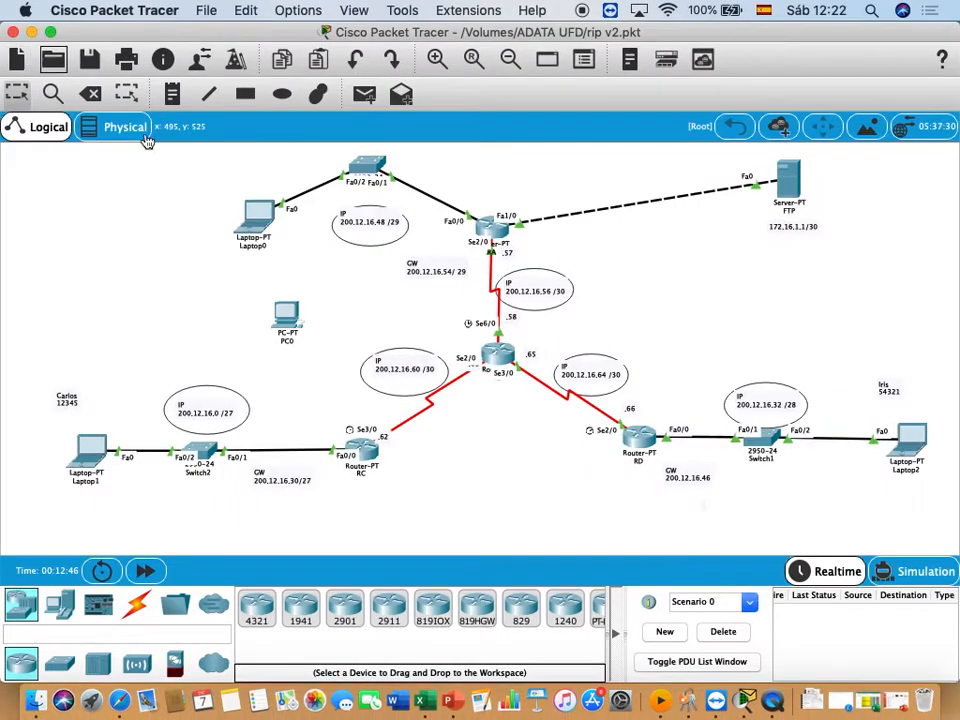
- Open Laptop2's command prompt and list its local files with dir
click(916, 442)
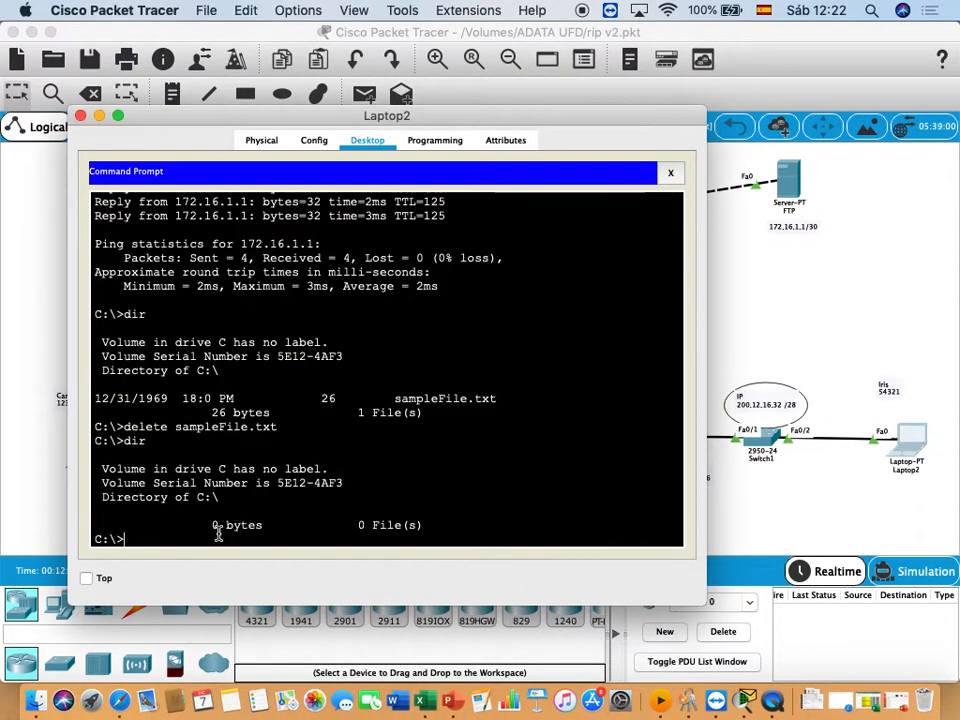
text(dir)
key(Return)
key(Return)
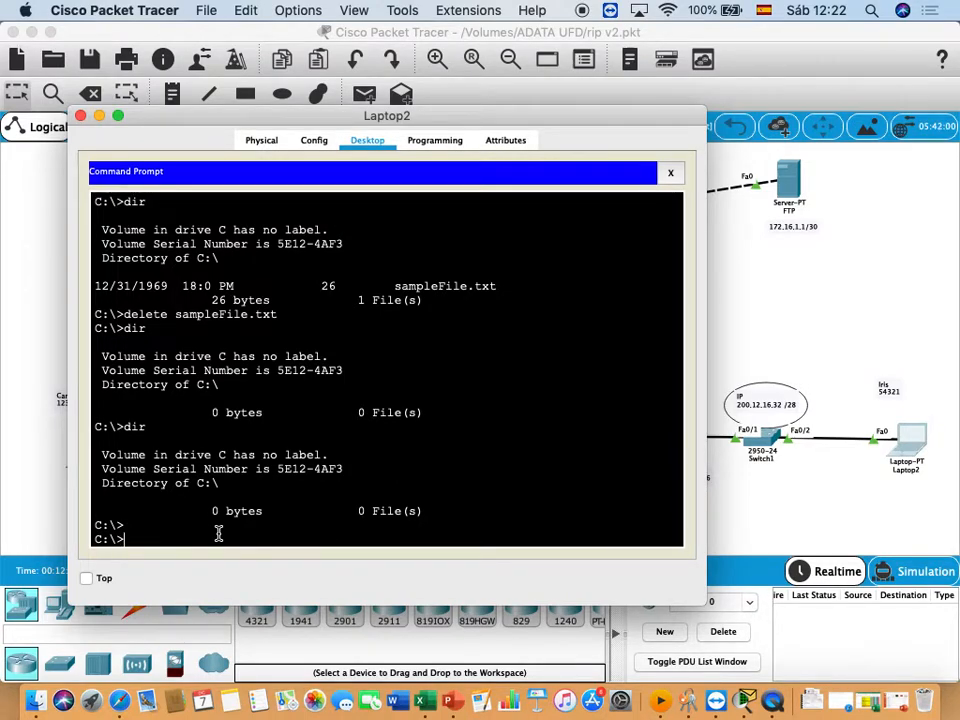
- Connect Laptop2 by FTP to 172.16.1.1 and log in with the second user's username and password
text(ftp)
text(172.16.1.1)
key(Return)
text(iris)
key(Return)
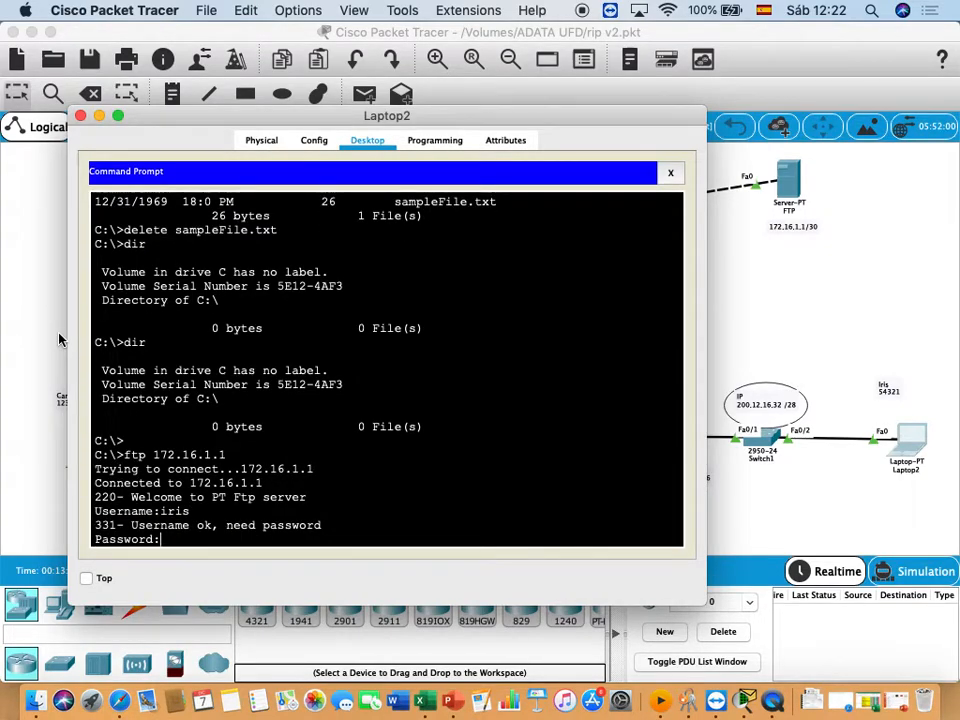
key(Return)
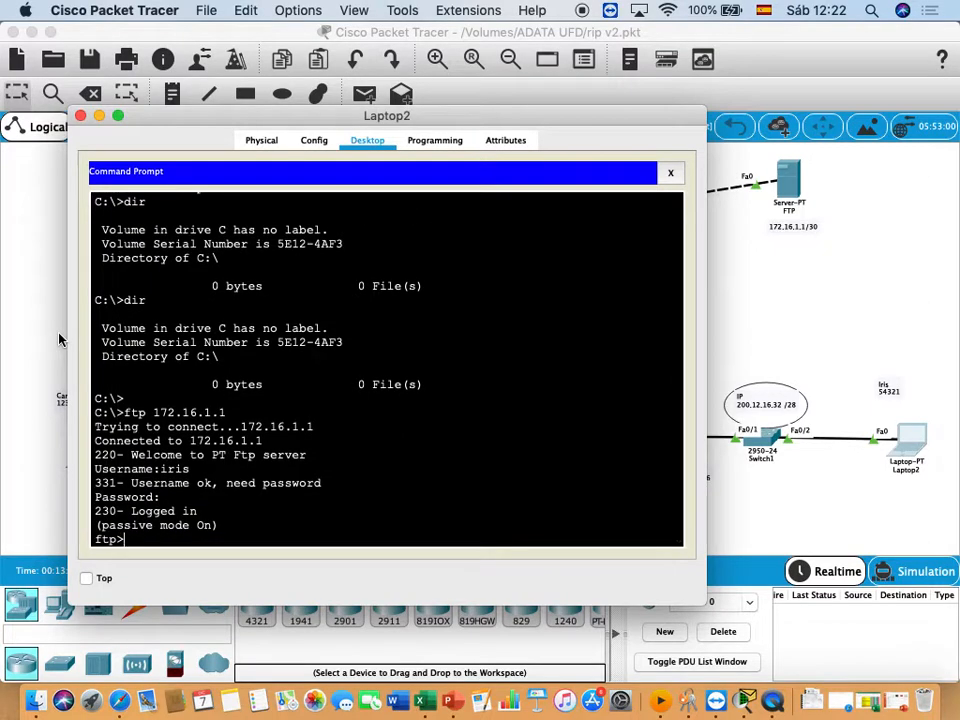
- List the FTP server's directory and download sampleFile.txt to Laptop2 with the get command
text(dir)
key(Return)
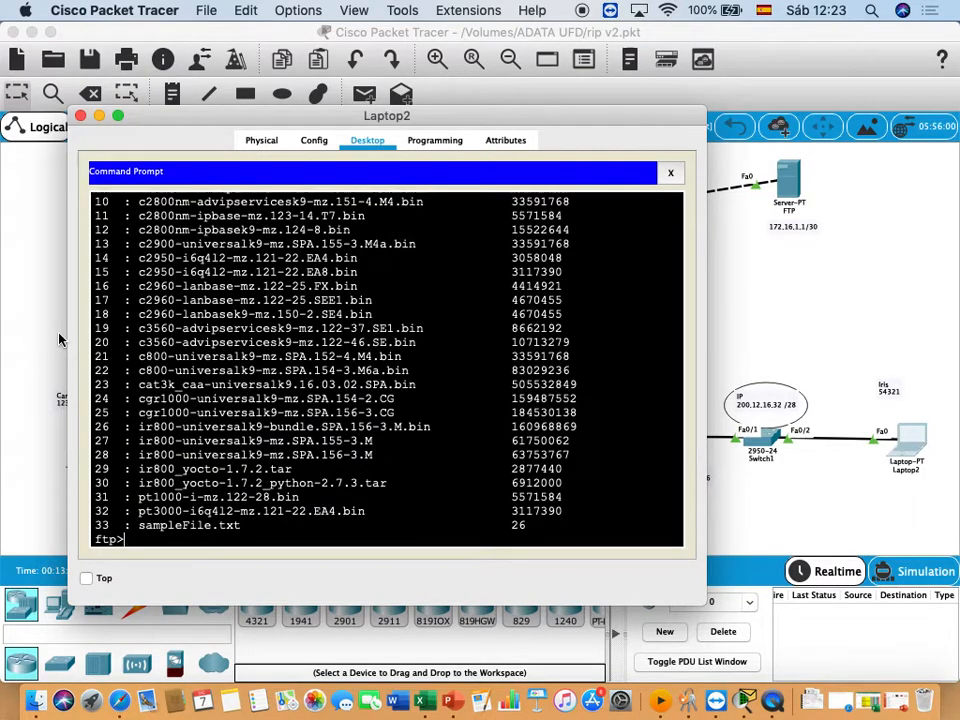
text(get sampleFile.txt)
key(Return)
- Quit Laptop2's FTP session, list its local files to check for the downloaded file, and close the laptop's window
text(quri)
key(BackSpace)
key(BackSpace)
key(BackSpace)
text(uit)
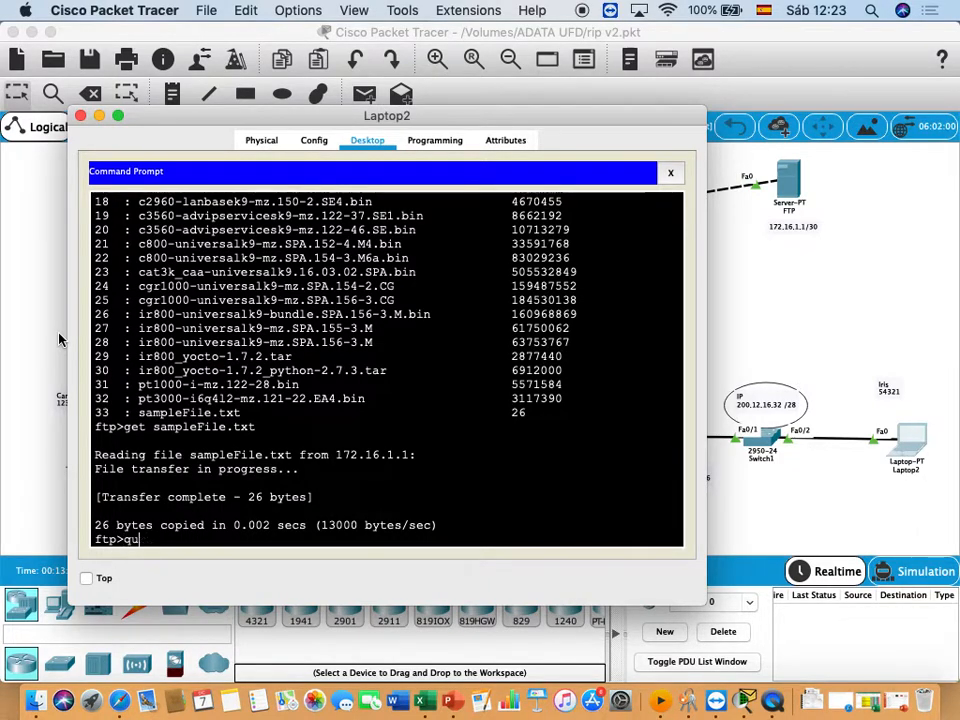
key(Return)
key(Return)
text(dir)
key(Return)
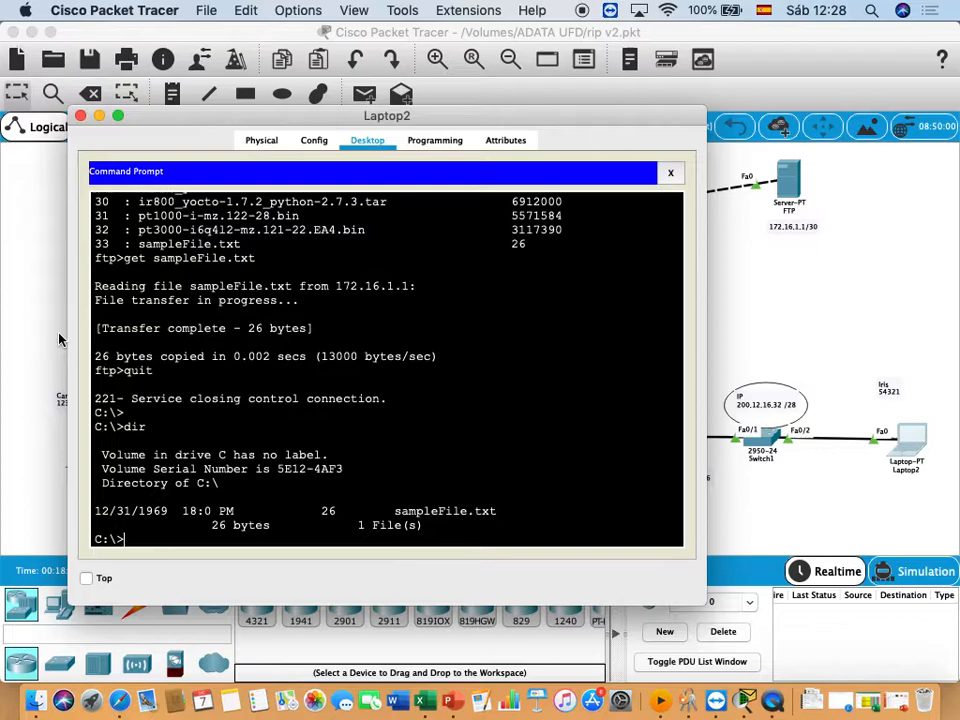
click(80, 116)
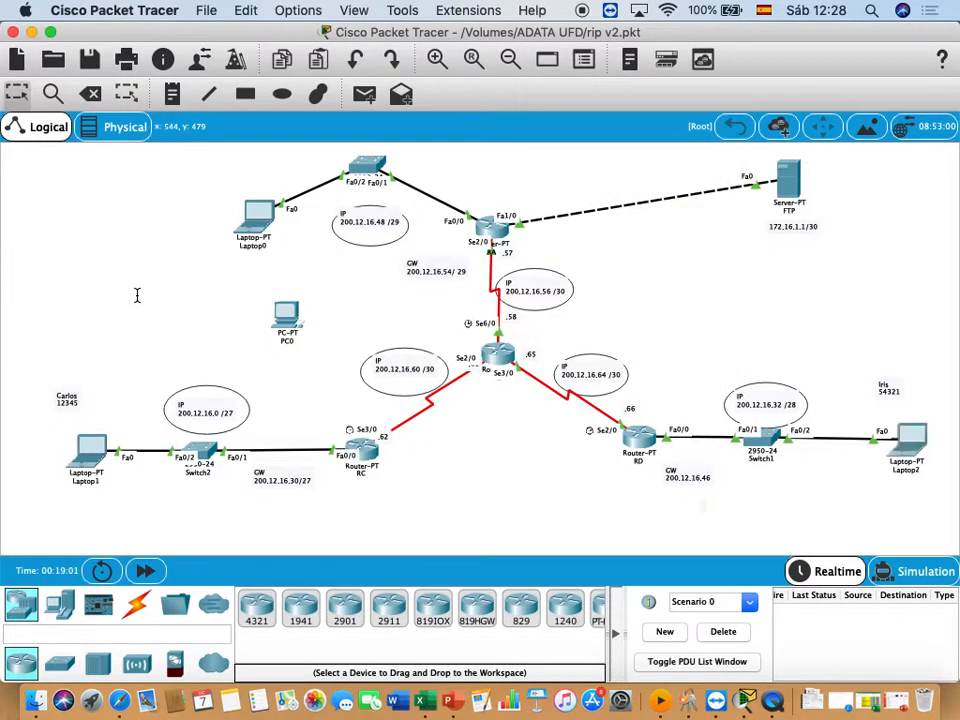
- Place a generic PT-Router in the empty workspace area above Laptop0
scroll(136, 294, down, 2)
scroll(136, 294, up, 5)
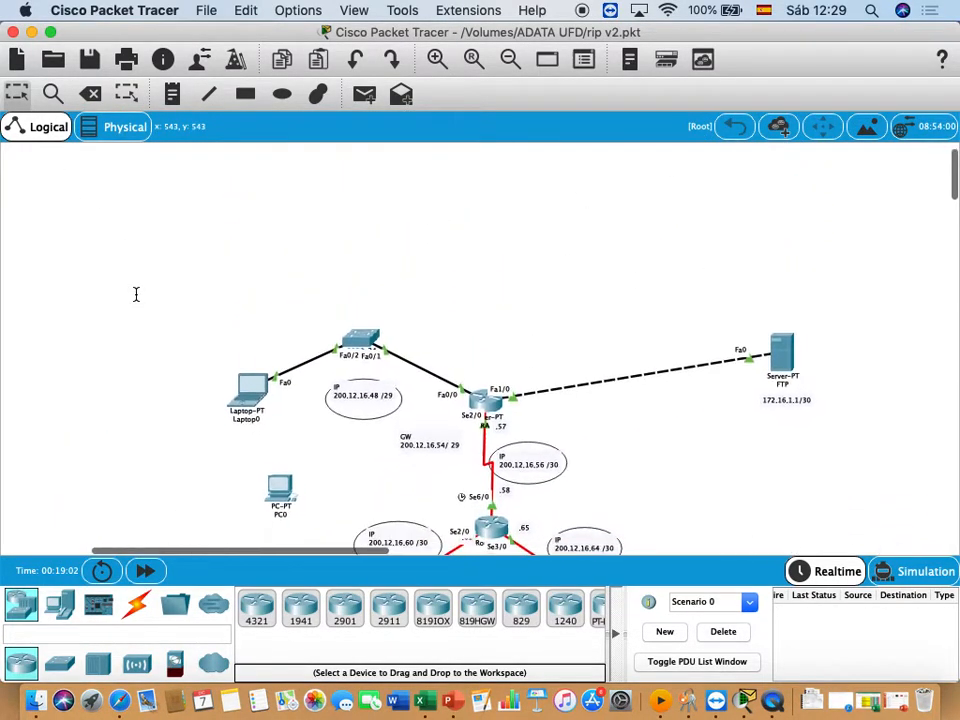
scroll(136, 294, left, 3)
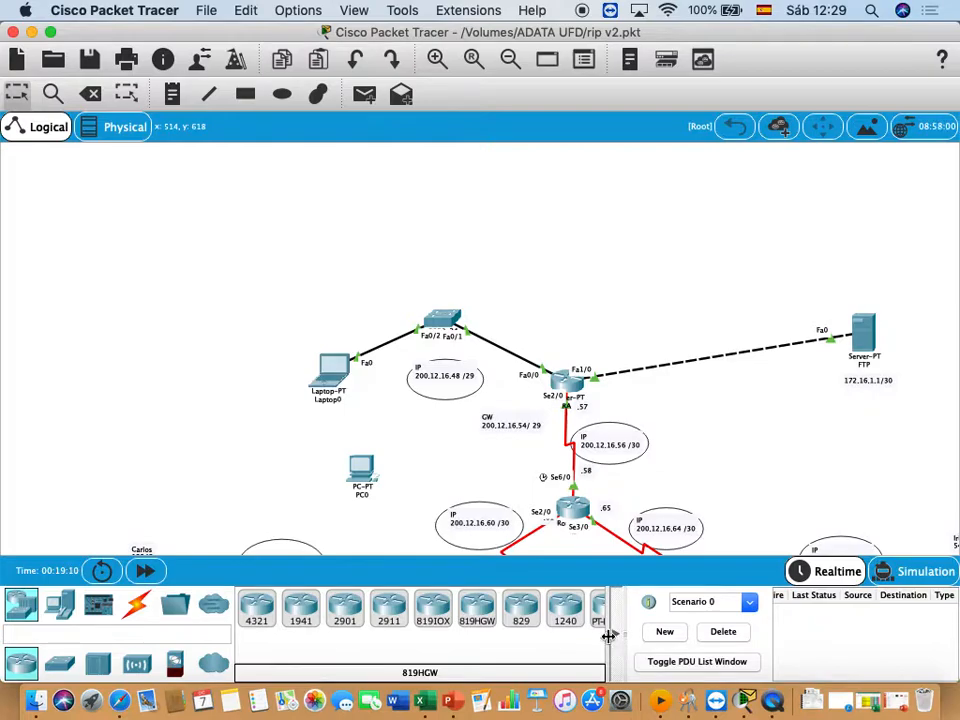
drag(666, 633, 739, 632)
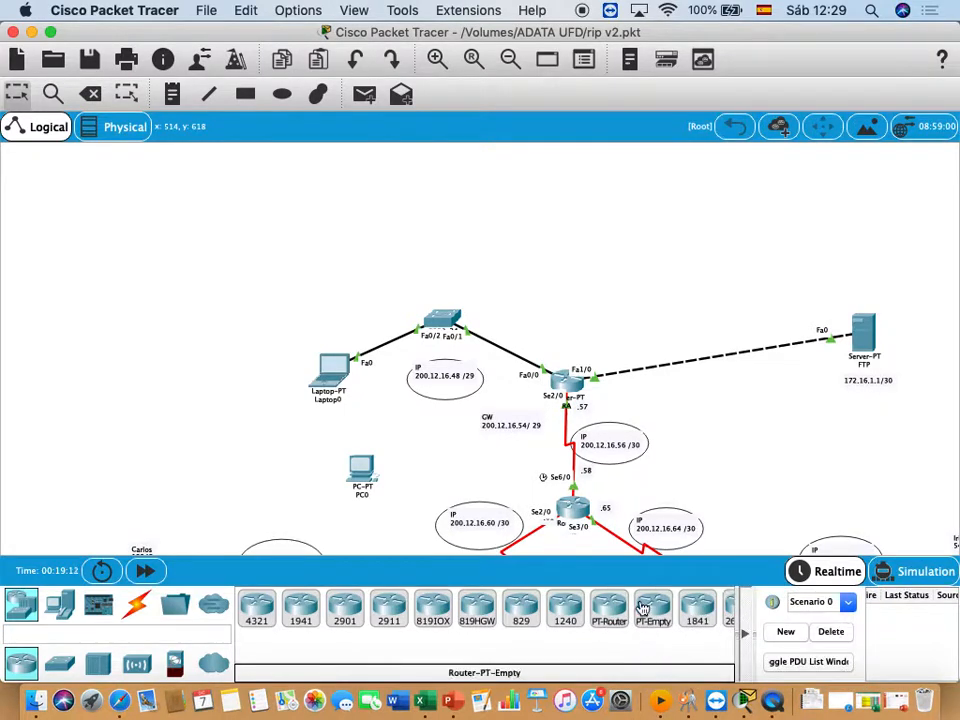
drag(604, 614, 212, 208)
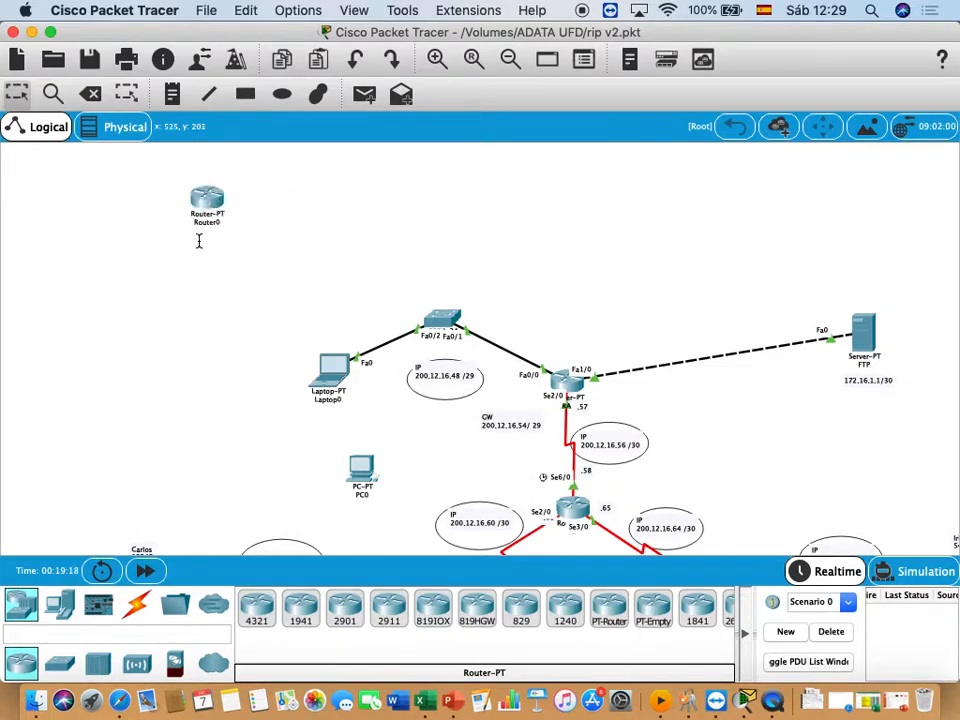
click(437, 60)
click(437, 60)
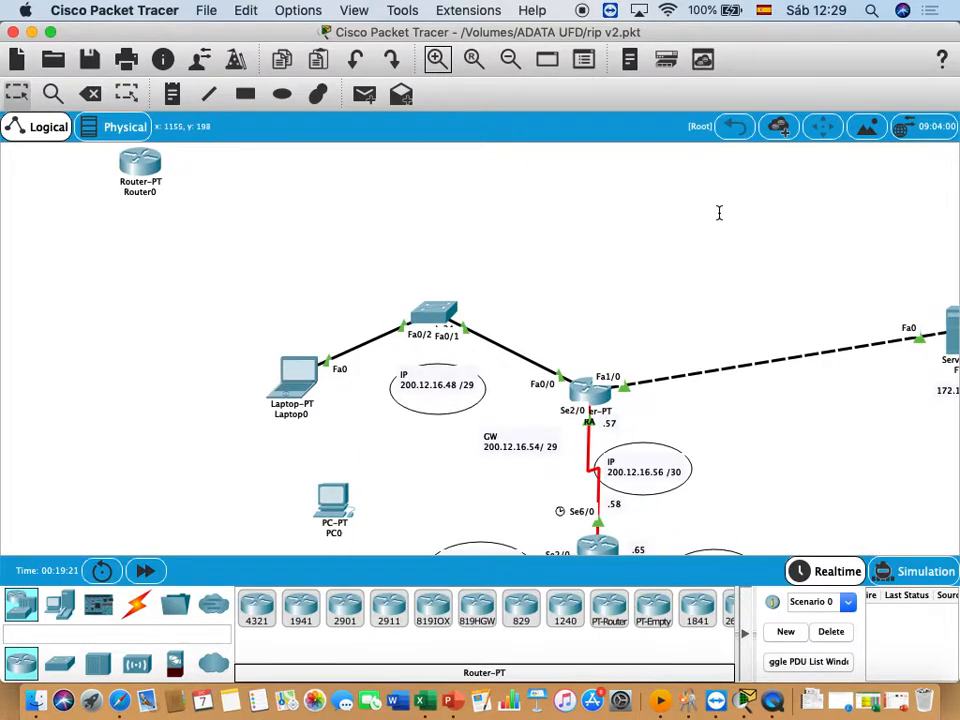
- Move the new router to the empty area above Laptop0 and rename it ISP
scroll(719, 212, up, 5)
scroll(717, 212, right, 3)
scroll(717, 212, left, 5)
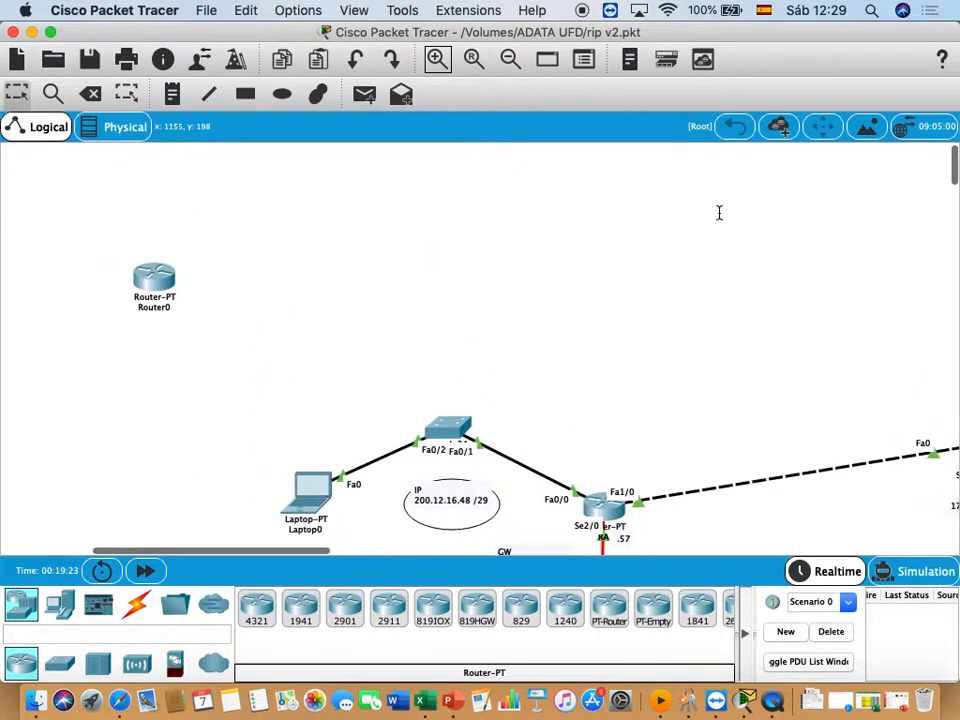
drag(190, 286, 355, 217)
click(358, 239)
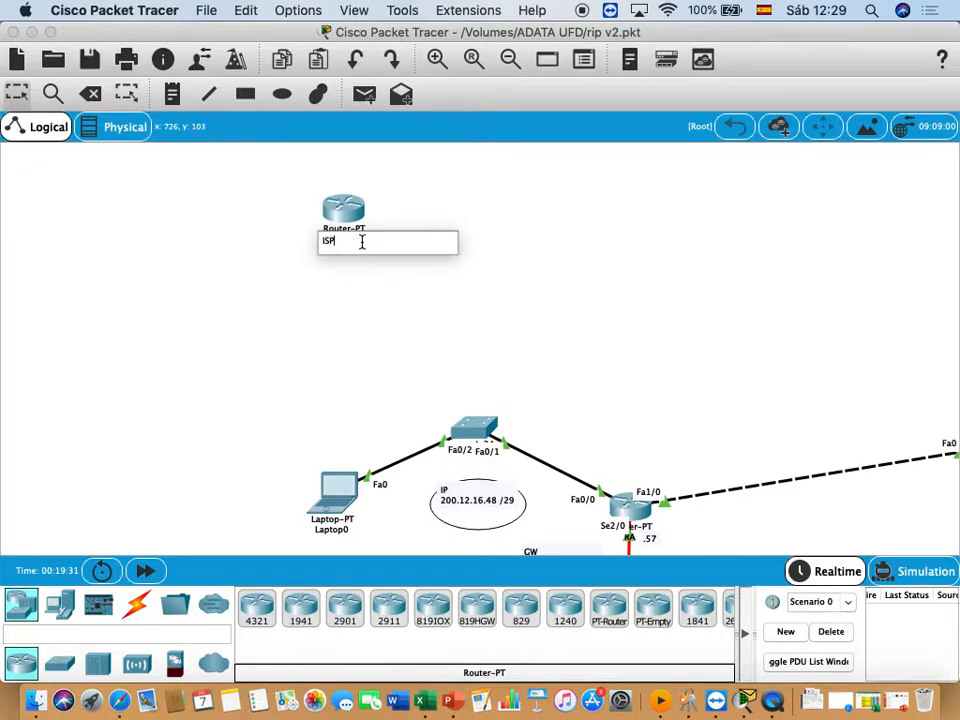
click(184, 281)
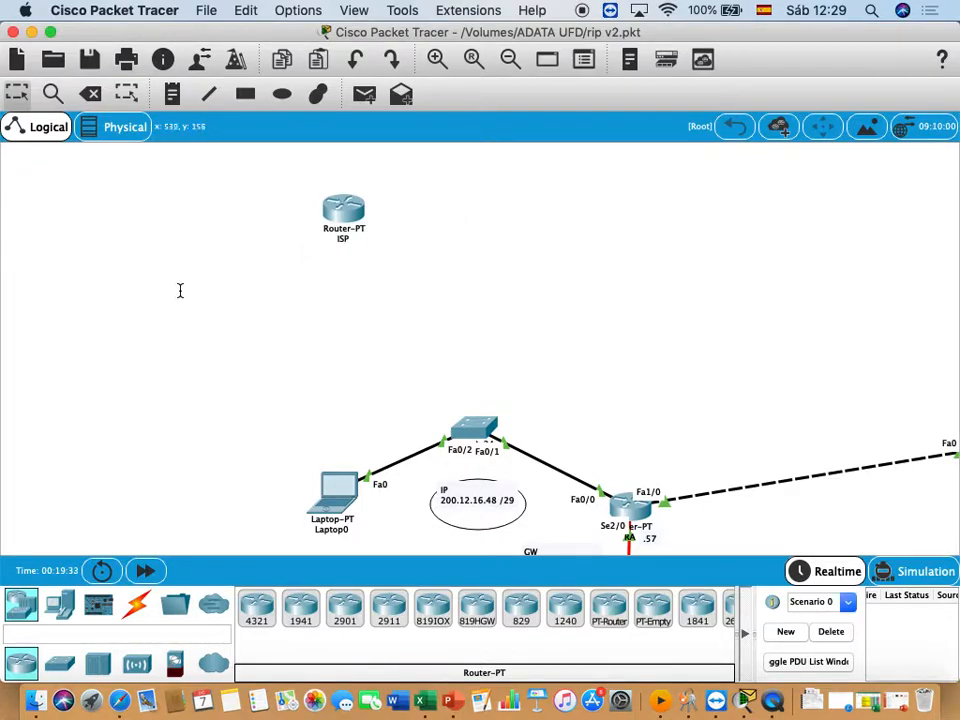
- Connect ISP's Serial2/0 to Serial3/0 on the router below with a Serial DCE cable
click(137, 604)
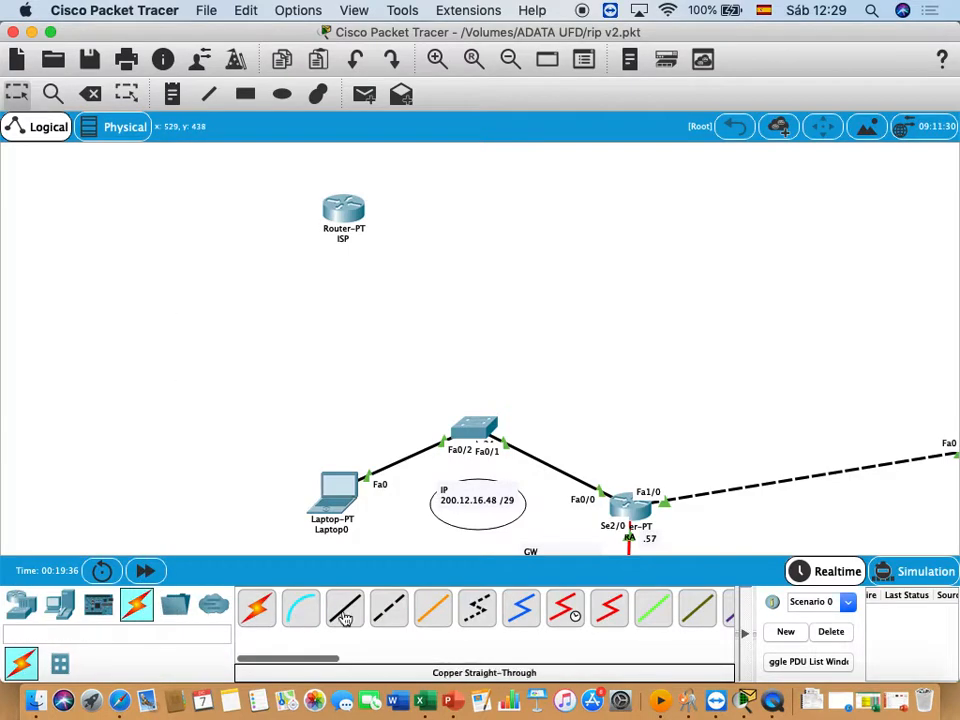
click(566, 610)
click(358, 208)
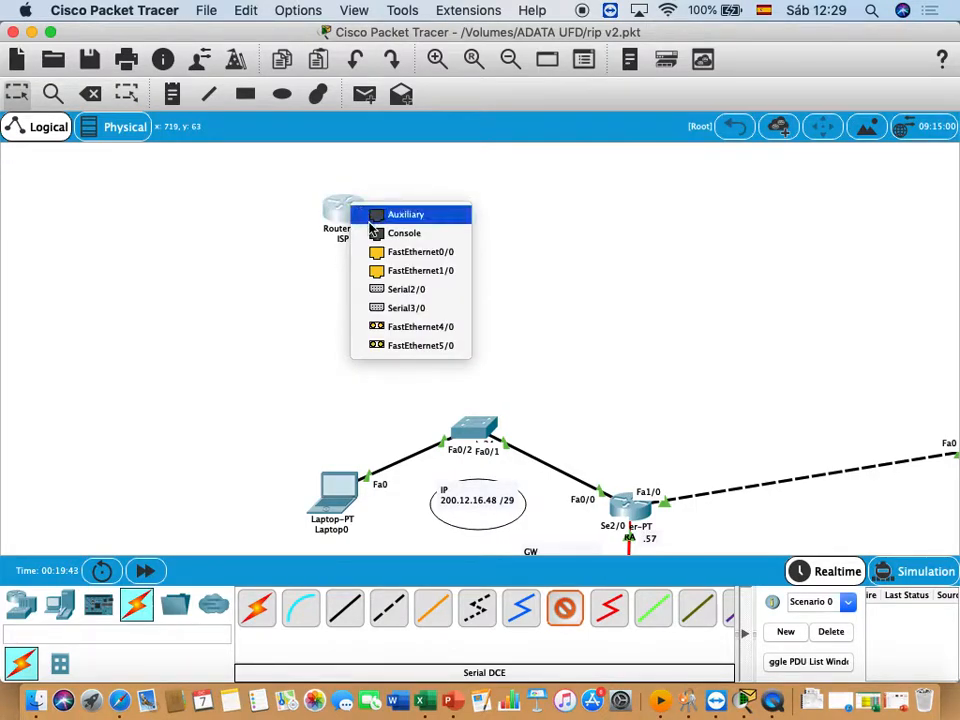
click(406, 289)
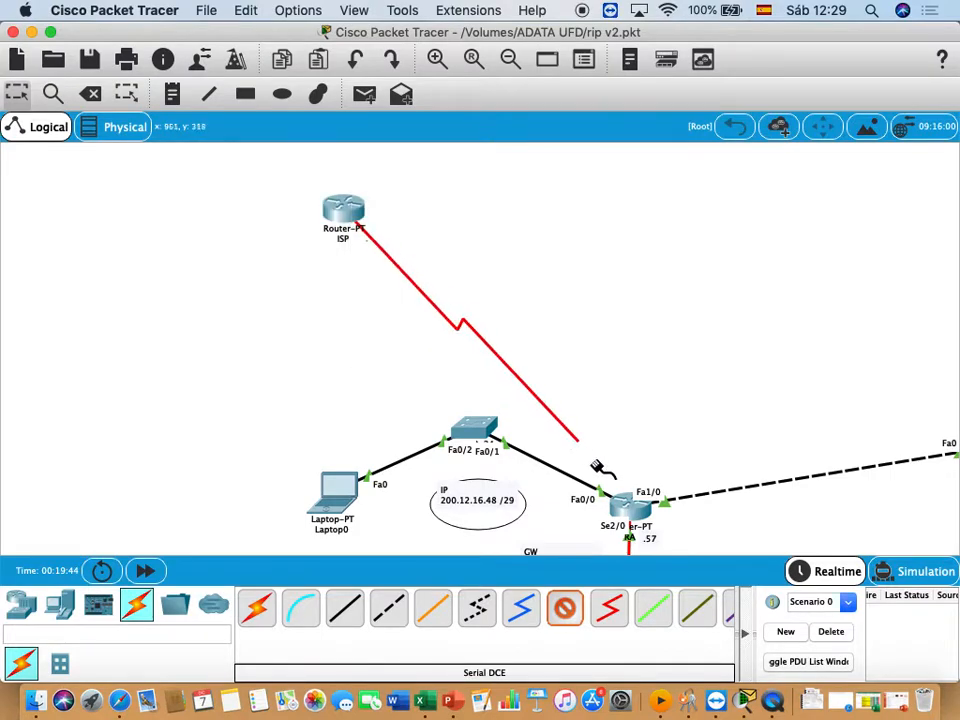
click(621, 503)
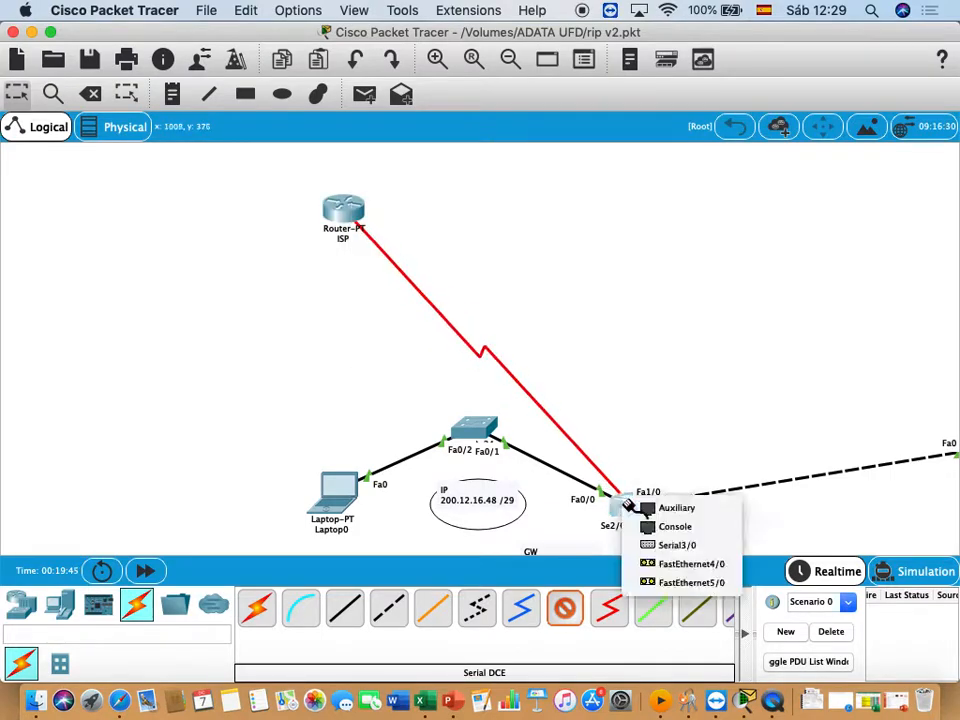
click(676, 546)
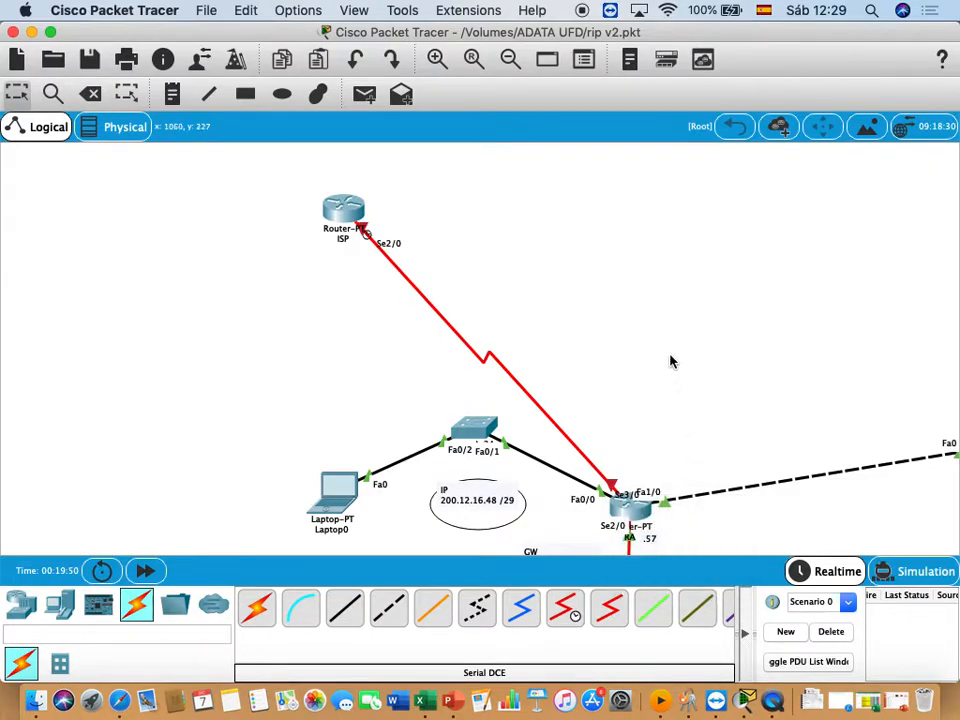
- Add a two-line note reading IP SEGMENT and 10.10.1.0/30 beside the new serial link
click(172, 94)
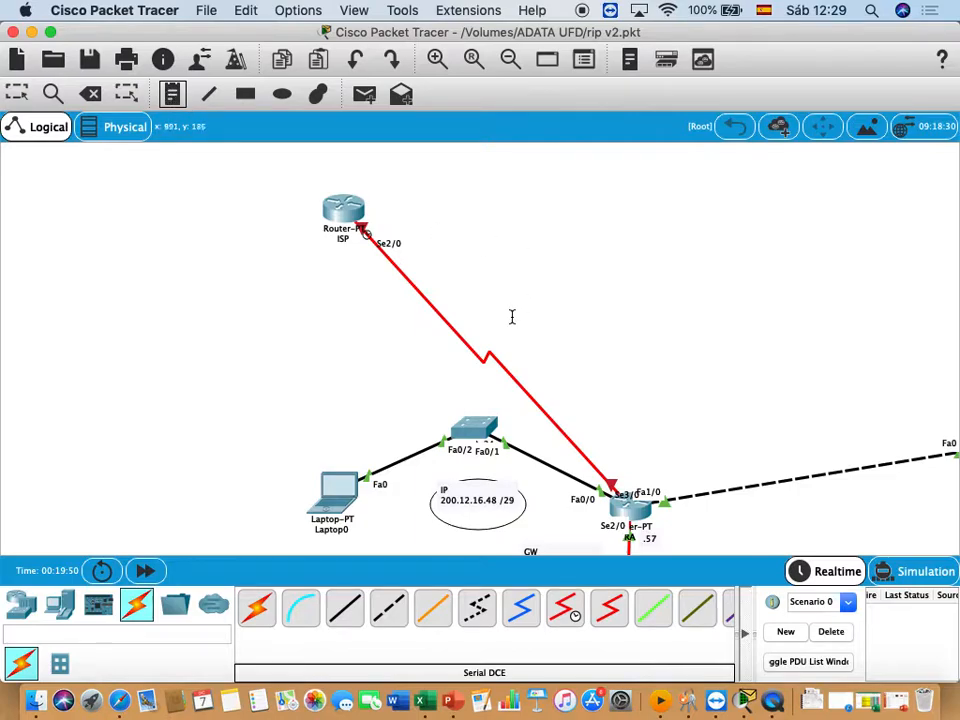
click(511, 320)
text(IP)
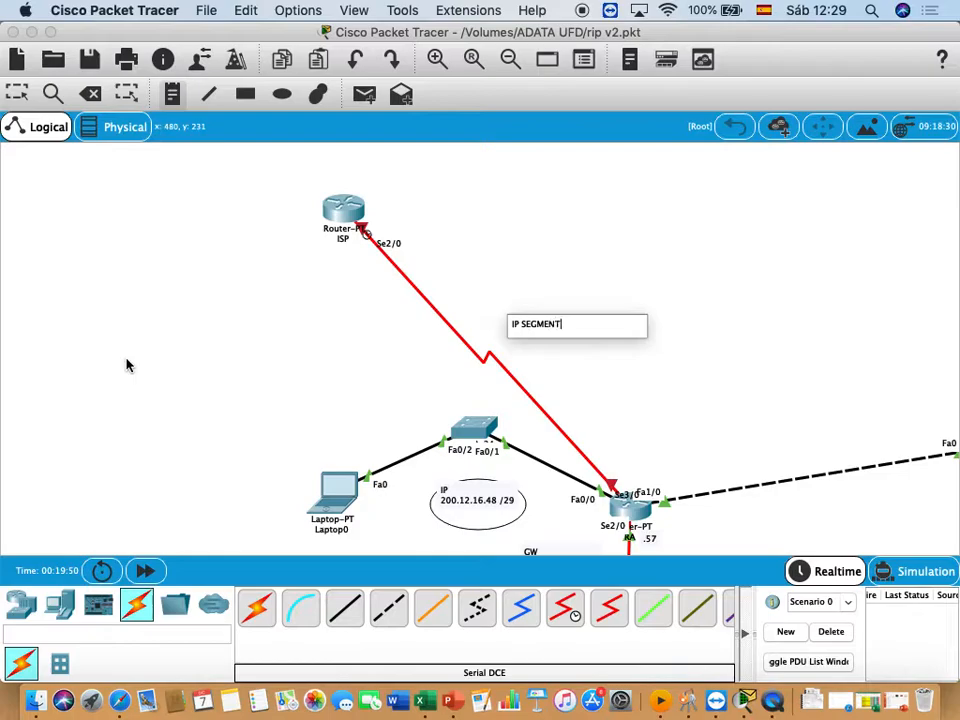
text( SEGMENT)
key(Return)
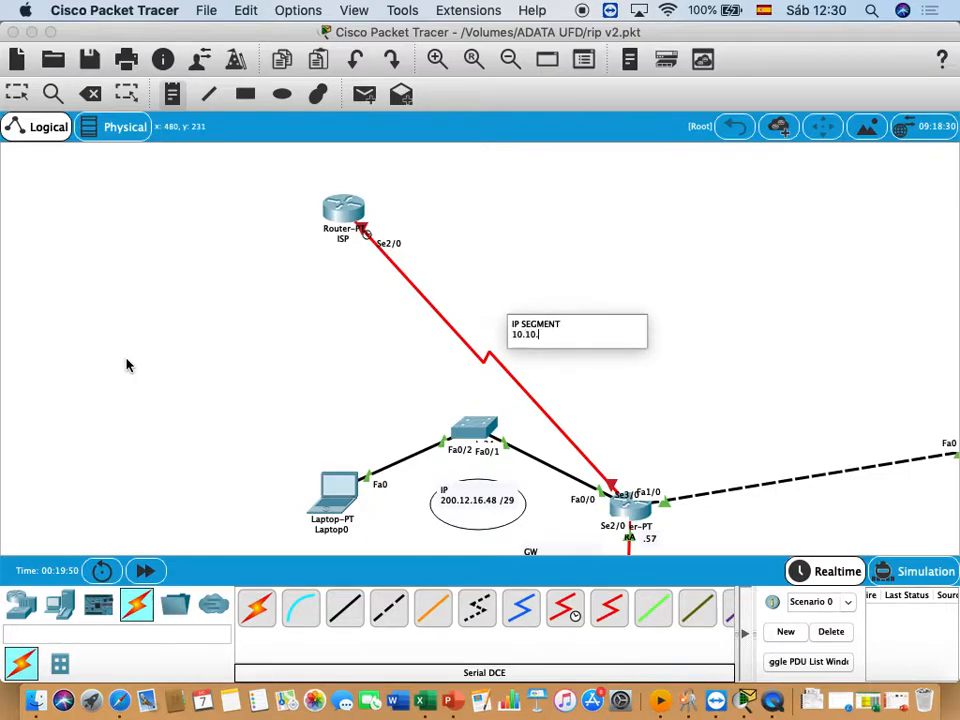
text(10.10.1.0/30)
click(251, 285)
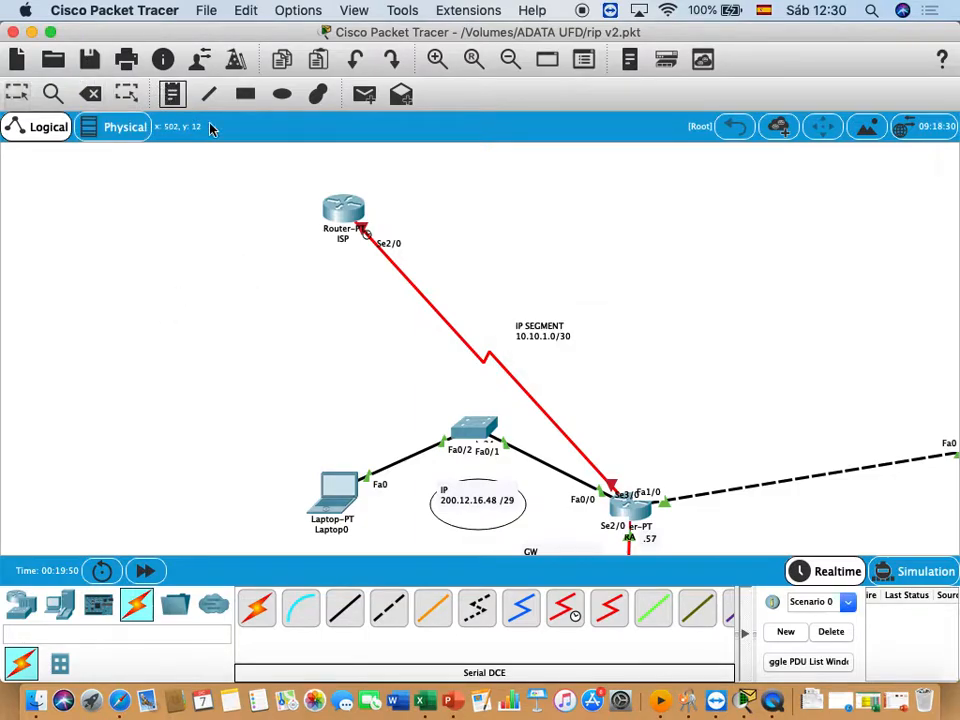
- Label the serial link's ends with notes: 10.10.1.2/30 beside ISP and 10.10.1.1/30 above the router at the other end
click(407, 233)
text(10.10.1.2/3)
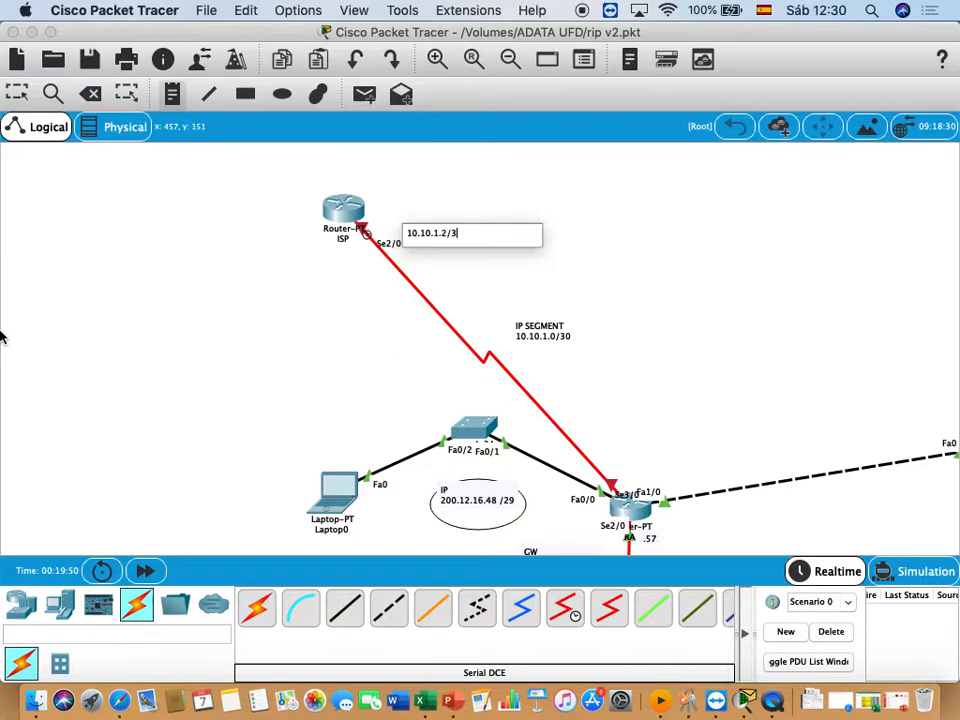
text(0)
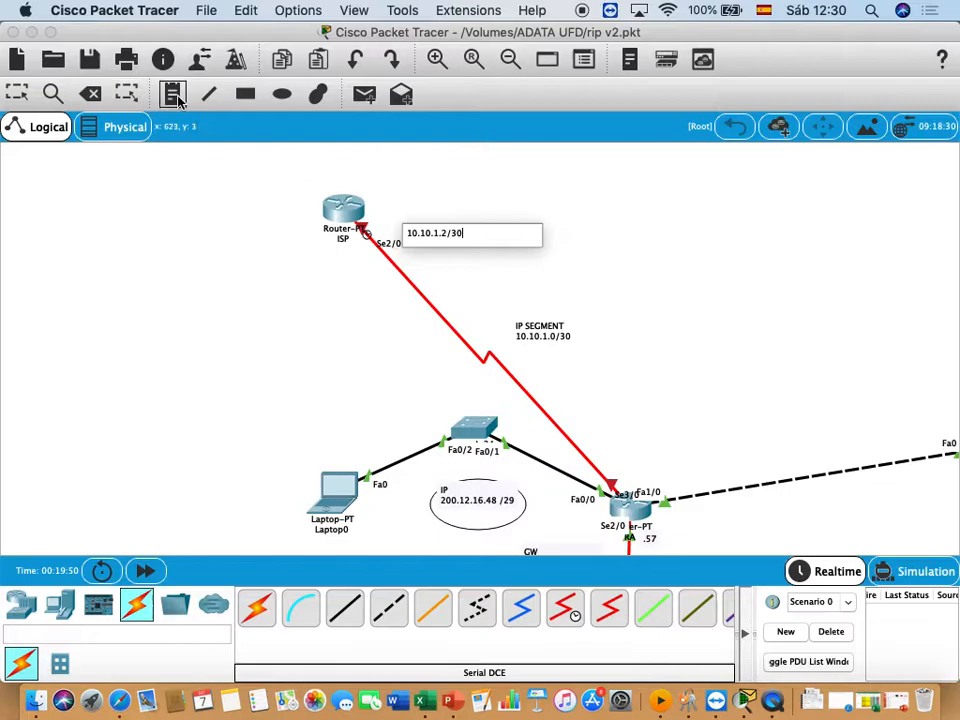
click(469, 420)
click(602, 450)
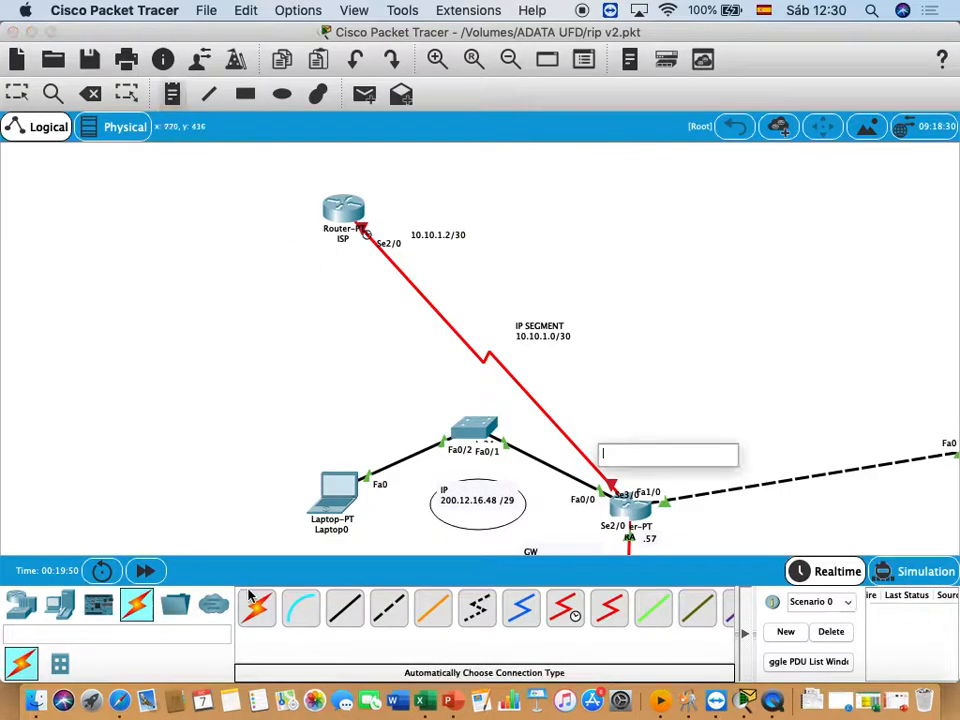
text(10.10.1.1)
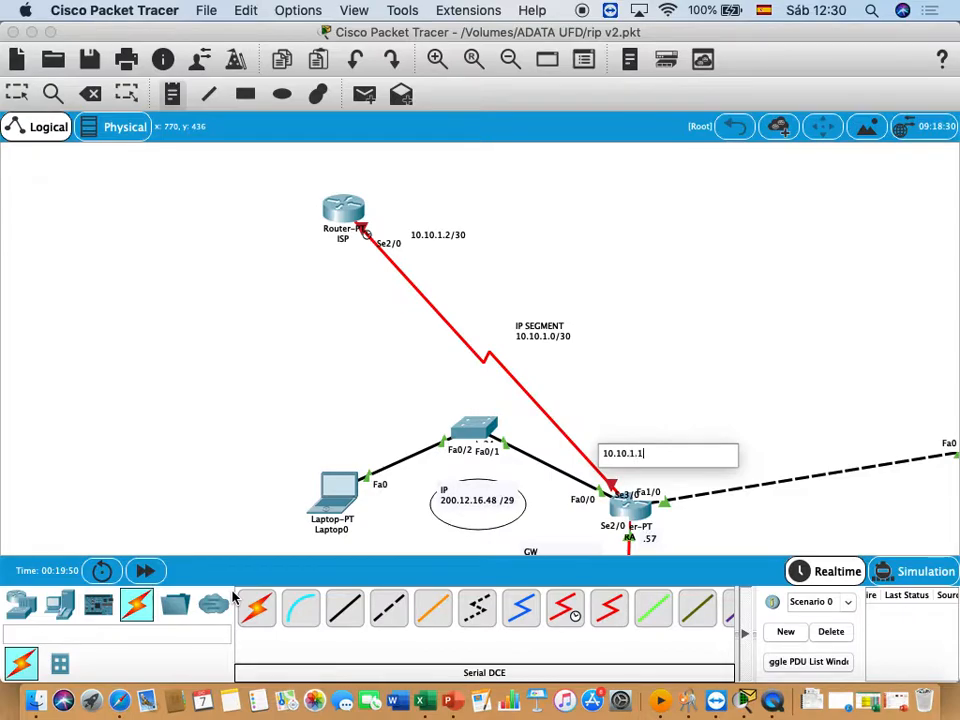
text(/30)
click(685, 205)
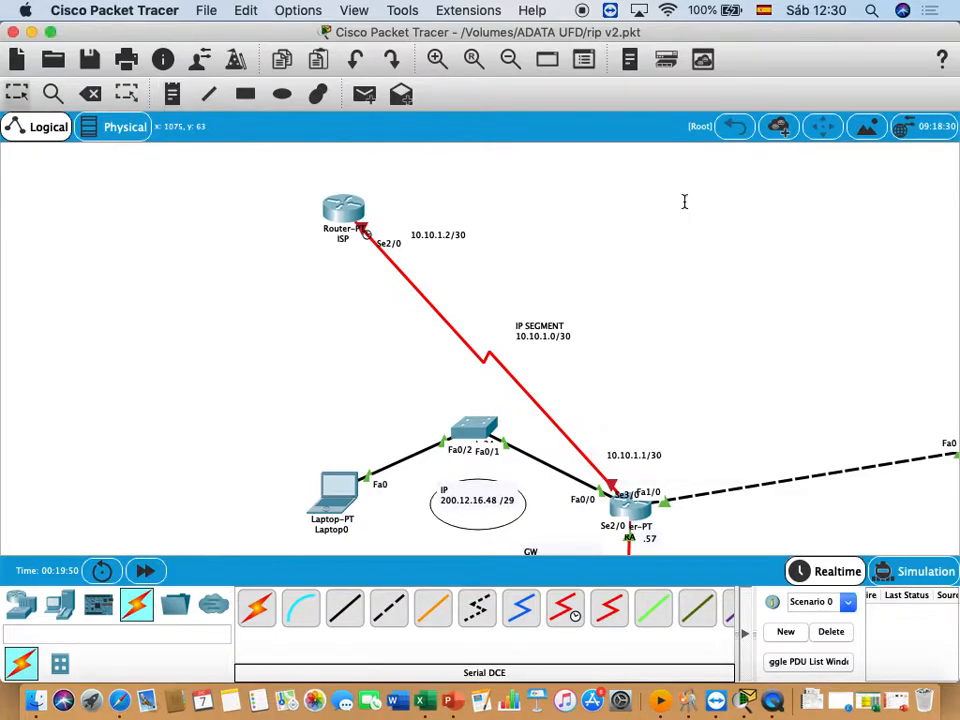
- Place a generic server in the empty workspace beside the ISP router and rename it DNS
click(59, 605)
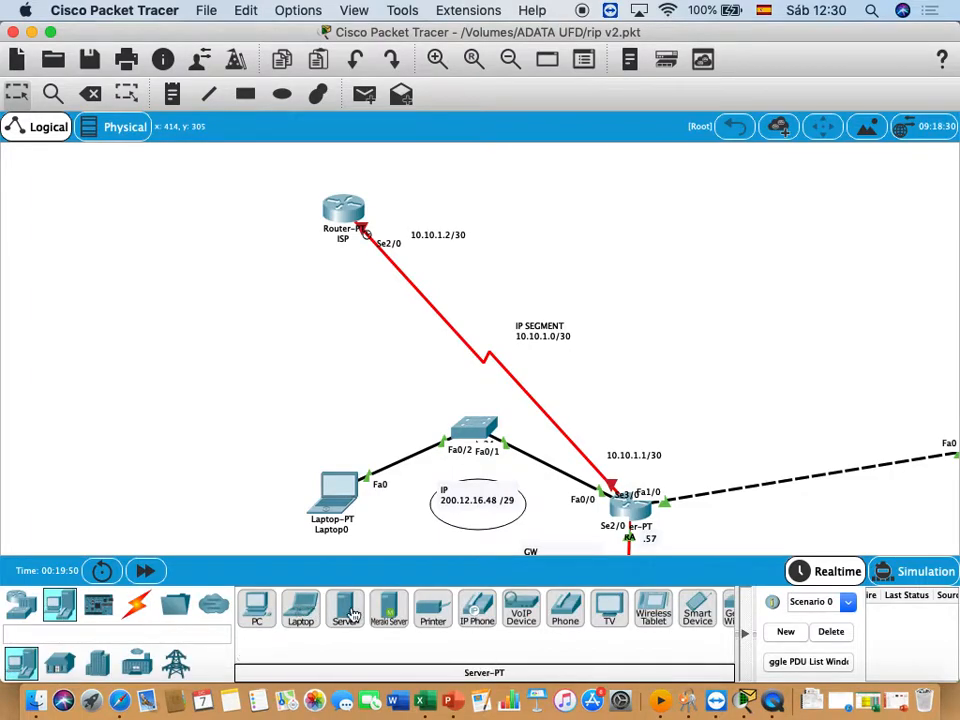
click(345, 610)
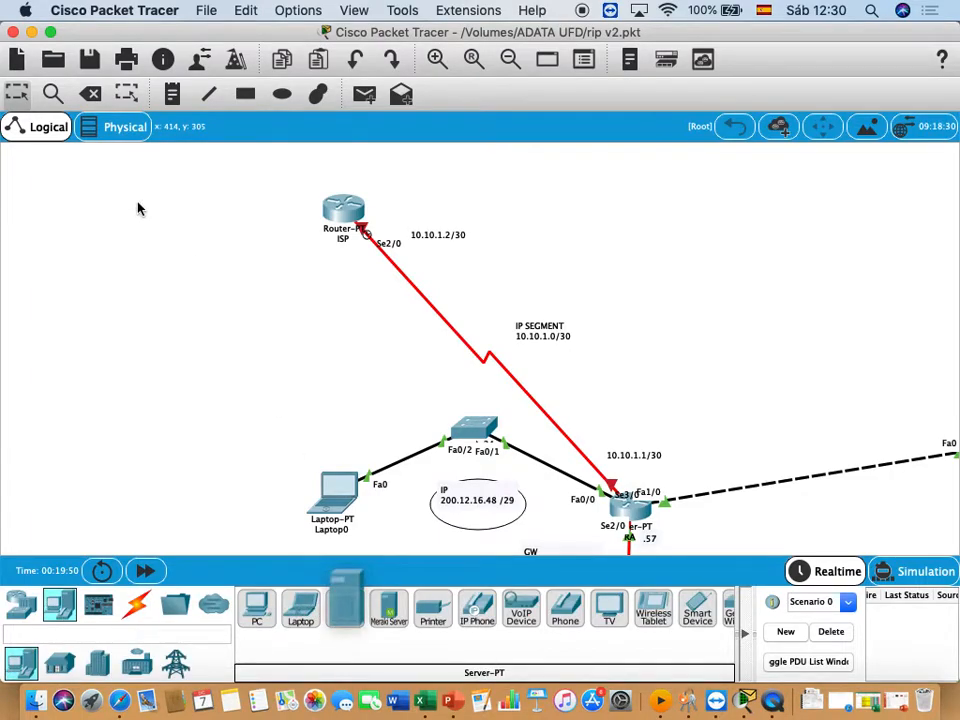
click(83, 208)
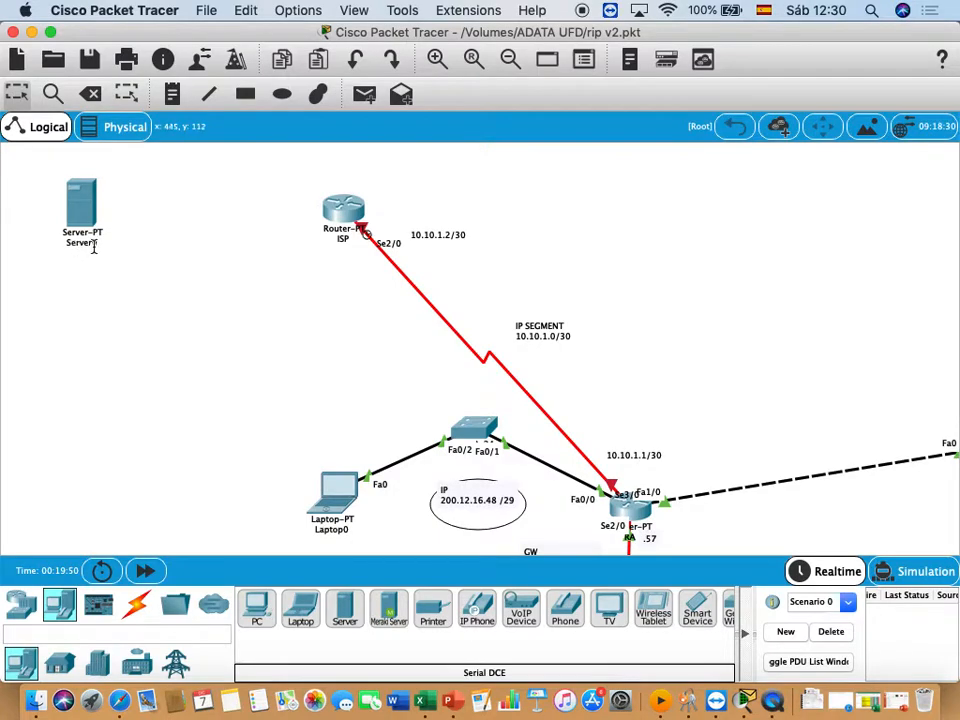
click(94, 246)
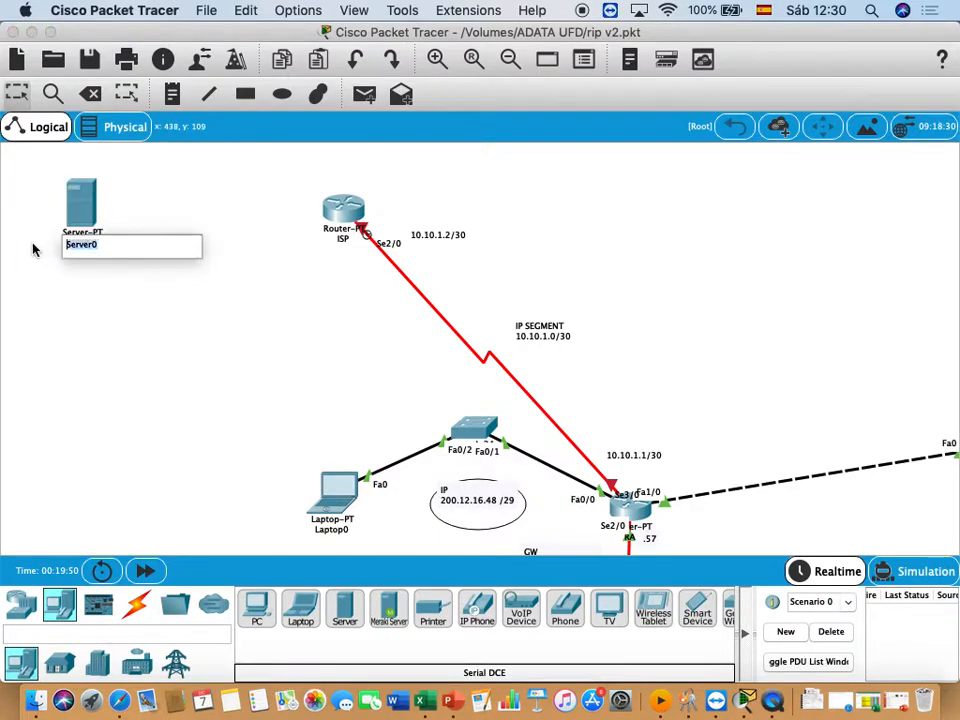
text(D)
key(Return)
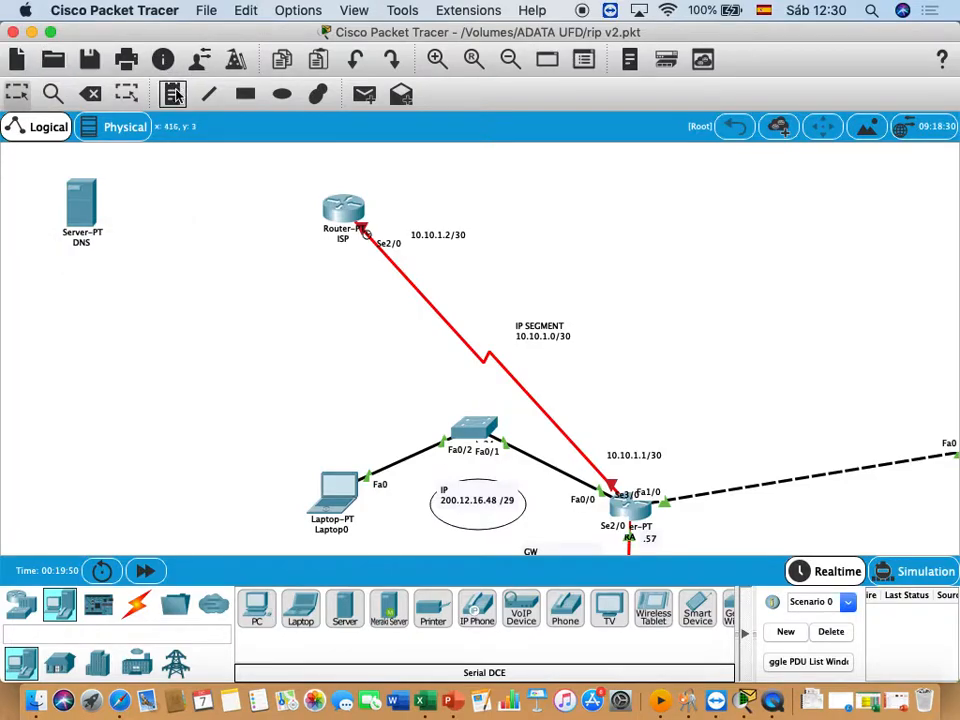
- Add a note reading 176.16.1.1/30 below the DNS server
key(n)
click(47, 266)
text(176.16.1.1/30)
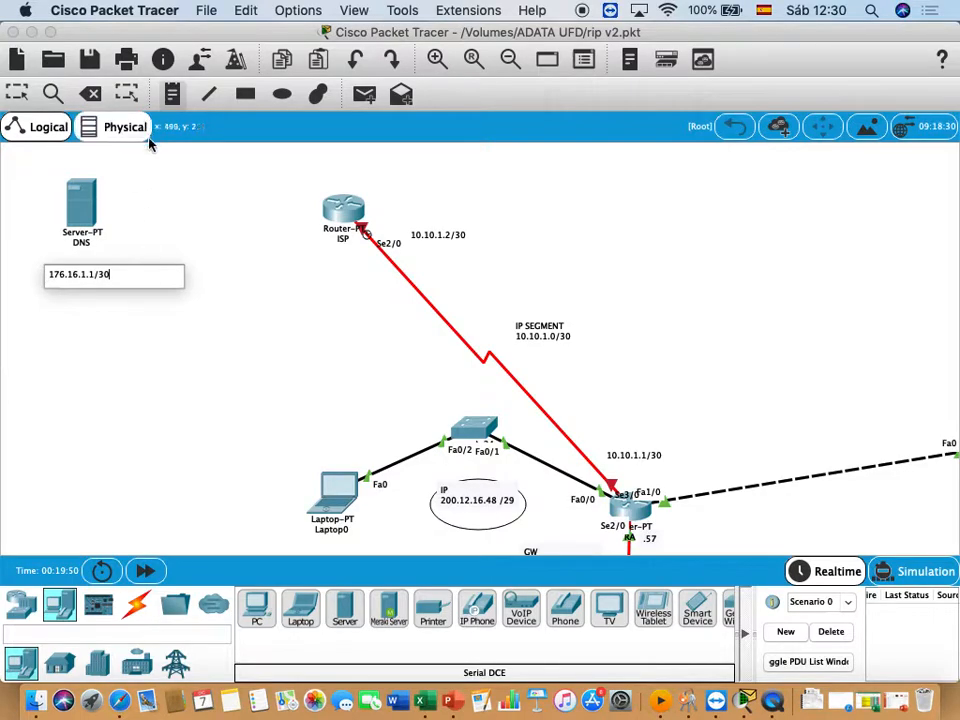
click(133, 213)
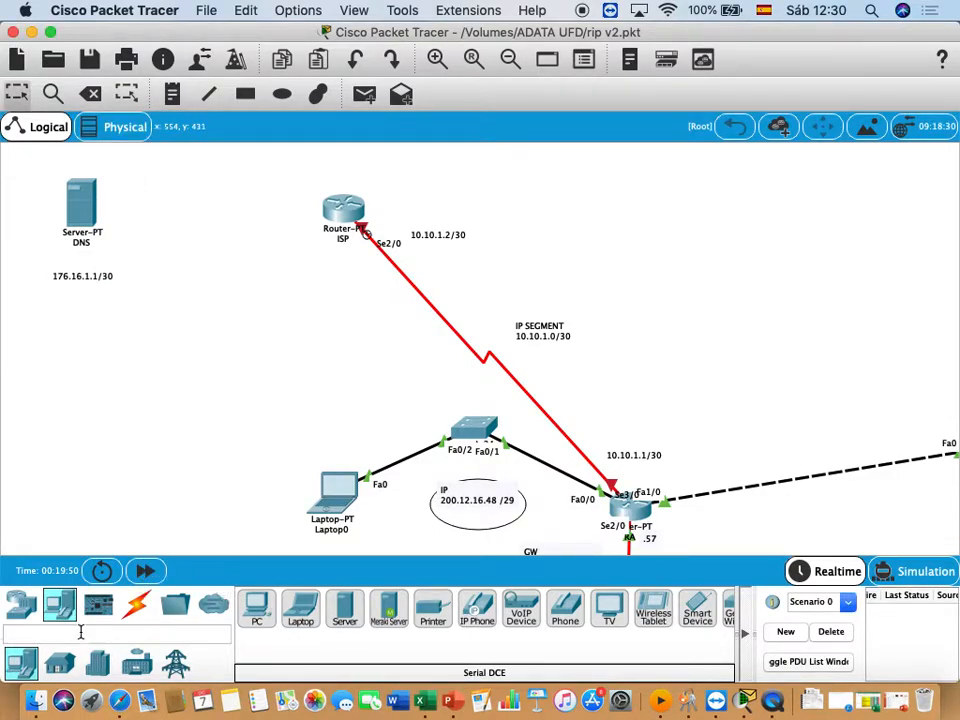
- Try to connect the DNS server's FastEthernet0 port to the ISP router with a Copper Cross-Over cable
click(140, 612)
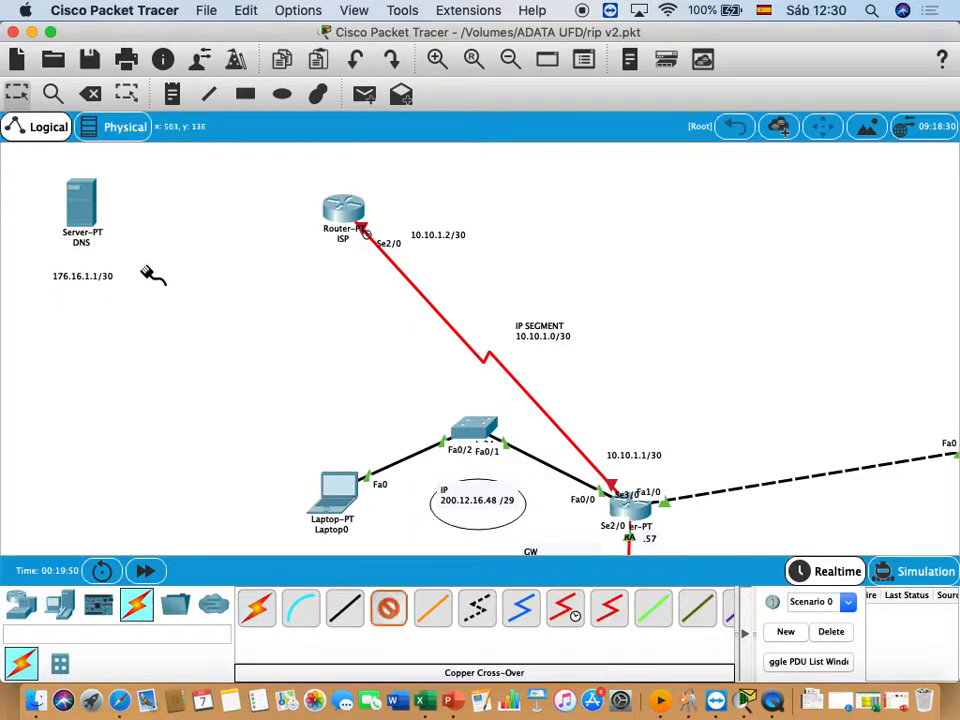
click(82, 205)
click(119, 208)
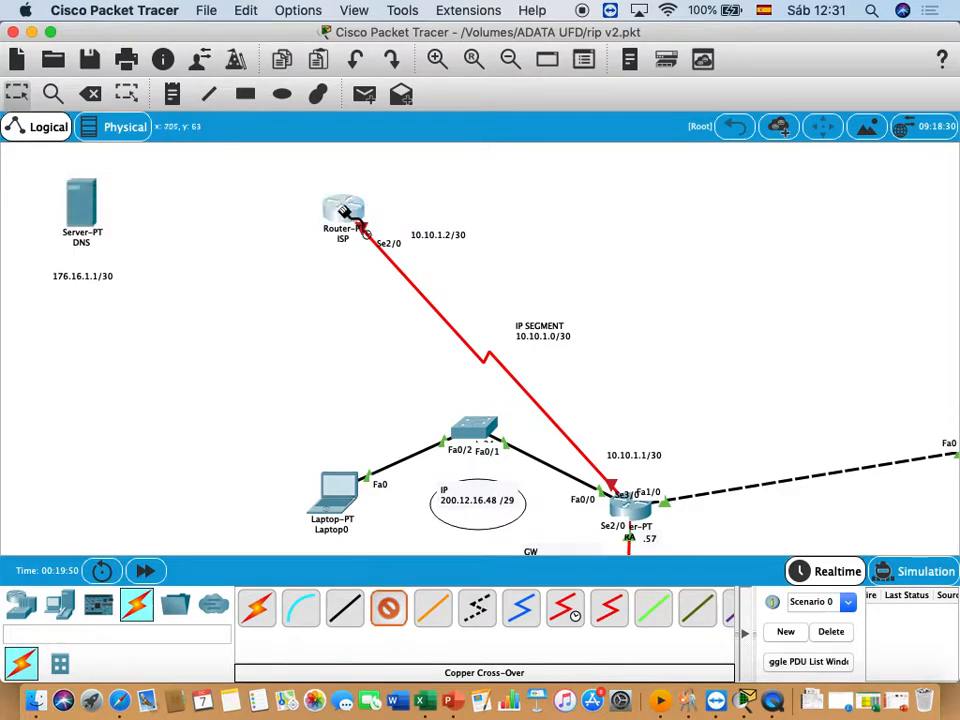
click(343, 210)
click(284, 277)
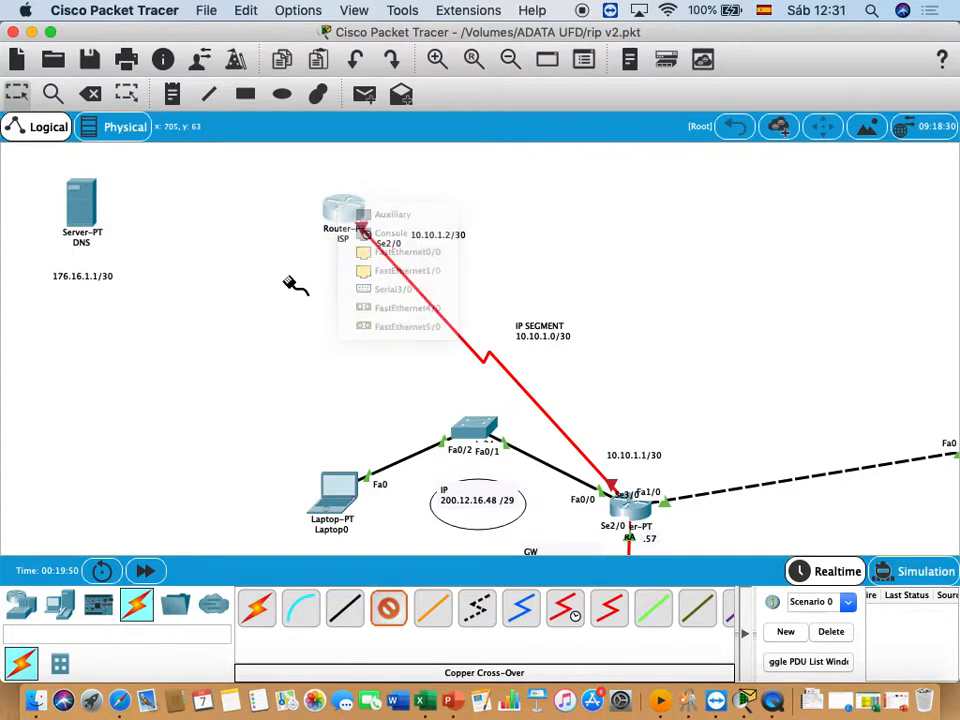
key(Escape)
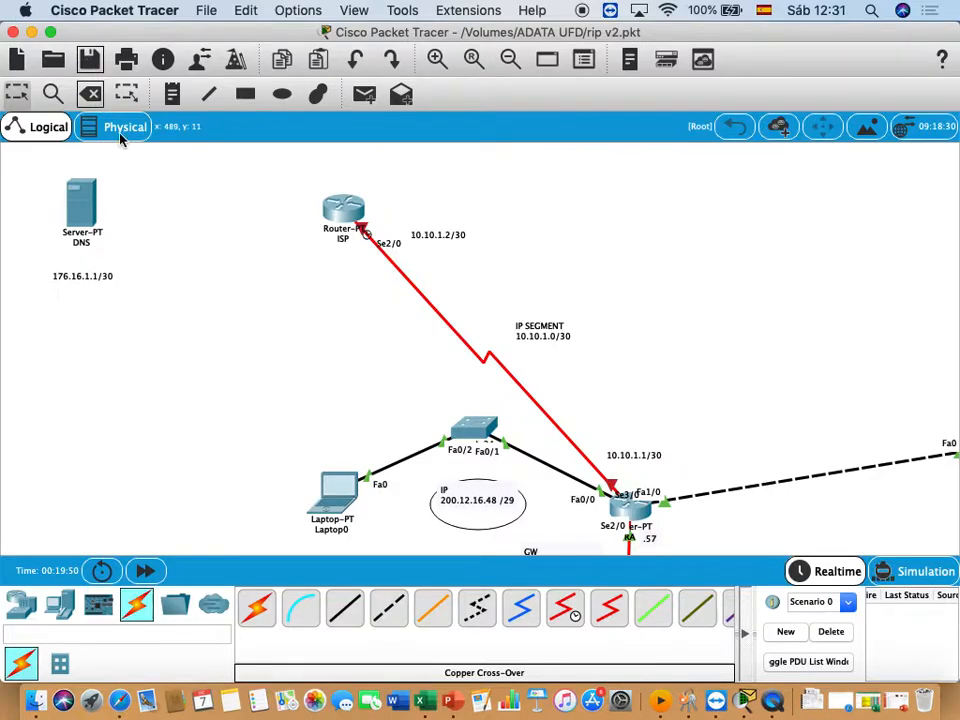
click(397, 612)
click(80, 200)
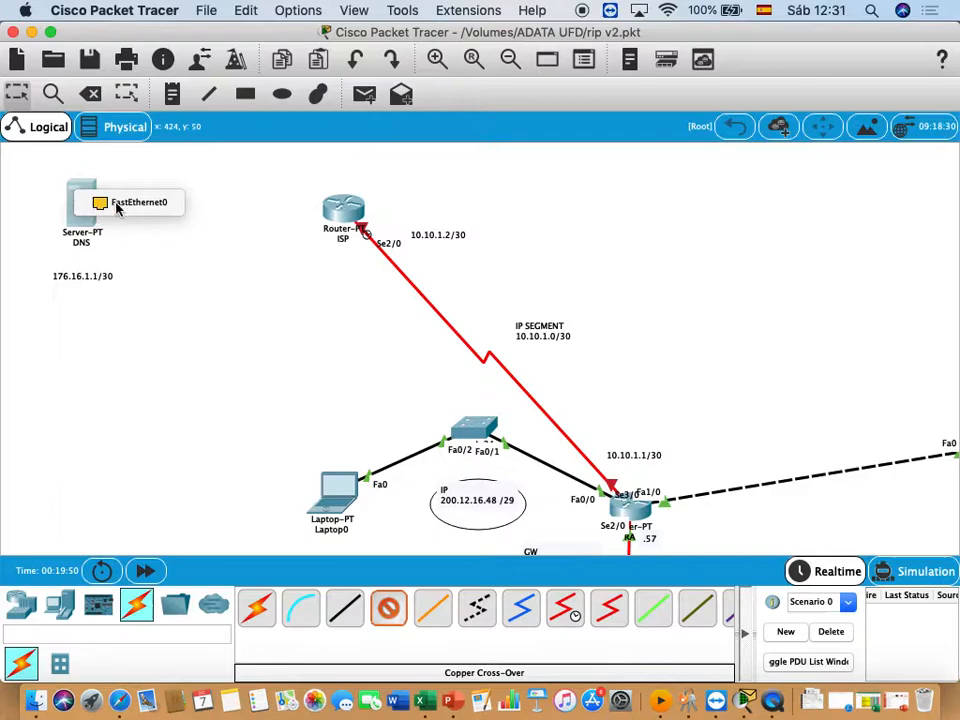
click(130, 202)
click(342, 208)
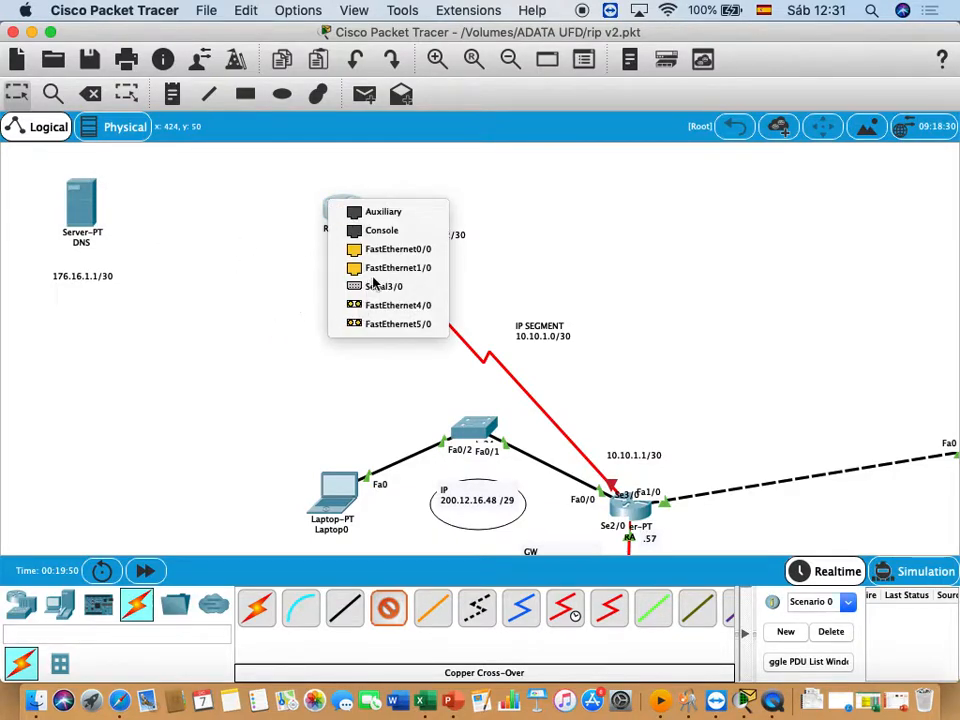
click(275, 315)
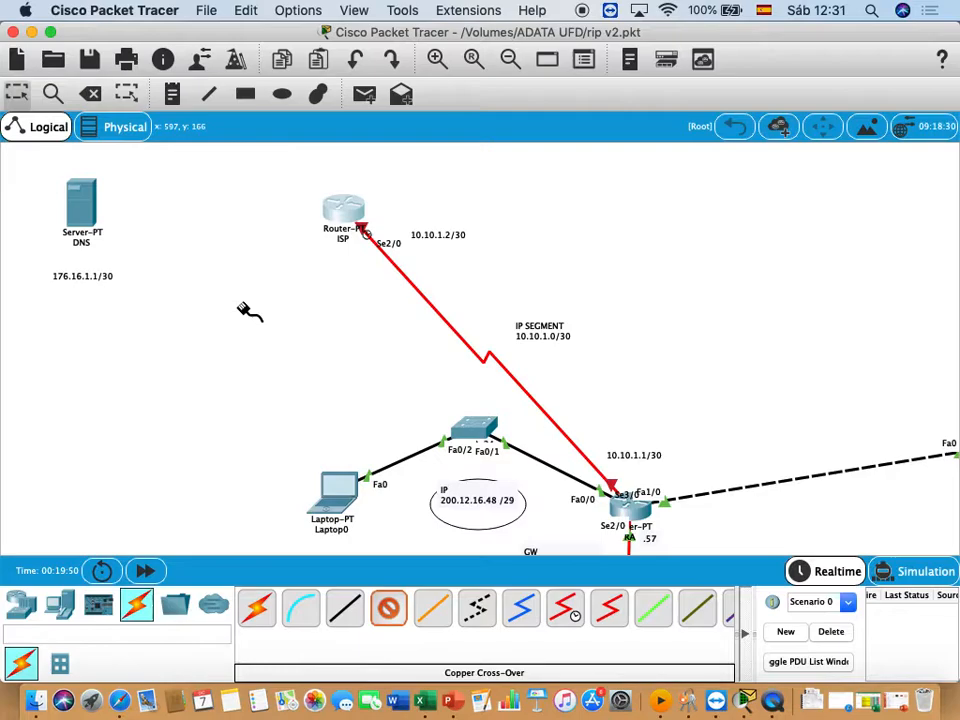
key(Escape)
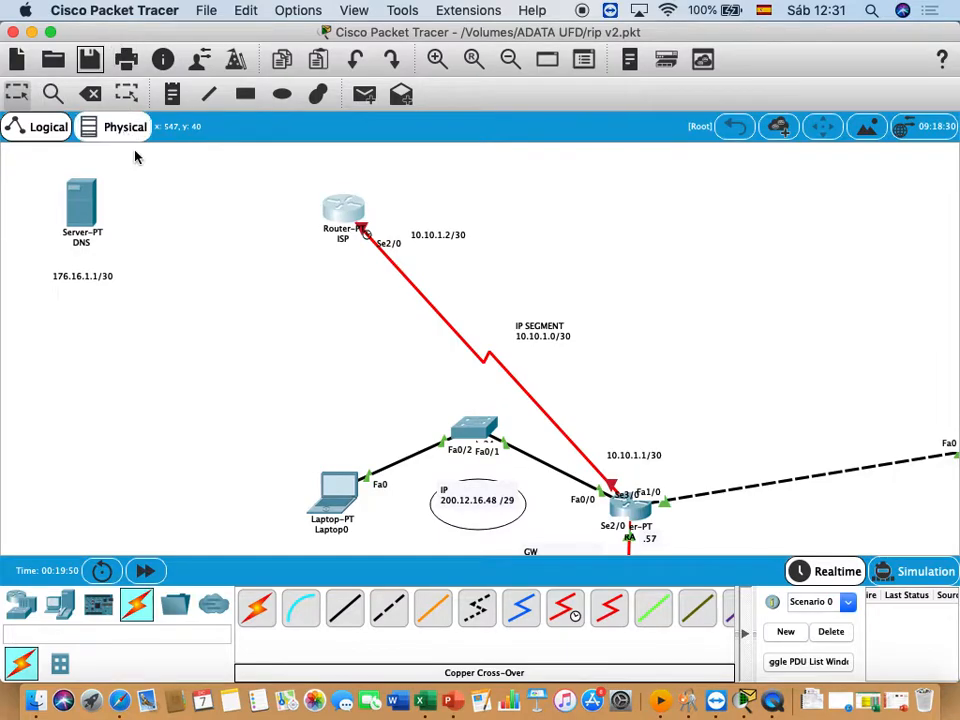
- Close the rip v2.pkt topology and the program, choosing to save the work
click(13, 32)
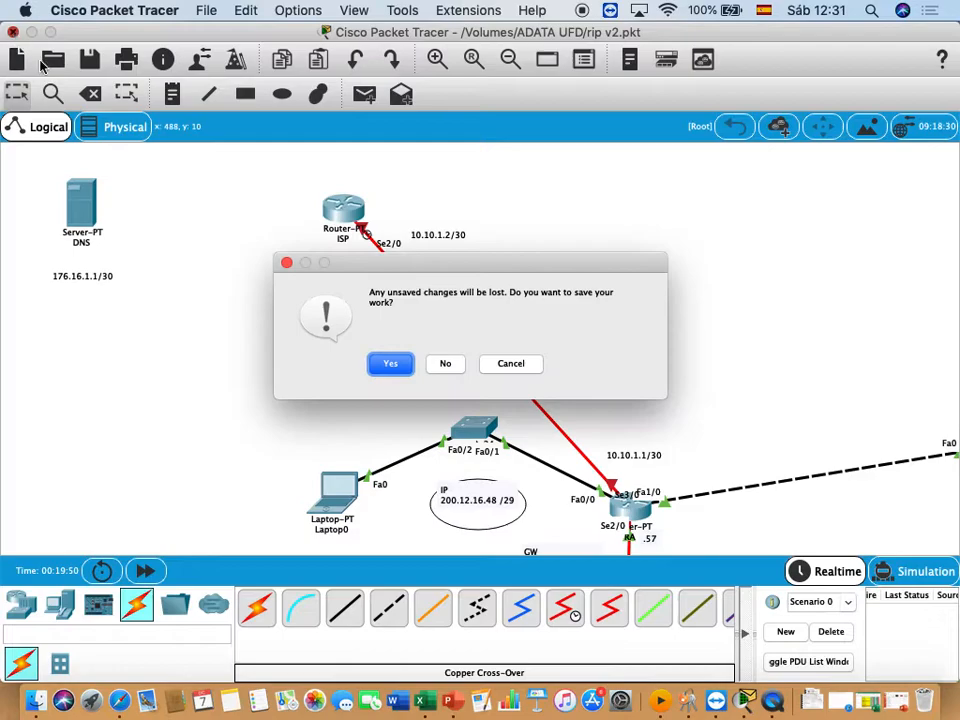
click(391, 364)
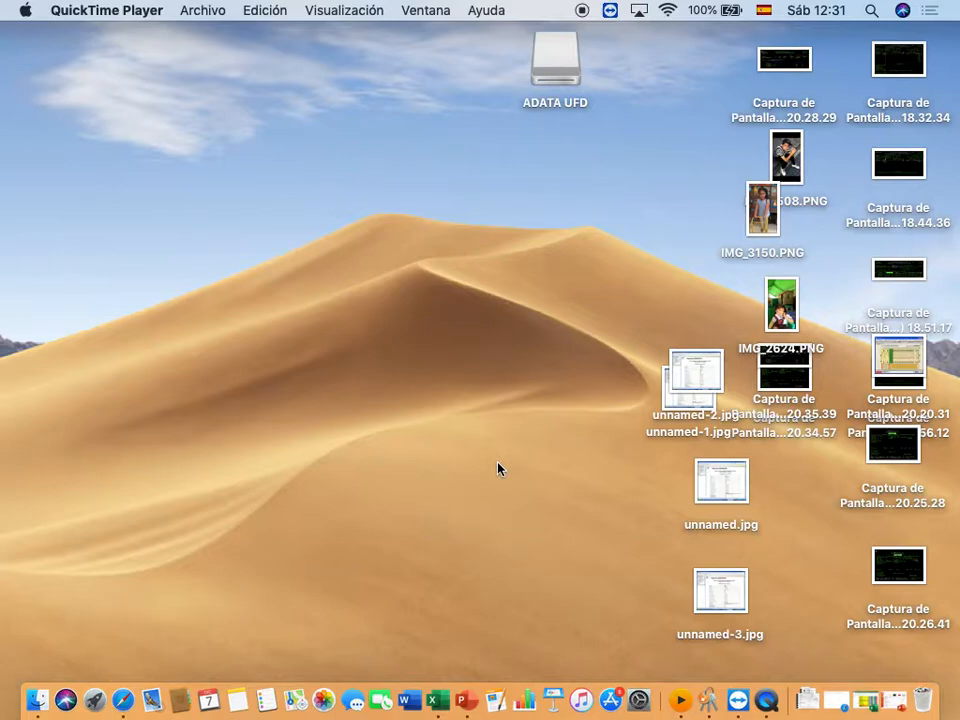
key(F4)
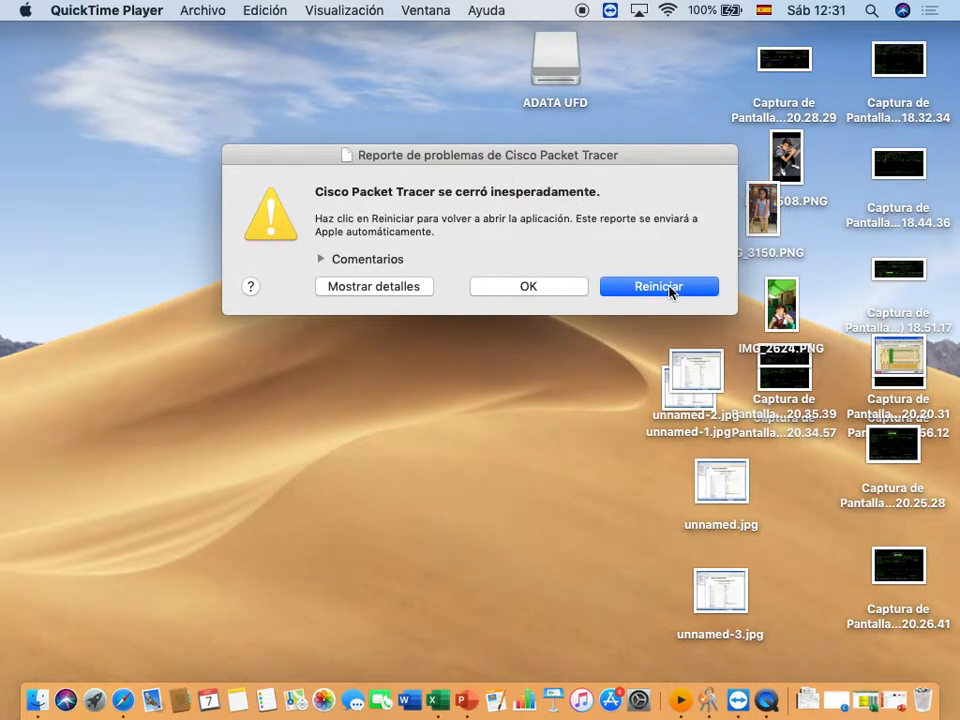
- Dismiss the crash report without reopening the program from it, and launch Cisco Packet Tracer again from the installed applications
click(547, 291)
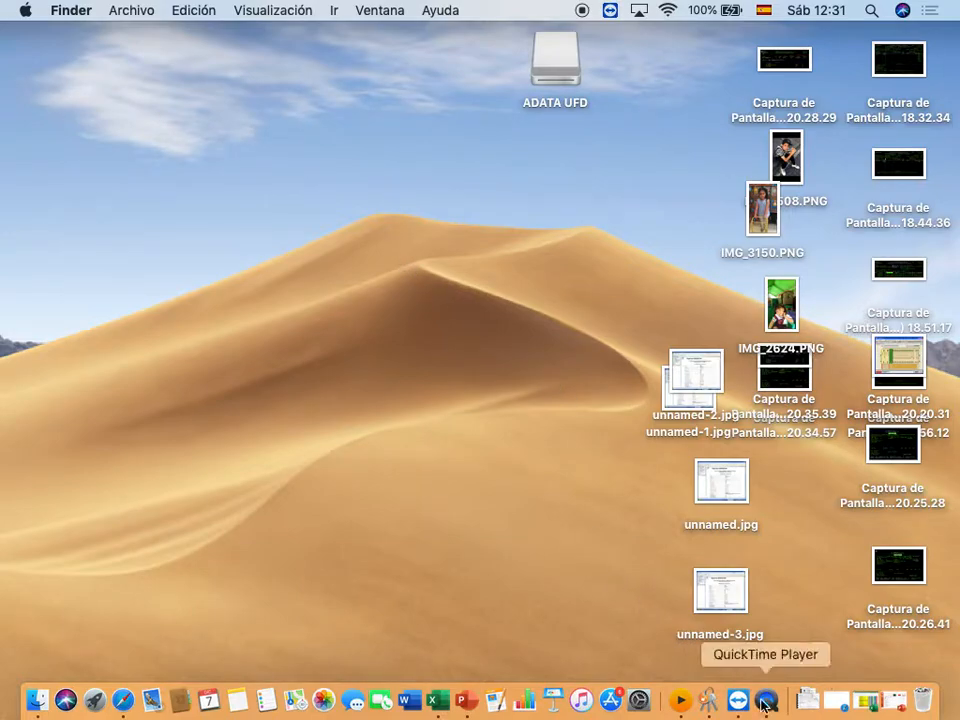
key(F4)
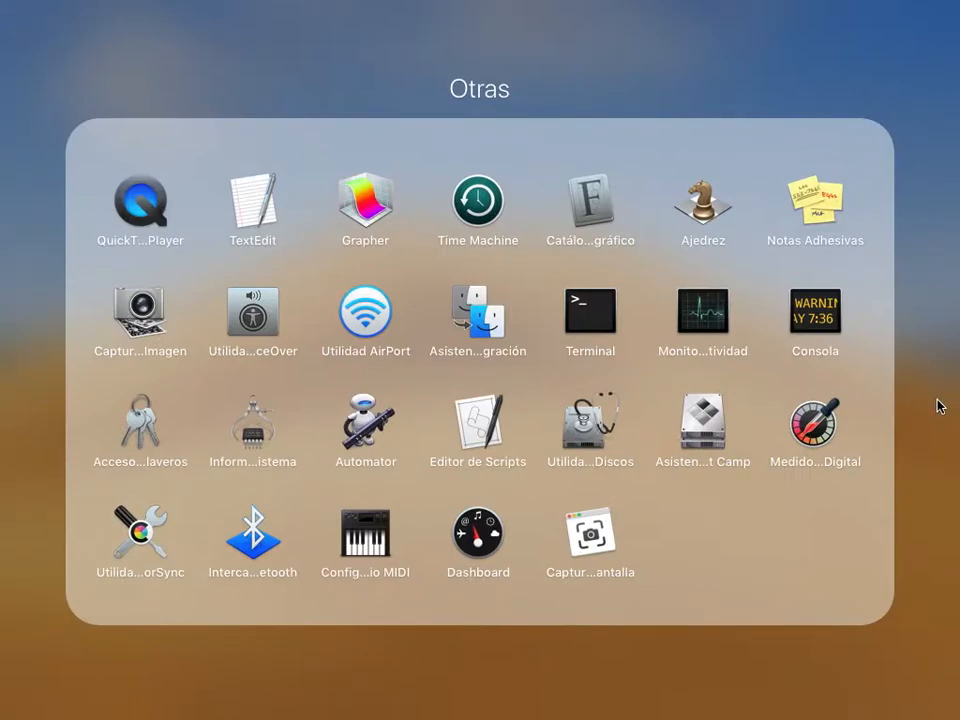
key(F4)
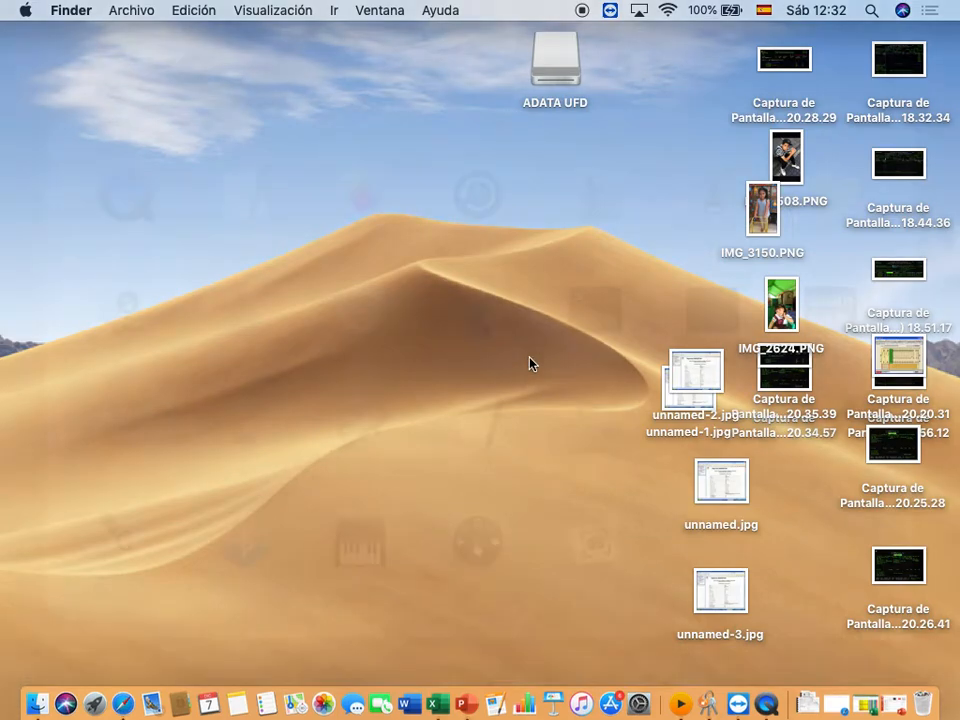
key(F4)
click(49, 271)
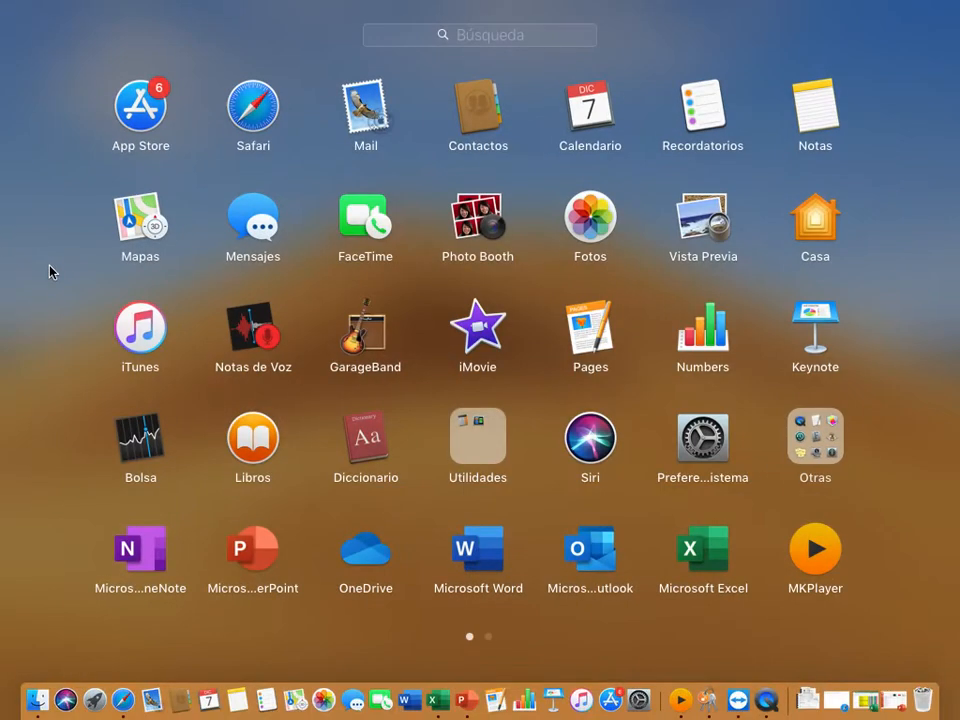
scroll(540, 304, right, 5)
click(250, 108)
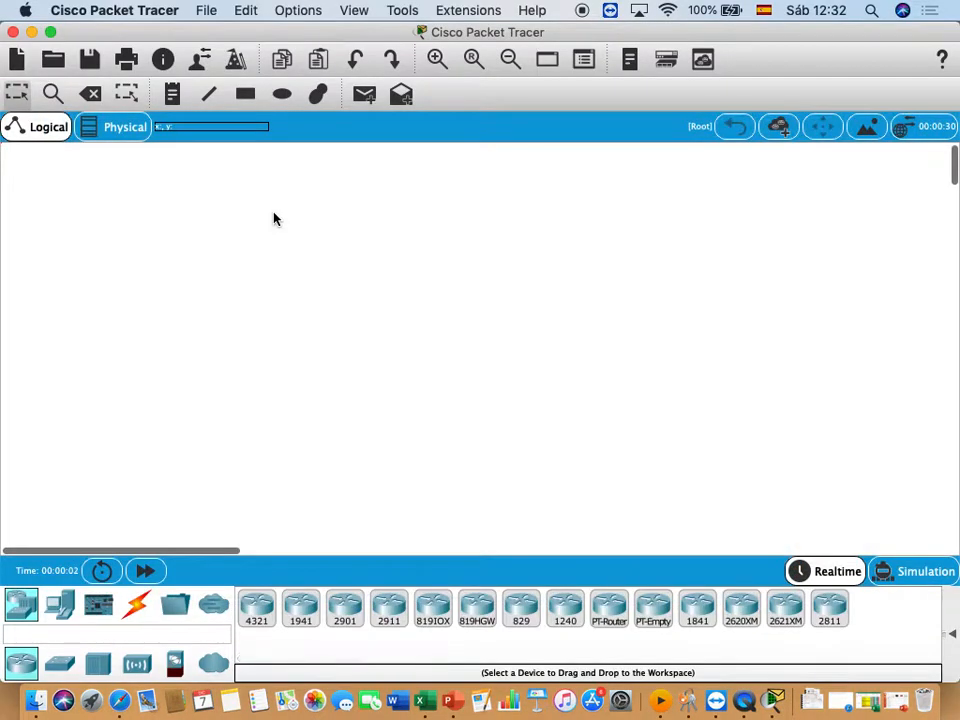
- Open the rip v2.pkt topology from the ADATA UFD drive
click(54, 60)
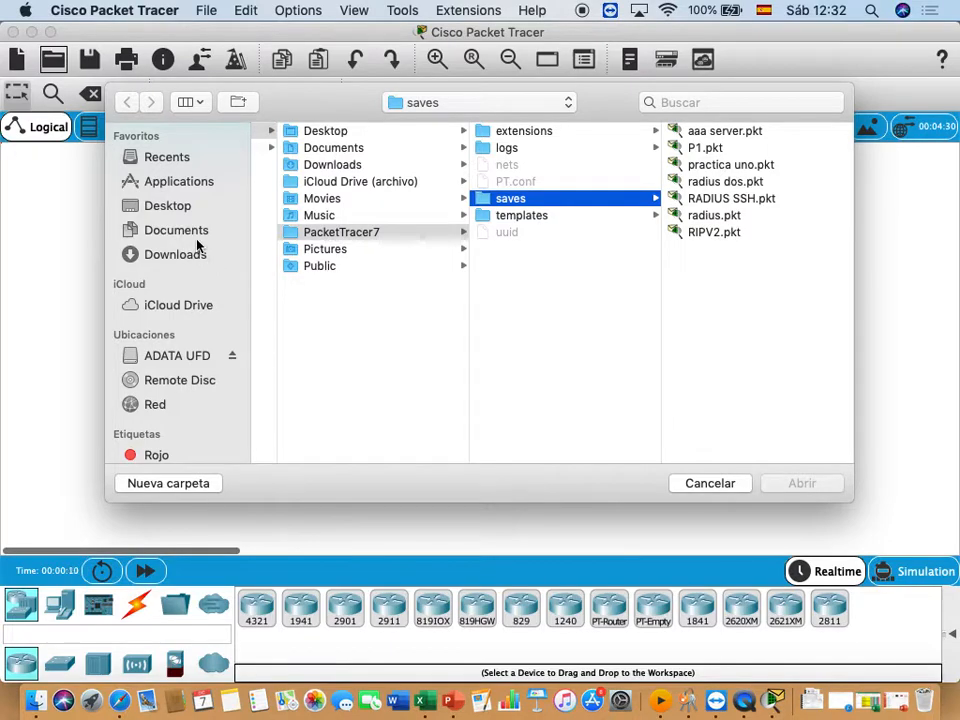
click(125, 357)
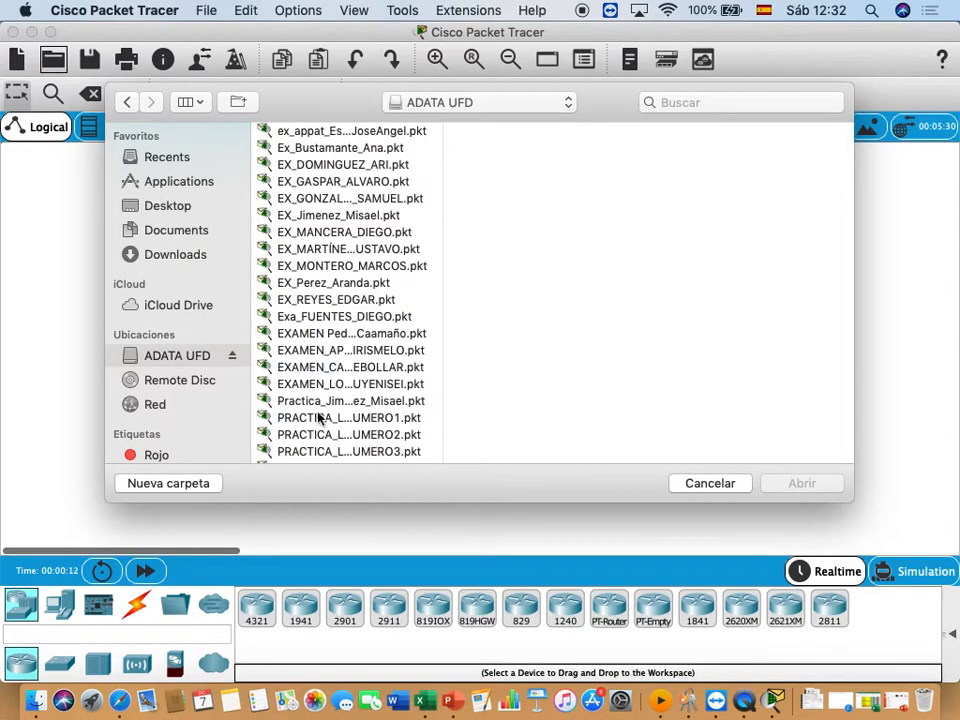
scroll(326, 416, down, 3)
scroll(326, 416, down, 3)
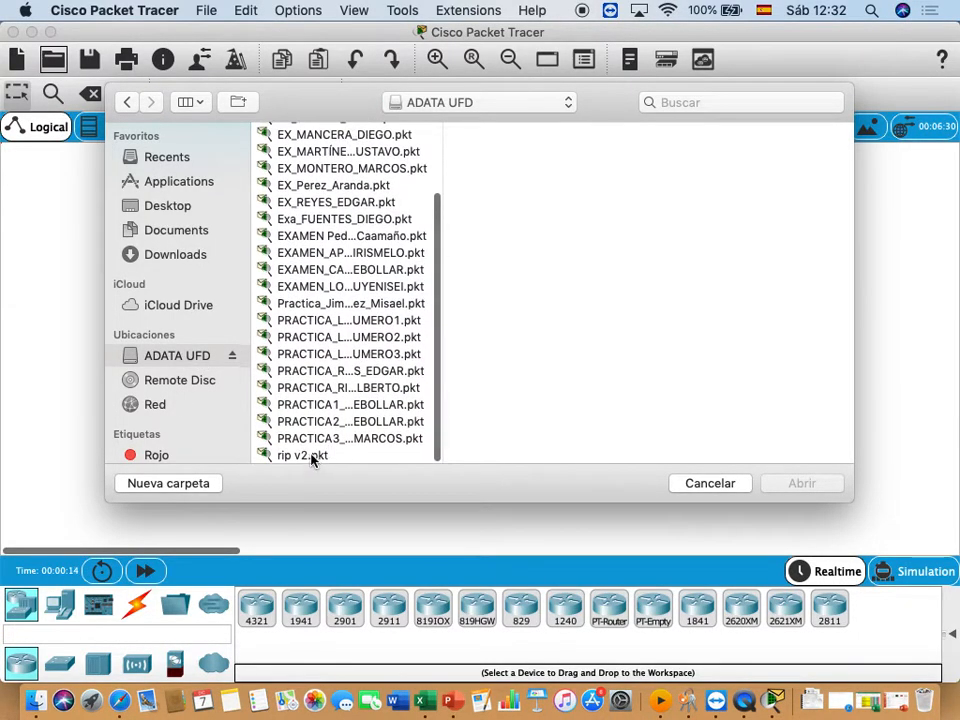
click(314, 458)
double_click(312, 458)
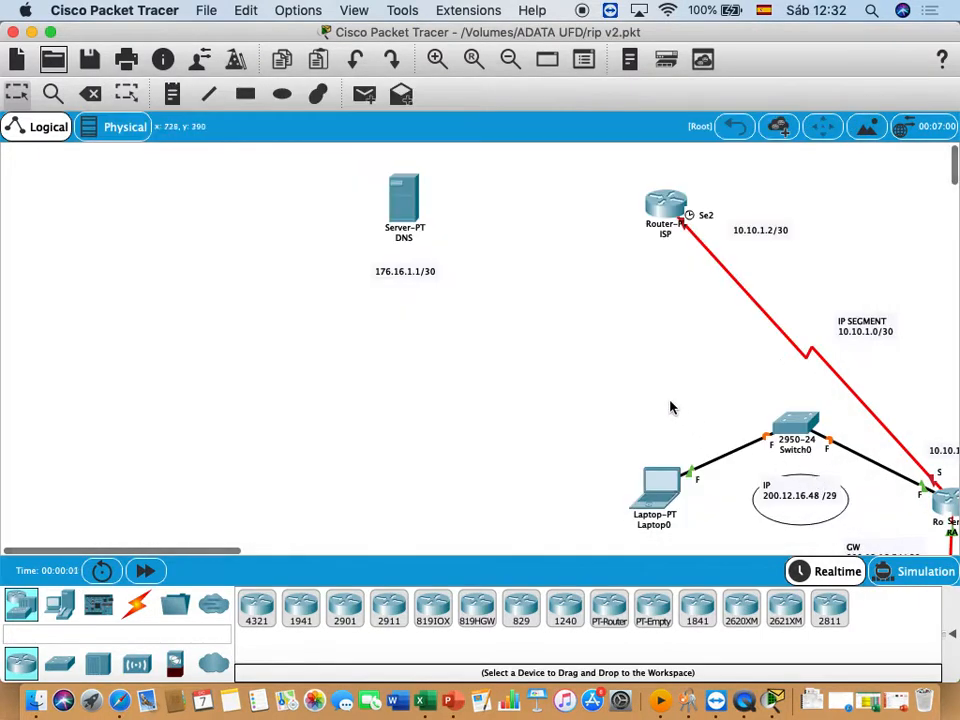
scroll(575, 363, right, 5)
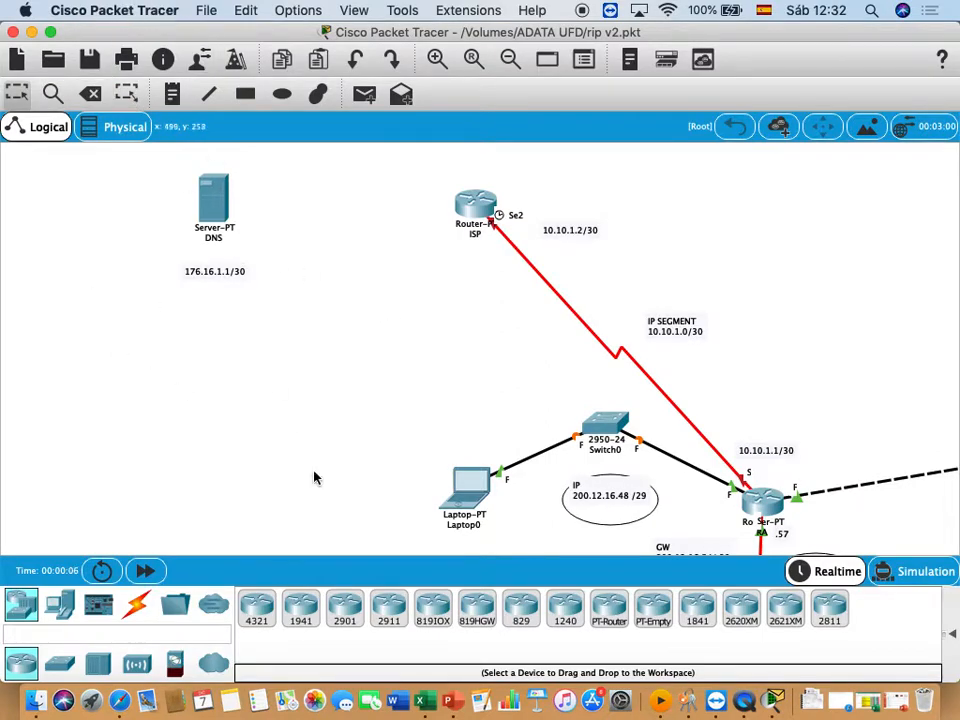
click(743, 700)
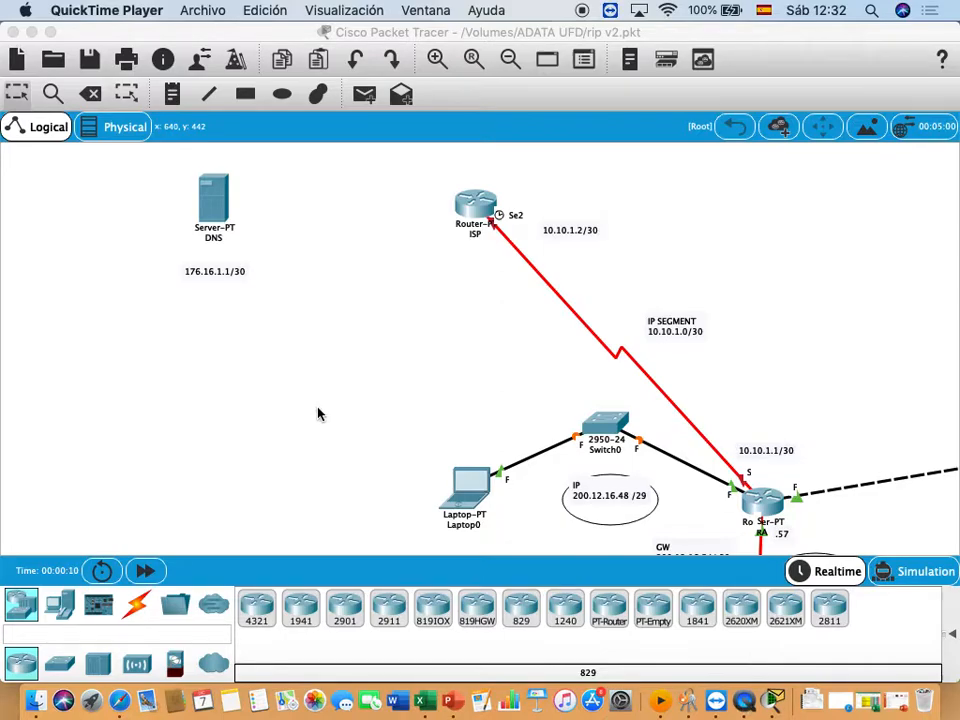
click(203, 11)
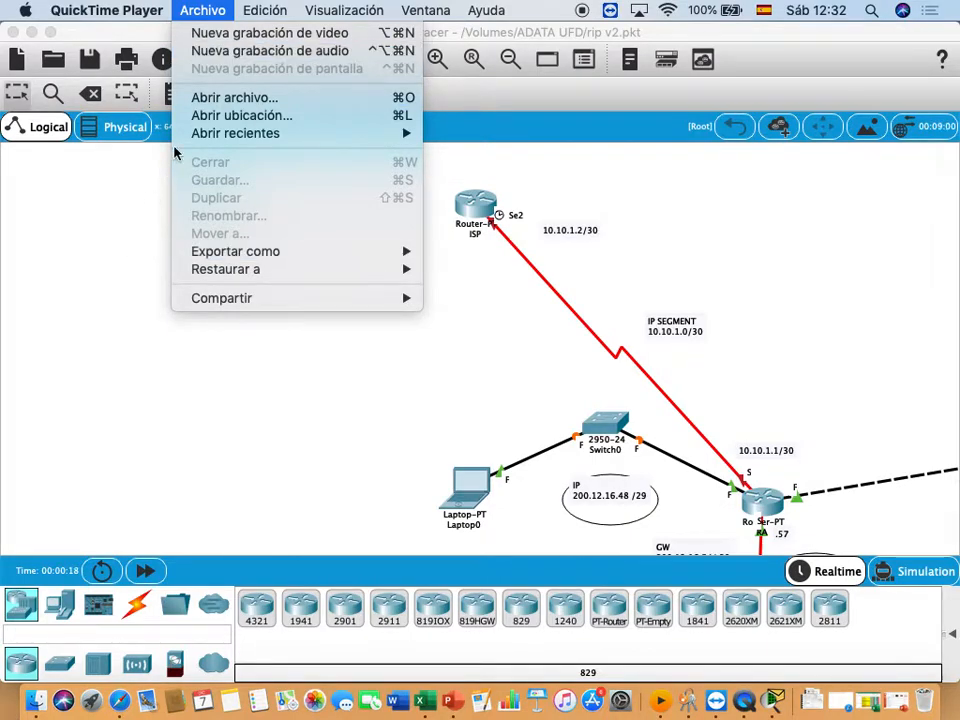
click(149, 206)
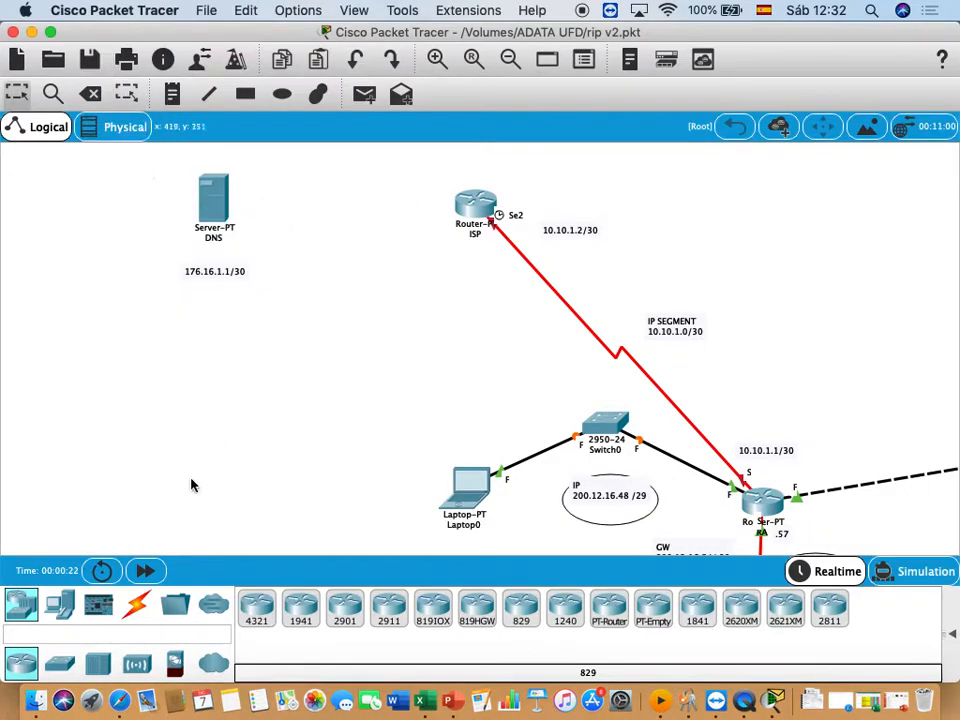
- Connect the DNS server's FastEthernet0 to the ISP router's FastEthernet0/0 with a Copper Cross-Over cable, and align the server and its note with the link
click(139, 610)
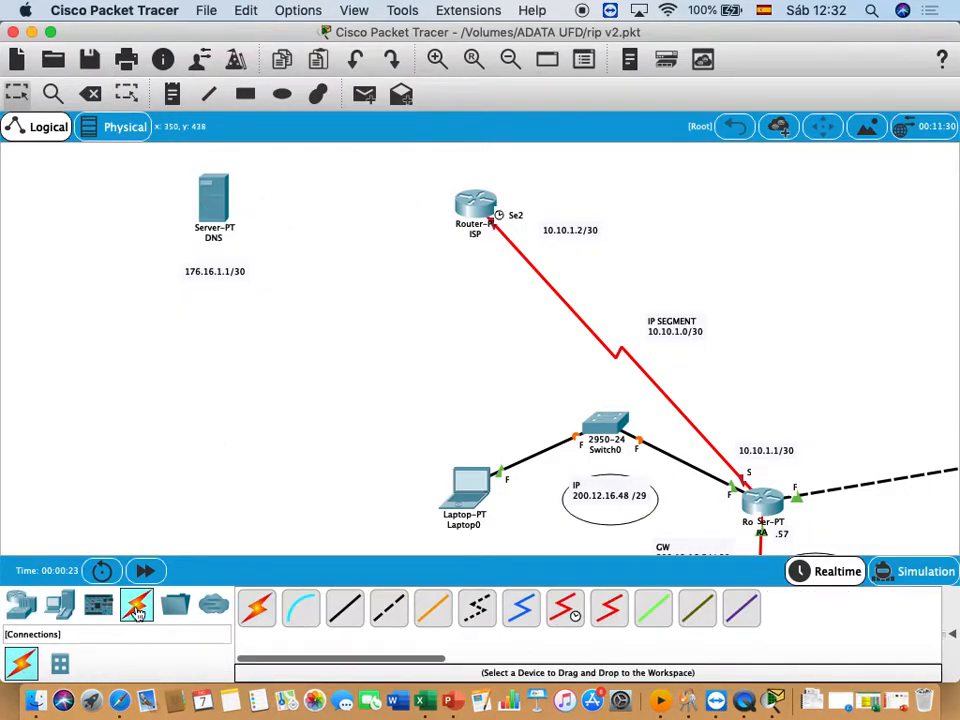
click(389, 610)
click(212, 199)
click(243, 207)
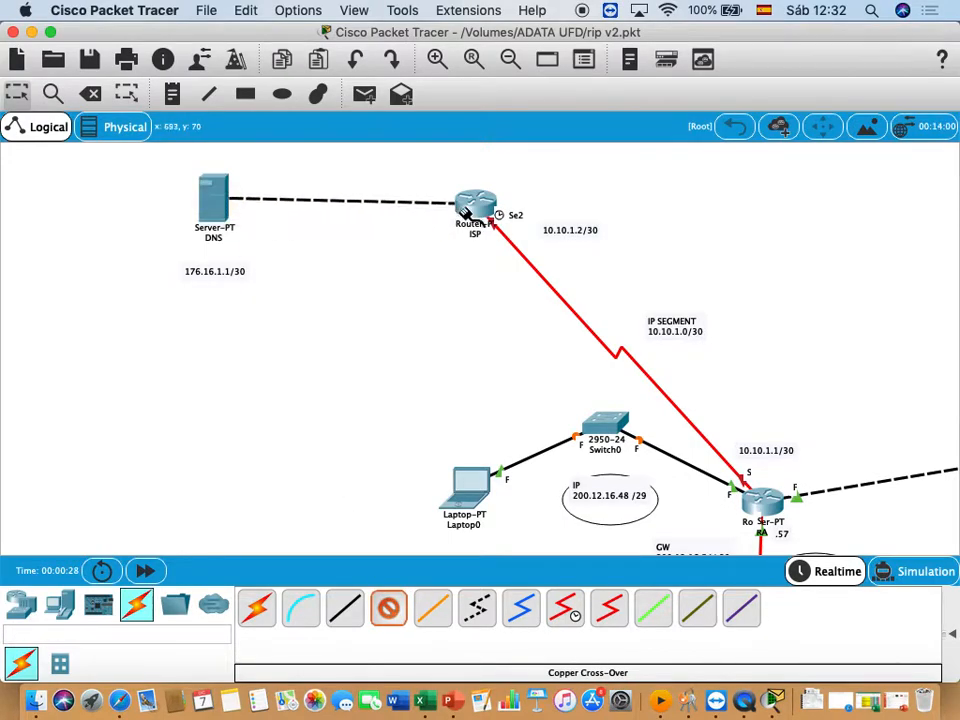
click(482, 214)
click(490, 254)
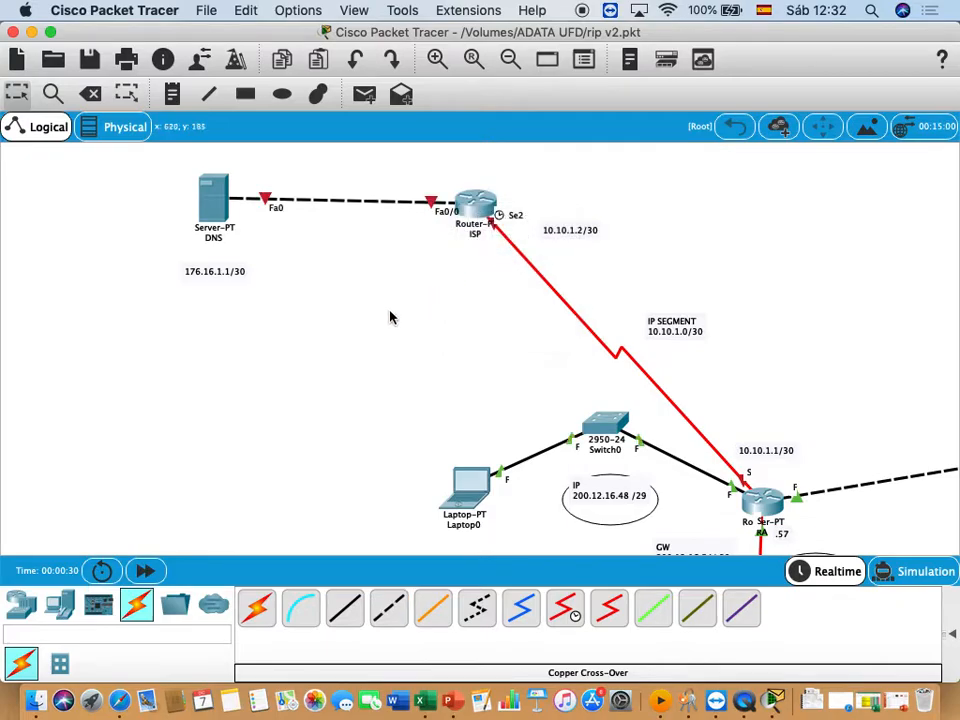
drag(218, 184, 198, 191)
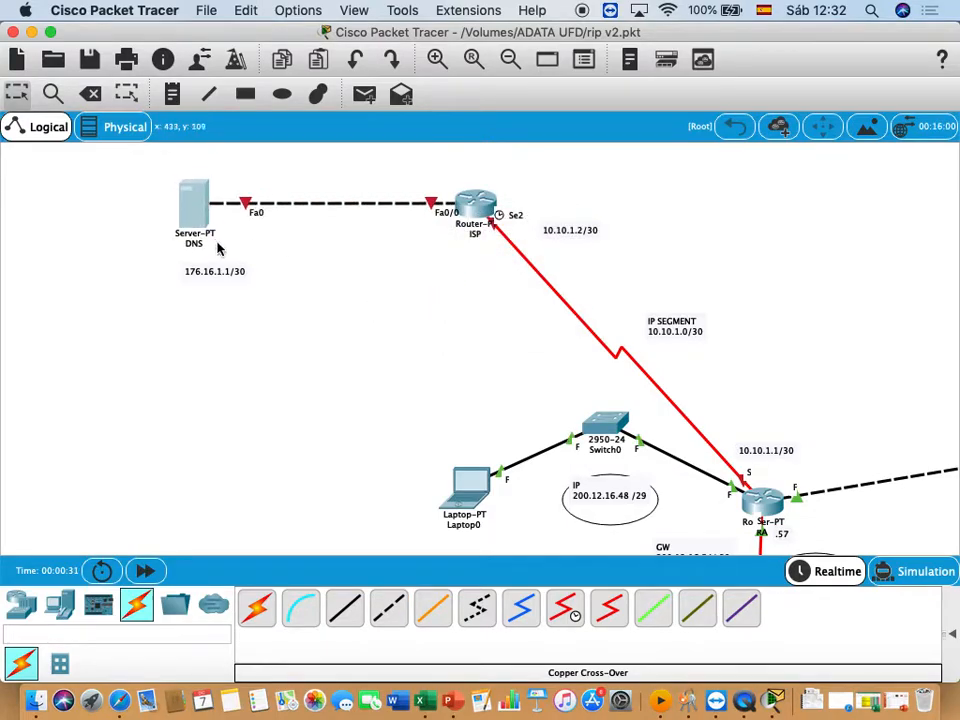
drag(222, 274, 198, 266)
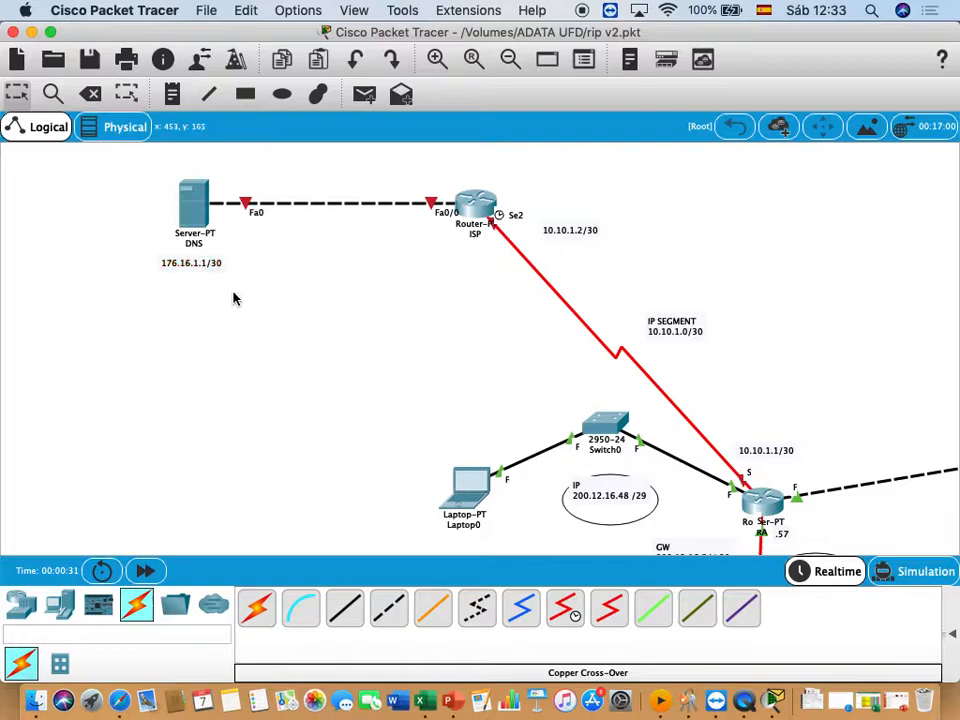
- Check the IP configuration of Laptop0, including its DNS server entry, and close the device window
click(470, 482)
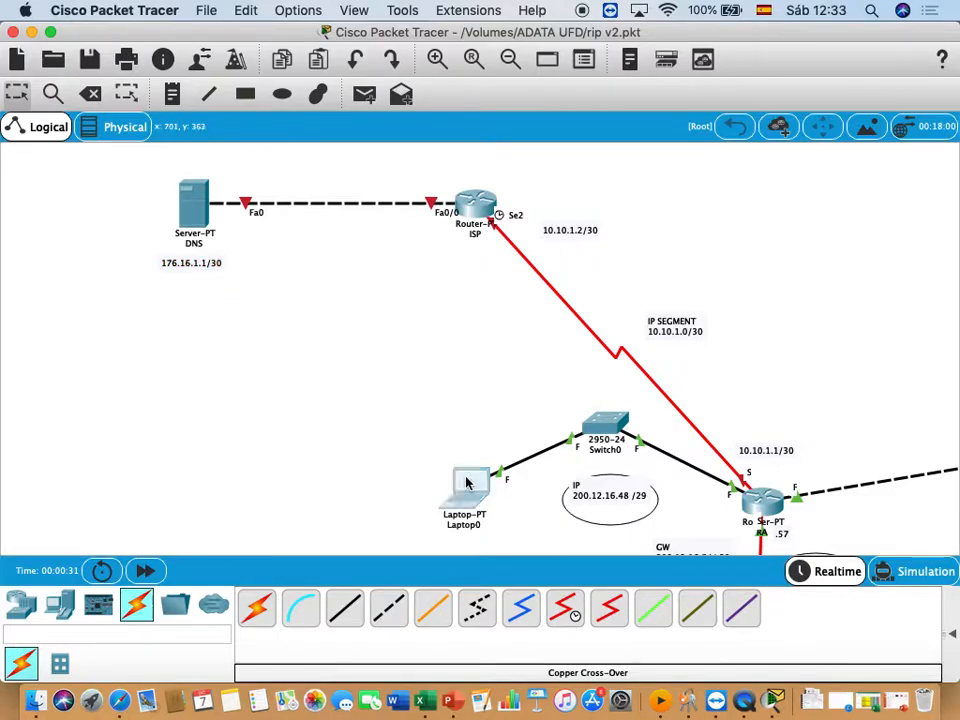
drag(296, 110, 486, 230)
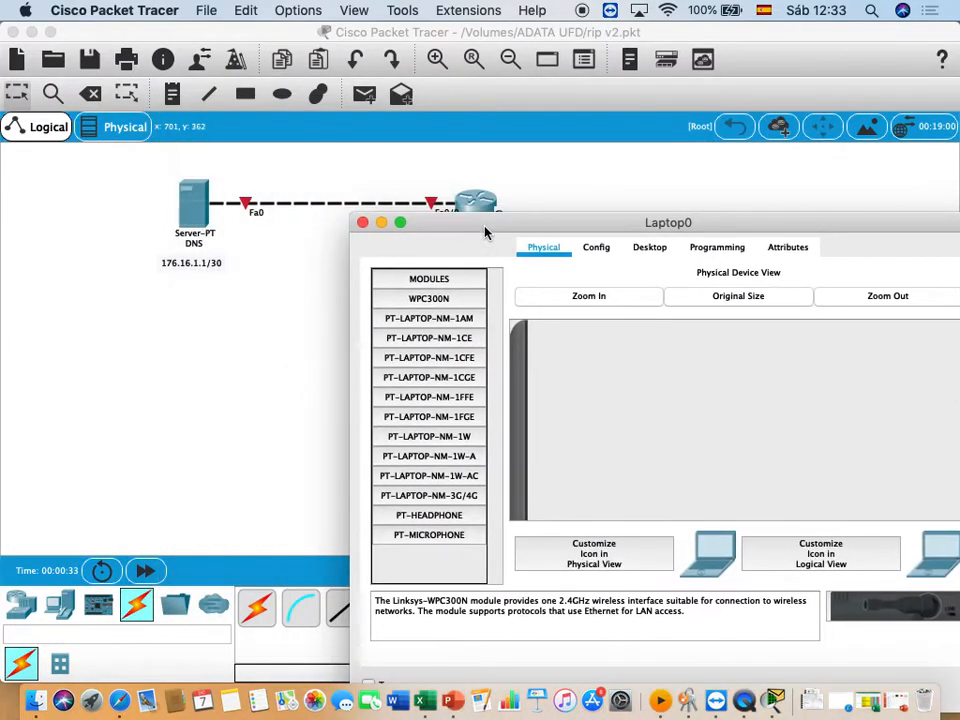
click(645, 248)
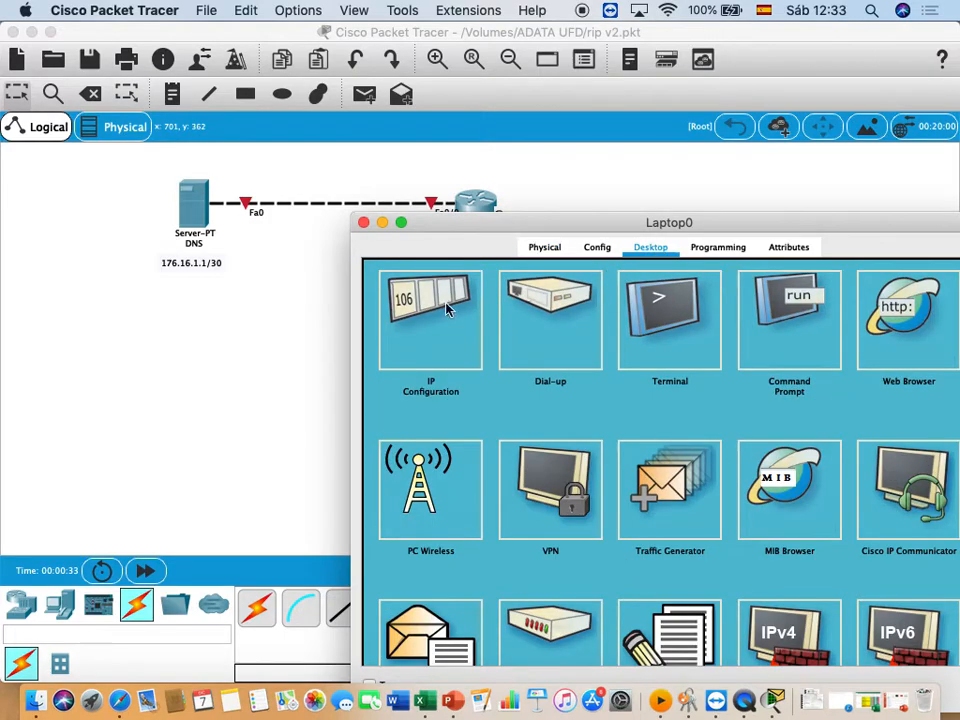
click(447, 307)
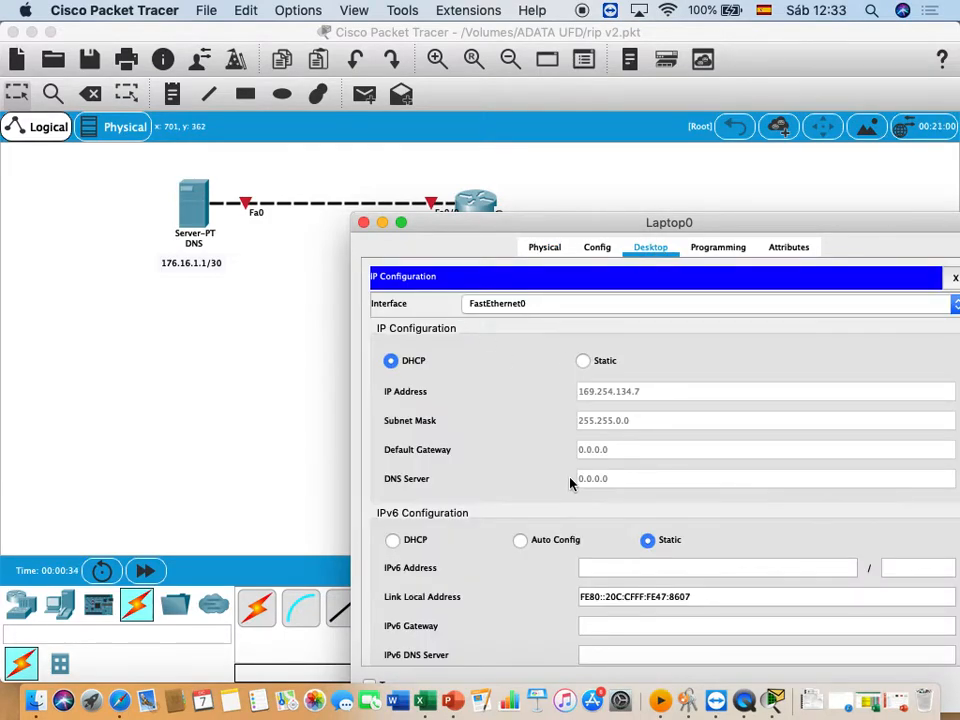
drag(735, 228, 442, 291)
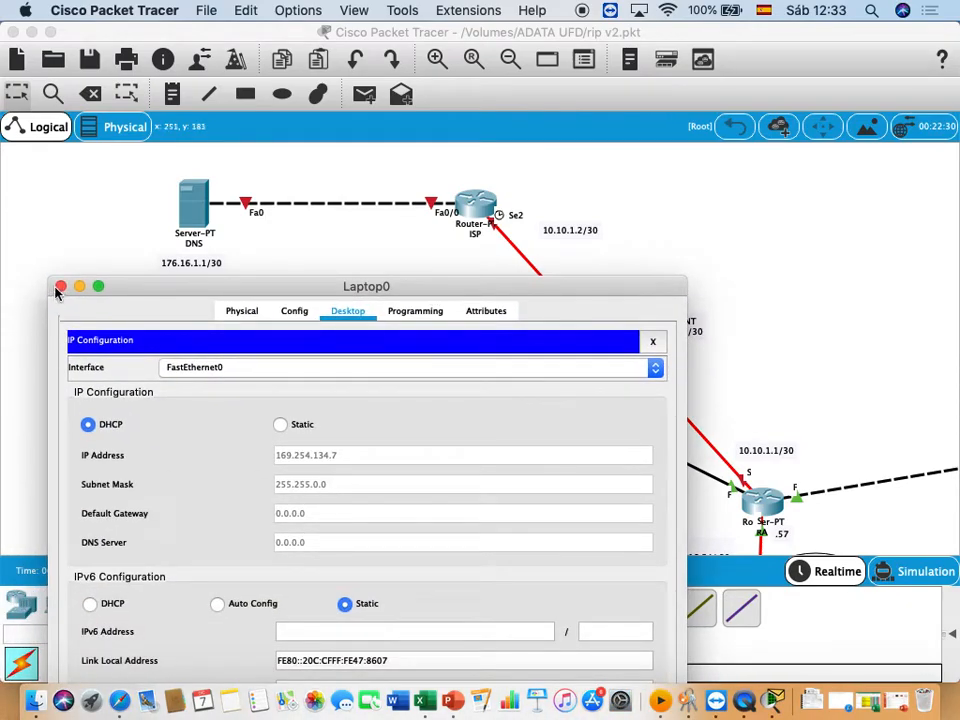
click(60, 287)
- Renew Laptop1's address on FastEthernet0 by switching its IP configuration to Static and back to DHCP
scroll(84, 287, down, 5)
scroll(84, 287, down, 3)
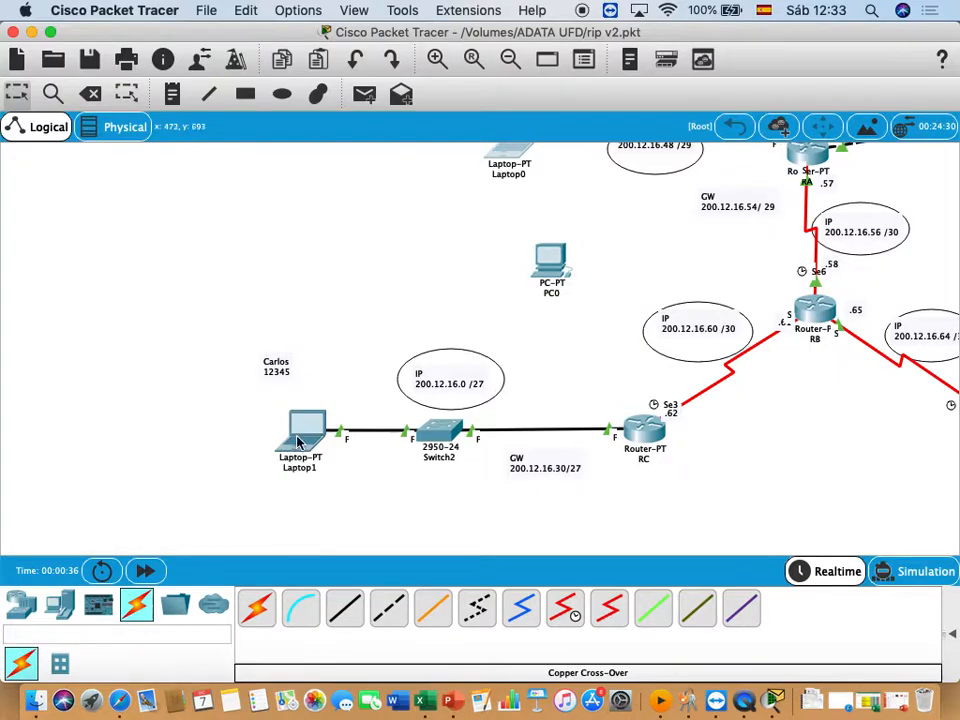
click(297, 441)
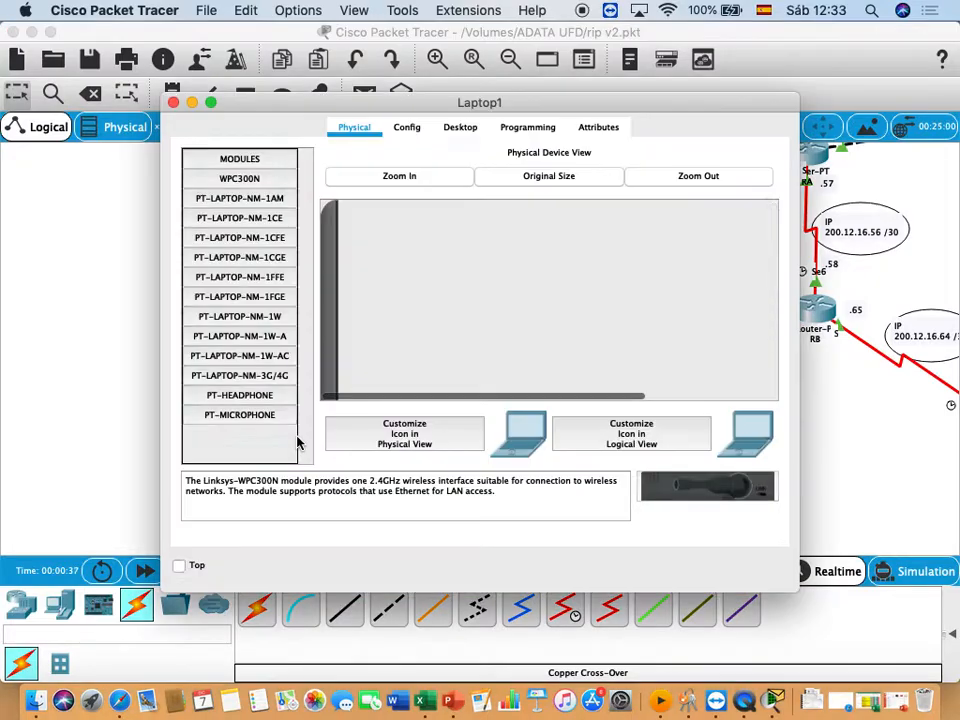
click(458, 134)
click(189, 182)
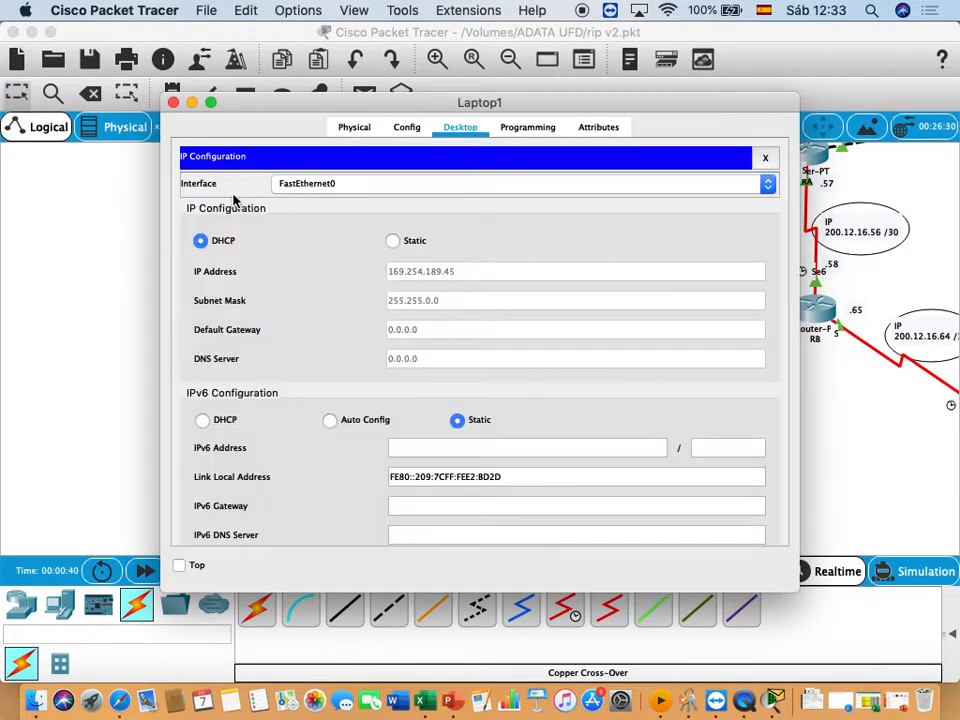
click(393, 243)
click(201, 241)
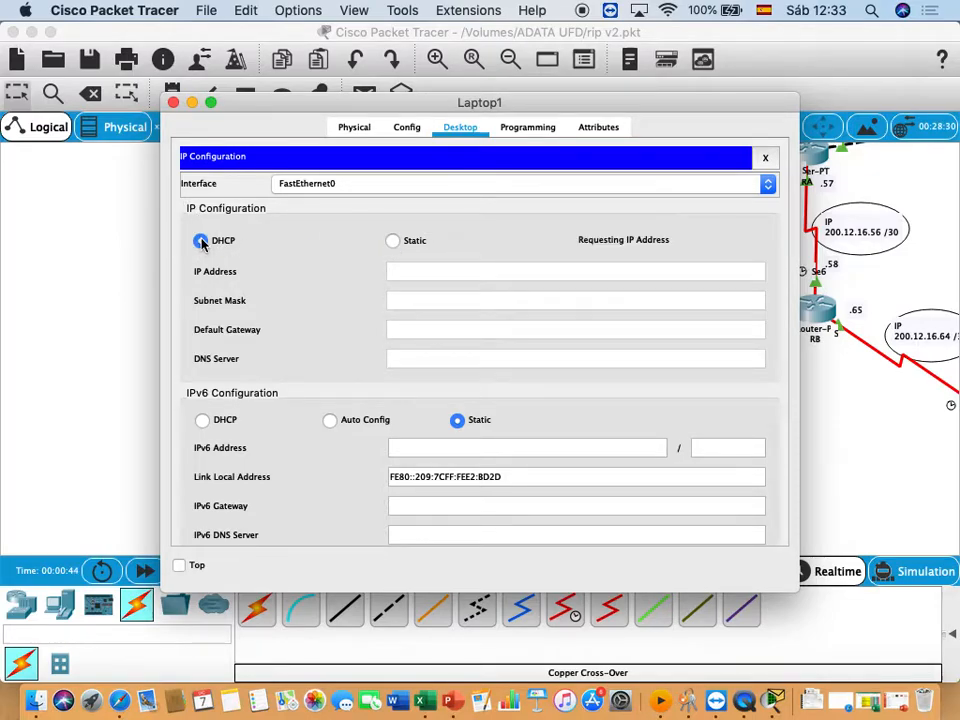
click(107, 288)
- Assign the static IP address 176.16.1.1 to the DNS server in its IP configuration
scroll(107, 288, down, 2)
scroll(107, 288, up, 10)
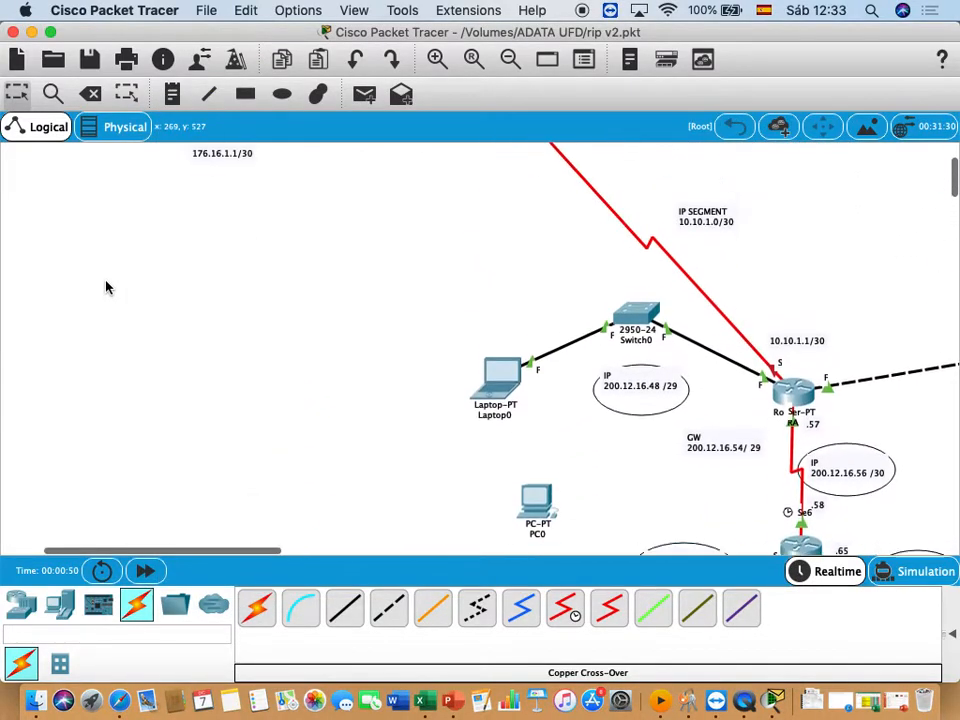
scroll(107, 288, up, 2)
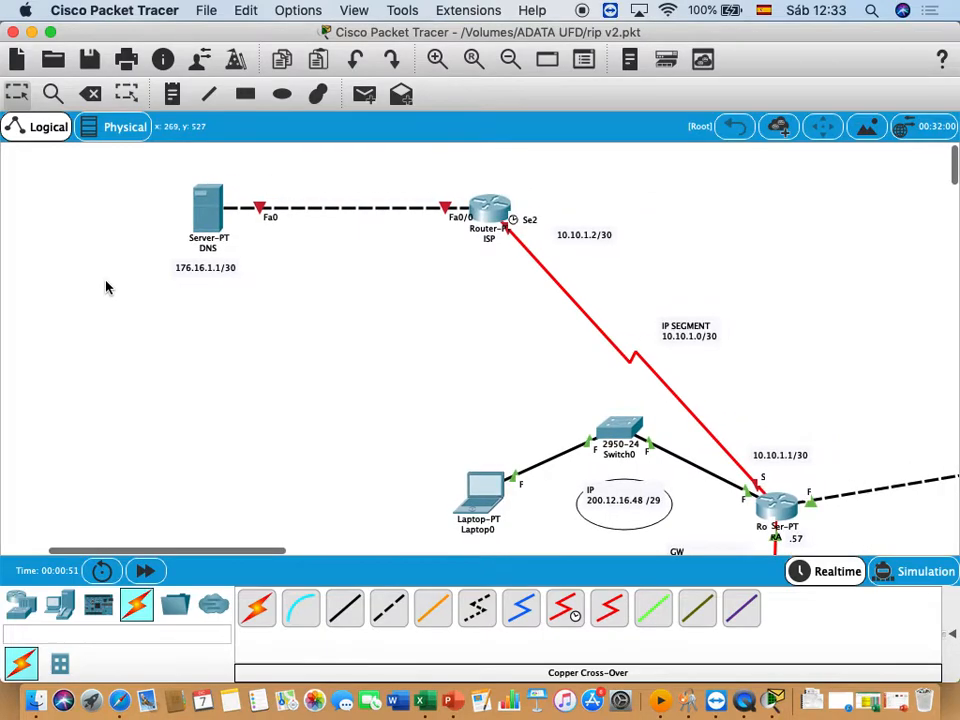
click(207, 215)
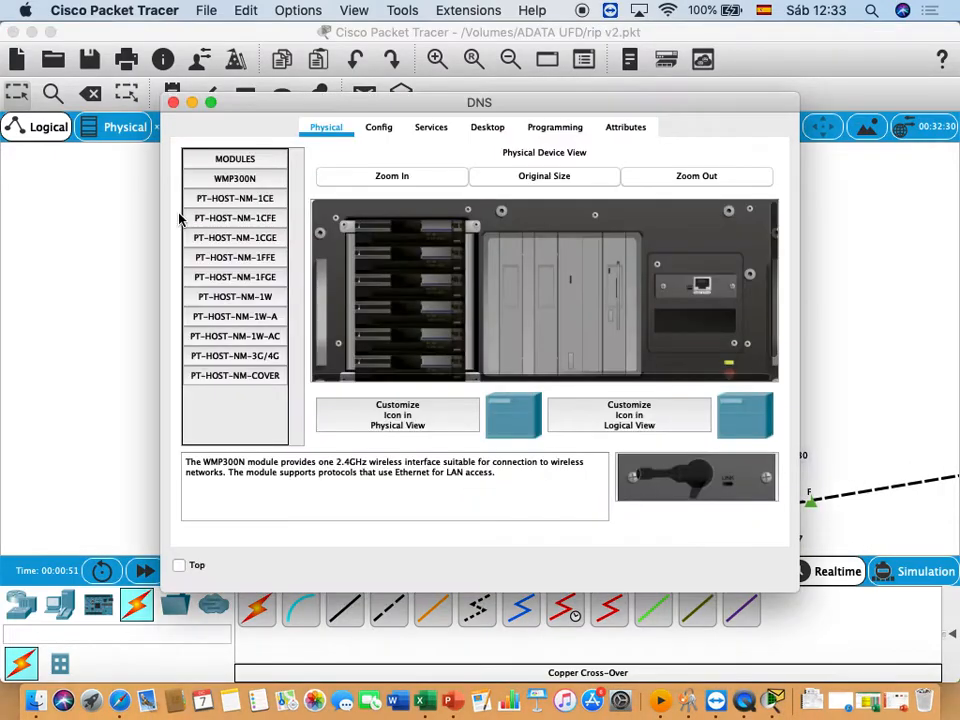
click(467, 131)
drag(431, 104, 639, 81)
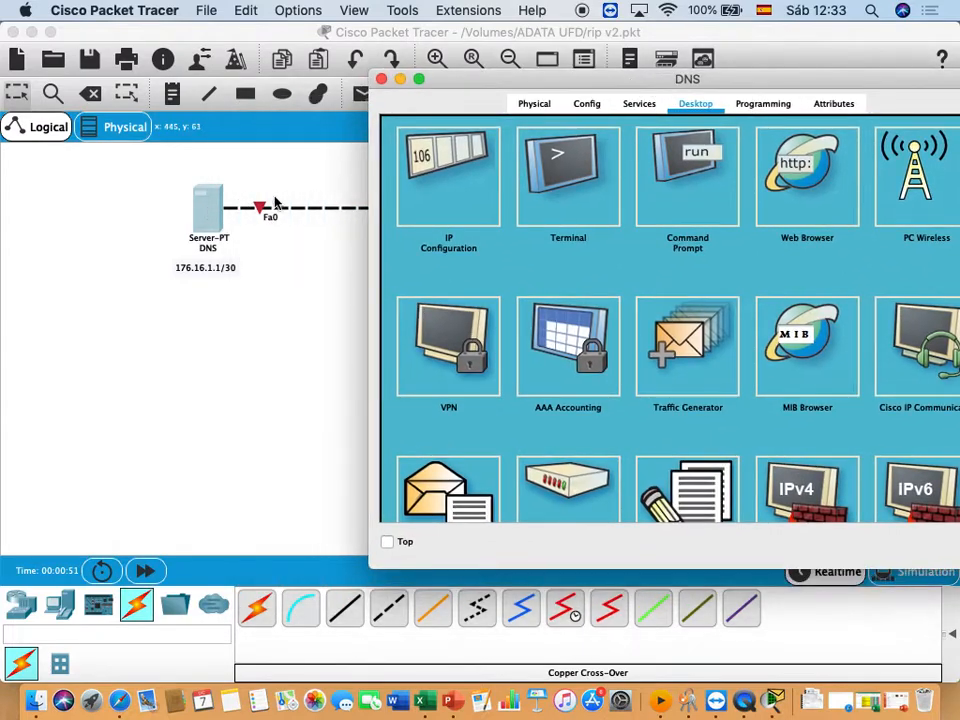
click(472, 165)
click(613, 220)
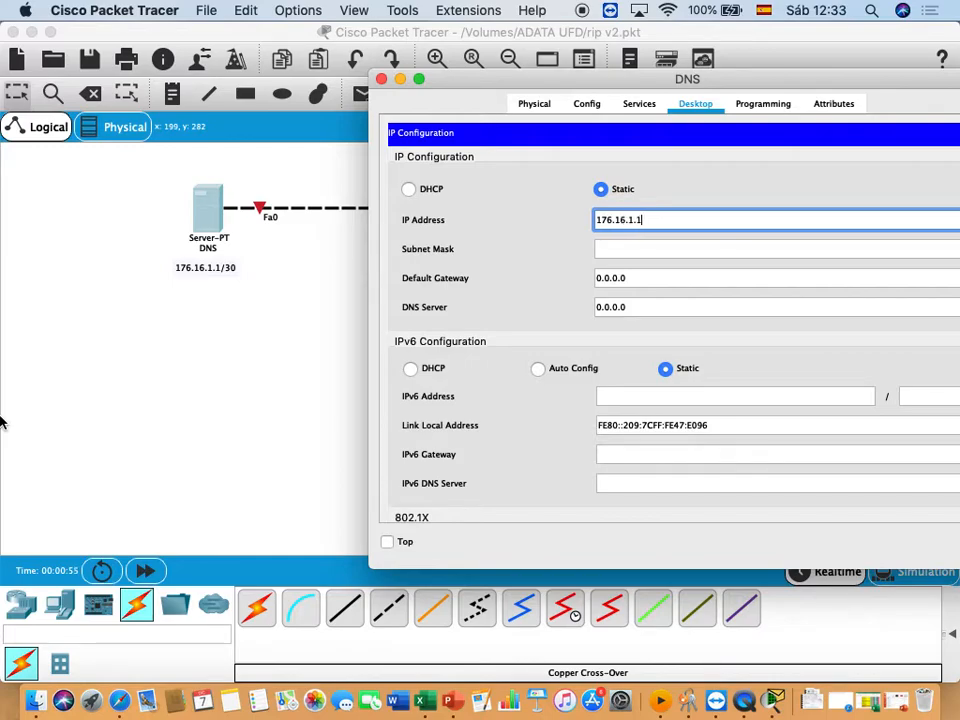
- Set the DNS server's subnet mask to 255.255.255.252
key(Tab)
key(Right)
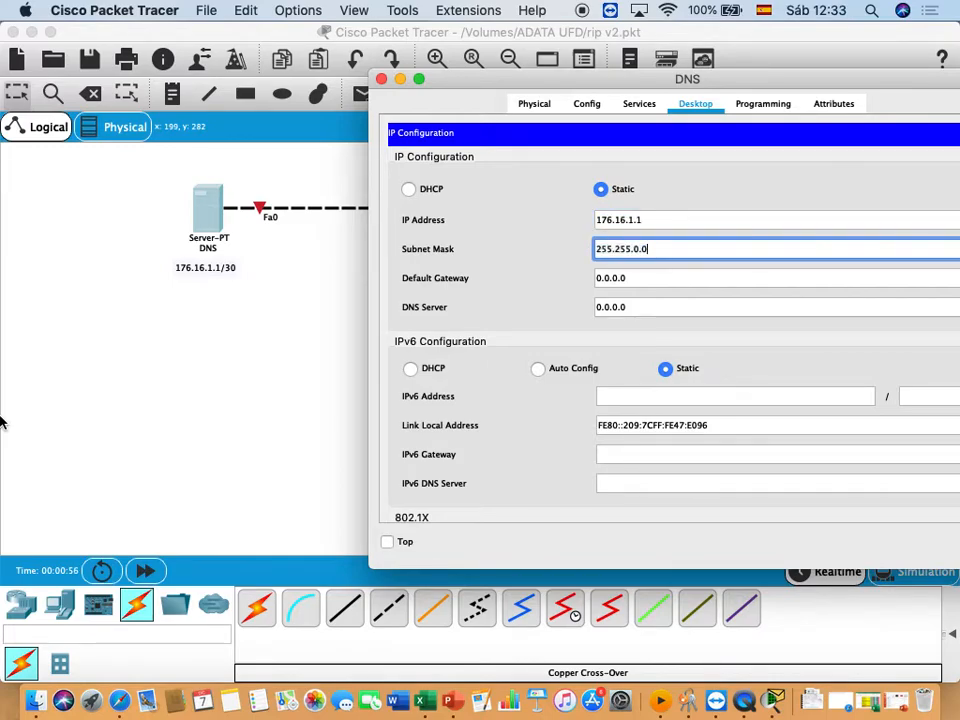
key(BackSpace)
key(BackSpace)
text(255.255)
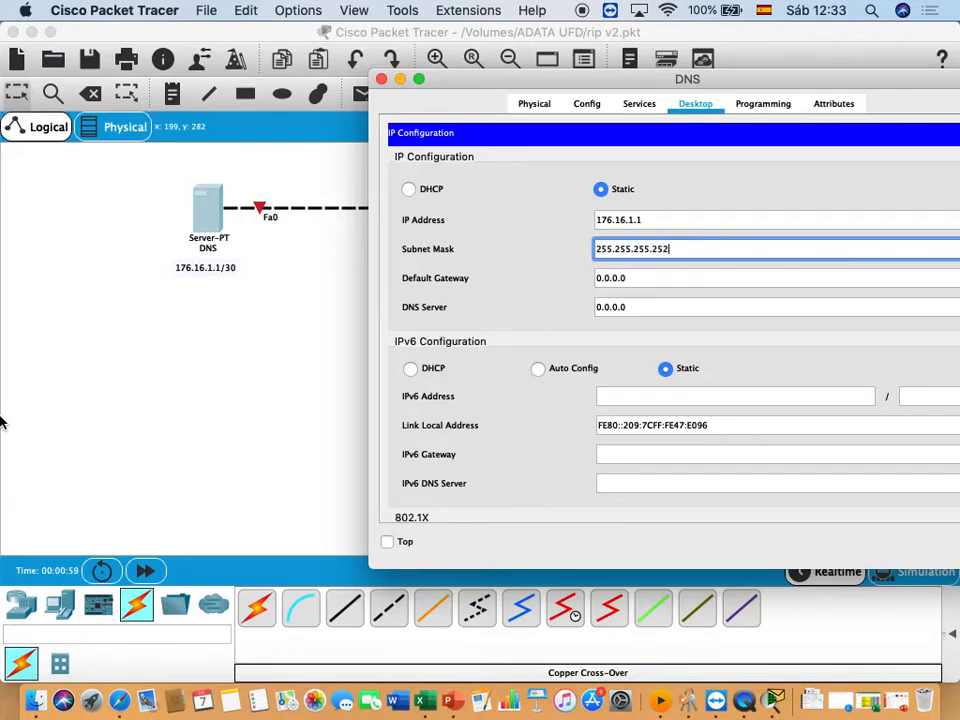
- Set the server's default gateway to 176.16.1.2 and its DNS server to 176.16.1.1, and close the IP configuration
key(Tab)
text(17)
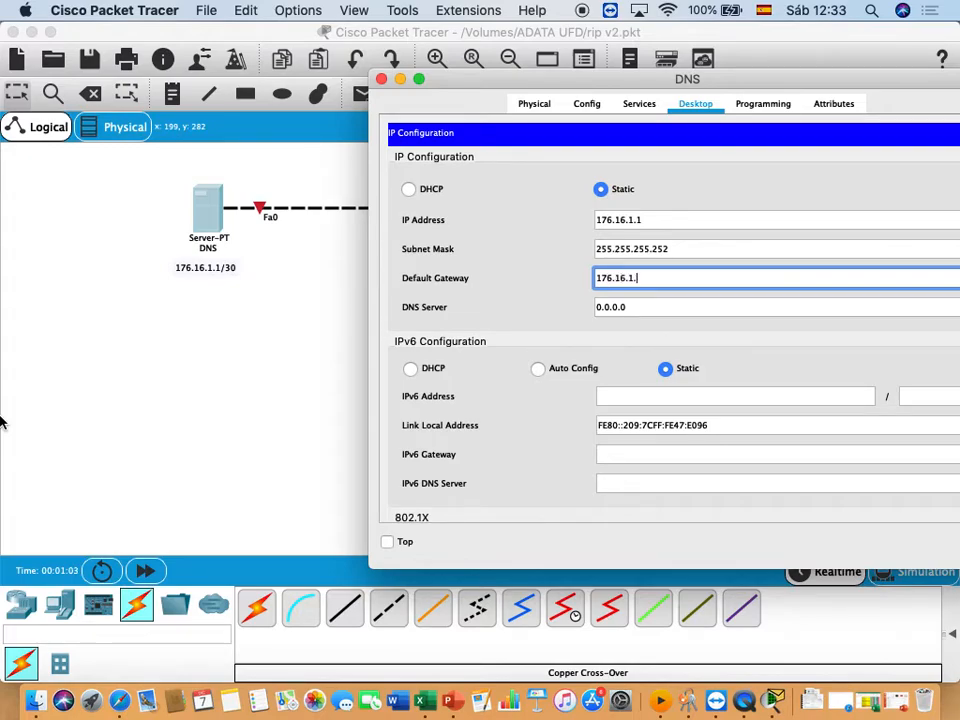
key(Tab)
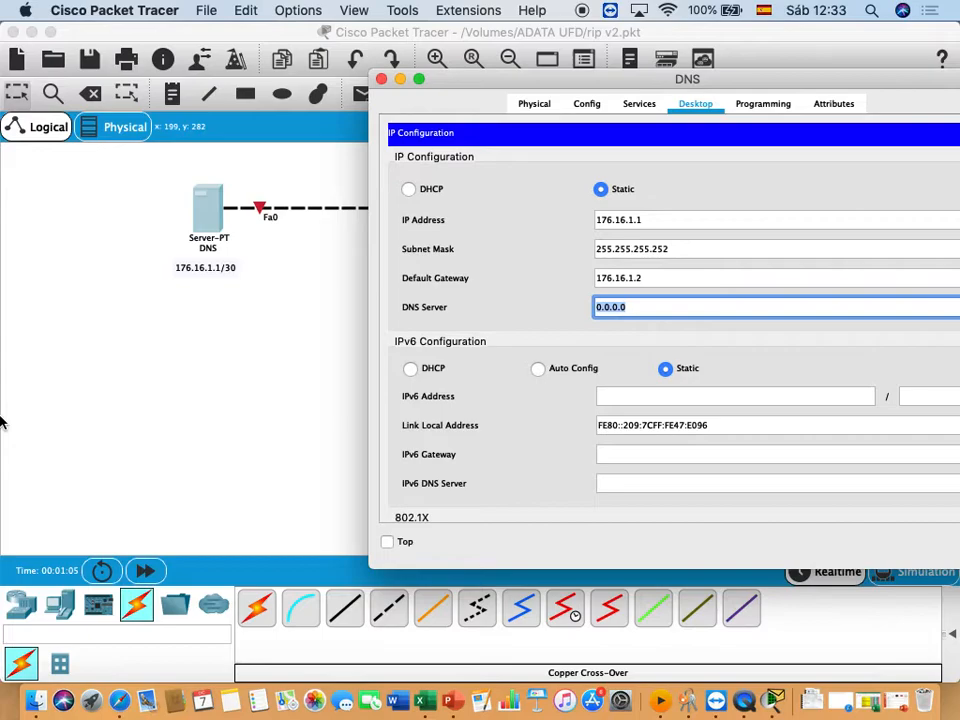
text(176.16.1.1)
drag(763, 86, 511, 78)
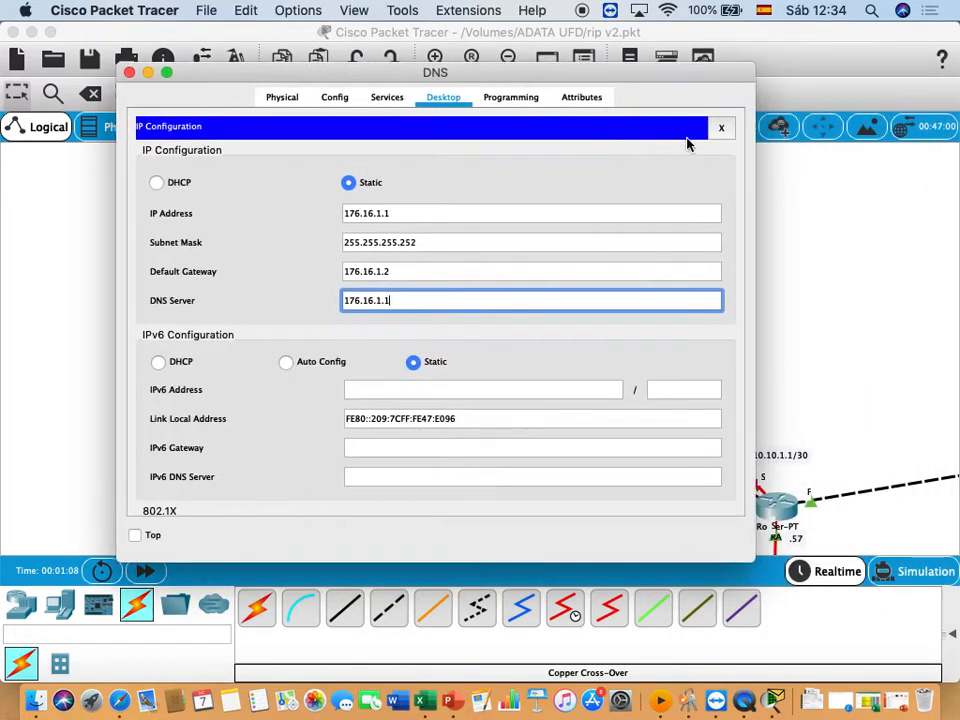
click(705, 161)
click(729, 128)
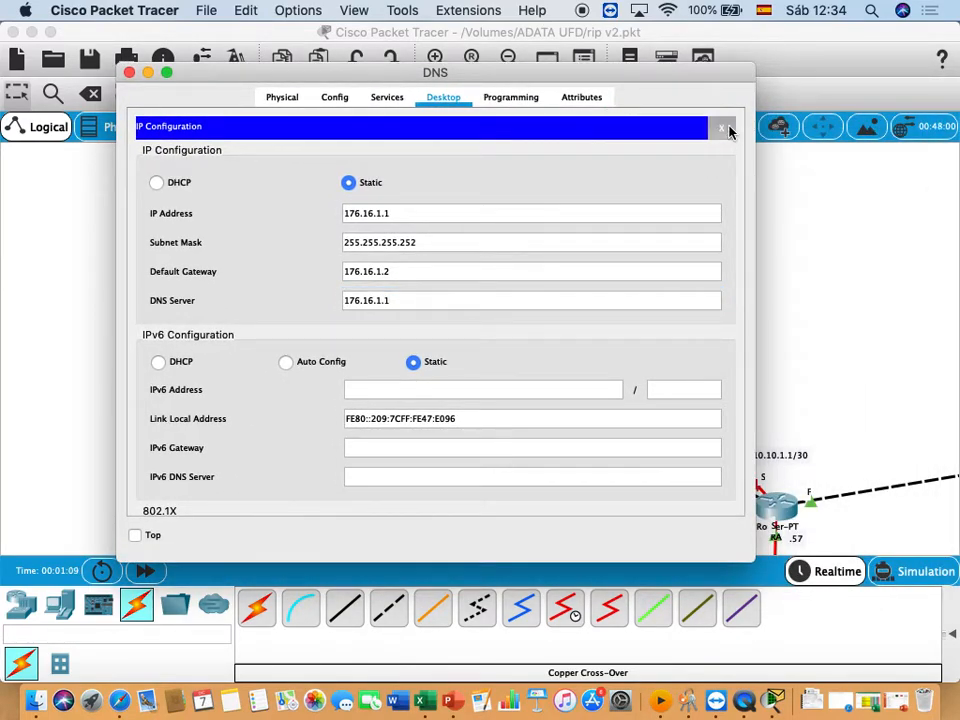
- Add an A record to the server's DNS service mapping the name cisco.com to 176.16.1.1
click(387, 97)
click(181, 227)
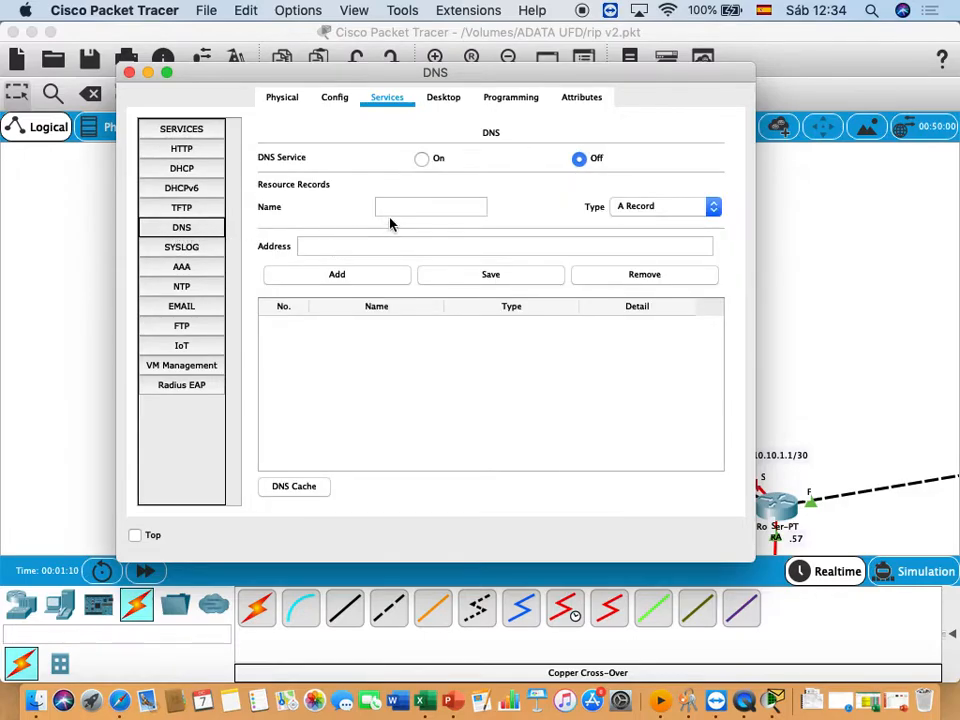
click(402, 207)
text(C)
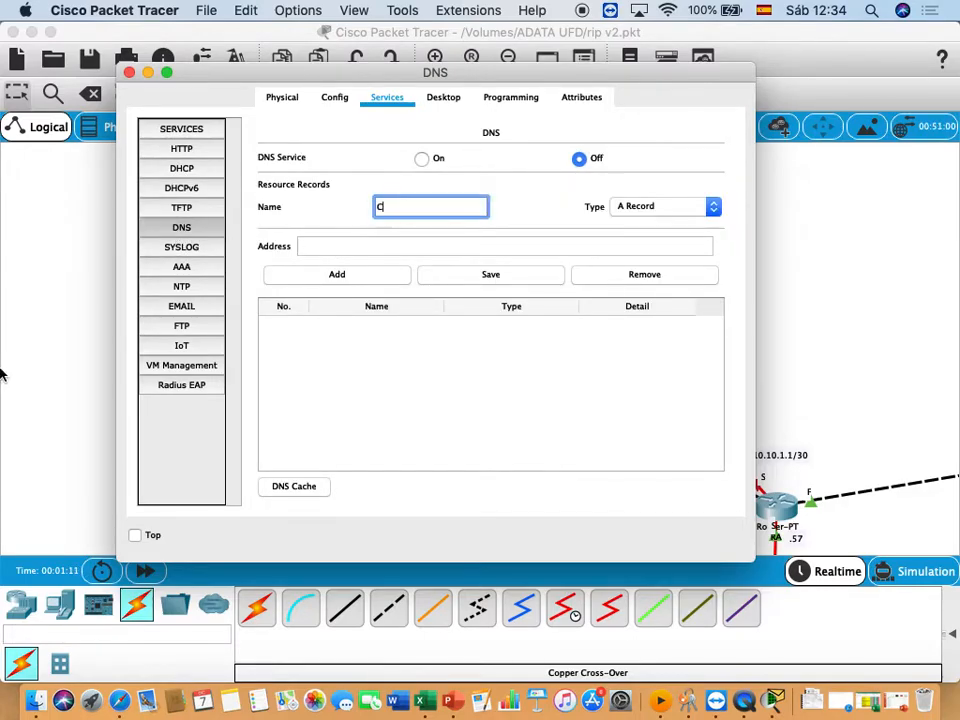
text(ISC0)
key(BackSpace)
text(o.com)
click(373, 246)
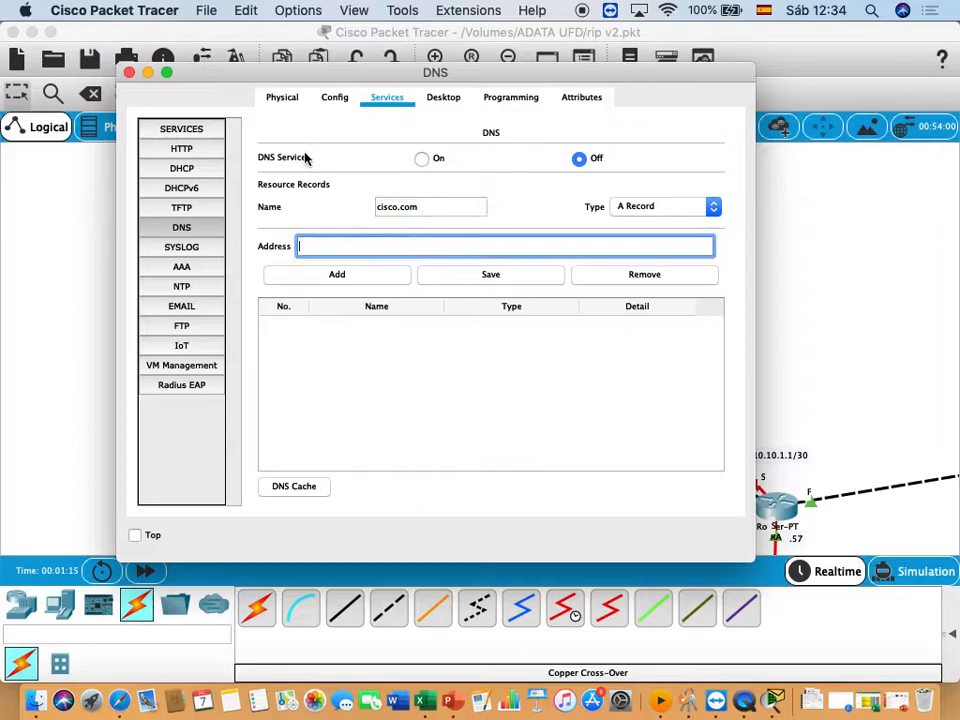
drag(296, 84, 571, 97)
text(176.16.1.1)
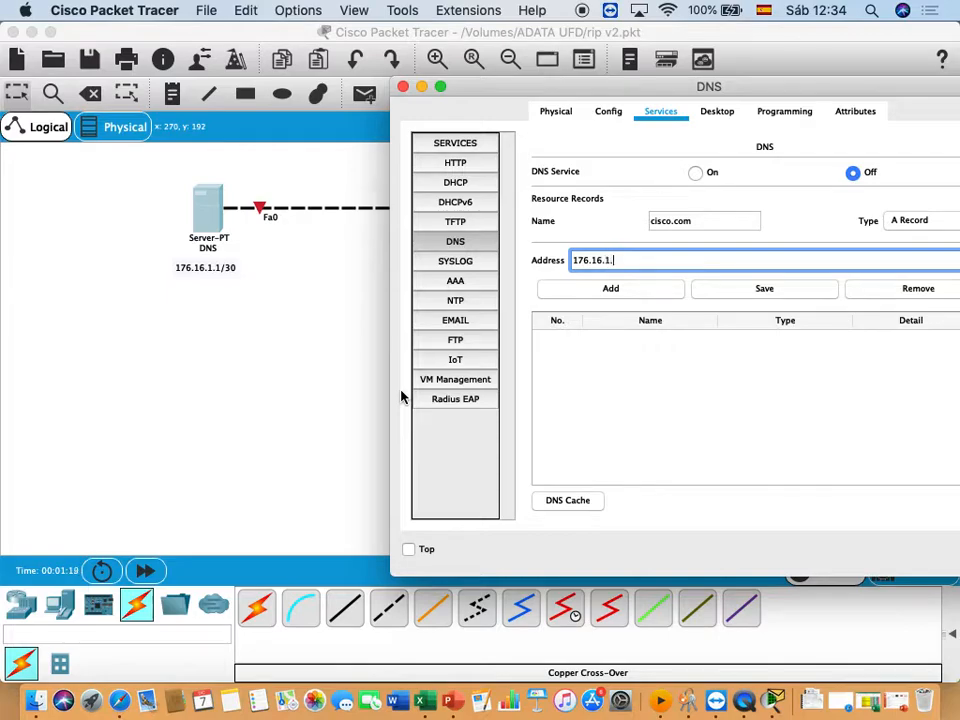
click(611, 291)
- Turn the DNS service on and close the server's device window
drag(770, 95, 591, 98)
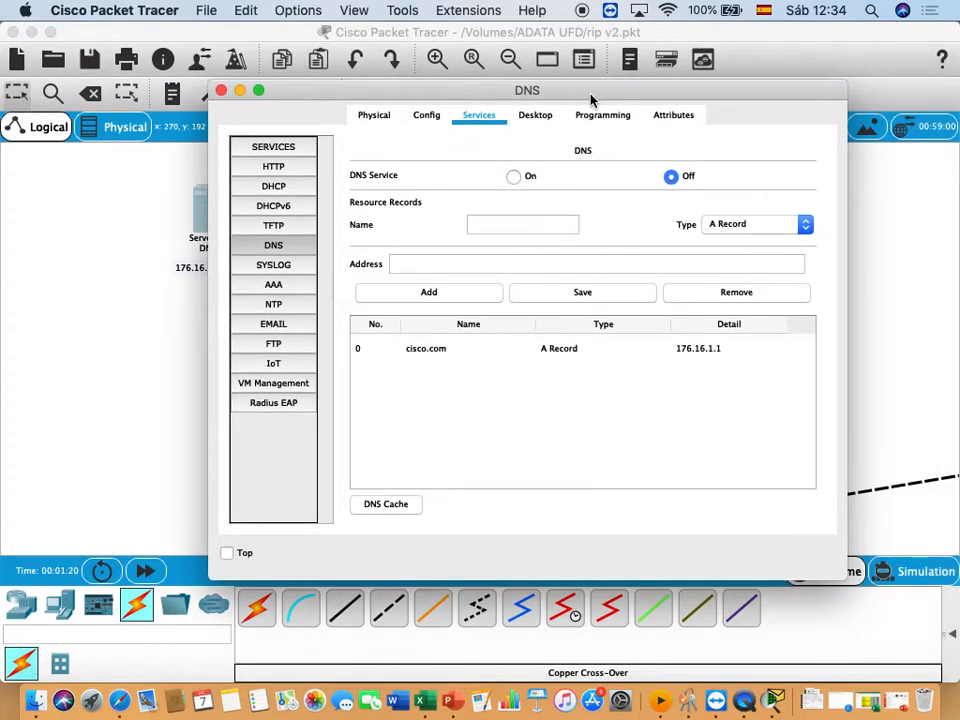
click(513, 178)
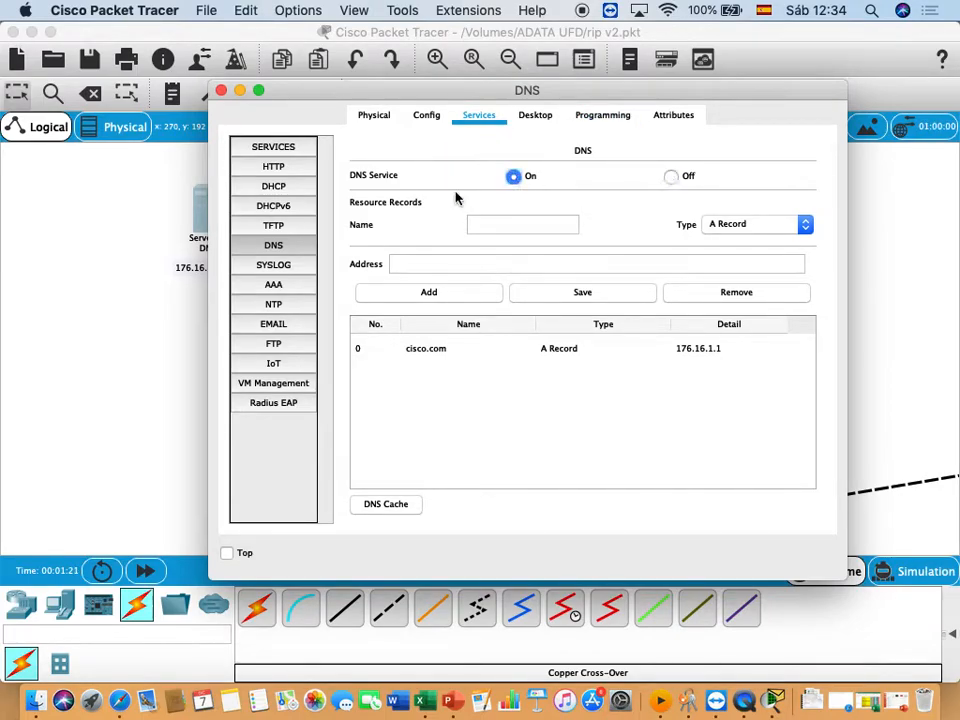
click(221, 91)
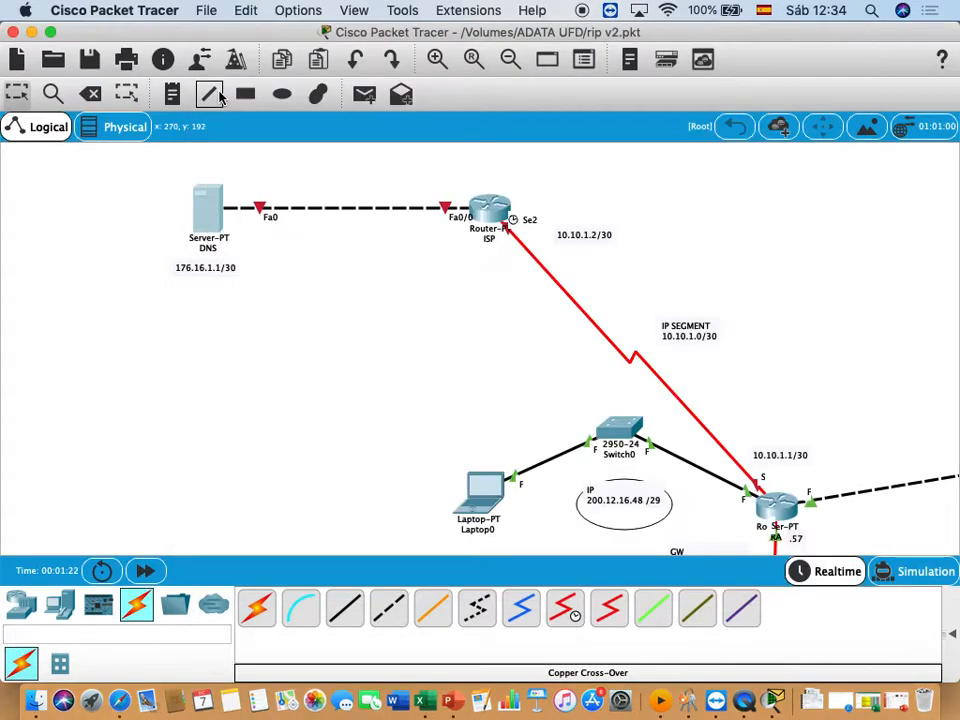
- Place a note reading "GW" and "176.16.1.2/30" on two lines beside the ISP router, below its Fa0/0 link
scroll(248, 445, left, 2)
scroll(248, 445, right, 8)
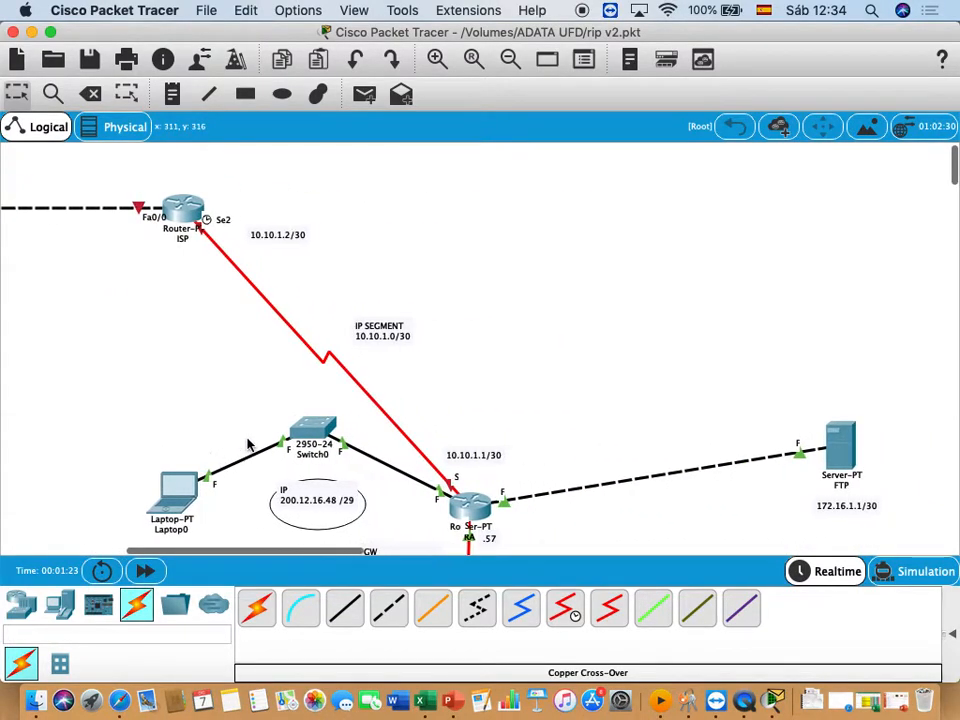
scroll(248, 445, left, 4)
click(172, 93)
click(251, 234)
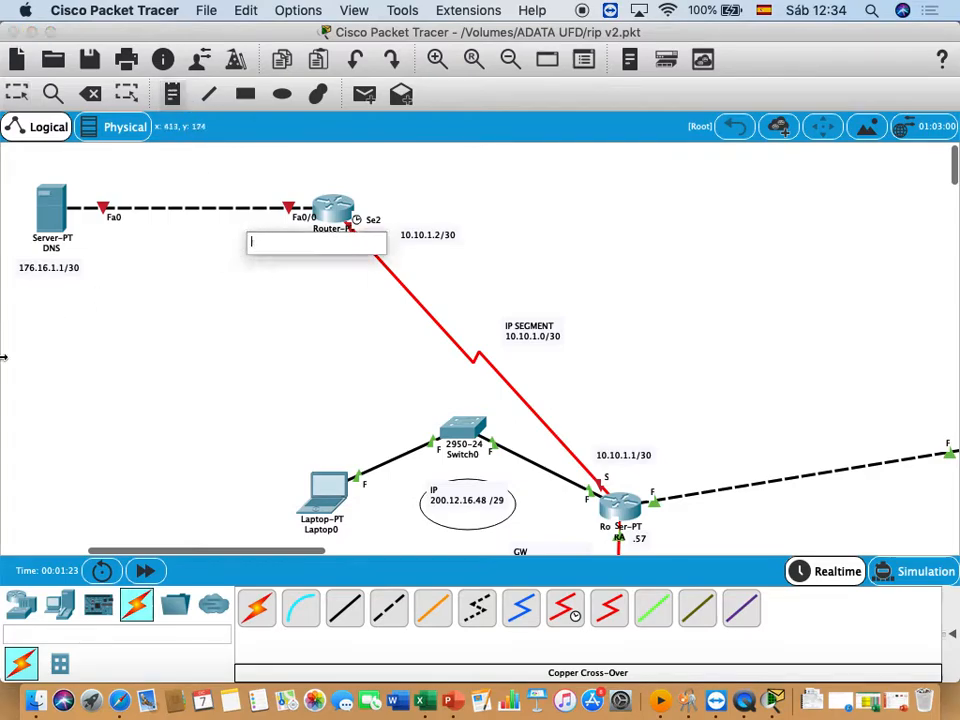
text(gw)
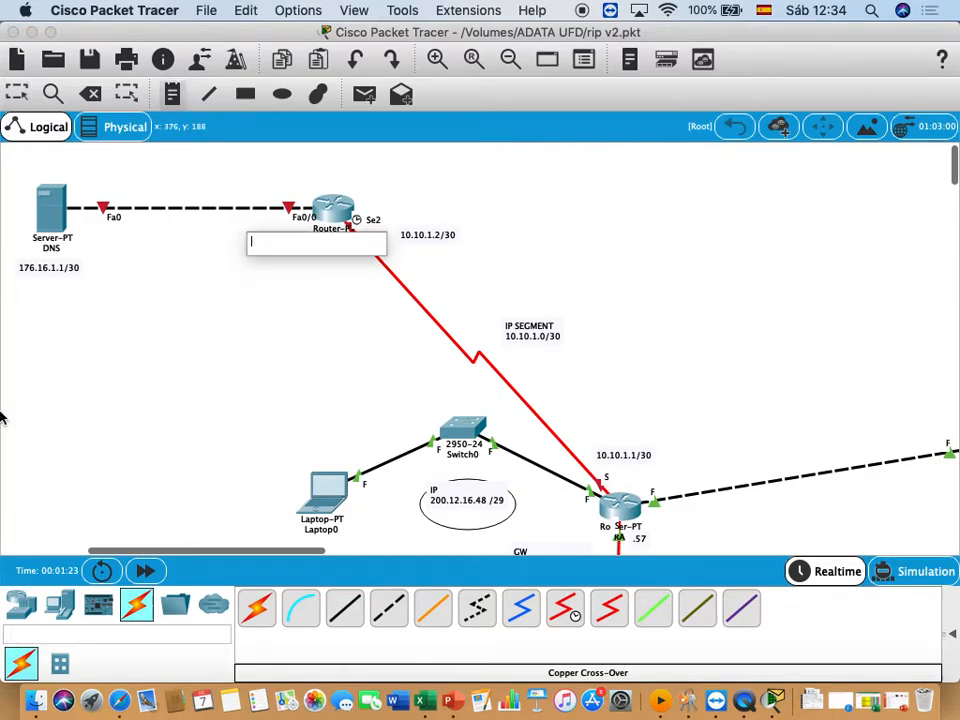
text(GW)
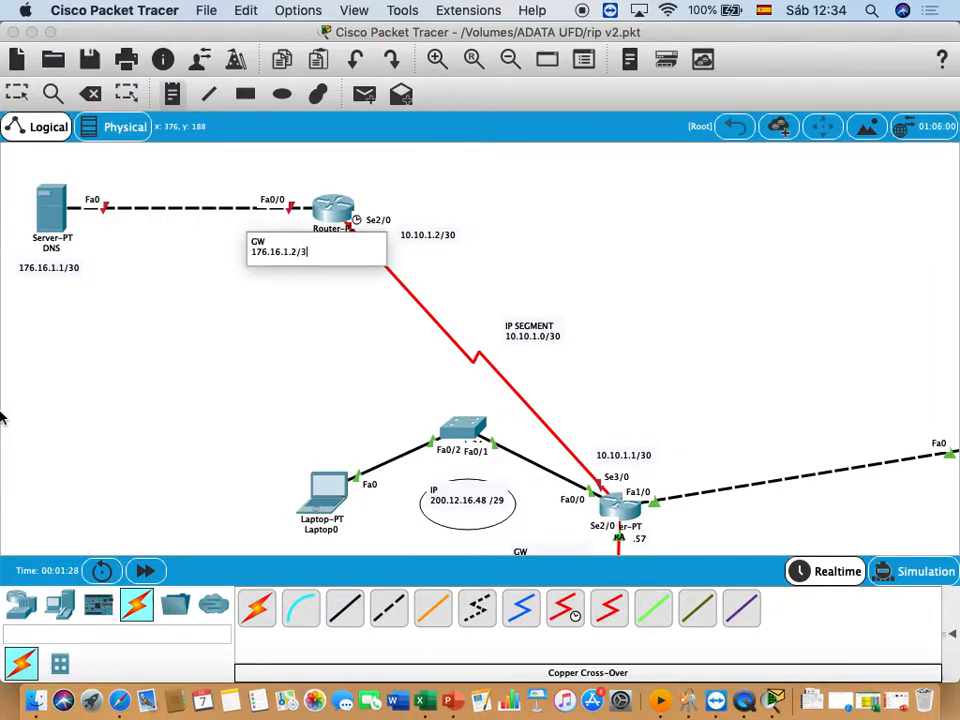
click(304, 331)
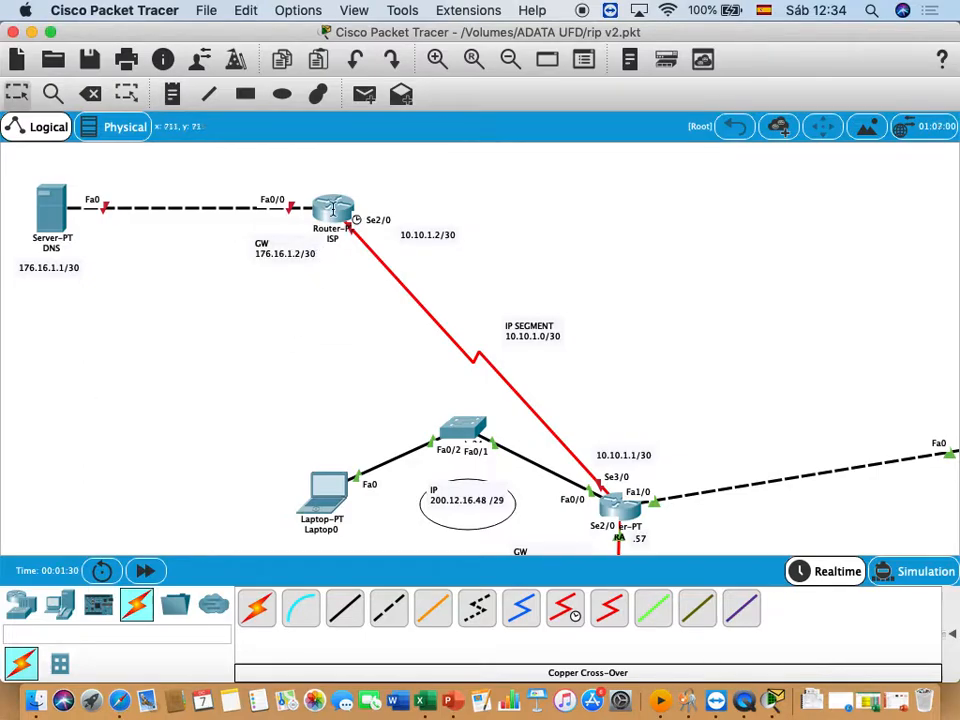
- Open the ISP router's command line and enter global configuration mode with "ena" and "config t"
click(329, 205)
drag(326, 107, 559, 104)
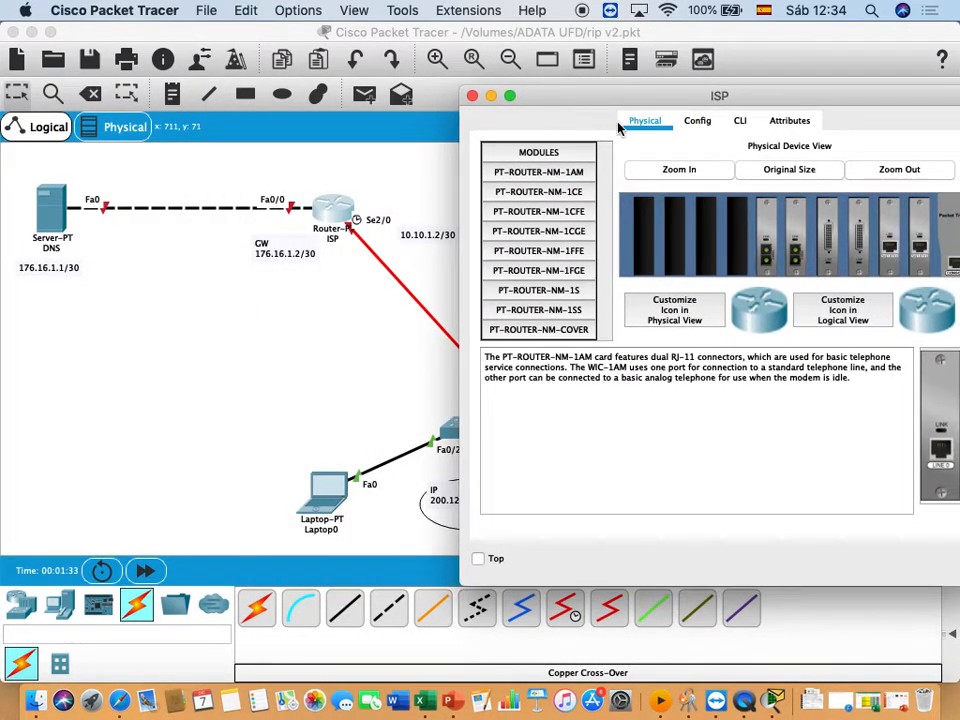
click(742, 122)
key(Return)
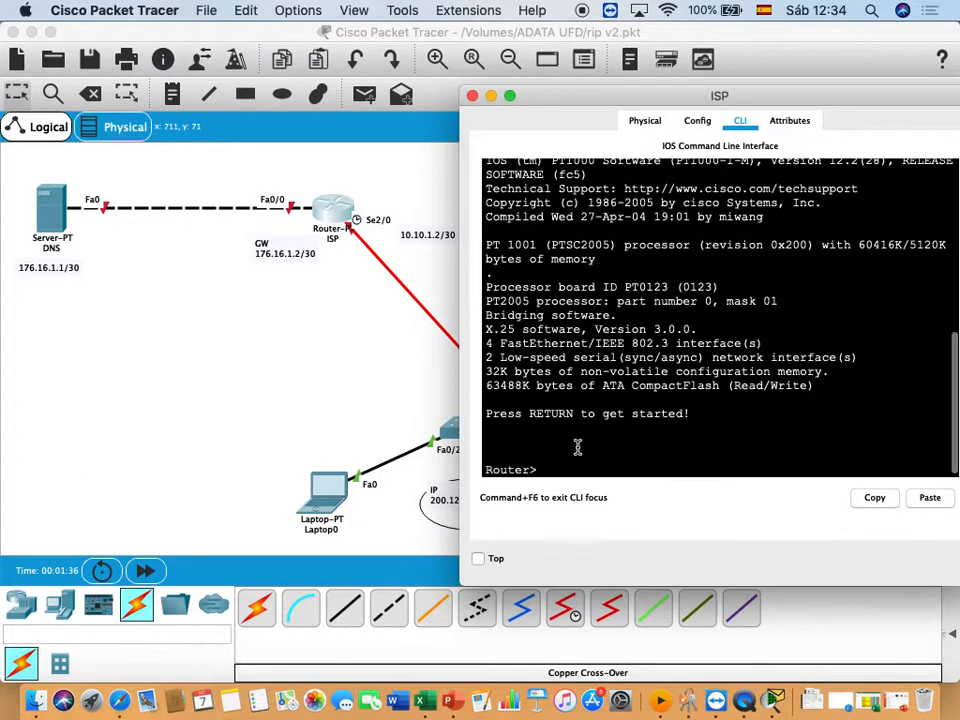
text(E)
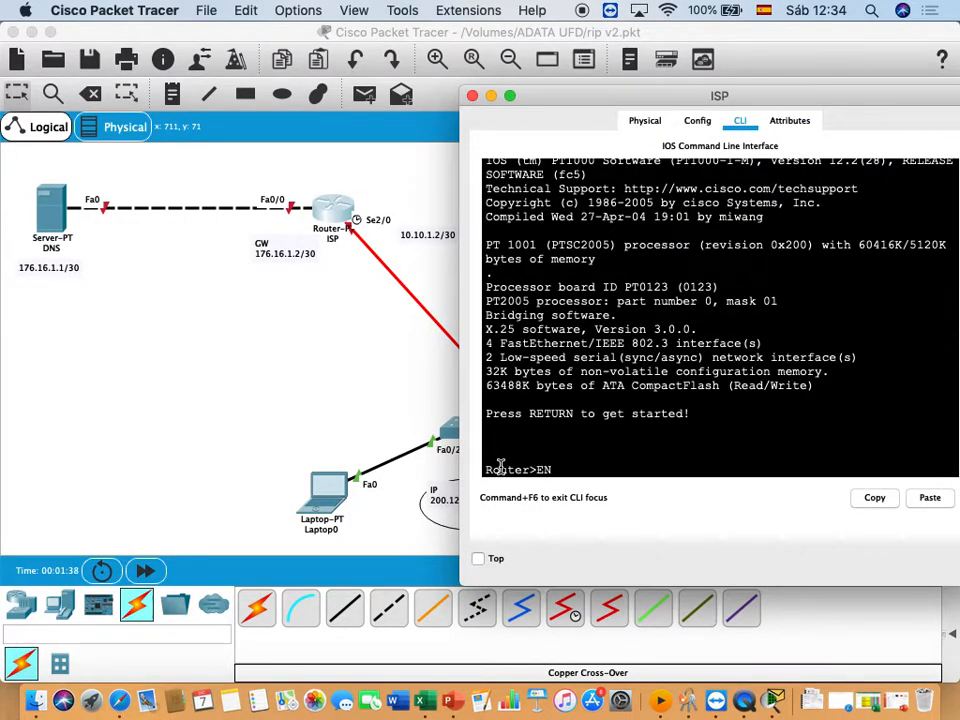
text(na)
key(Return)
key(Return)
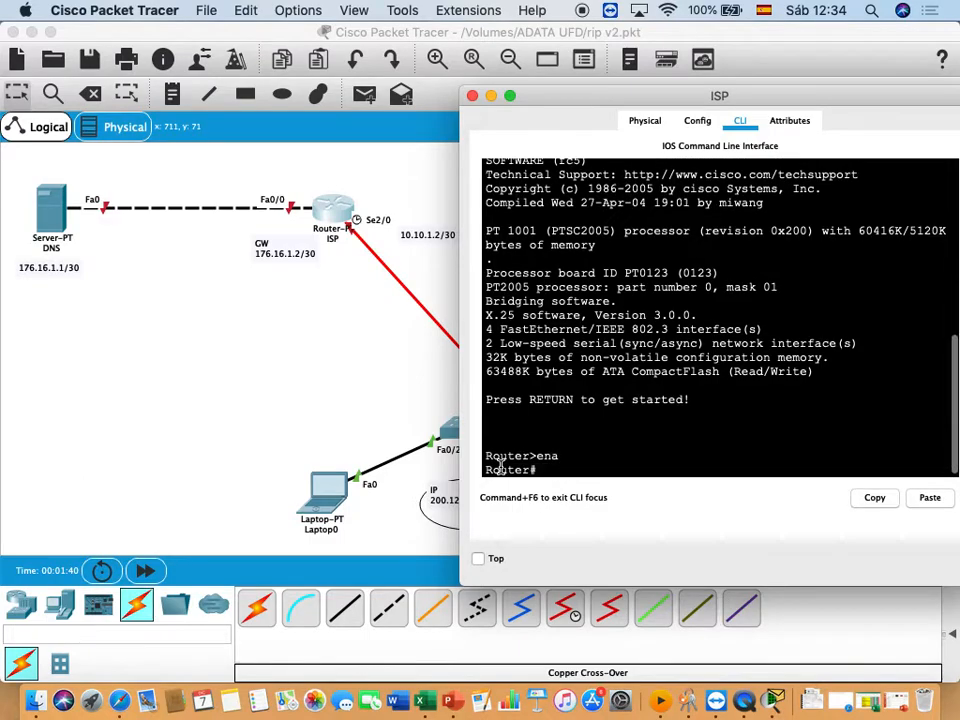
text(config t)
key(Return)
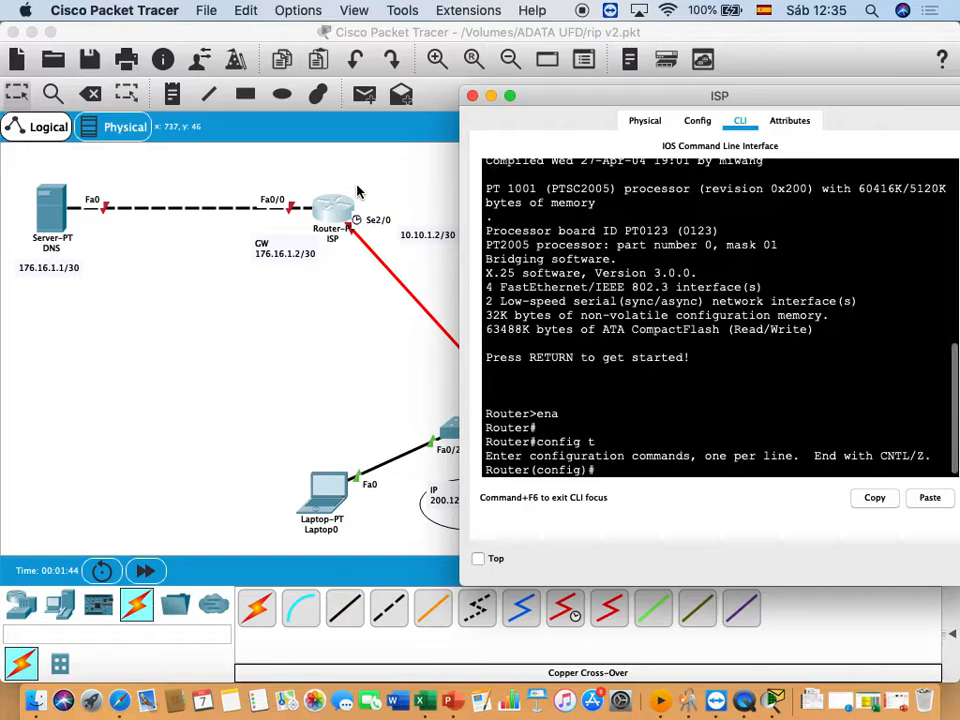
- Set the router's hostname to ISP
text(host)
key(Tab)
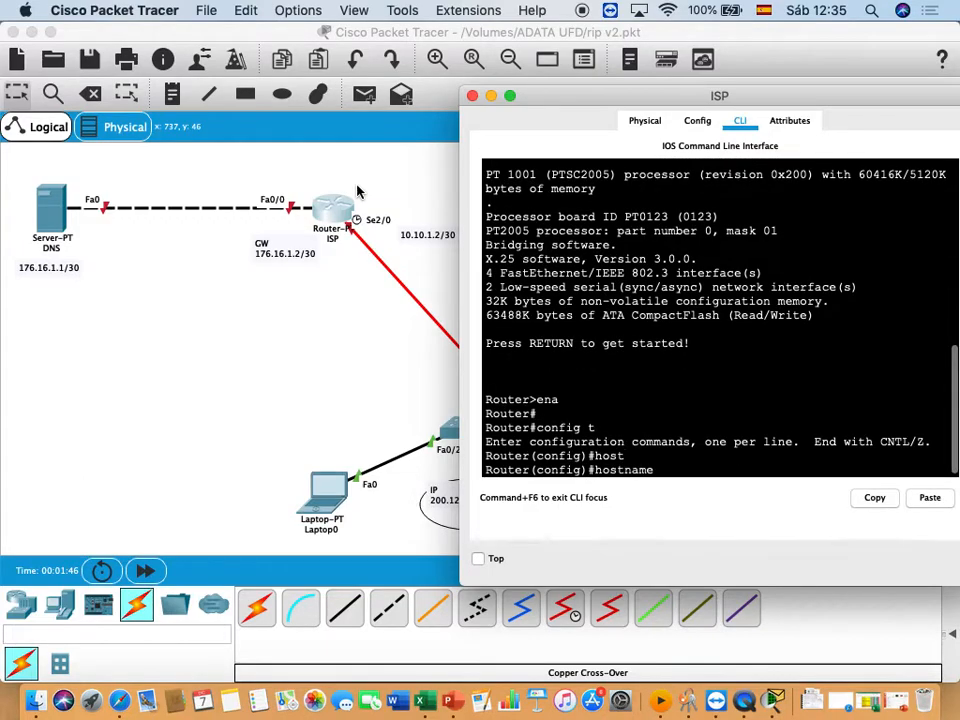
text(ISP)
key(Return)
key(Return)
- Assign the IP address 176.16.1.2 with mask 255.255.255.252 to the ISP router's interface fastEthernet 0/0
text(IN)
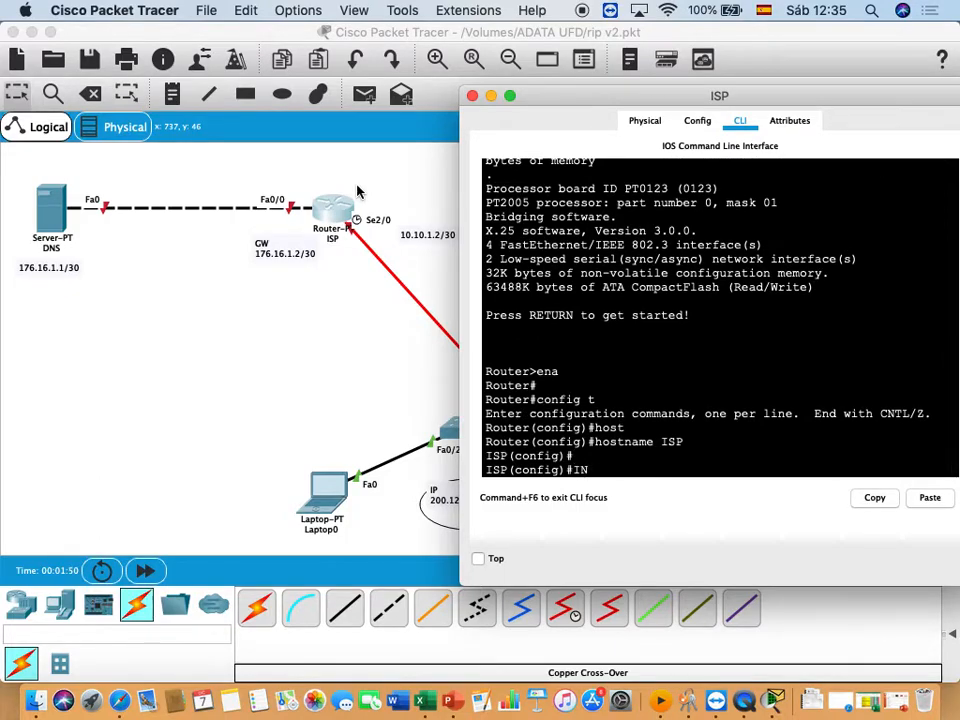
text(nte)
key(Tab)
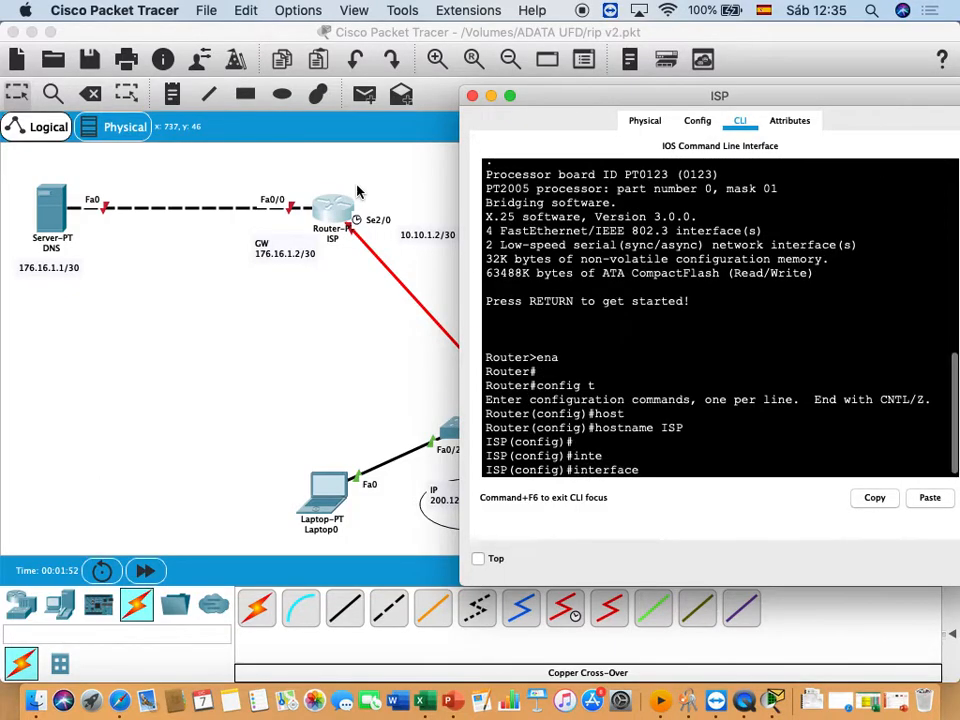
text(f)
key(Tab)
text(0/0)
key(Return)
text(ip add)
key(Tab)
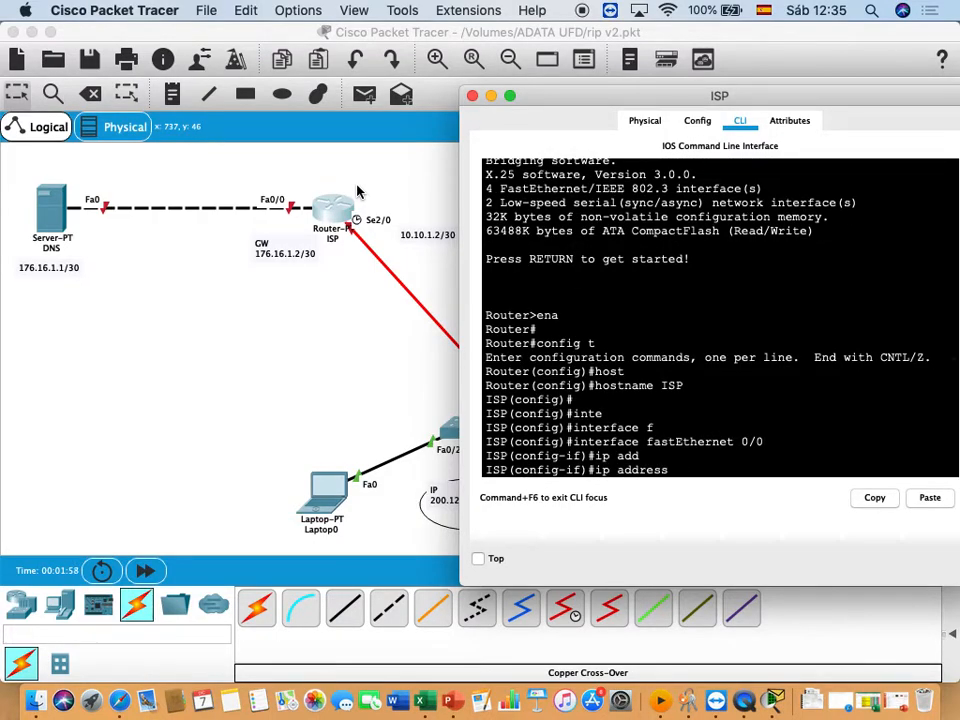
text(176.16.1.2 255.255.255.252)
key(Return)
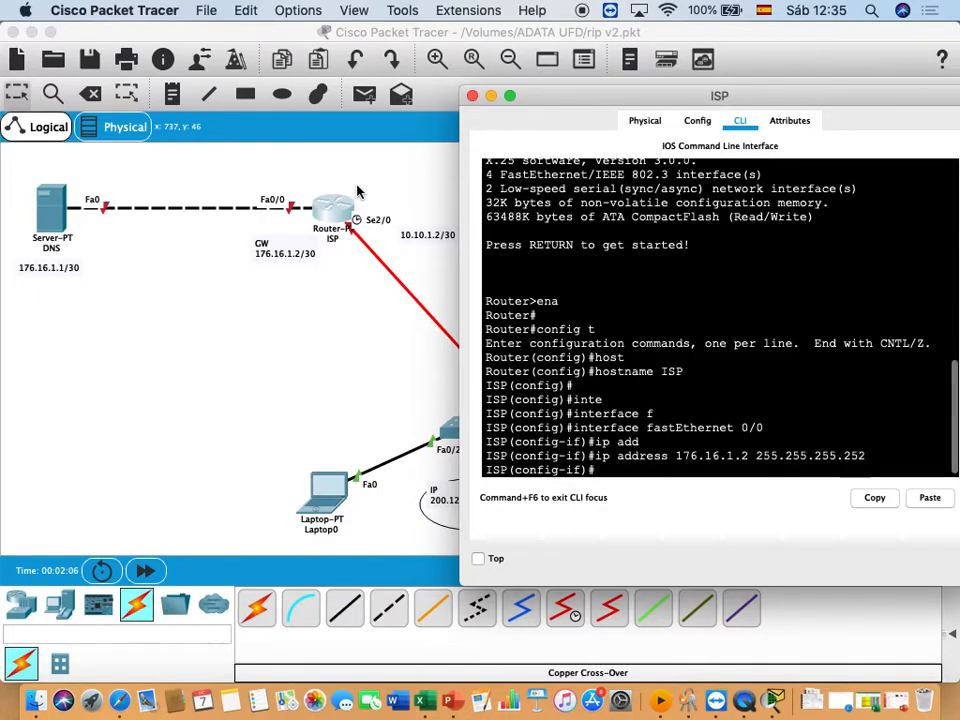
- Enable the FastEthernet 0/0 interface with the no shutdown command
text(no)
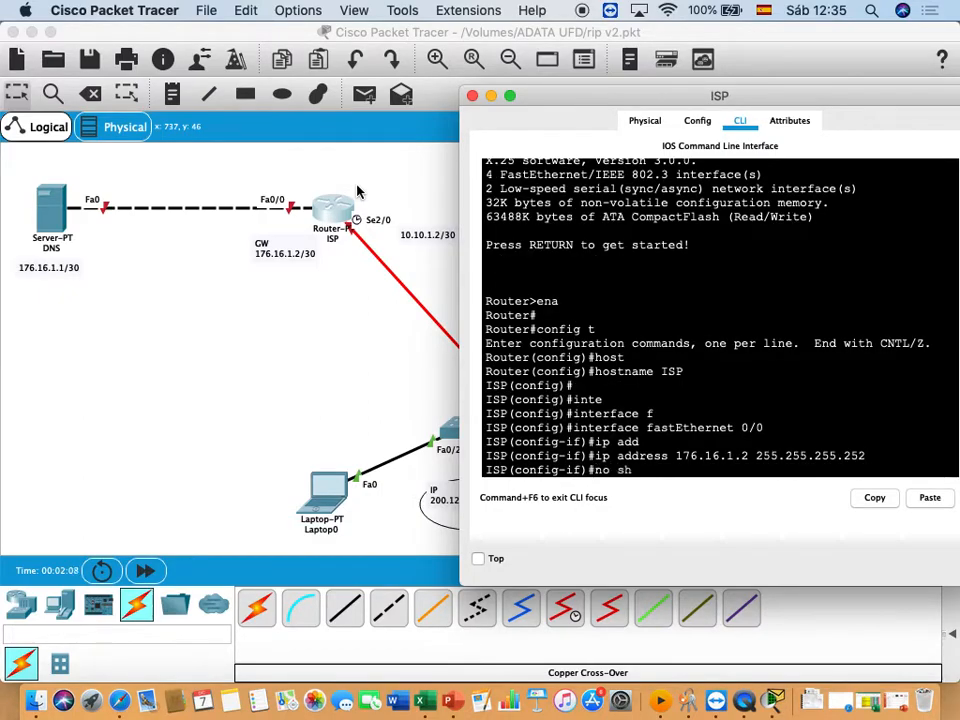
text( sh)
key(Tab)
key(Return)
key(Return)
key(Return)
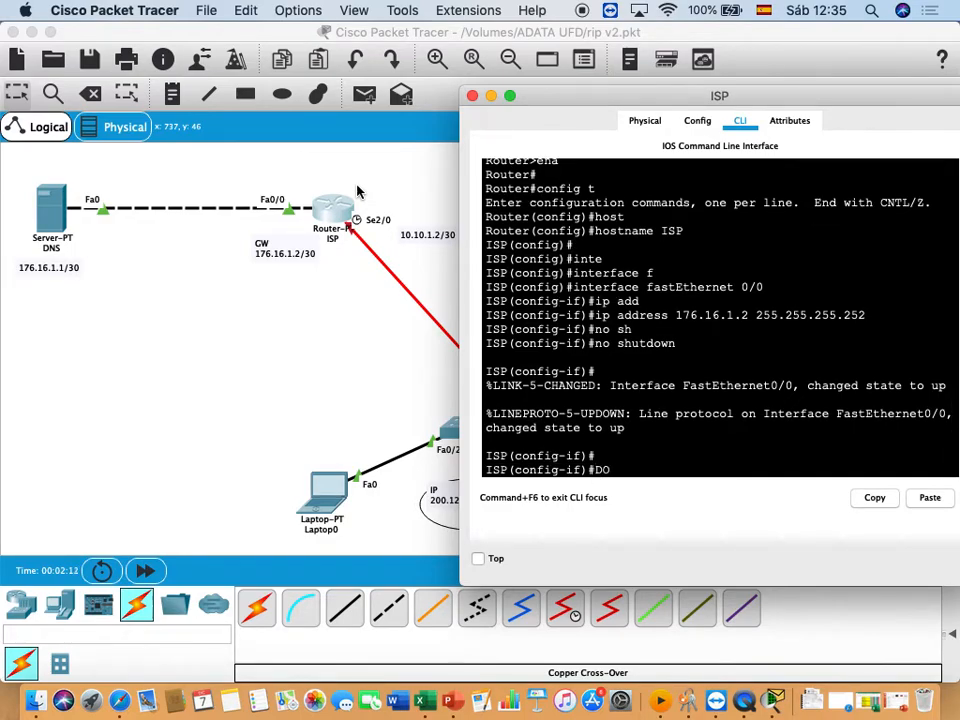
- Ping the DNS server at 176.16.1.1 from the ISP router's interface configuration mode using "do ping"
key(BackSpace)
key(BackSpace)
text(do pi)
text(176.16.1.1)
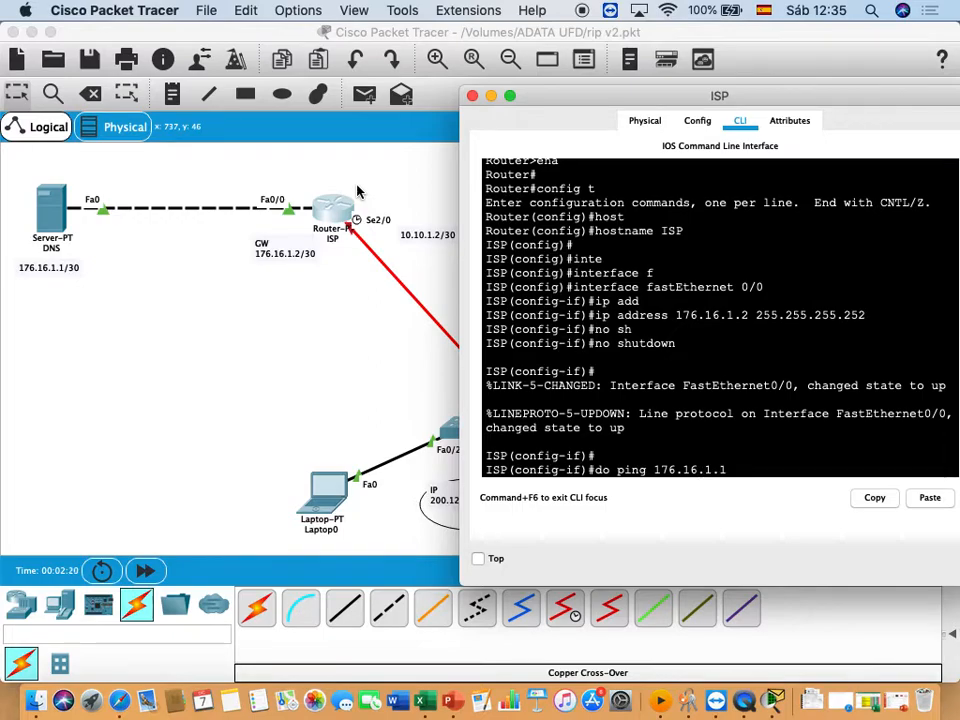
key(Return)
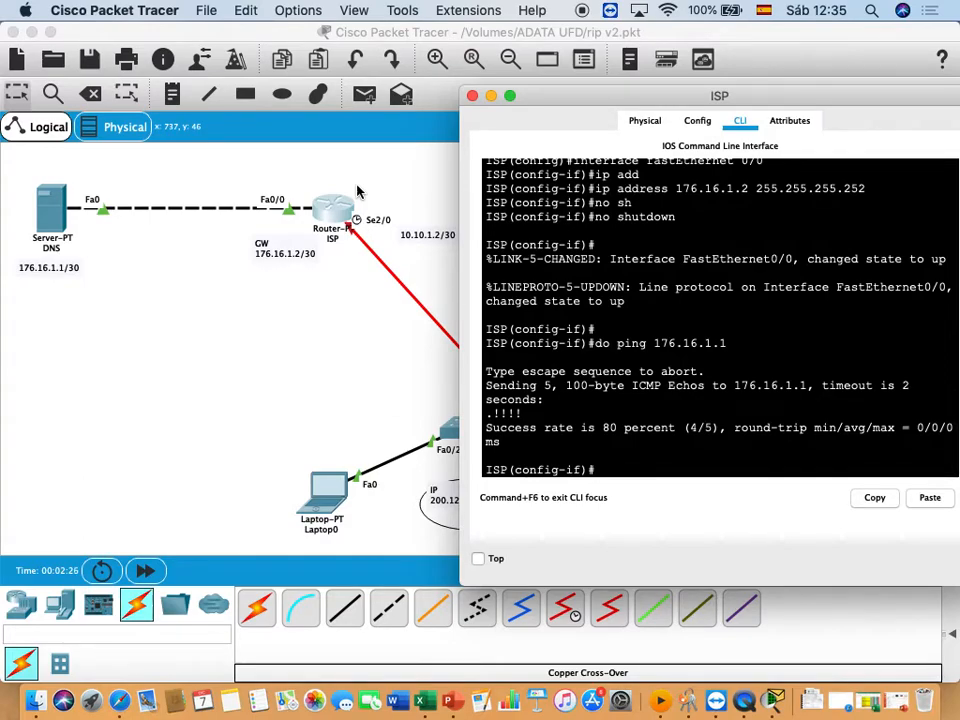
- Exit the current interface on the ISP router and enter configuration mode for interface serial 2/0
click(372, 189)
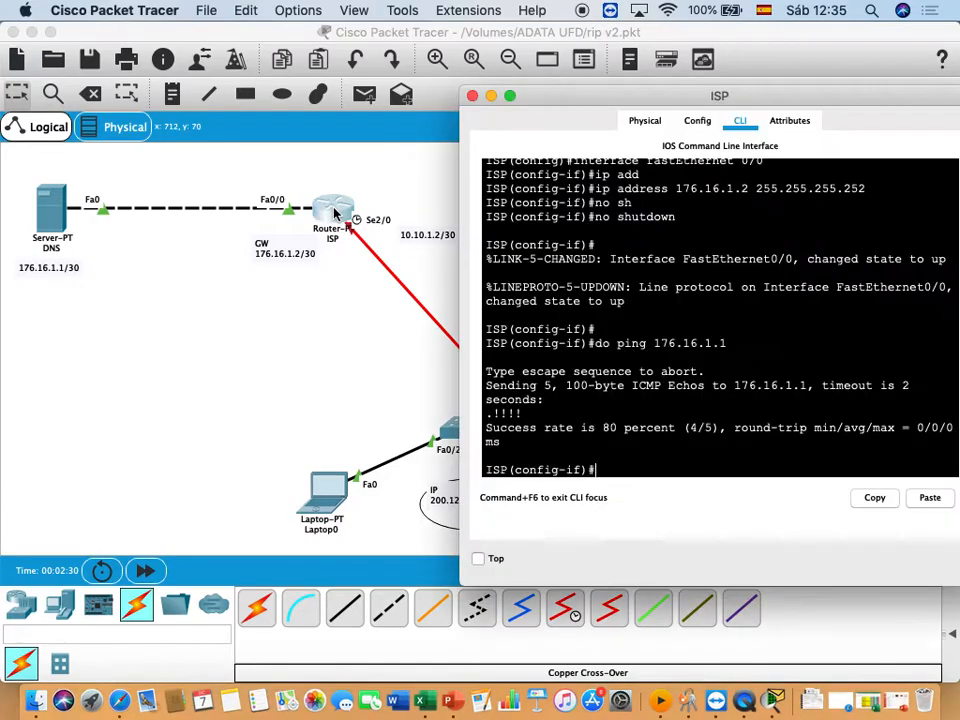
click(334, 212)
text(exit)
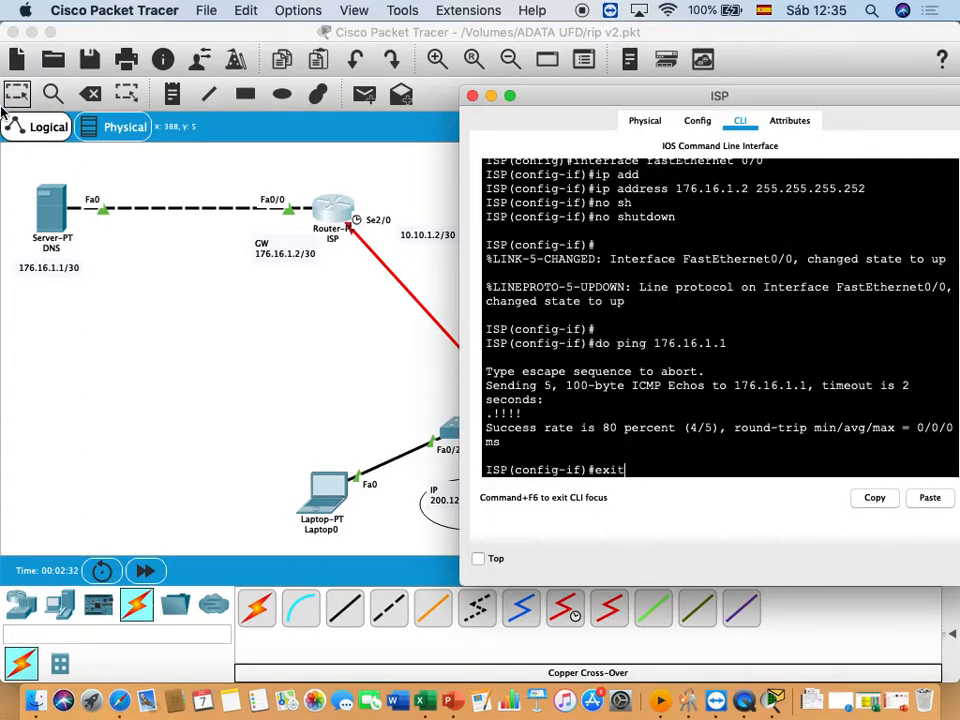
key(Return)
key(Return)
text(inte)
key(Tab)
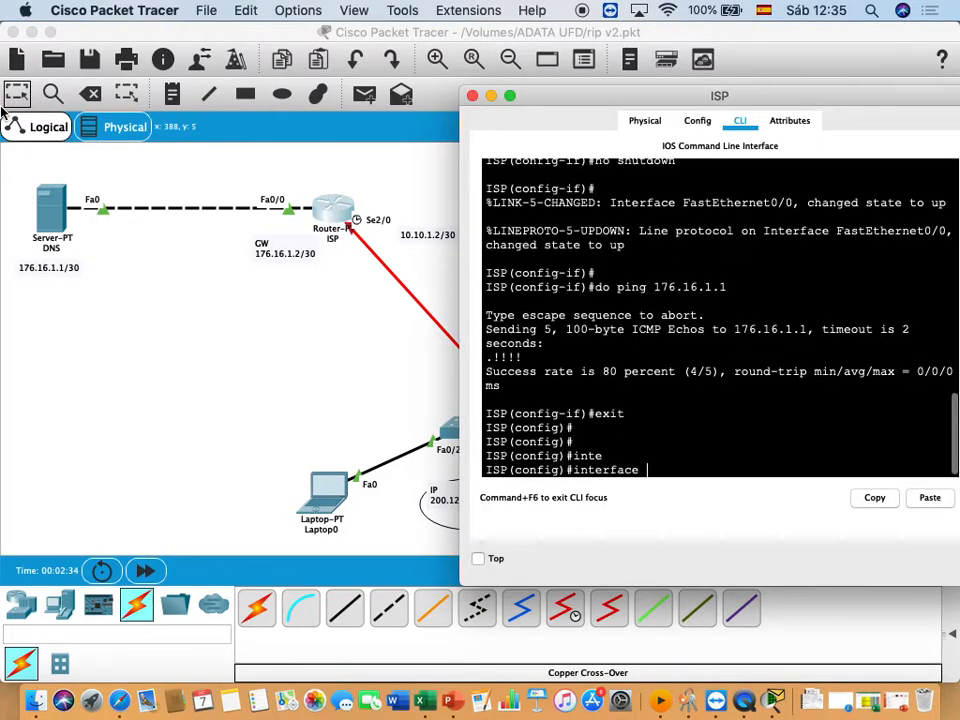
text(s)
key(Tab)
text(2/0)
key(Return)
key(Return)
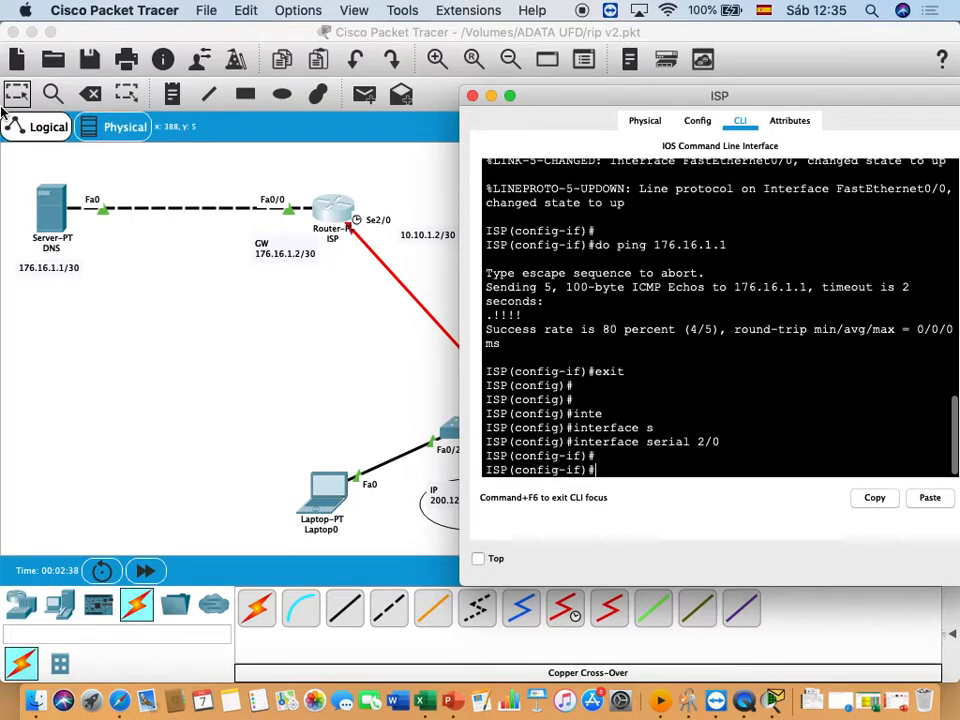
- Set the clock rate of the ISP router's serial 2/0 interface to 64000
text(clo)
key(Tab)
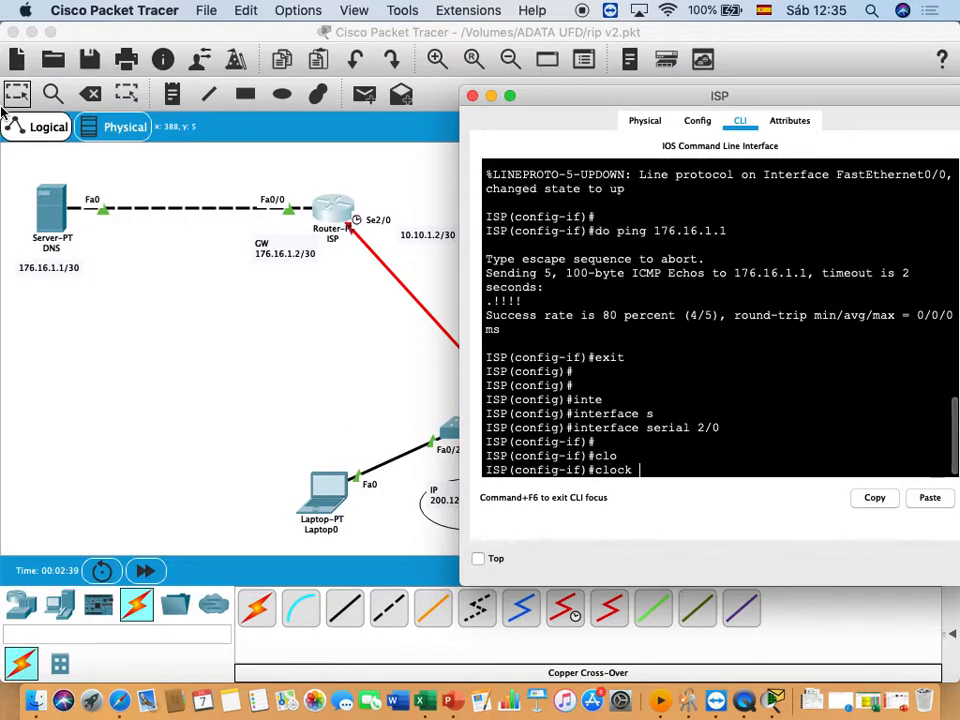
text(ra)
key(Tab)
text(64000)
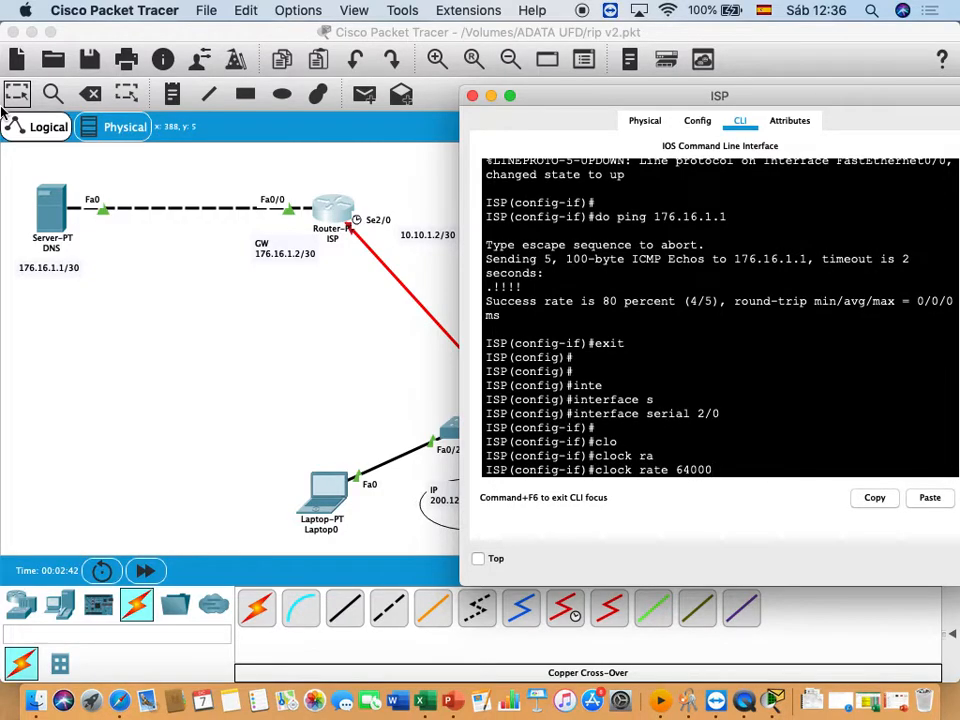
key(Return)
- Enter the IP address 10.10.1.2 in the ip address command for the ISP router's serial 2/0 interface
text(ip)
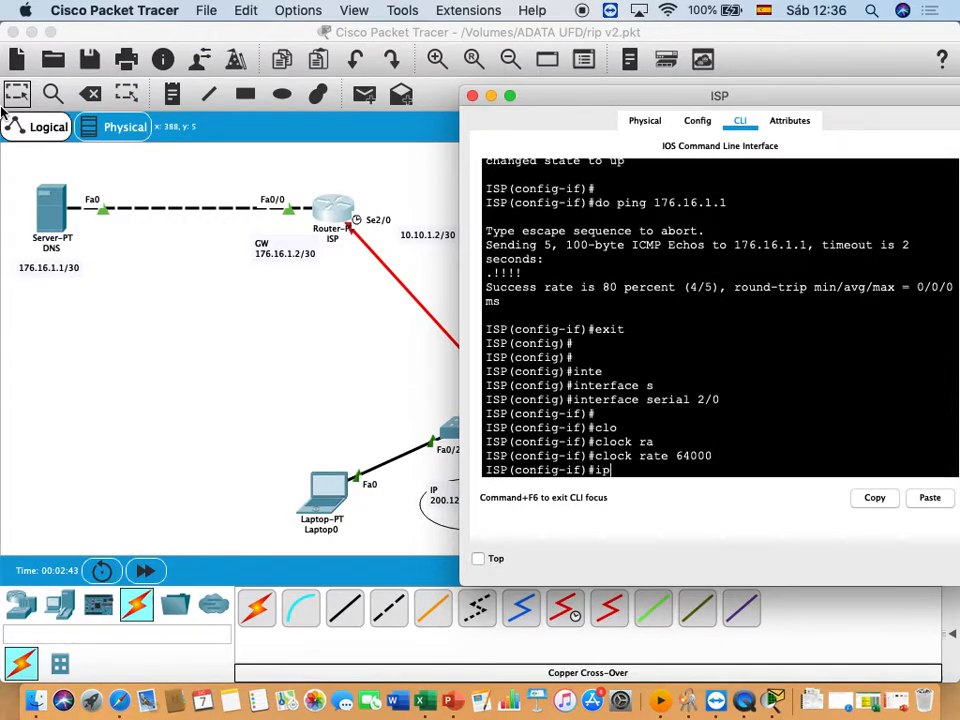
text( add)
key(Tab)
text(10.10.)
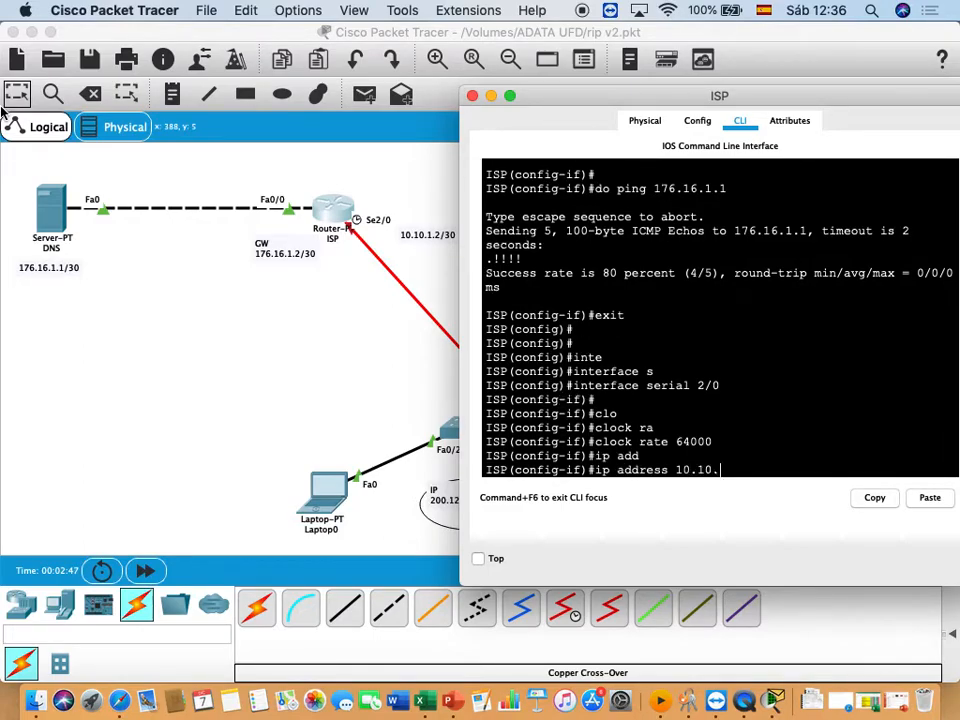
text(12)
key(BackSpace)
text(.2)
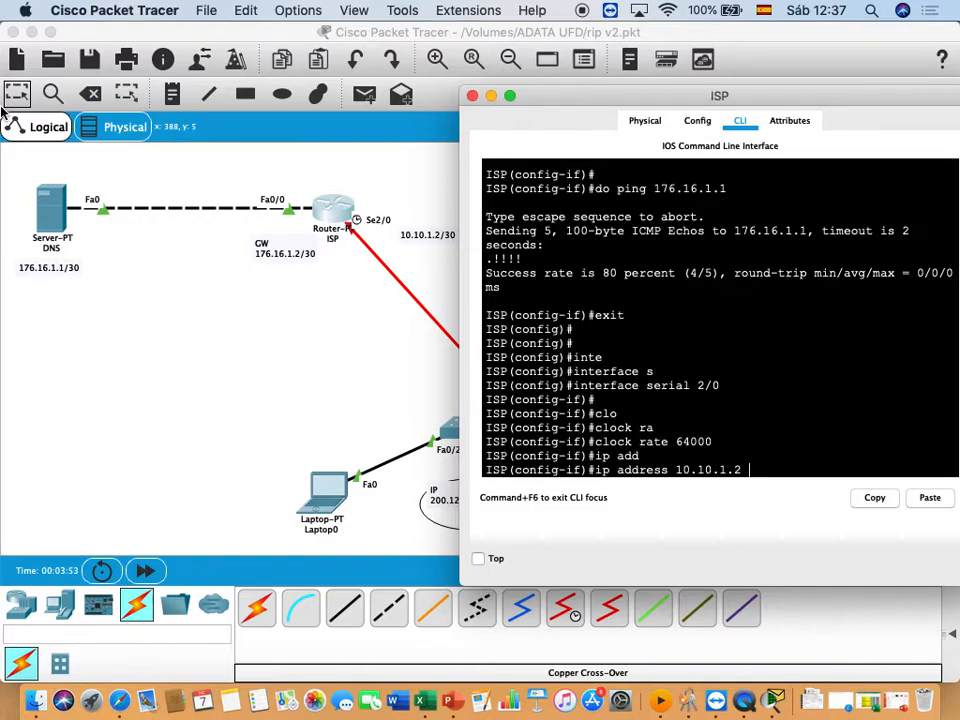
- Complete the ISP serial 2/0 address with subnet mask 255.255.255.252 and enable the interface with no shutdown
text(255.255.255.252)
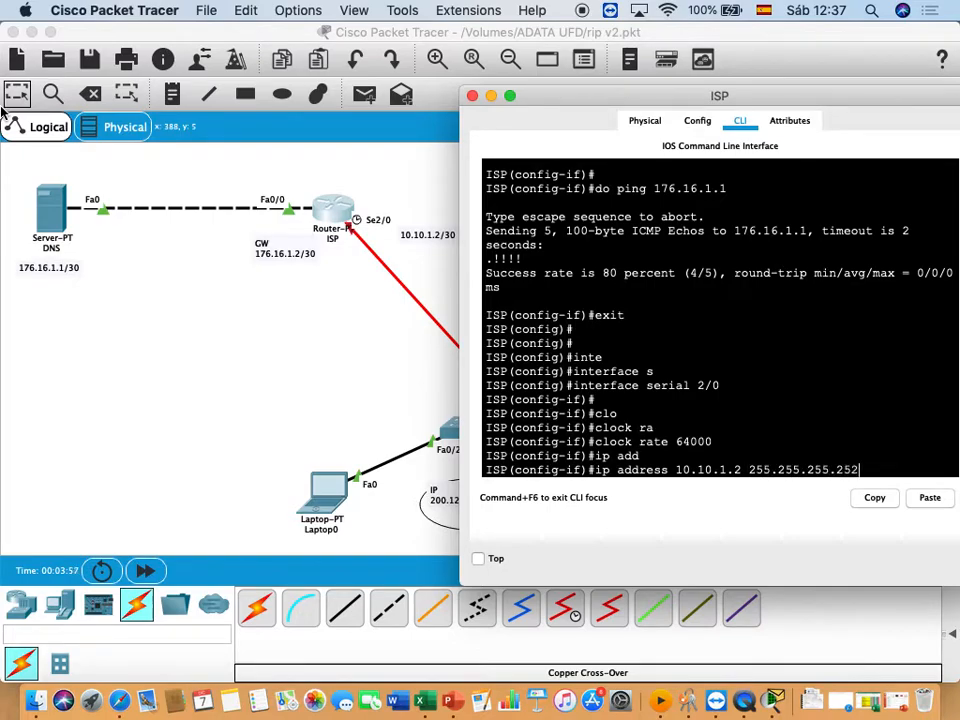
key(Return)
text(no sh)
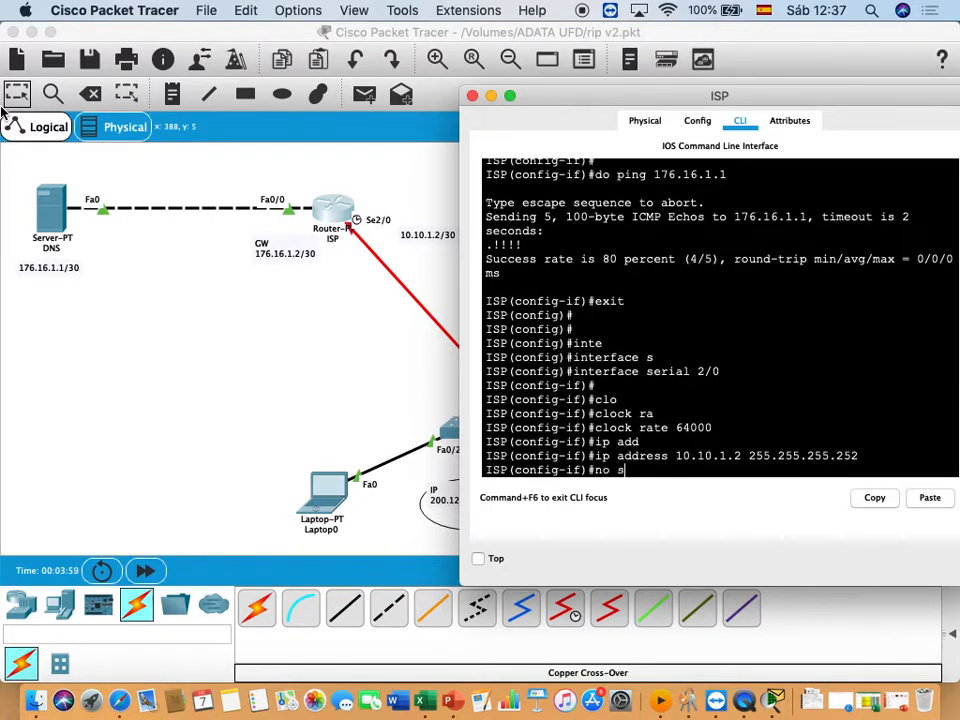
key(Tab)
key(Return)
key(Return)
key(Return)
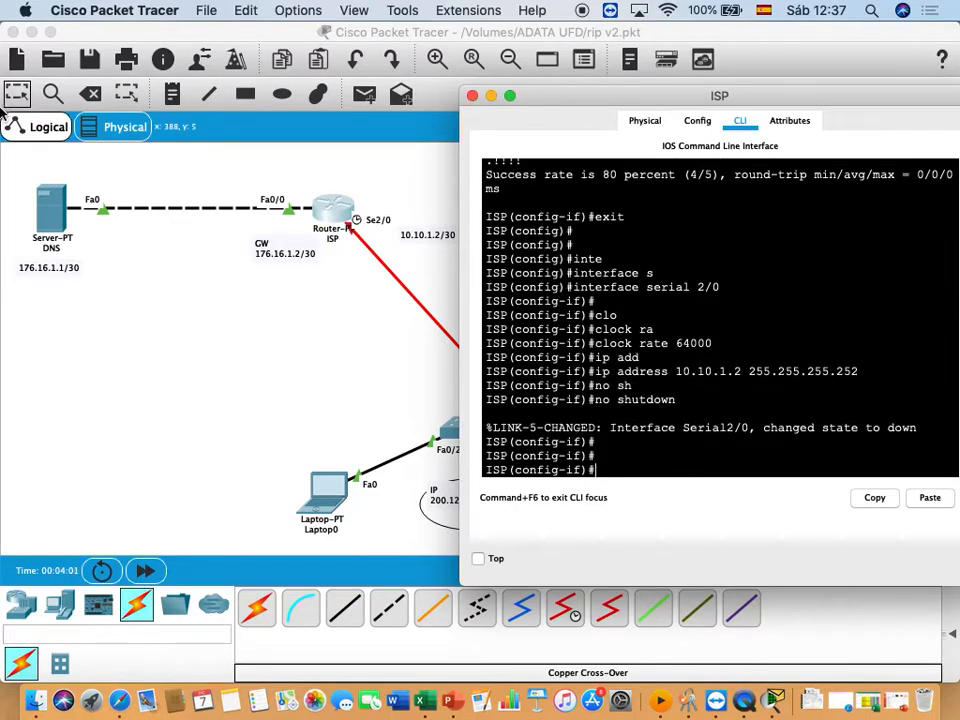
- Open the command line of router RA and log in with the console password
click(321, 349)
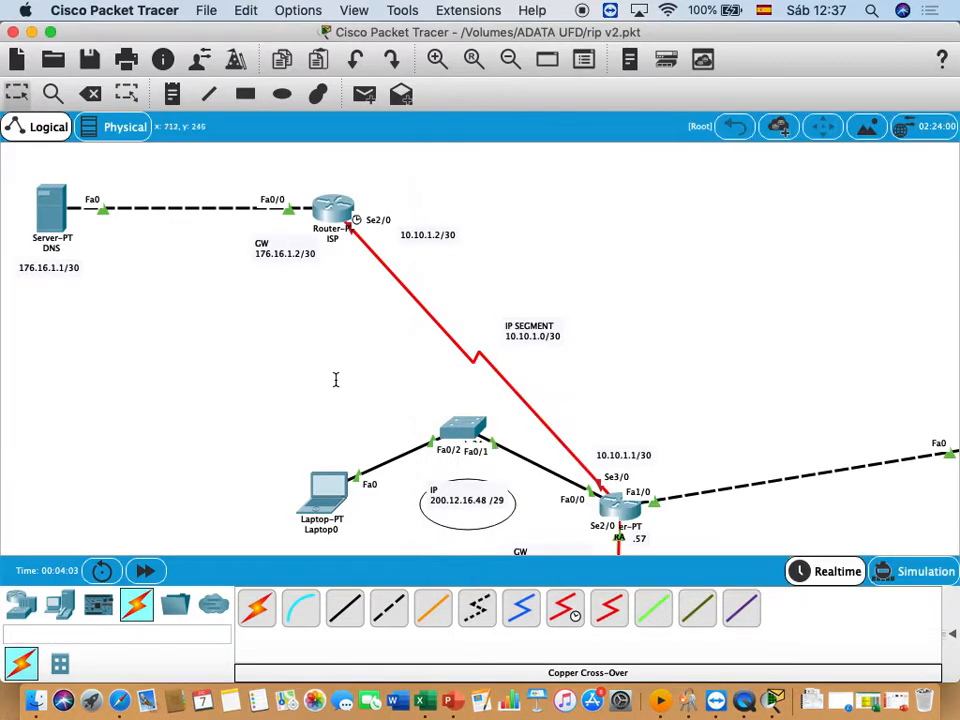
scroll(617, 370, down, 3)
scroll(617, 372, left, 3)
scroll(617, 372, right, 8)
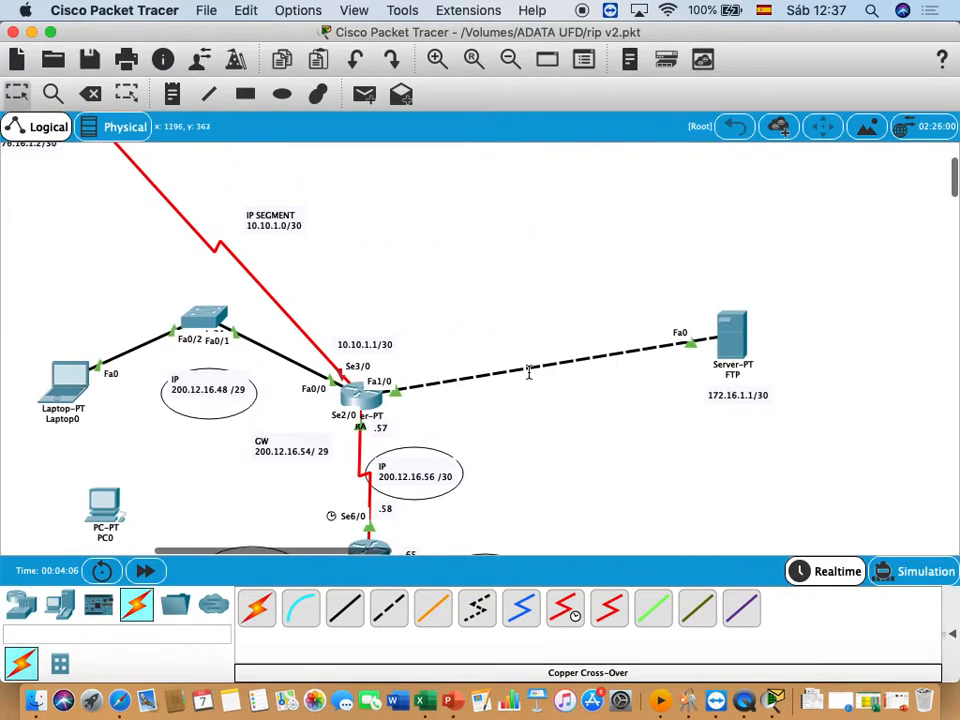
click(362, 395)
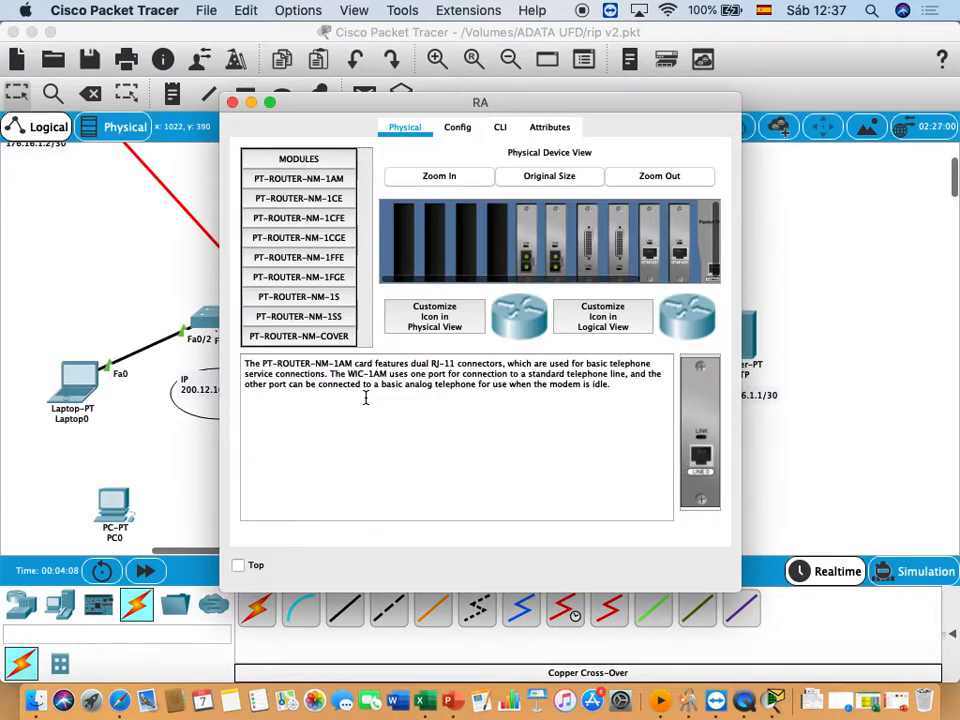
drag(405, 113, 623, 133)
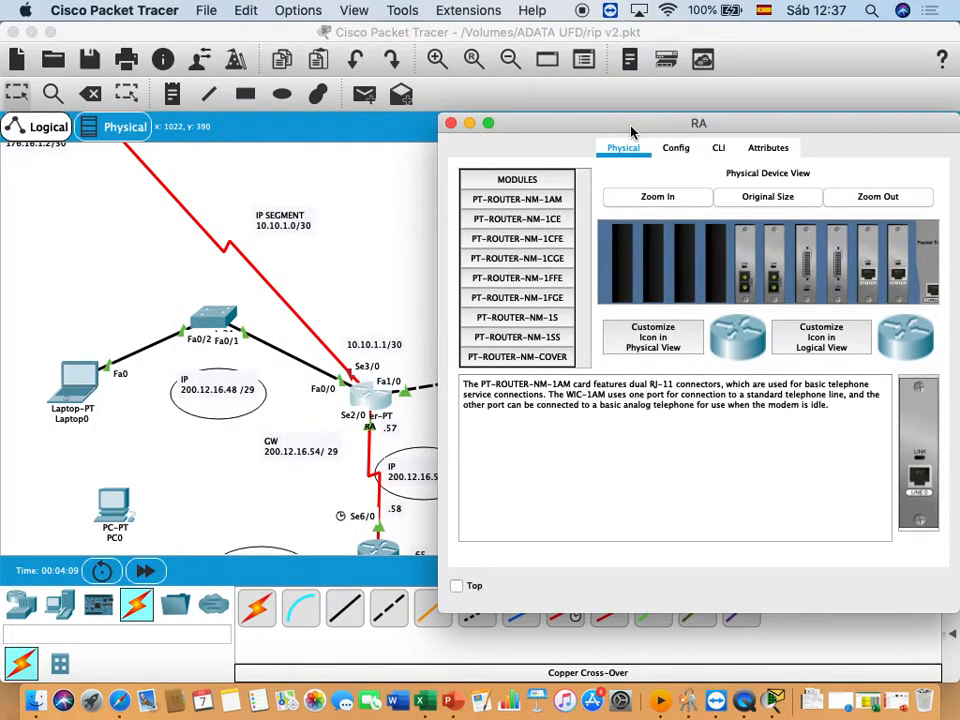
click(721, 148)
key(Return)
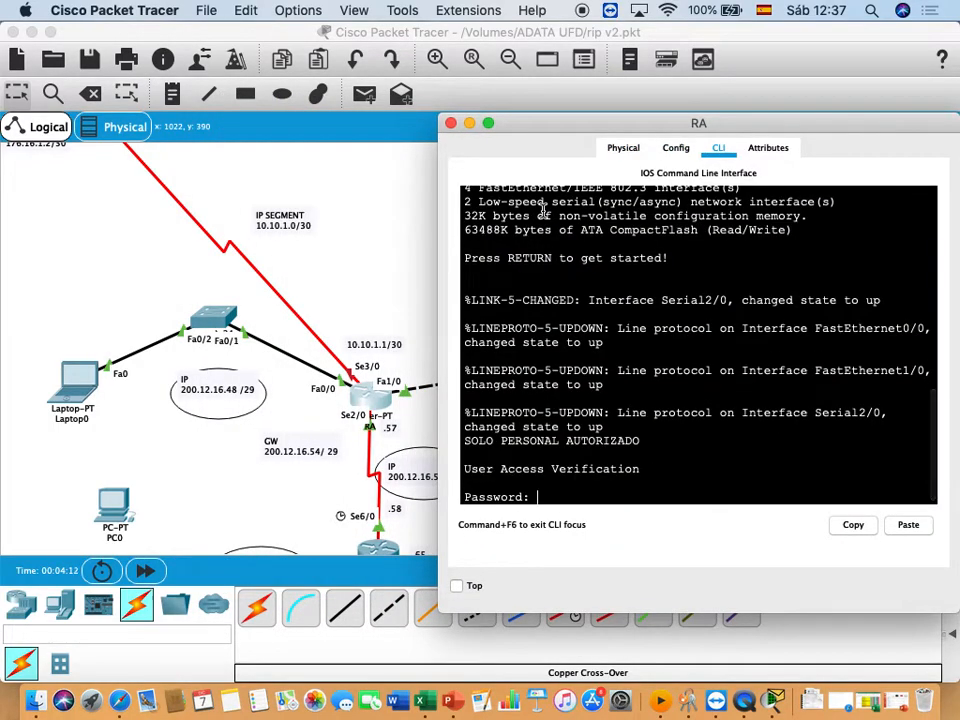
key(Return)
- Enter privileged mode on router RA and switch to global configuration mode with "config t"
text(ena)
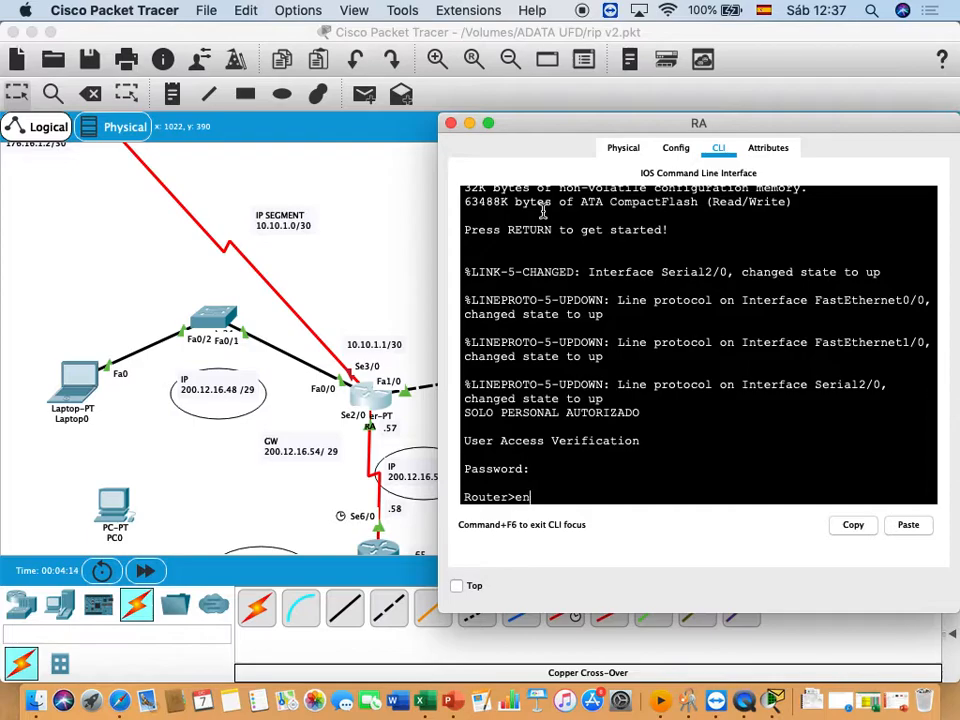
key(Tab)
key(Return)
text(c)
key(BackSpace)
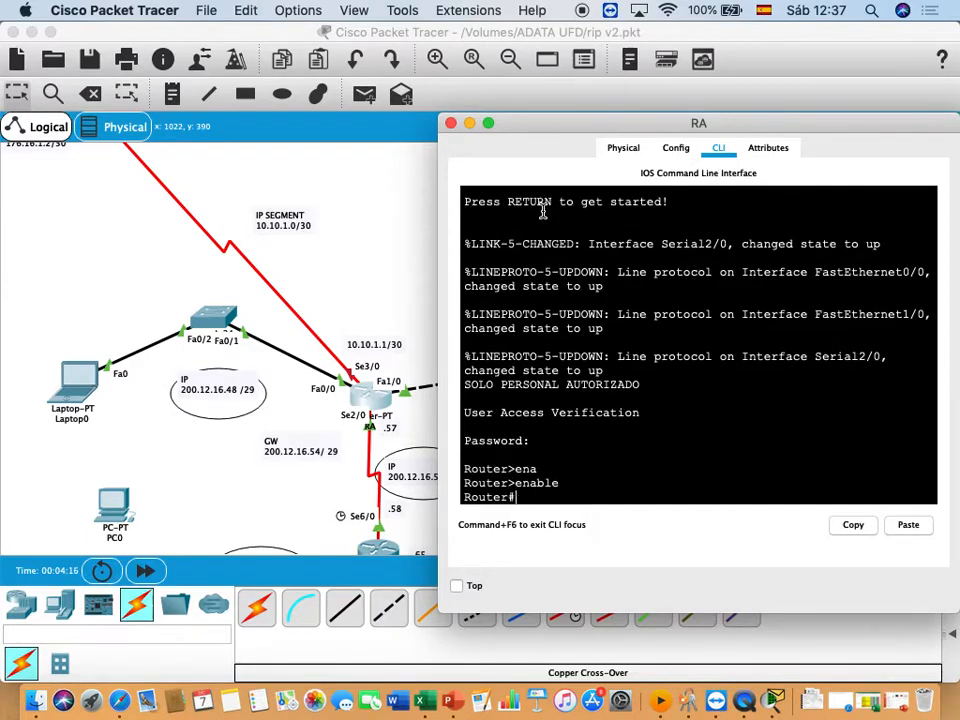
text(config t)
key(Return)
- Enter configuration mode for interface serial 3/0 on router RA
text(inte)
key(Tab)
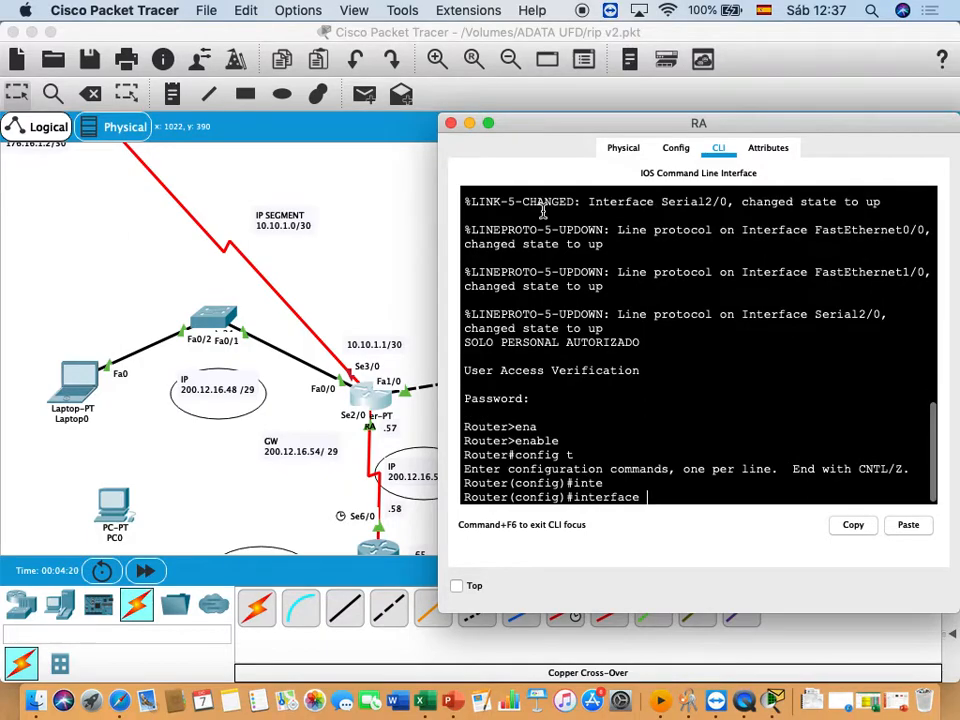
text(s)
key(Tab)
text(3/0)
key(Return)
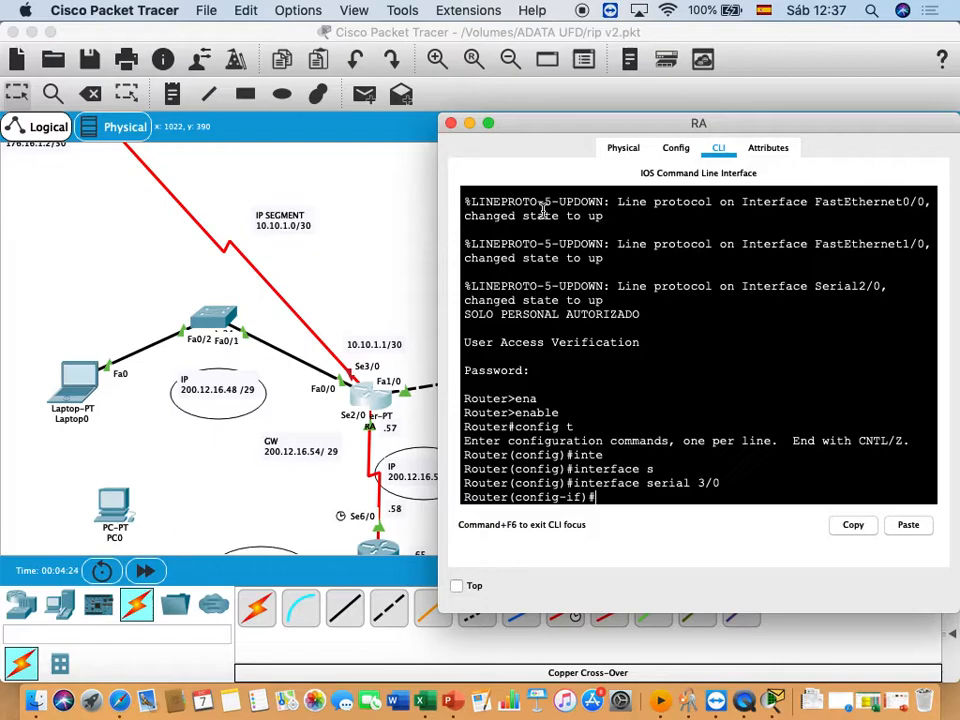
- Assign IP address 10.10.1.1 with mask 255.255.255.252 to router RA's serial 3/0 interface
text(ip add)
key(Tab)
text(10.10.1.)
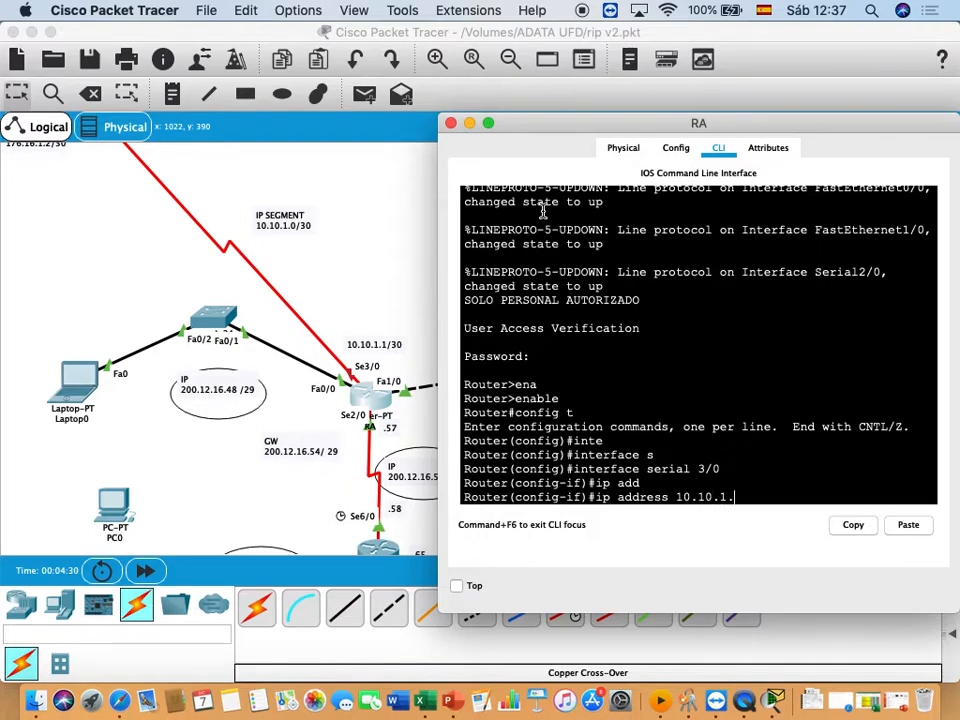
text(1 255.255.255.252)
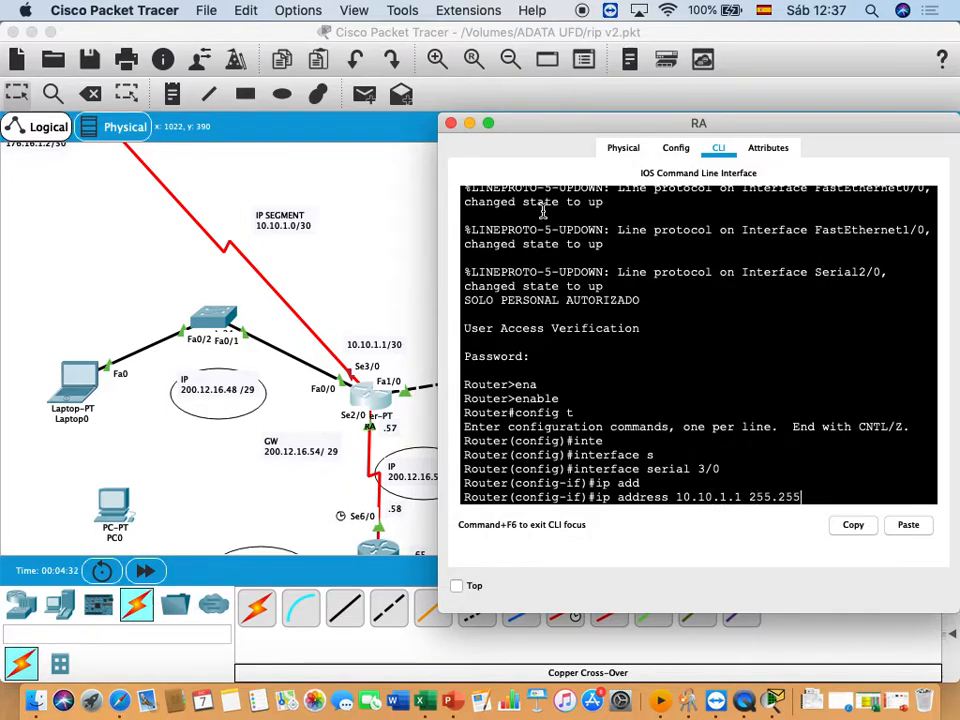
key(Return)
- Enable router RA's serial 3/0 interface with no shutdown and exit to global configuration mode
text(no sh)
key(Tab)
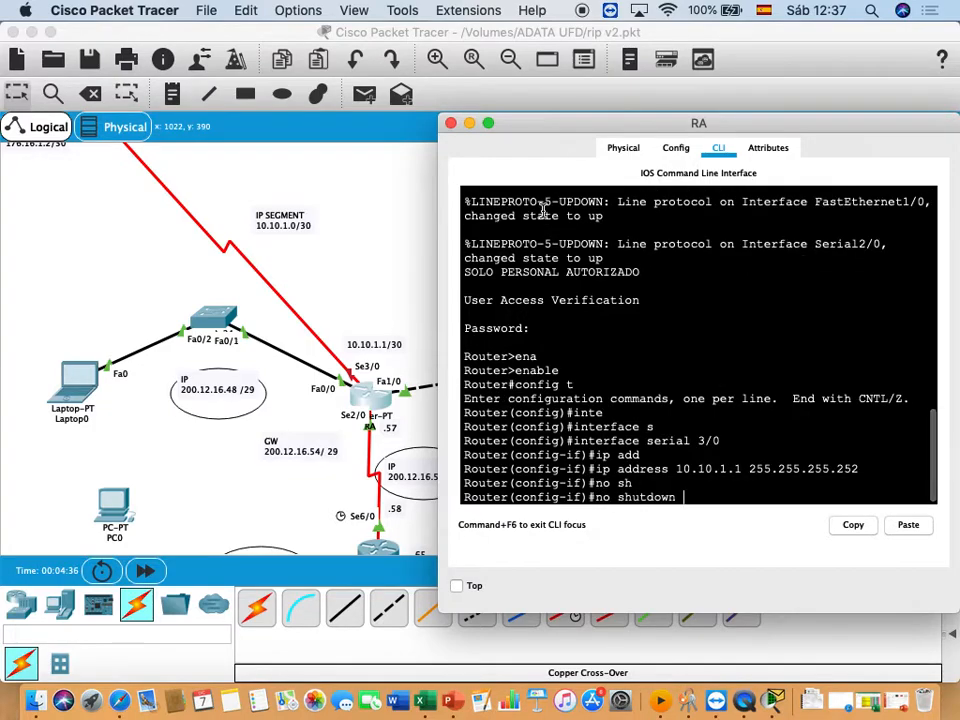
key(Return)
key(Return)
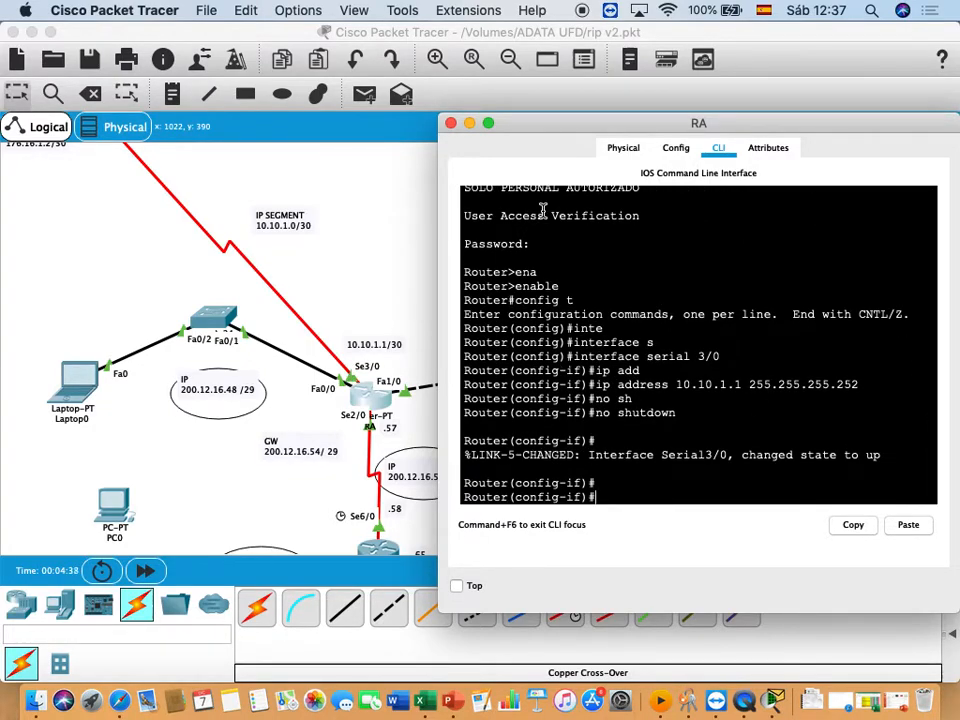
text(exi)
key(Tab)
key(Return)
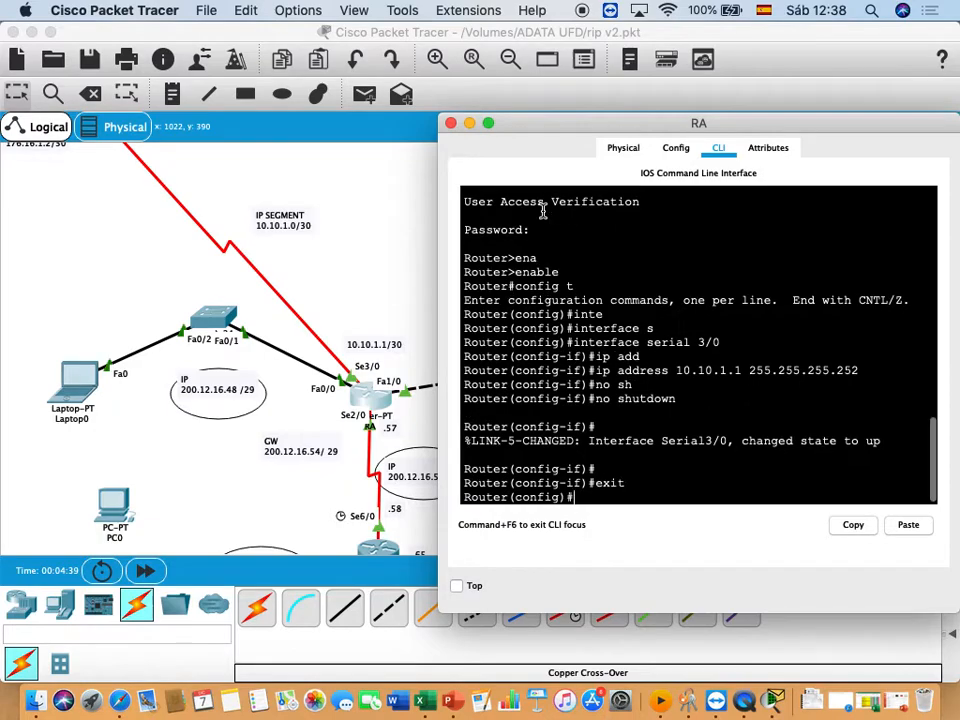
key(Return)
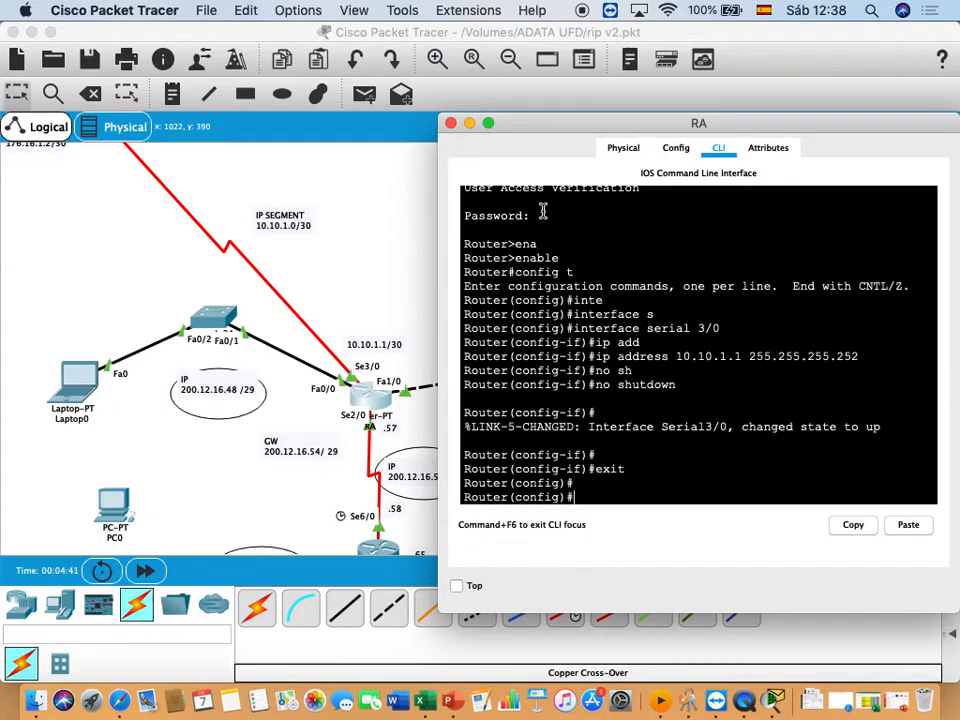
- Ping the ISP router's serial address 10.10.1.2 from router RA using "do ping"
text(do ping)
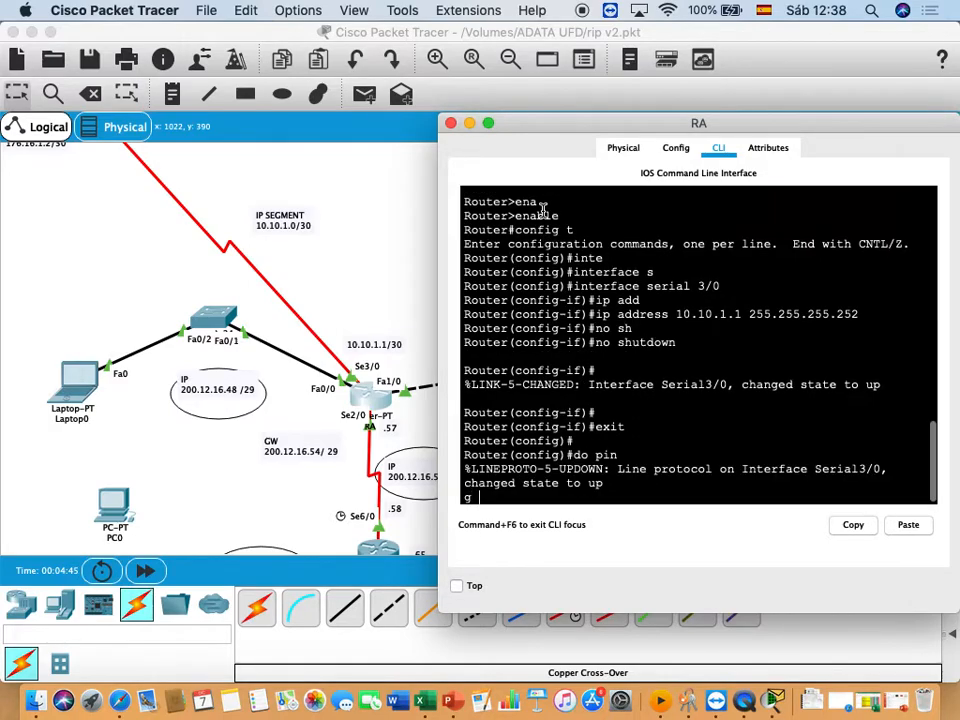
text( 10.)
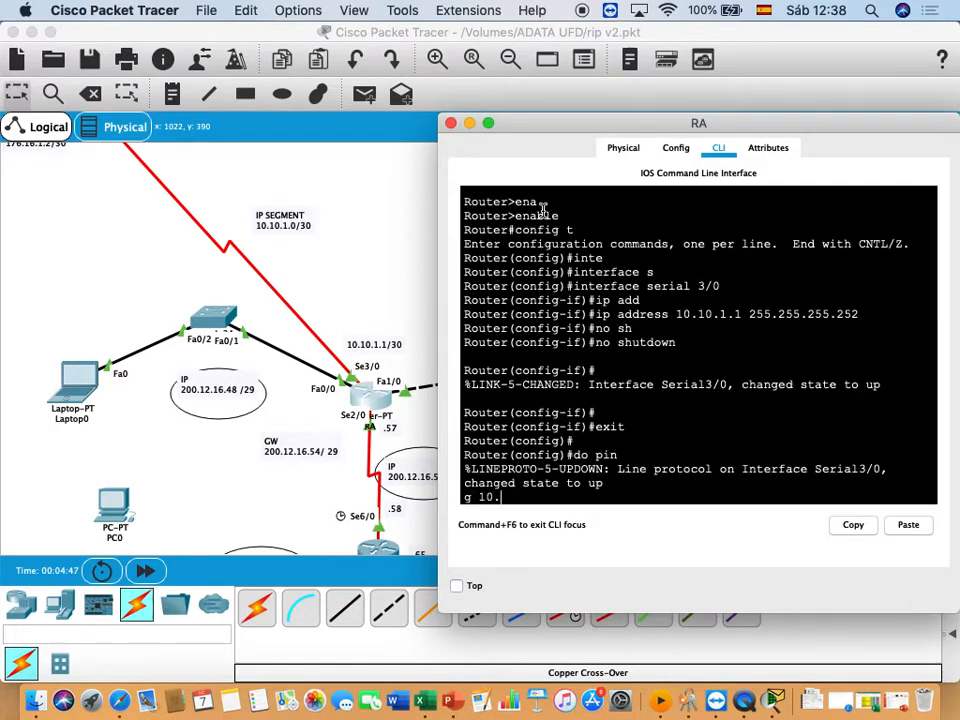
text(10.1.2)
key(Return)
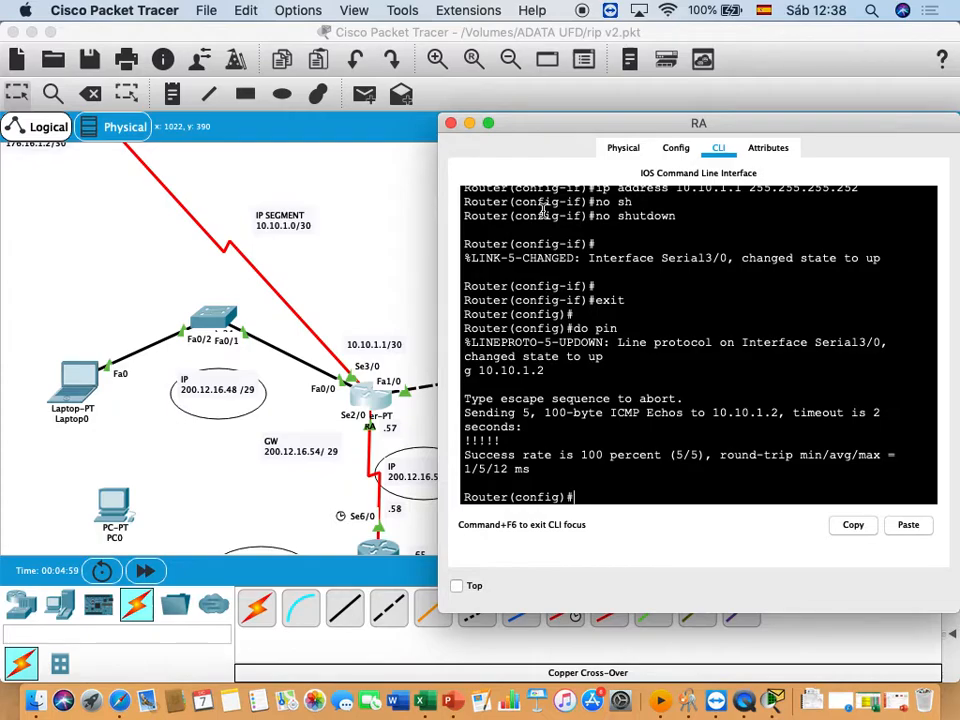
- Ping the DNS server at 176.16.1.1 from router RA using "do ping"
text(do ping 176.16.1.1)
key(Return)
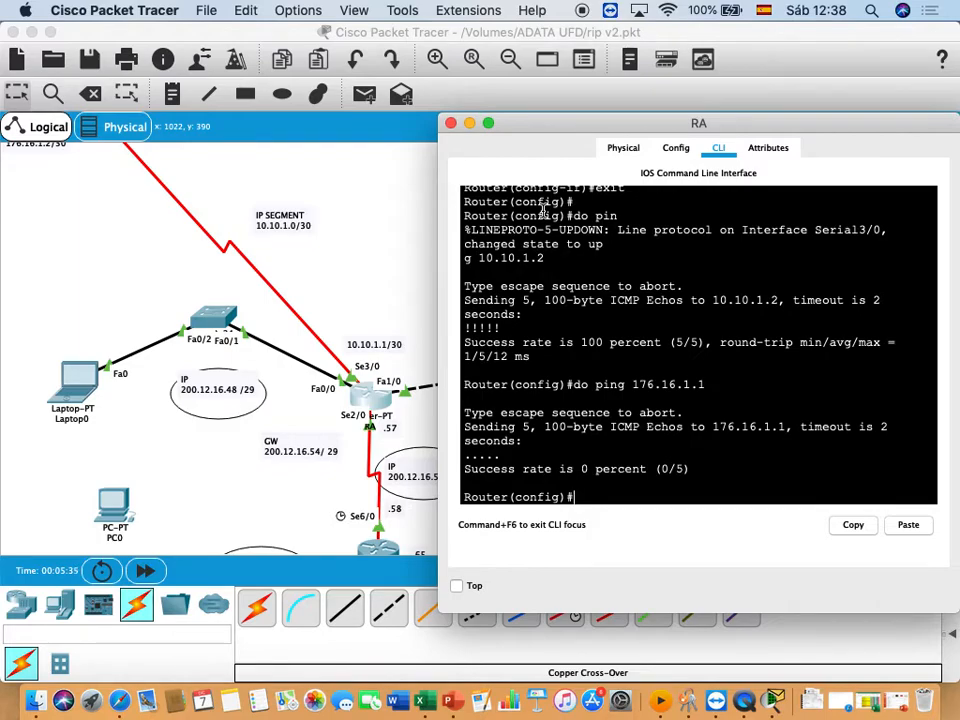
- Add a default static route on router RA with "ip route 0.0.0.0 0.0.0.0 se3/0"
text(p ro)
key(Tab)
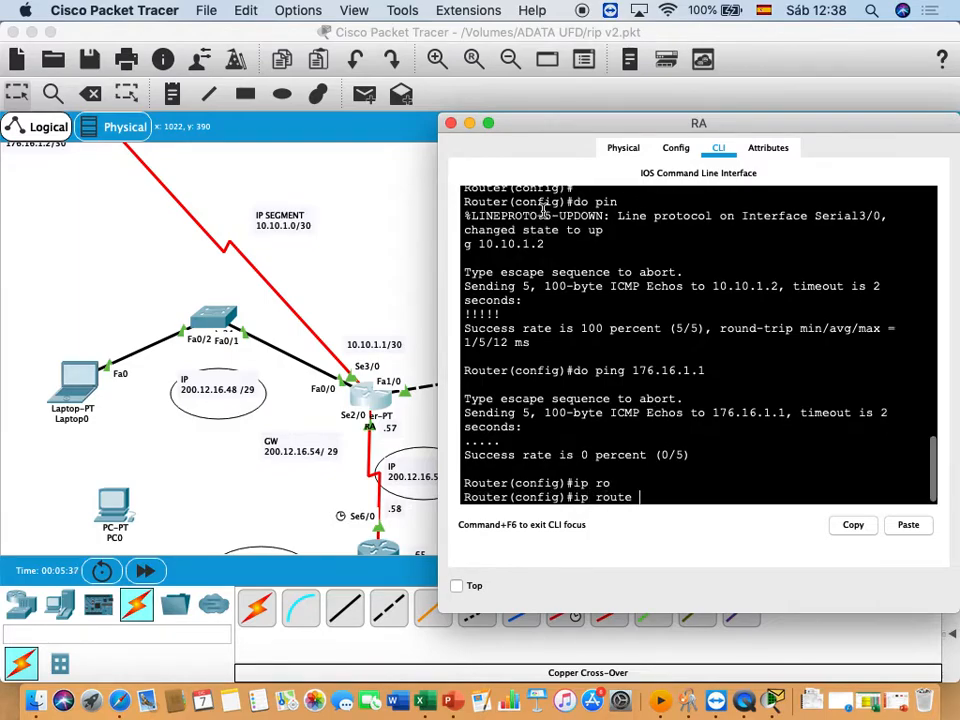
text(0.0.0.0 0.0.0.0 se3/0)
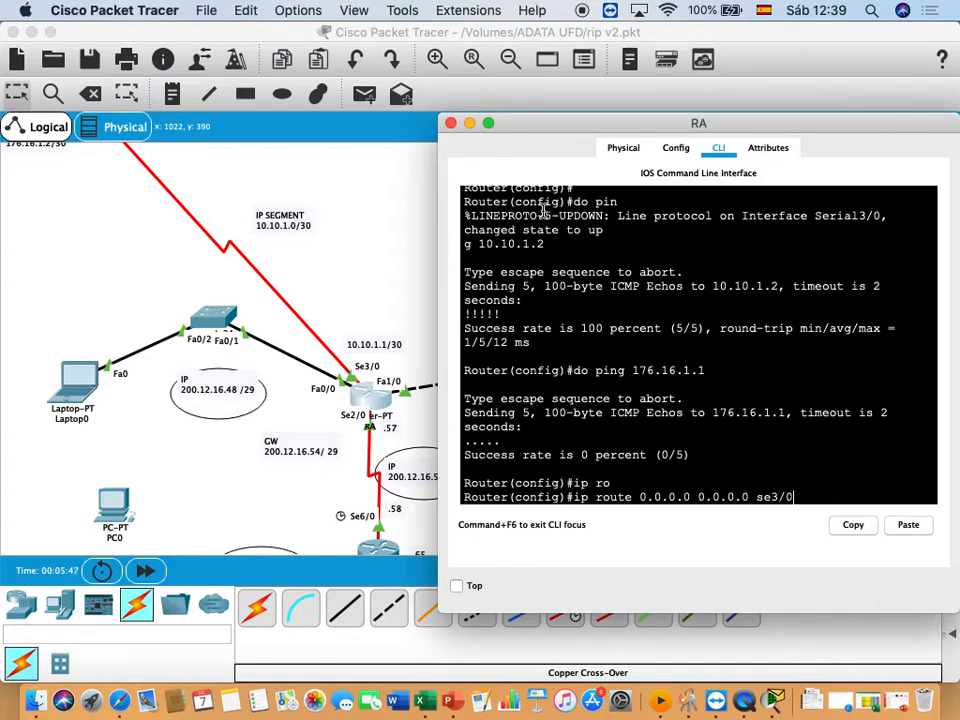
key(Return)
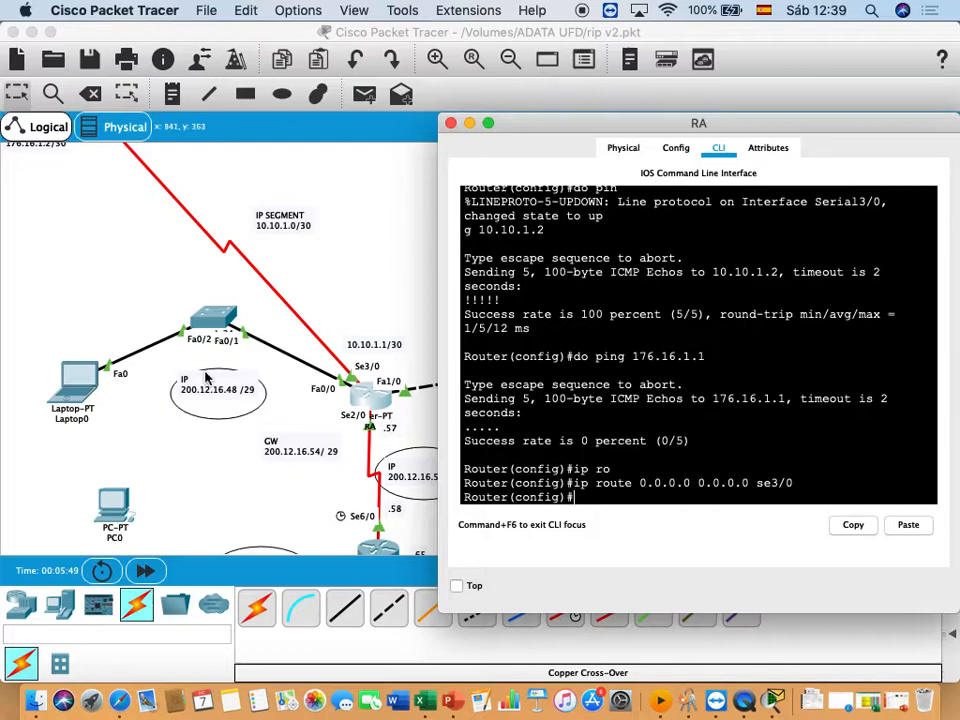
key(Return)
key(Return)
- Leave configuration mode on router RA, list its routing table with "show ip route" and highlight the static default route entry
text(end)
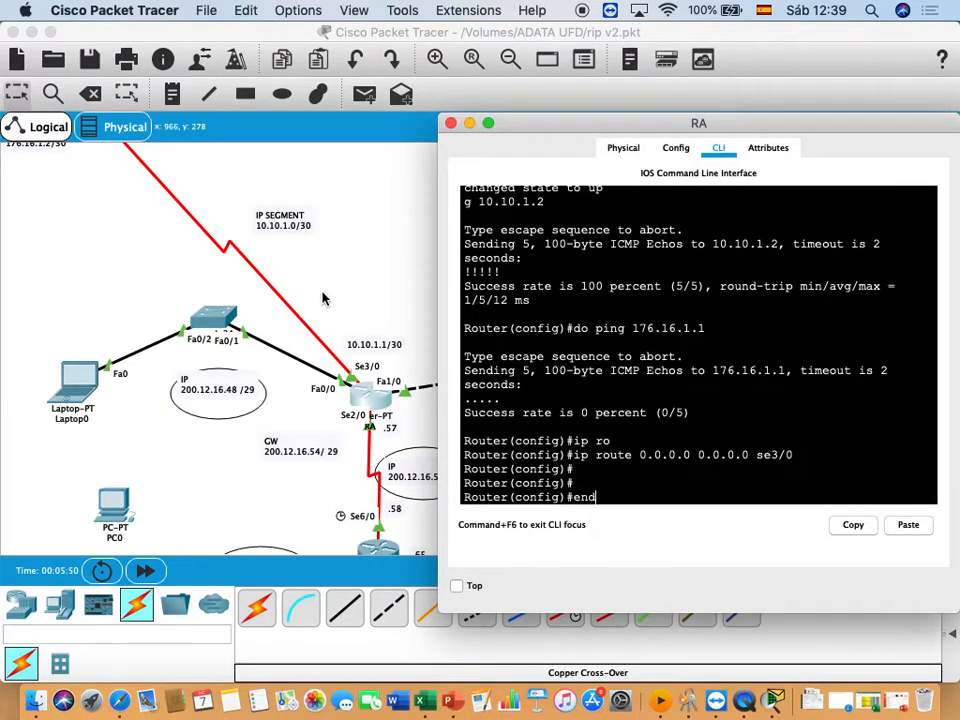
key(Return)
key(Return)
text(show ip ro)
key(Tab)
key(Return)
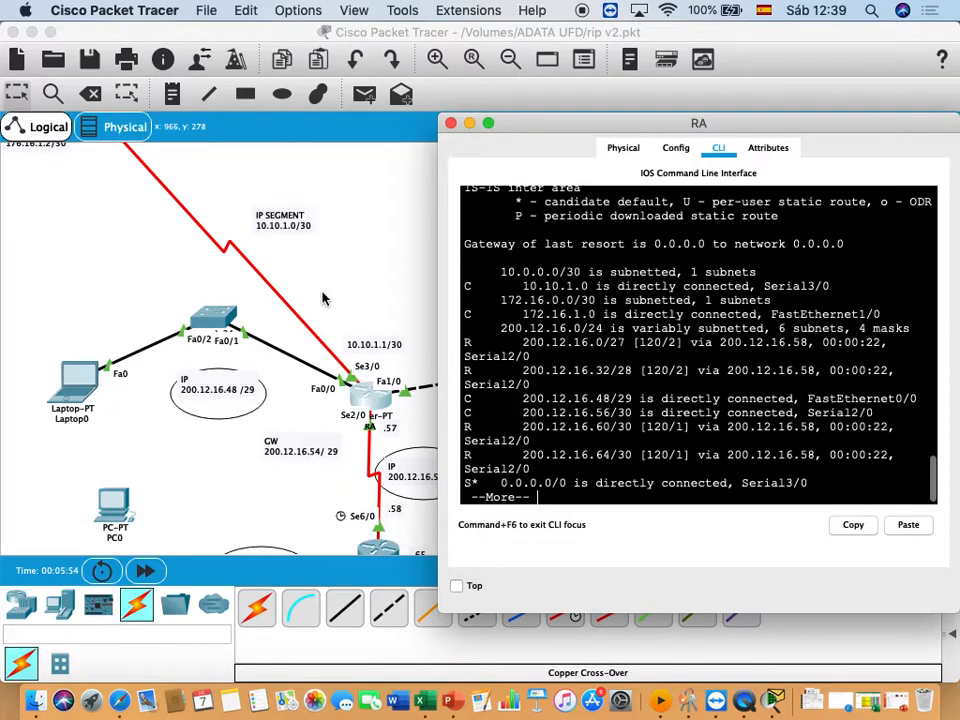
scroll(346, 314, down, 1)
scroll(346, 314, right, 1)
key(space)
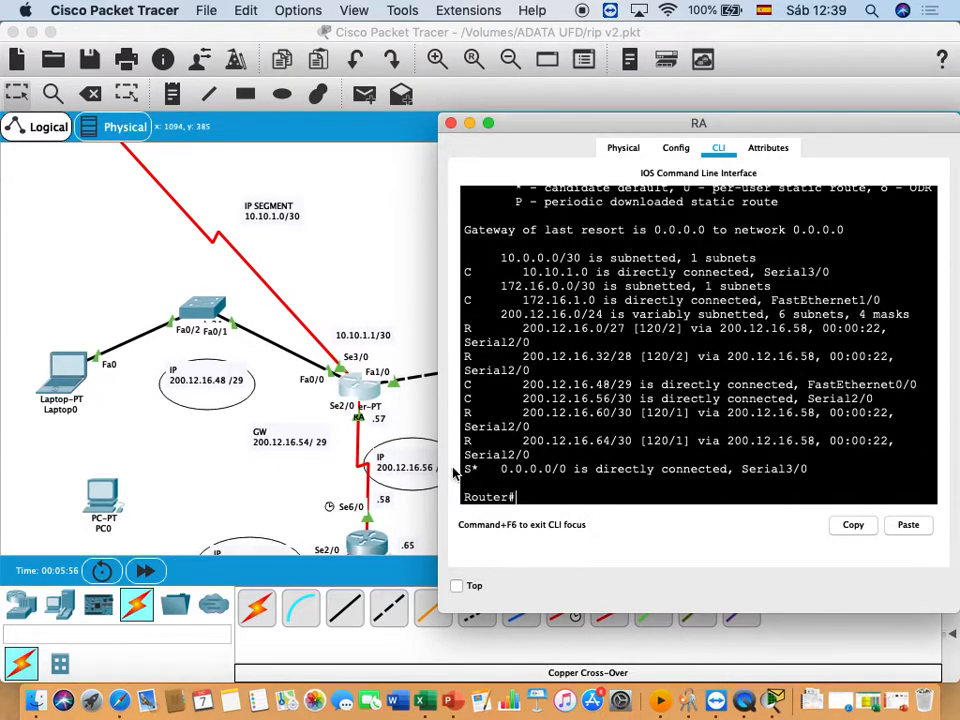
drag(465, 468, 887, 469)
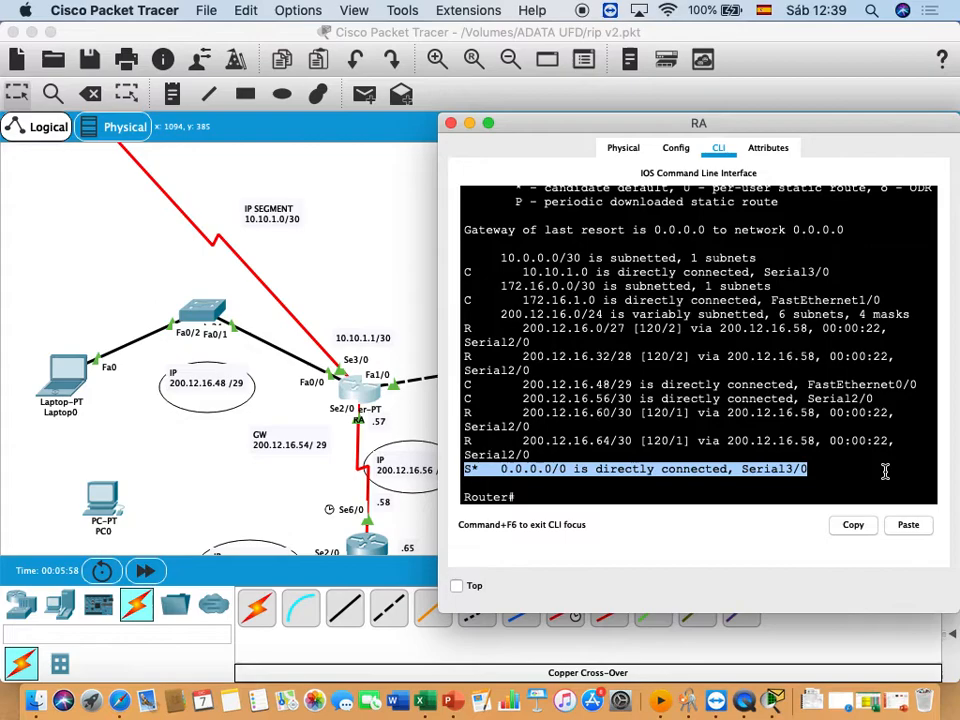
- Return to the ISP router's command line and exit the serial interface to global configuration mode
click(371, 238)
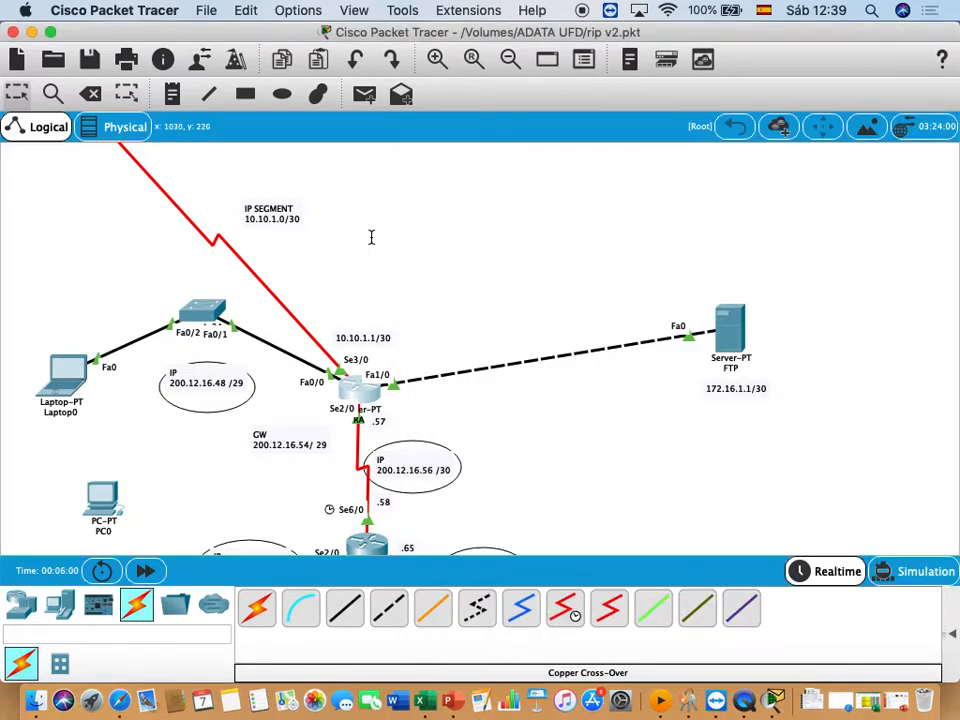
scroll(295, 288, right, 5)
scroll(295, 288, left, 6)
scroll(295, 288, down, 3)
scroll(295, 288, up, 5)
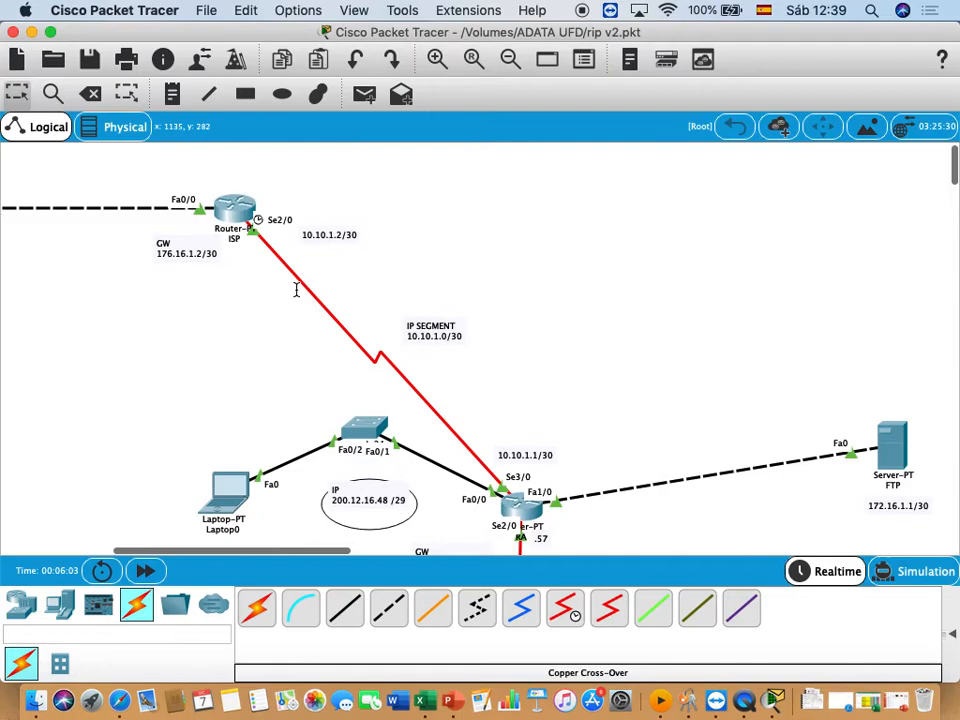
click(228, 208)
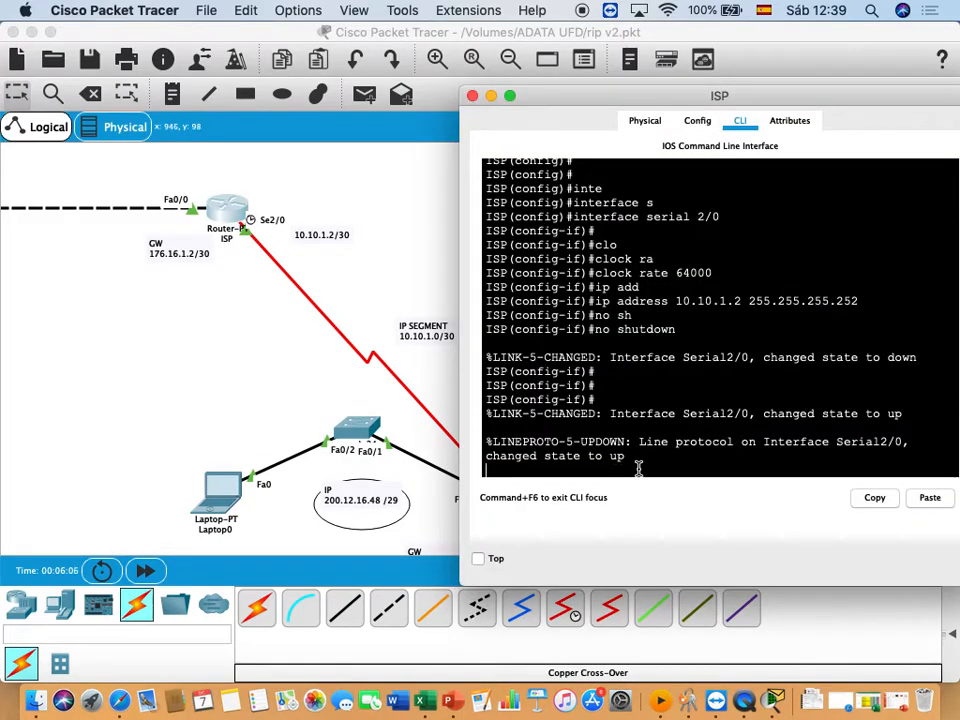
key(Return)
text(exit)
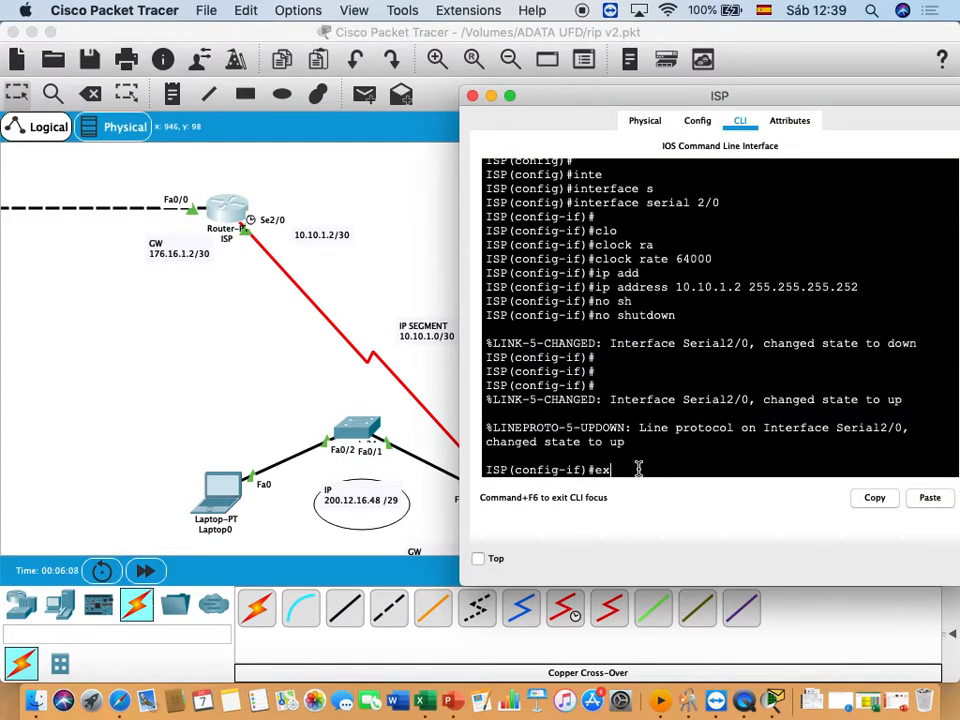
key(Return)
key(Return)
- Try to add a default static route on the ISP router with "ip route 0.0.0. 0.0.0.0 se2/0"
text(ip r)
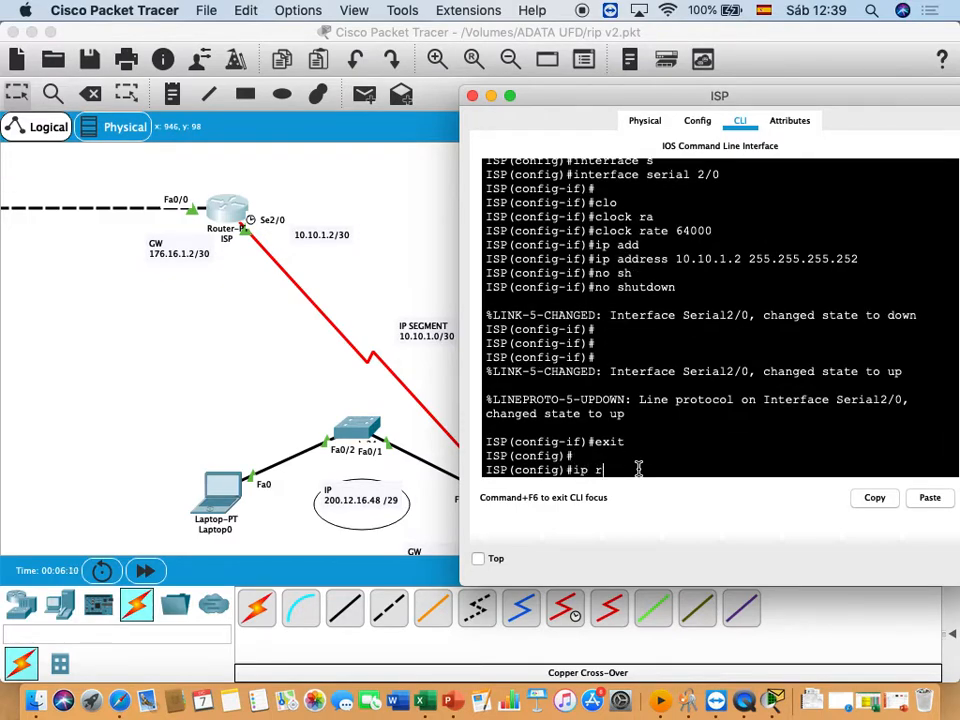
text(o)
key(Tab)
text(0.0.0)
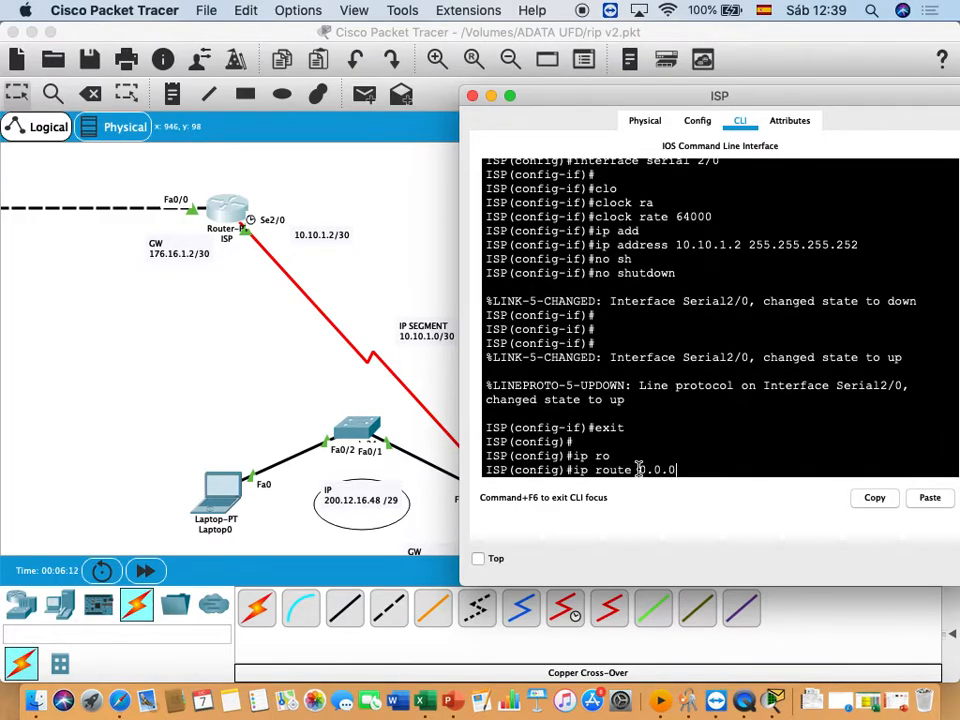
text(. 0.0.0.0 se2/)
key(Return)
- Leave configuration mode on the ISP router and list its routing table with "show ip route"
text(end)
key(Return)
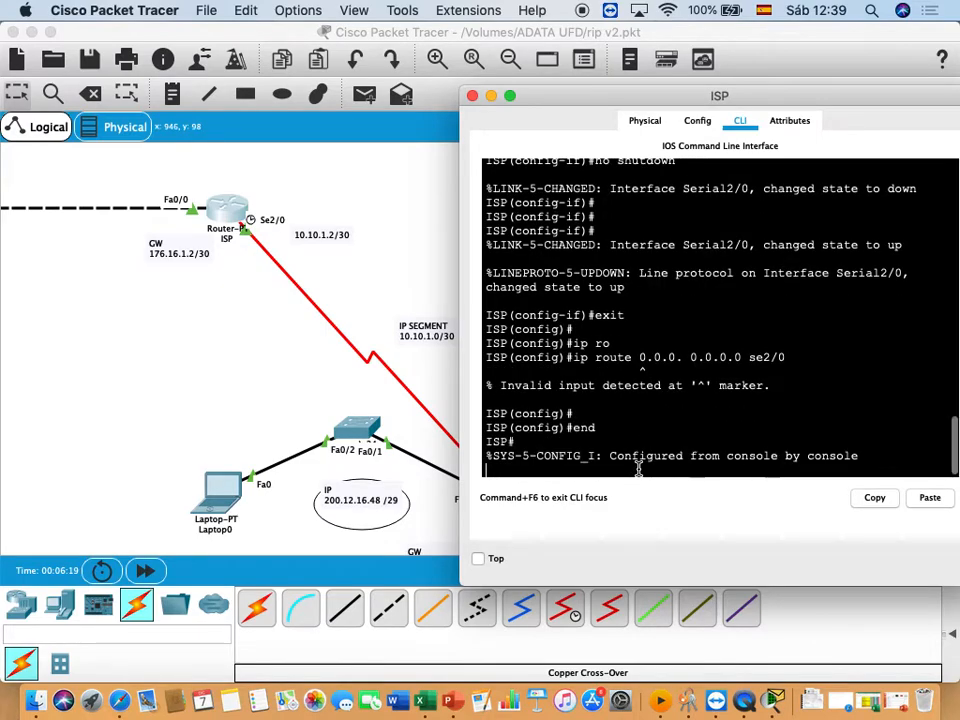
key(Return)
key(Return)
text(show ip ro)
key(Tab)
key(Return)
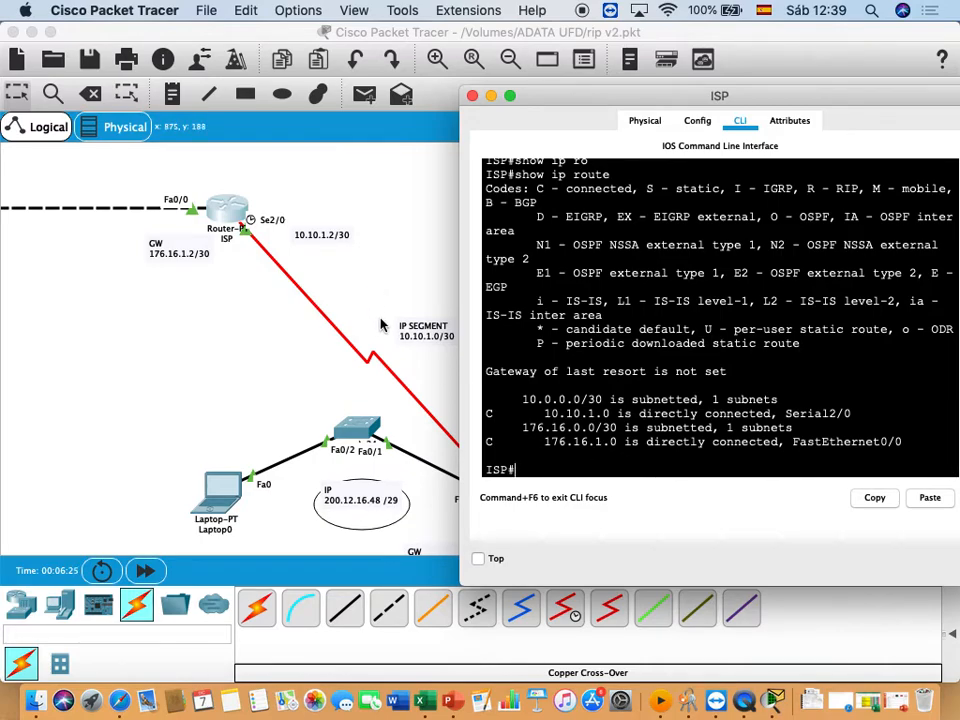
- Re-enter configuration mode on the ISP router and add the default static route with "ip route 0.0.0.0 0.0.0.0 se2/0"
text(config t)
key(Return)
text(ip route 0.0.0. 0.0.0.0 se2/0)
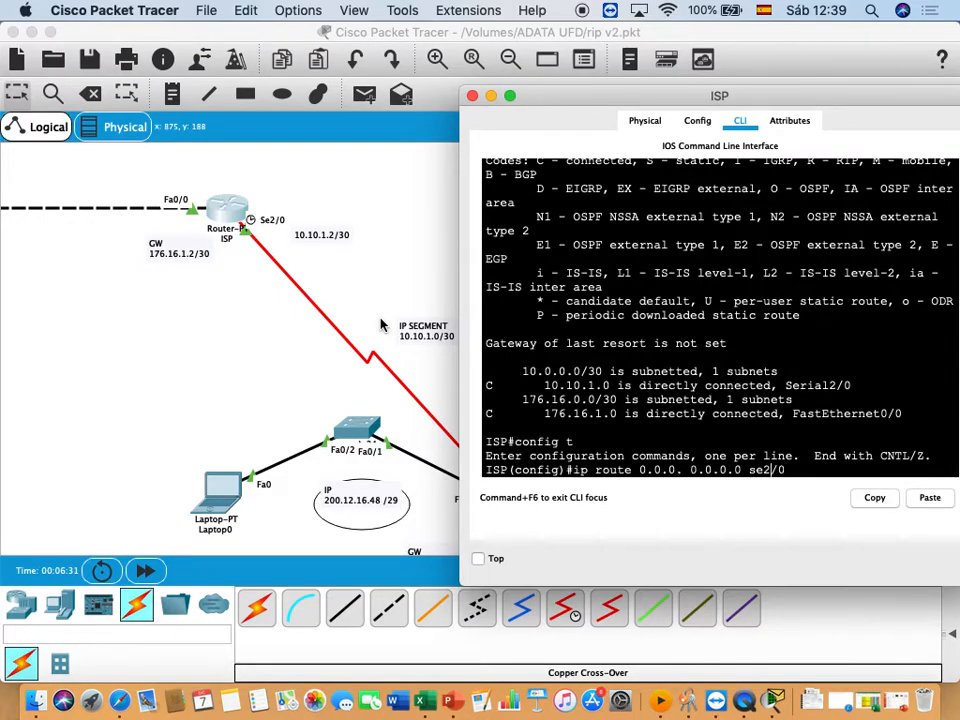
key(Left)
key(Left)
key(Left)
key(Left)
text(0)
key(Return)
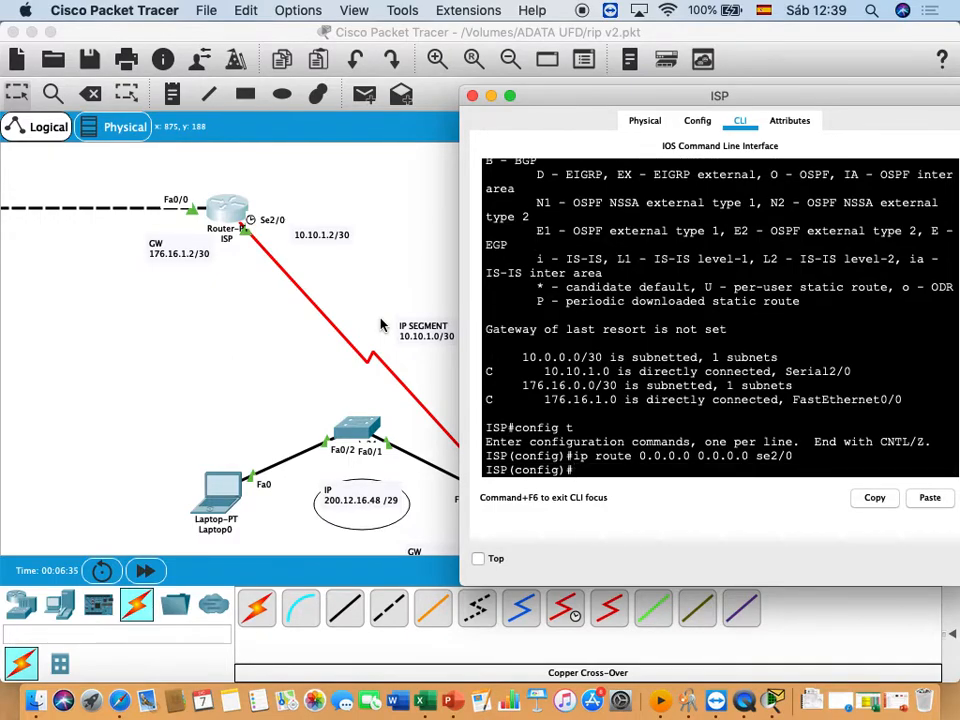
- Leave configuration mode on the ISP router, list the routing table again and highlight the static default route entry
text(end)
key(Return)
key(Return)
text(show ip route)
key(Return)
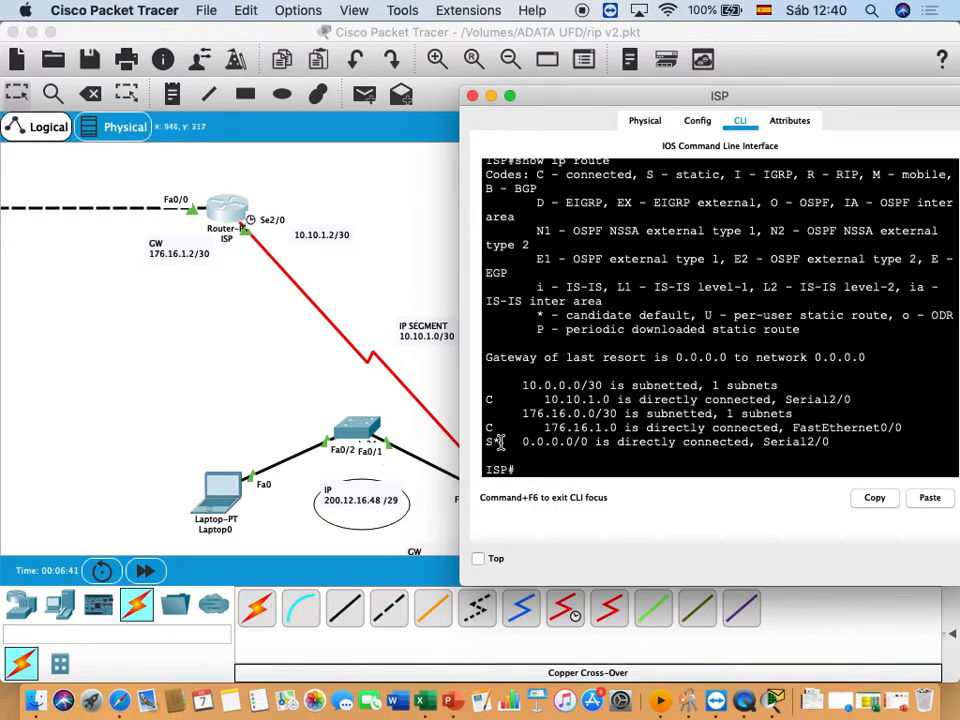
drag(487, 441, 835, 443)
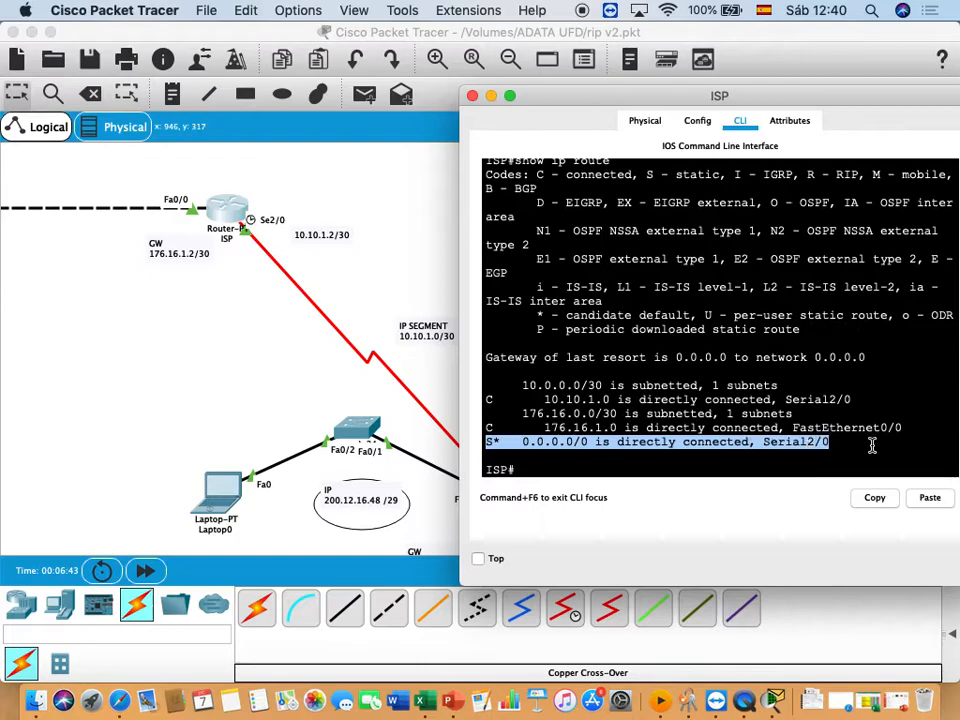
click(489, 244)
- Return to router RA's command line and ping the DNS server at 176.16.1.1
click(440, 255)
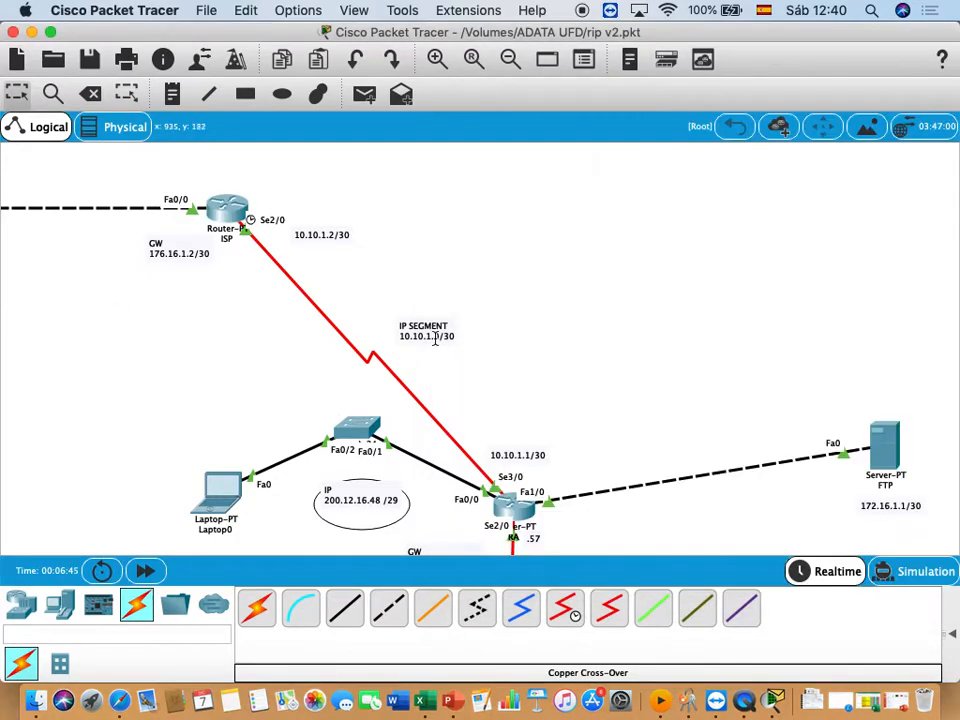
click(512, 493)
click(514, 493)
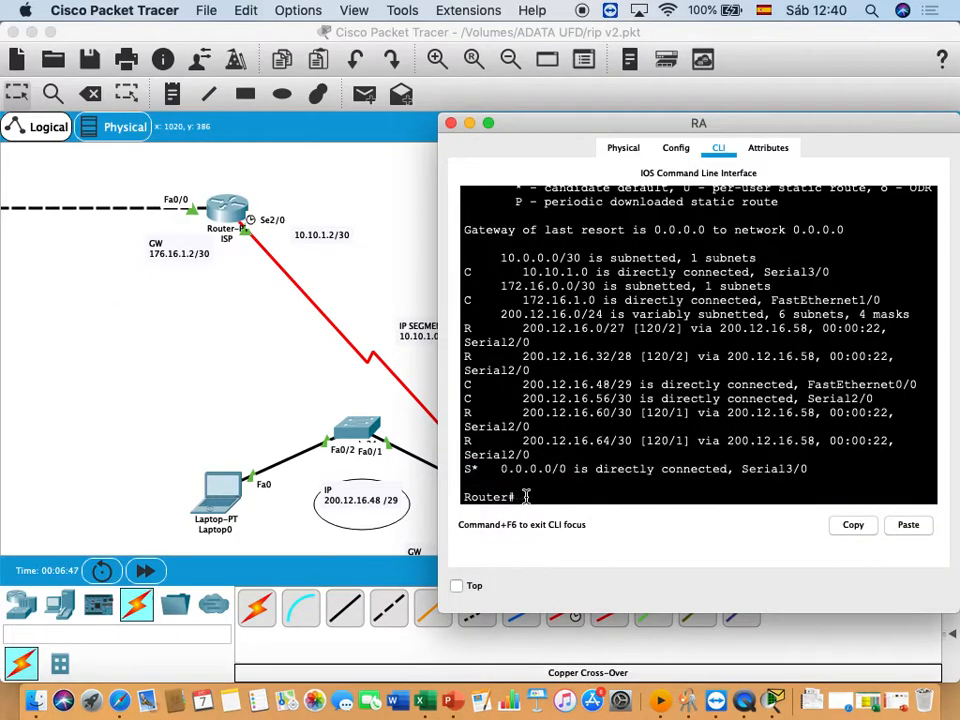
key(Up)
key(Up)
key(Up)
key(Down)
key(Down)
key(Down)
text(ping 176.16.1.1)
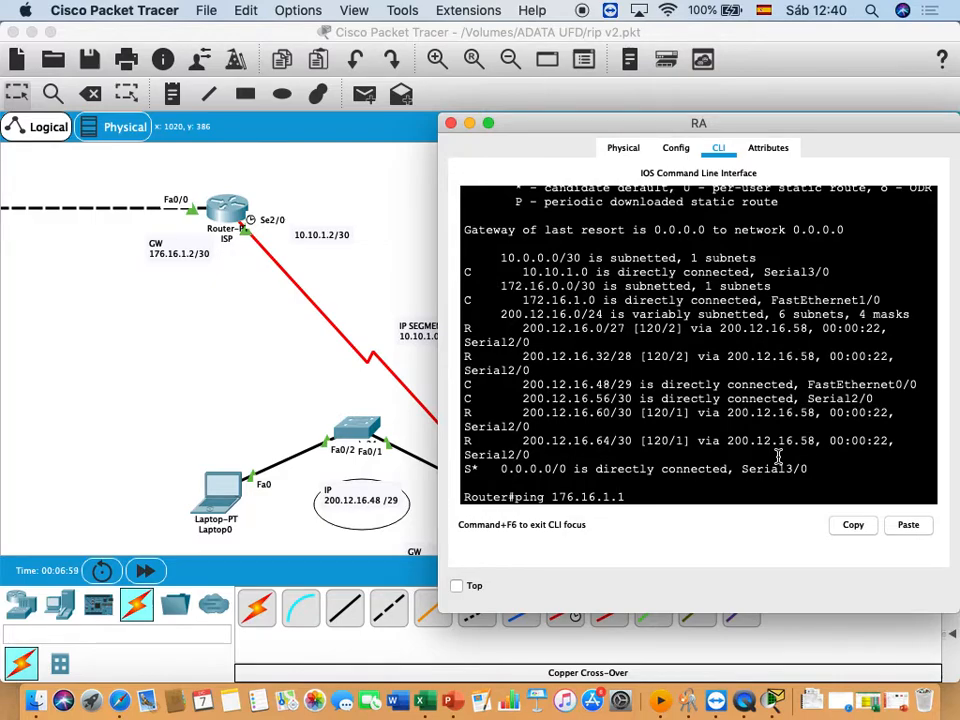
key(Return)
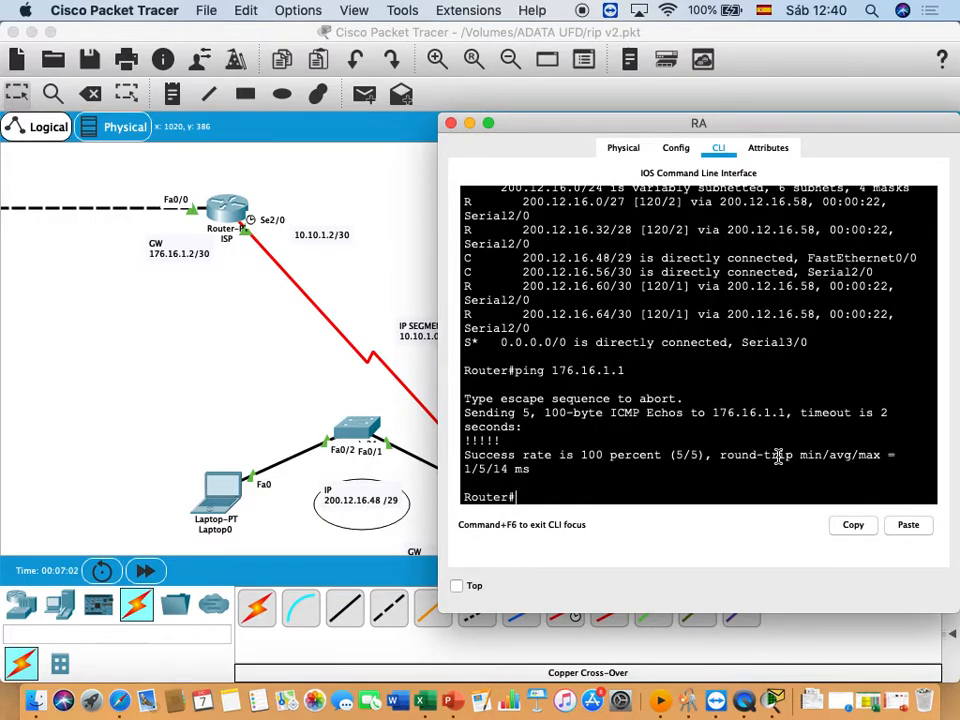
- Open Laptop1's command prompt in place of its IP configuration and start a continuous ping with "ping -t 176.16.1.1"
click(263, 380)
scroll(325, 380, down, 3)
scroll(325, 380, down, 7)
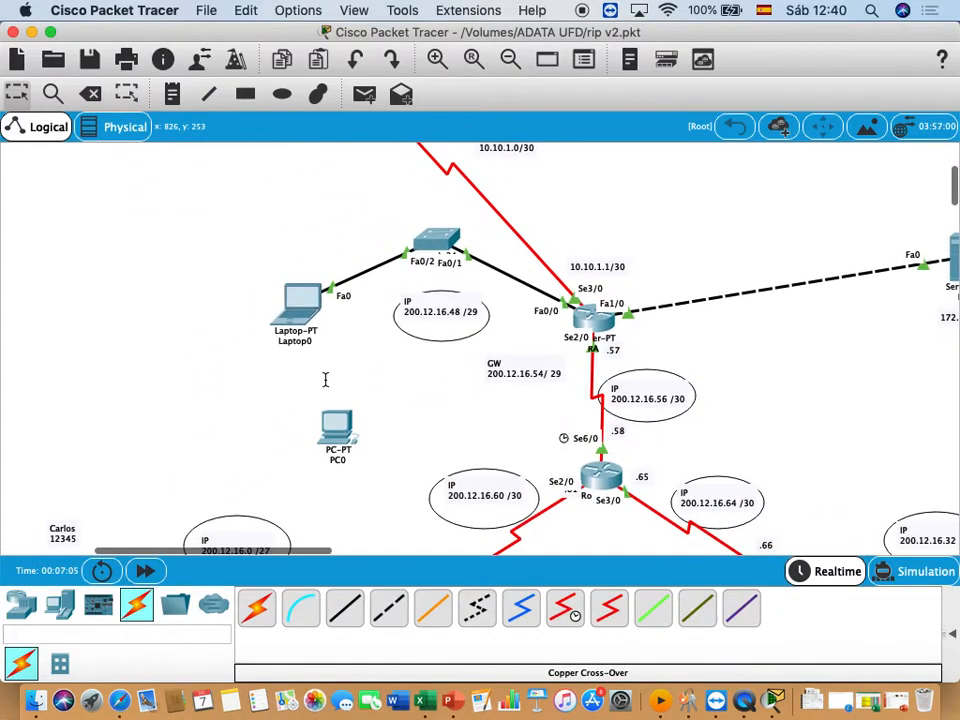
scroll(325, 378, right, 5)
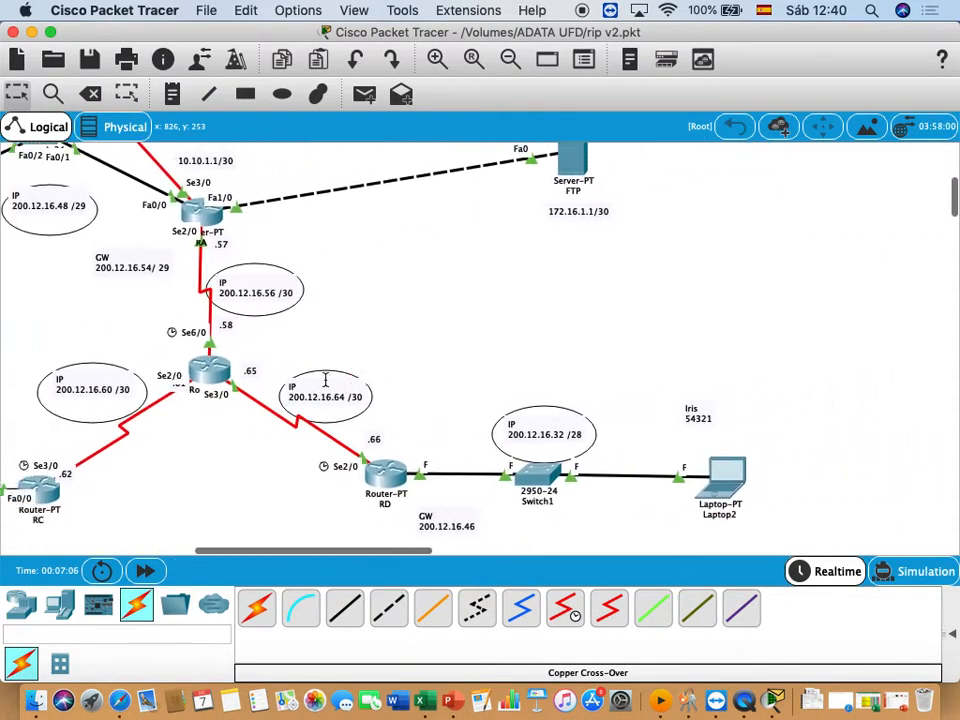
scroll(325, 378, left, 10)
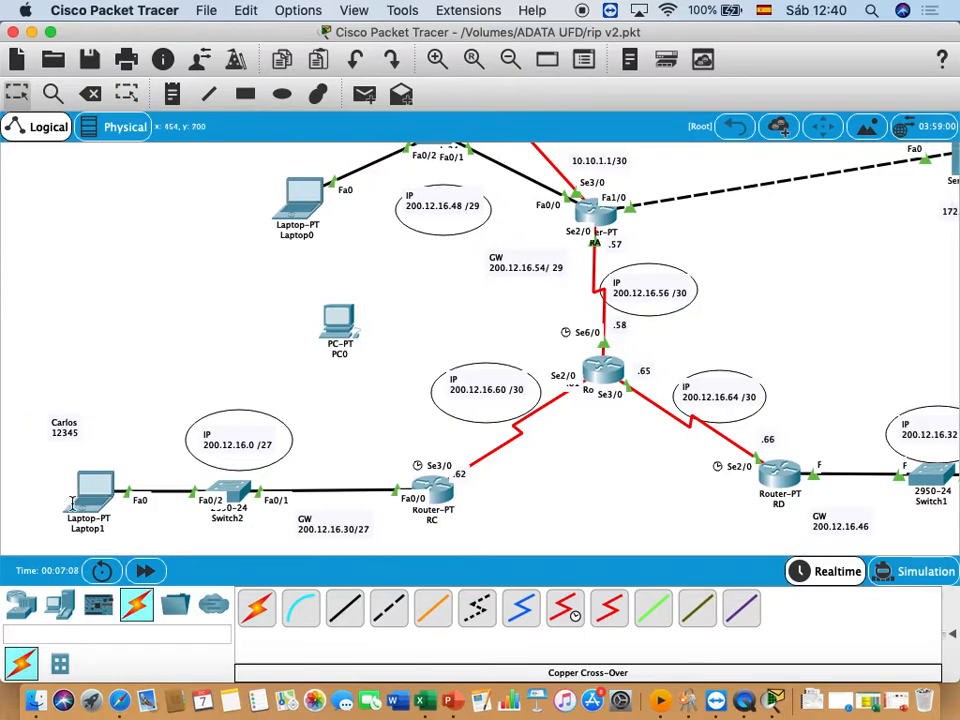
click(90, 490)
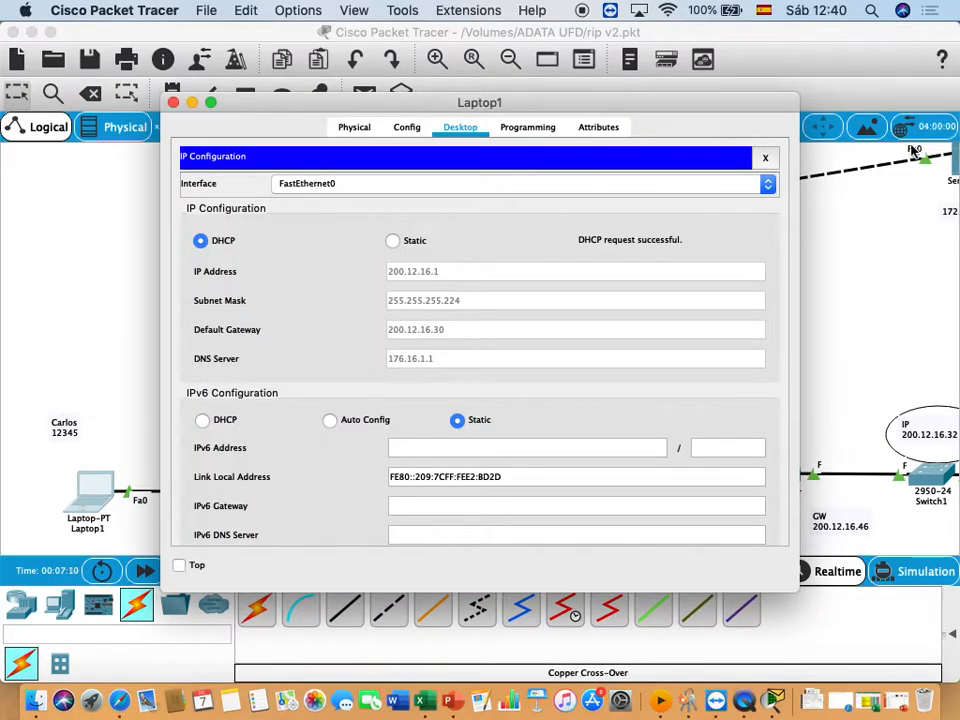
click(767, 159)
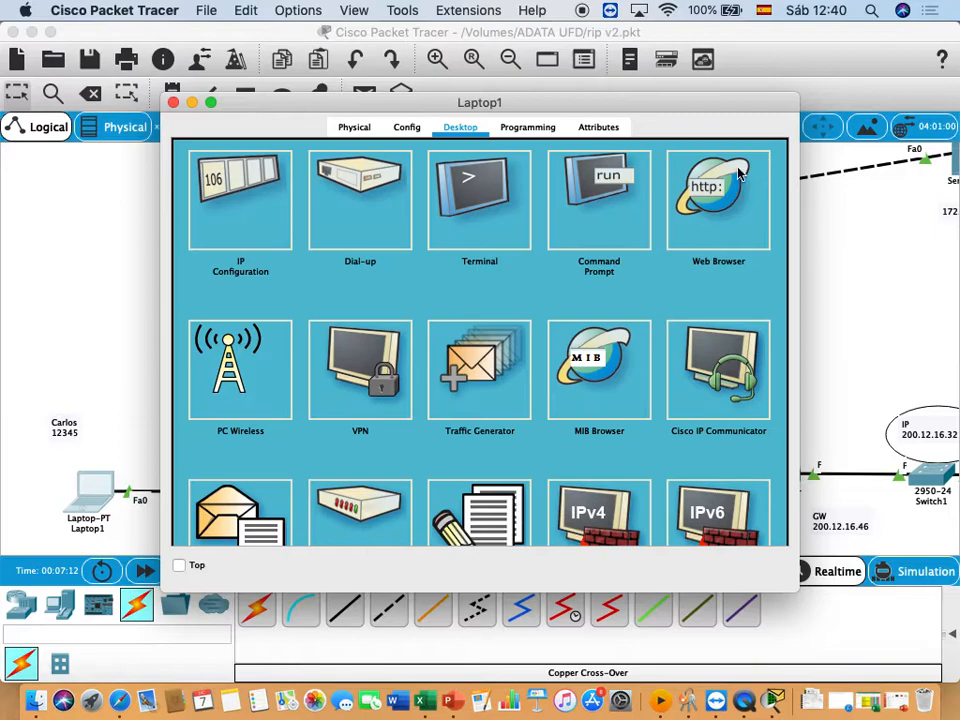
click(587, 180)
text(ping t)
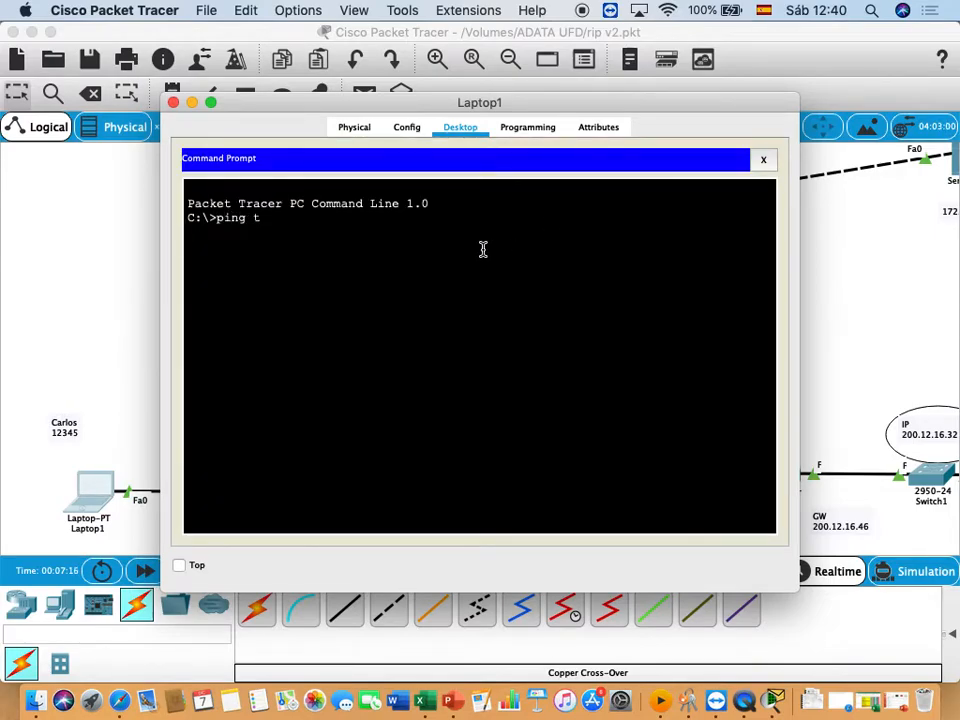
key(BackSpace)
text(-t 176.16.1.1)
key(Return)
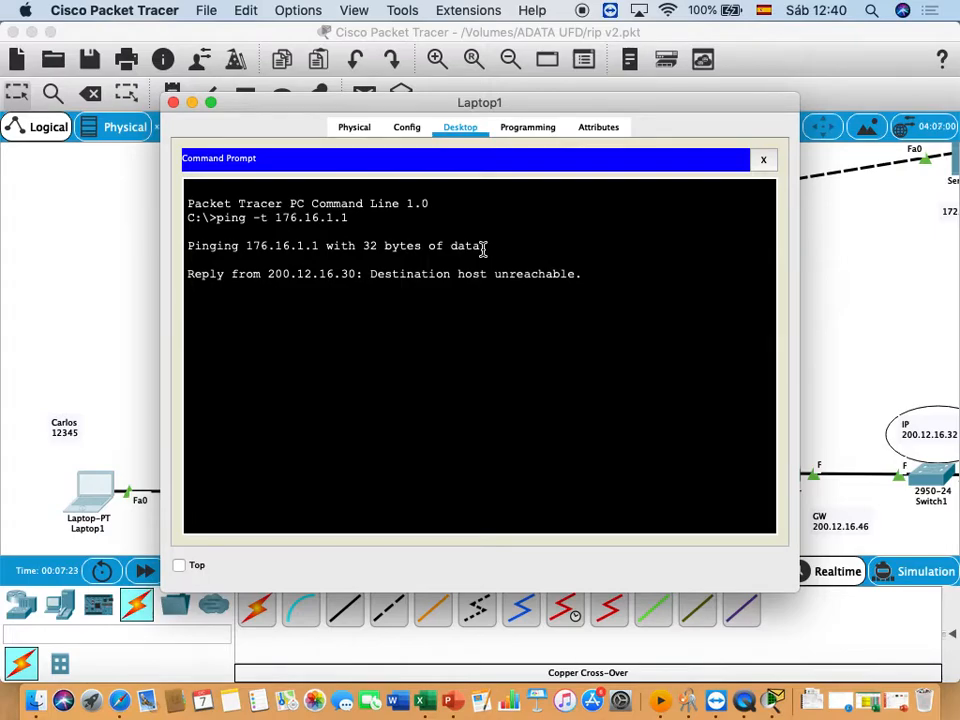
- Open router RC's command line, log in with the console password and enter privileged mode with "enable"
click(118, 249)
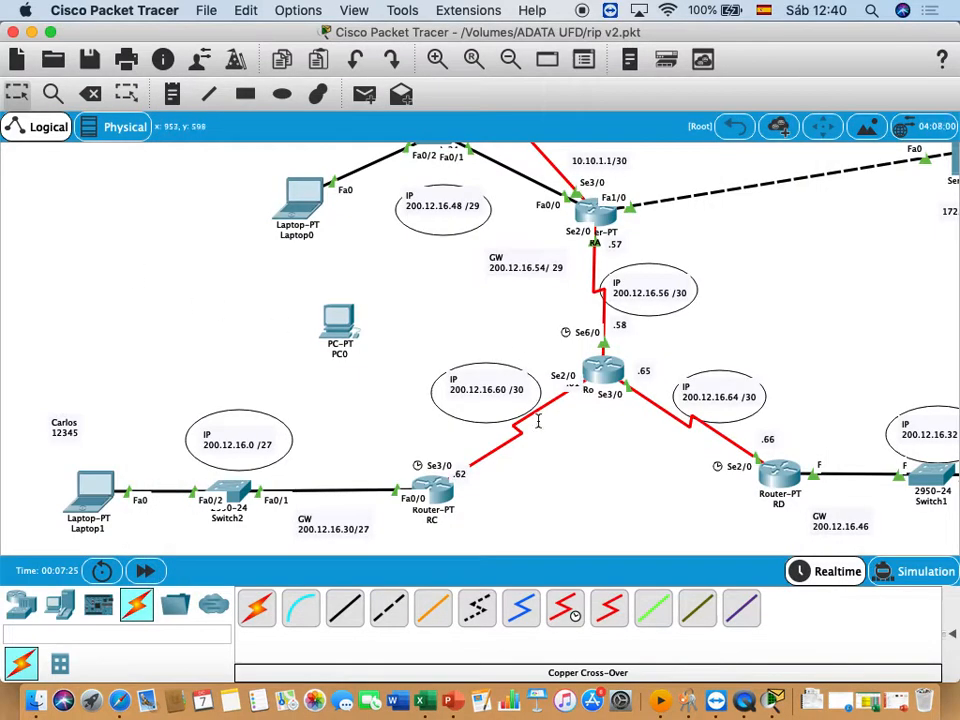
click(432, 488)
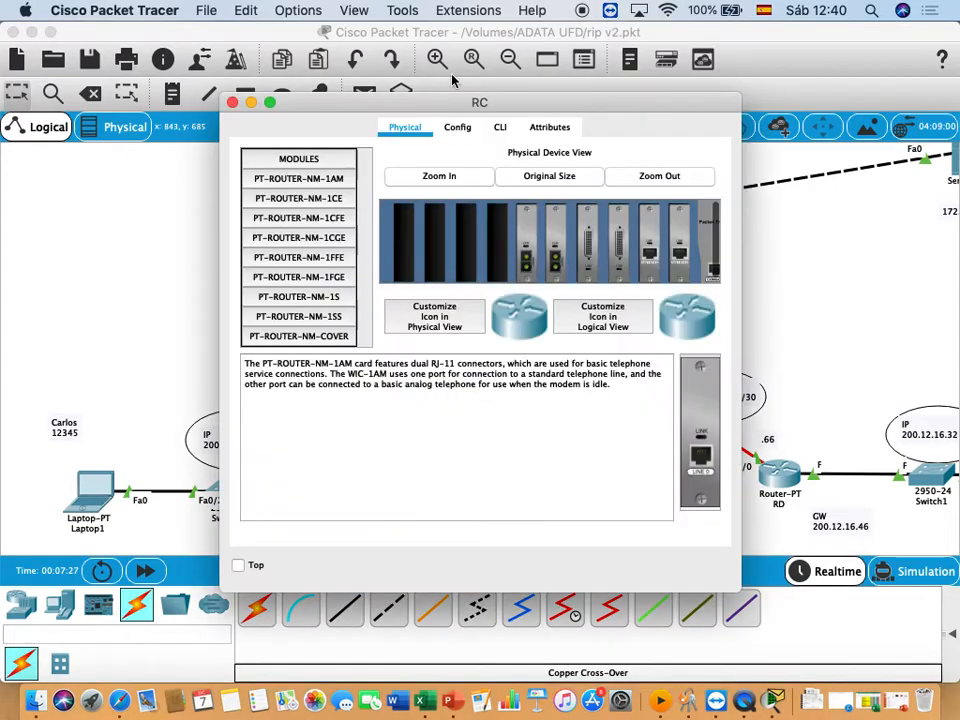
click(500, 127)
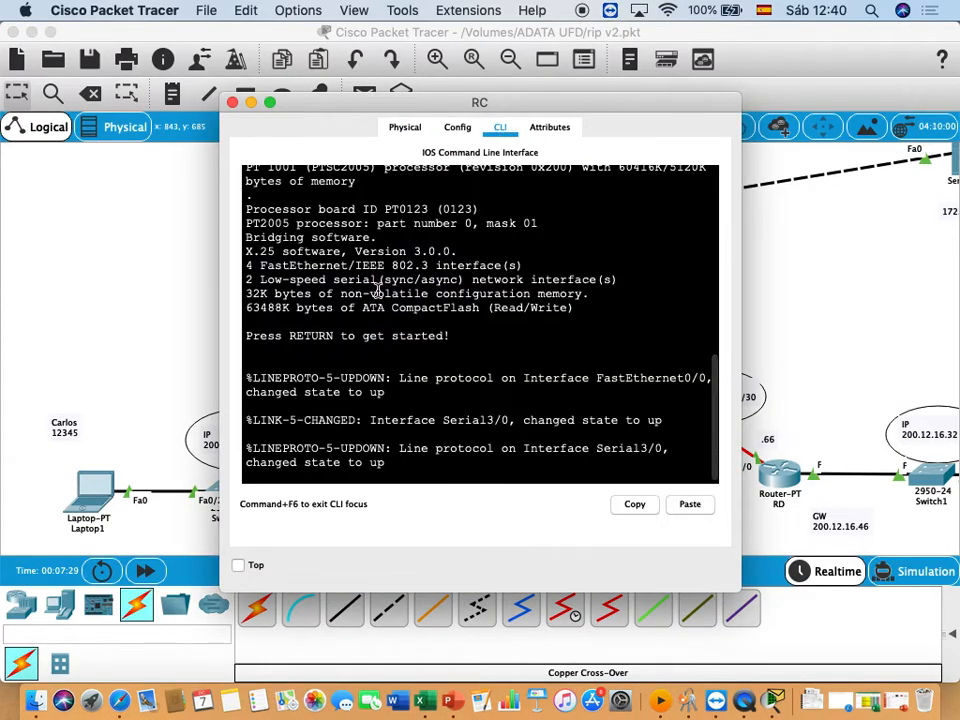
key(Return)
key(Return)
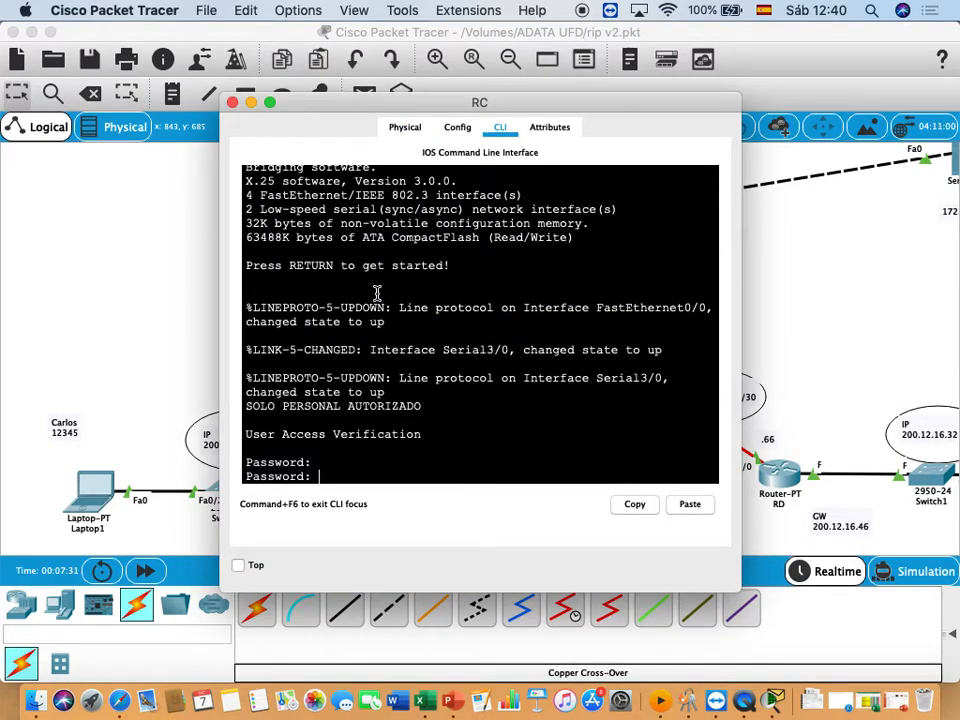
key(Return)
key(Return)
text(ena)
key(Tab)
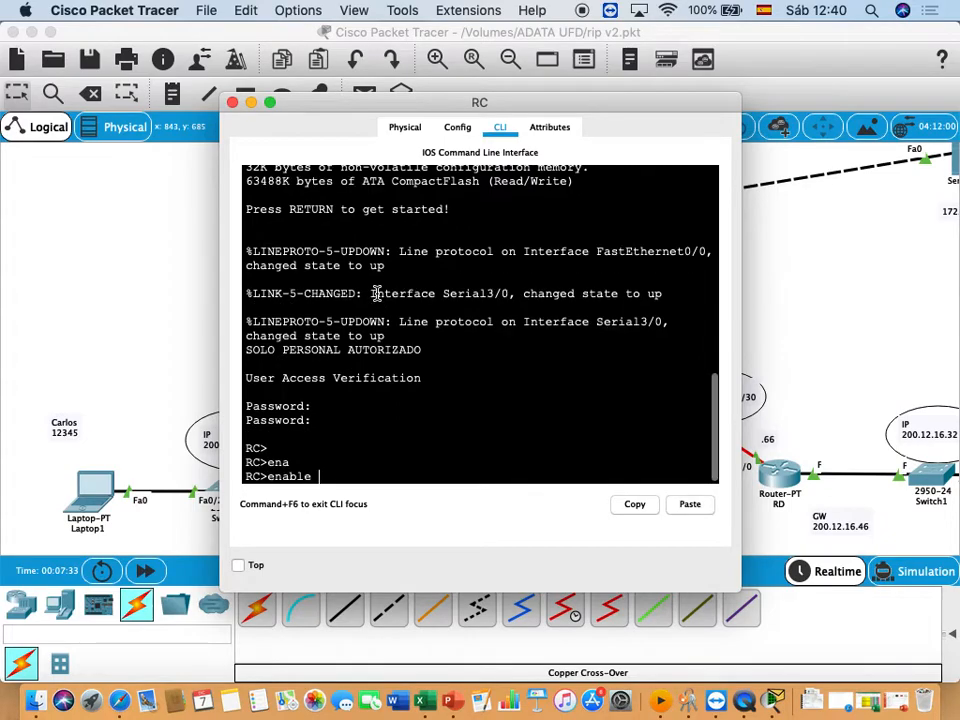
key(Return)
- List router RC's routing table with "show ip ro"
text(show ip)
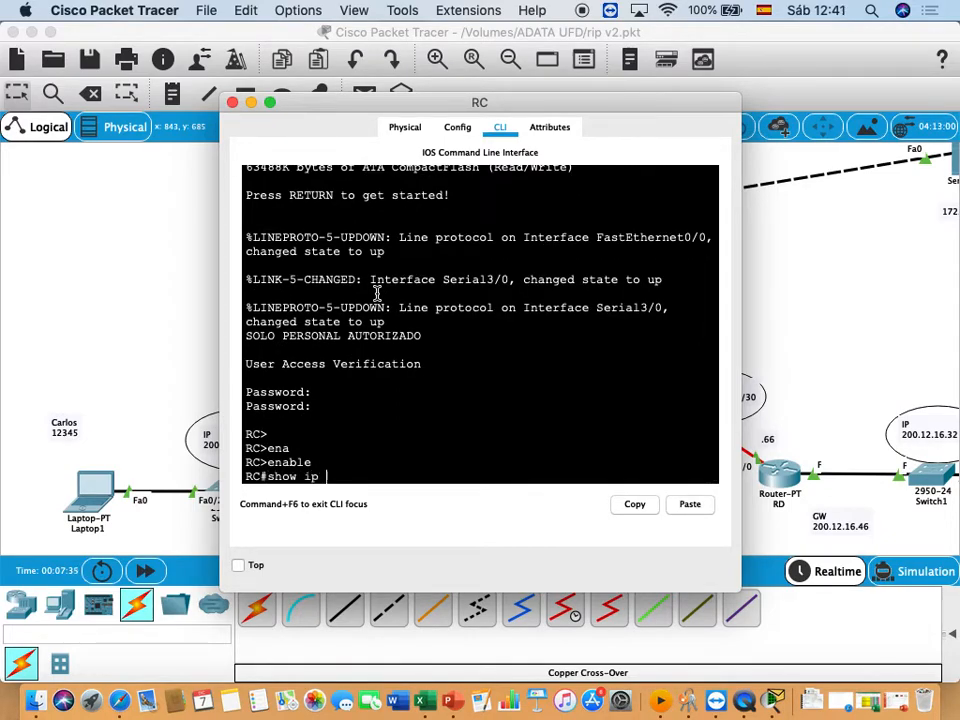
text( ro)
key(Return)
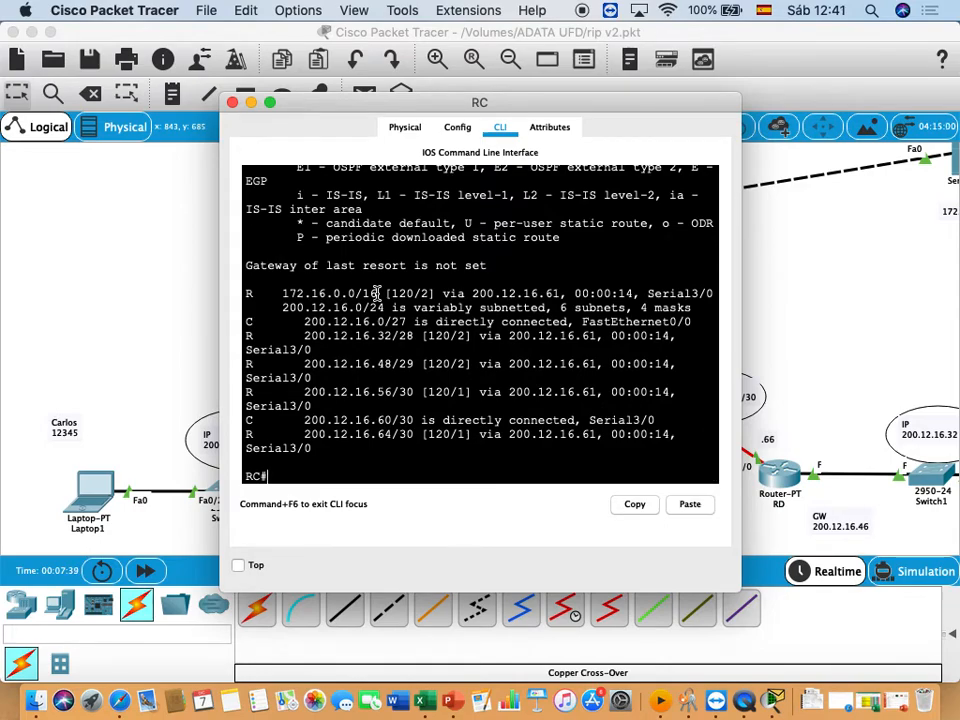
- Return to router RA's command line and highlight the static default route entry in its routing table
click(90, 268)
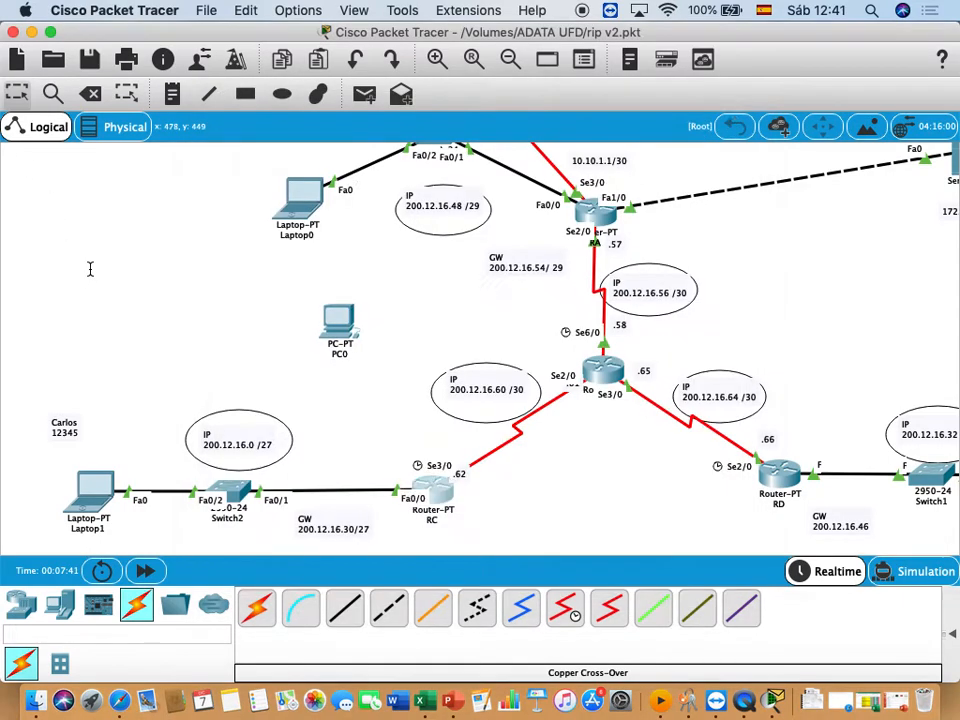
scroll(92, 271, down, 1)
scroll(93, 273, up, 3)
scroll(92, 272, up, 3)
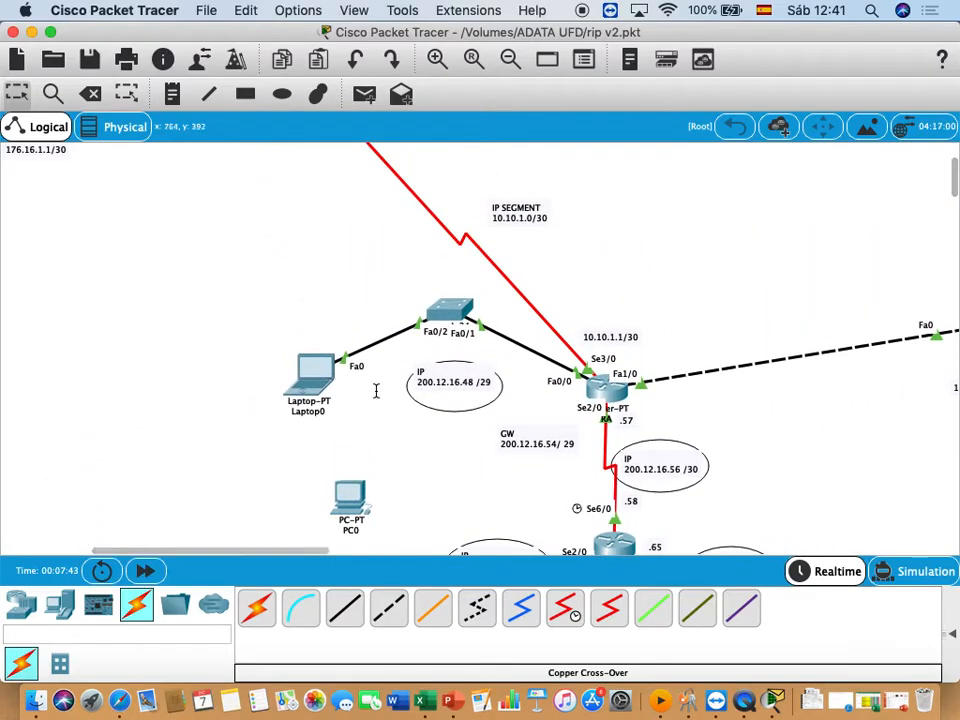
click(615, 389)
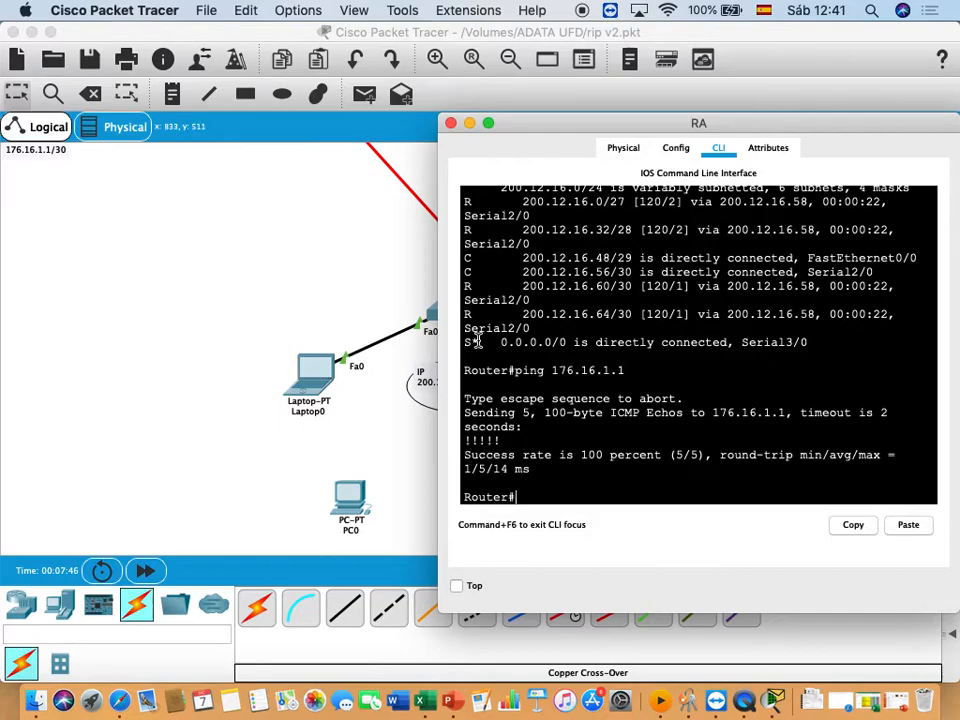
drag(465, 342, 825, 354)
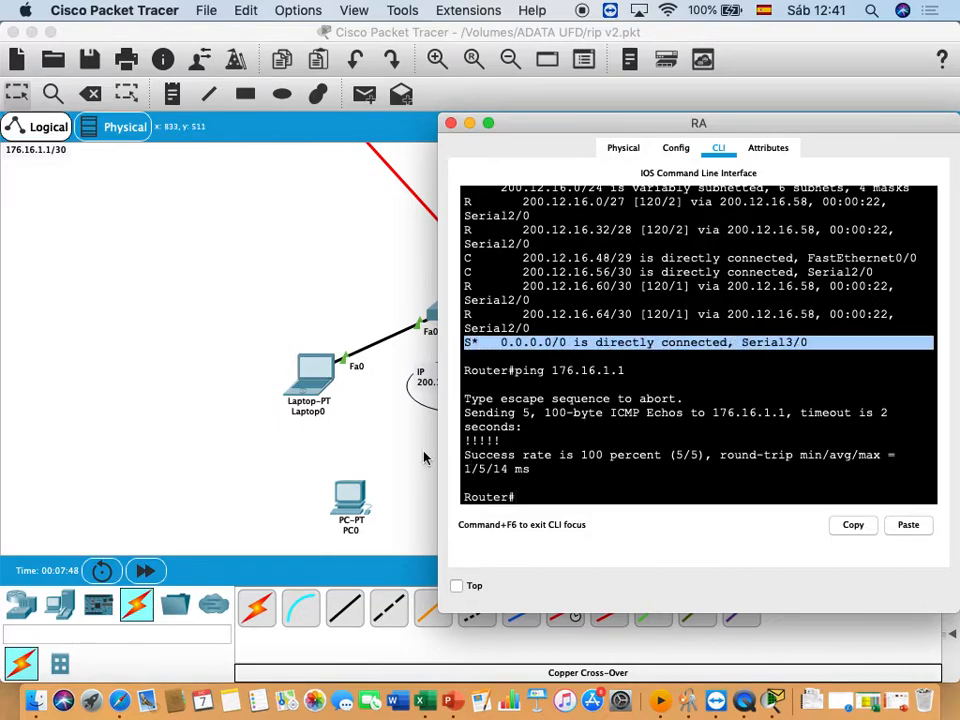
- Enter global configuration mode on router RA with "config t" and open its RIP configuration with "router rip"
click(558, 494)
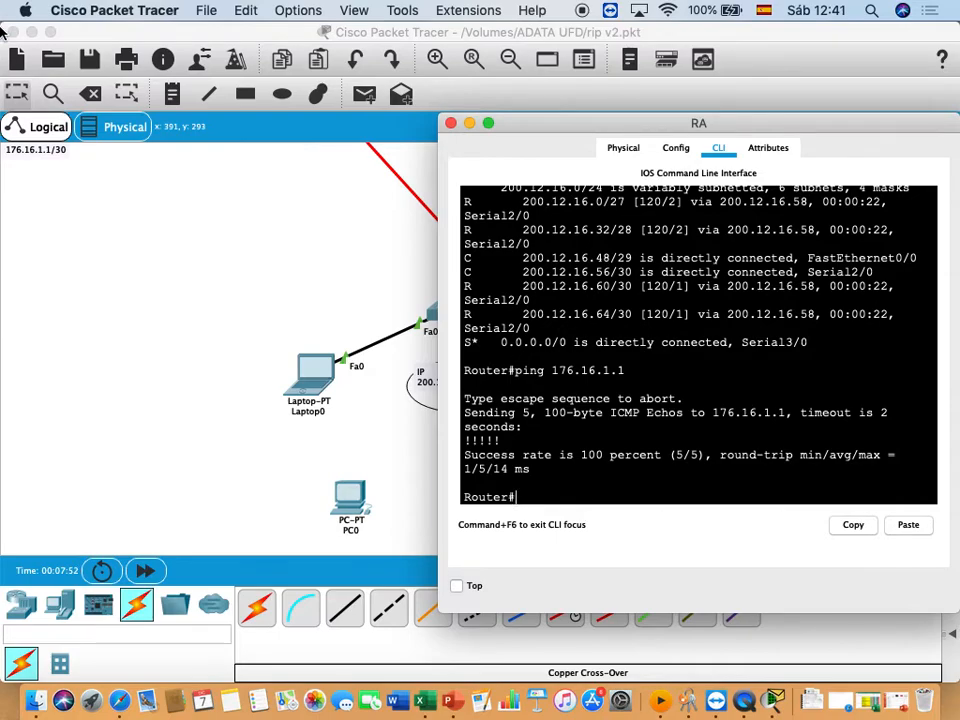
text(config t)
key(Return)
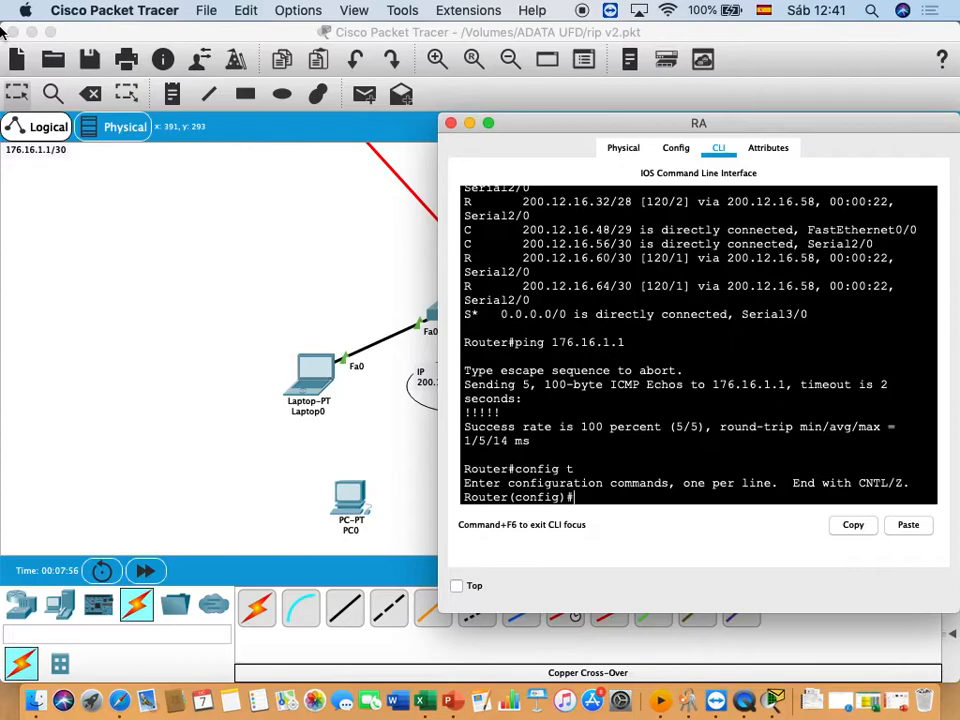
text(rou)
key(Tab)
text(ri)
key(Tab)
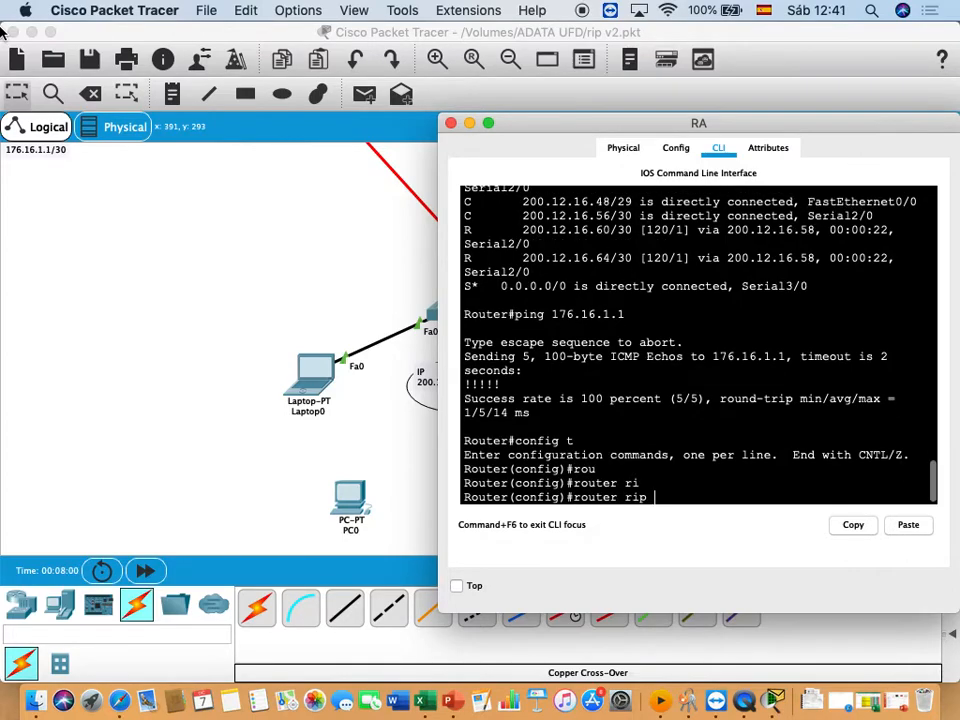
key(Return)
- Set the RIP process on router RA to "version 2"
text(ve)
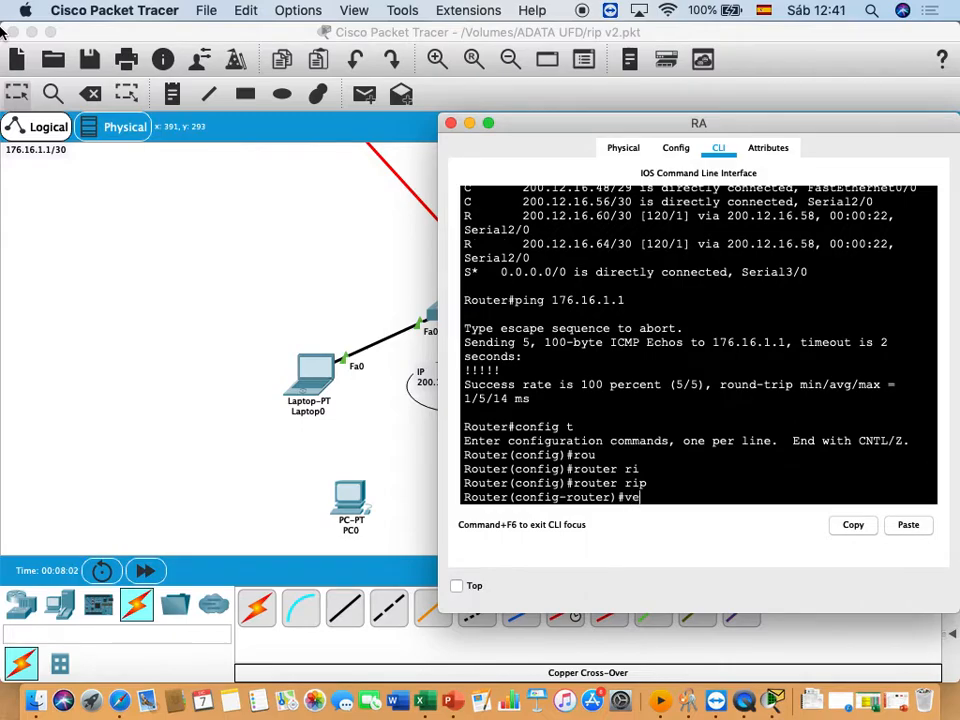
text(r)
key(Tab)
text(2)
key(Return)
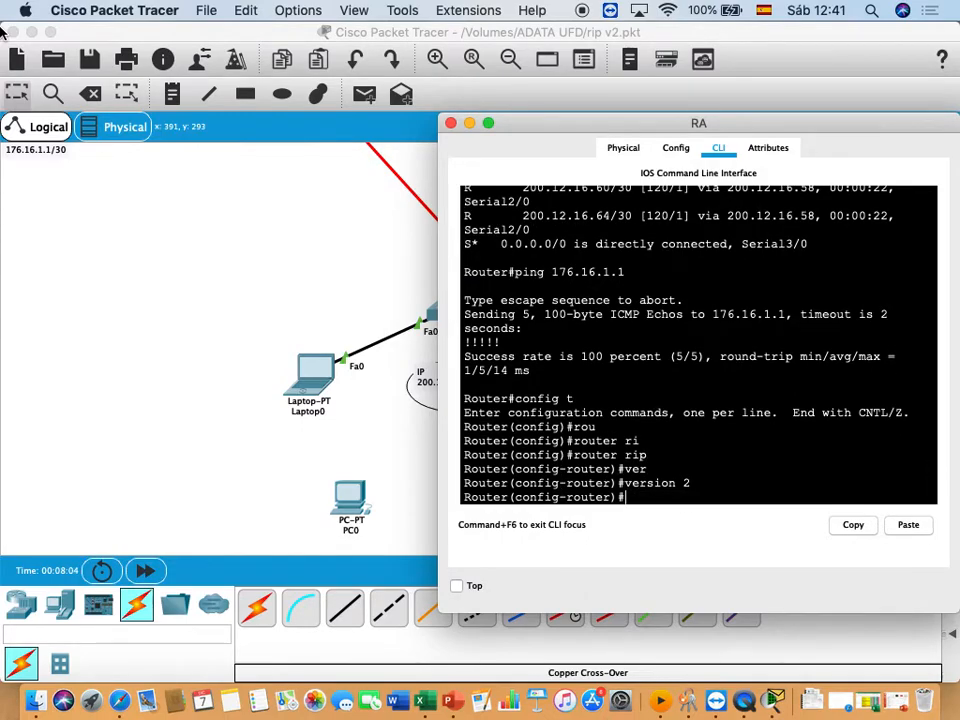
- Add static route redistribution to router RA's RIP process with "redistribute static"
text(red)
key(Tab)
text(st)
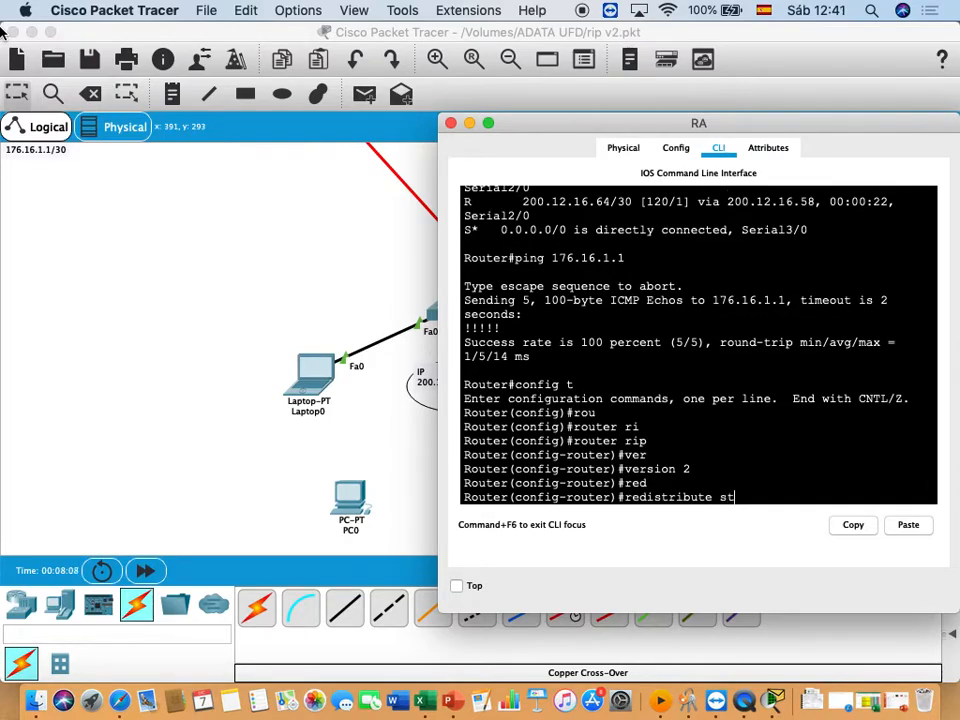
key(Tab)
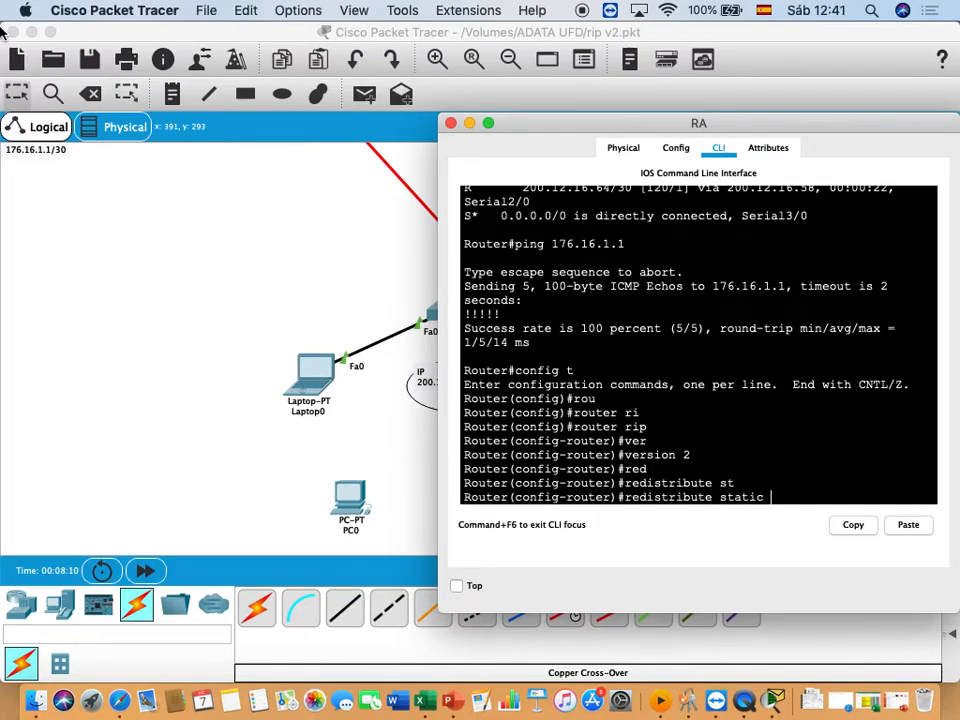
key(Return)
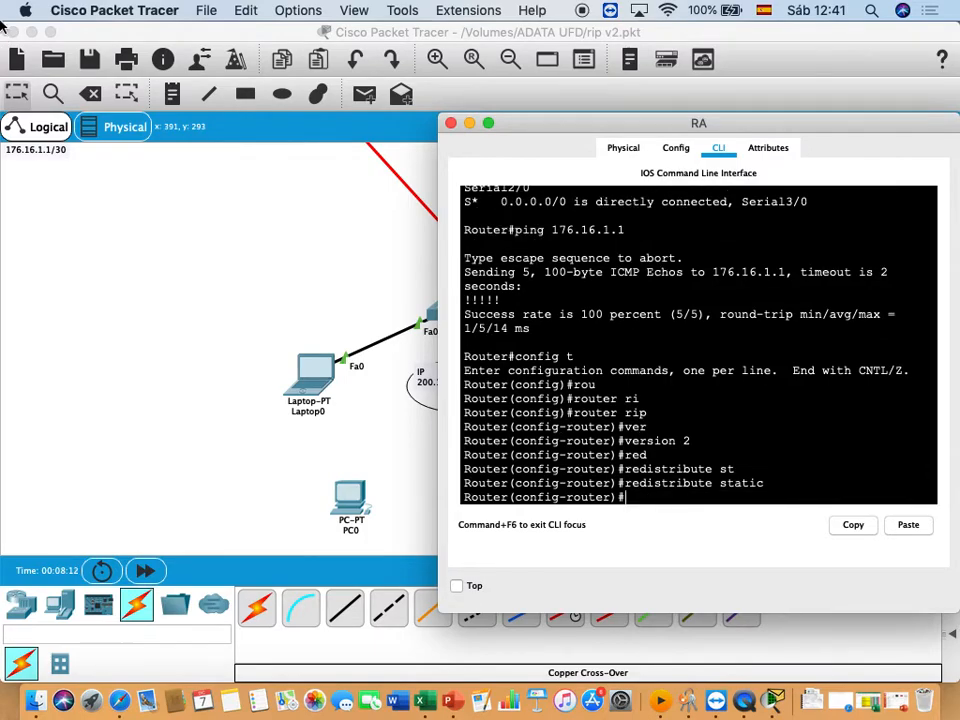
- Check the running ping to 176.16.1.1 in Laptop1's command prompt, then return to the topology
click(354, 271)
scroll(357, 290, down, 5)
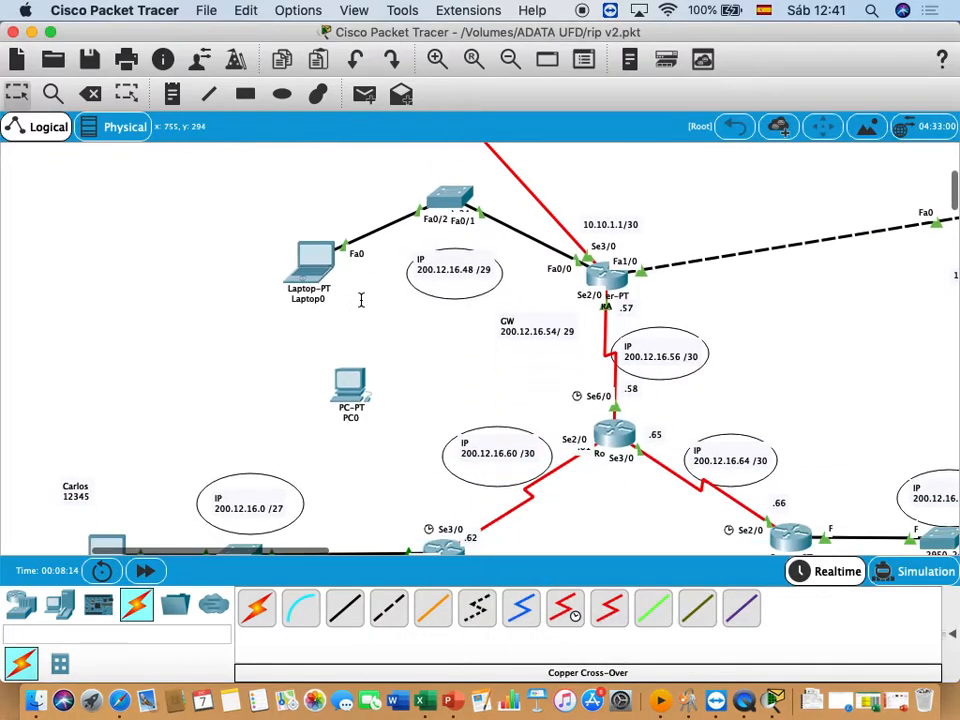
click(96, 478)
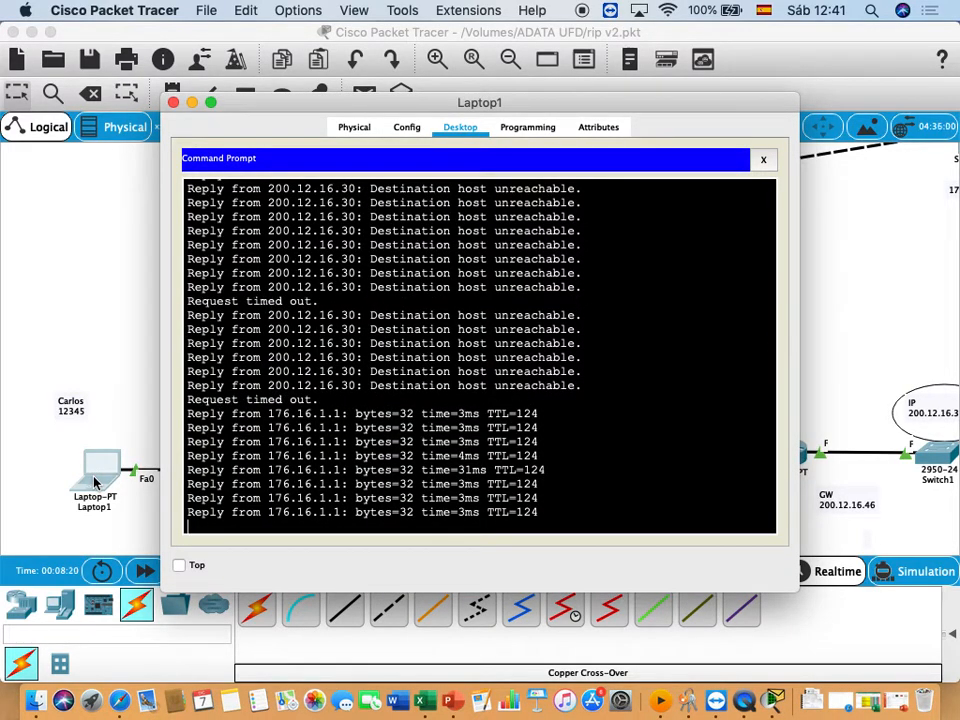
click(79, 315)
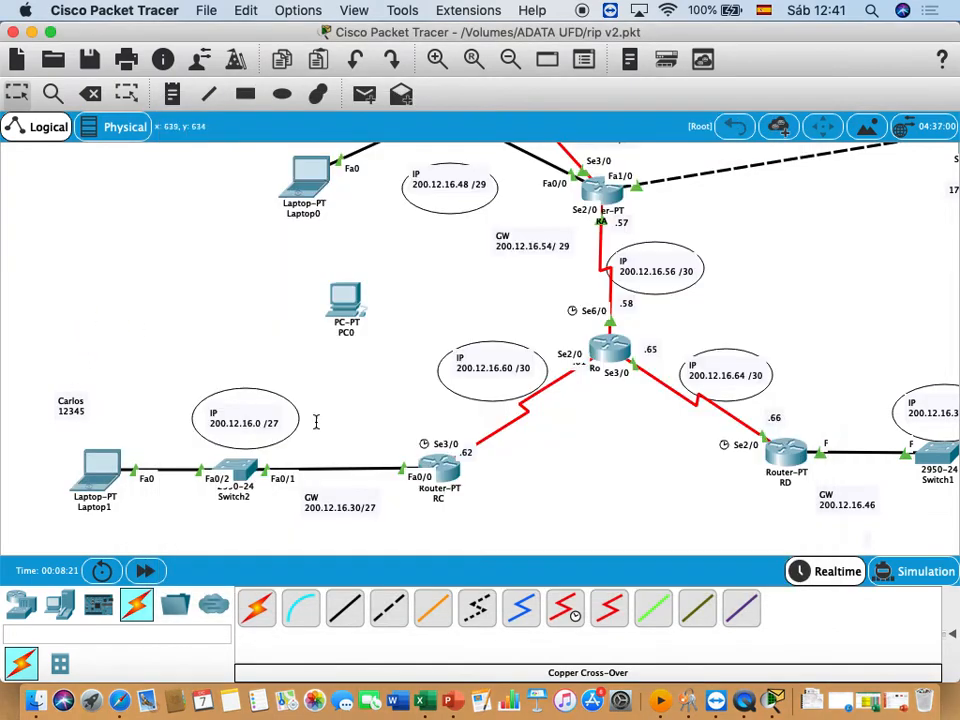
- Repeat the routing table listing on router RC and highlight the 0.0.0.0/0 default route entry
click(441, 470)
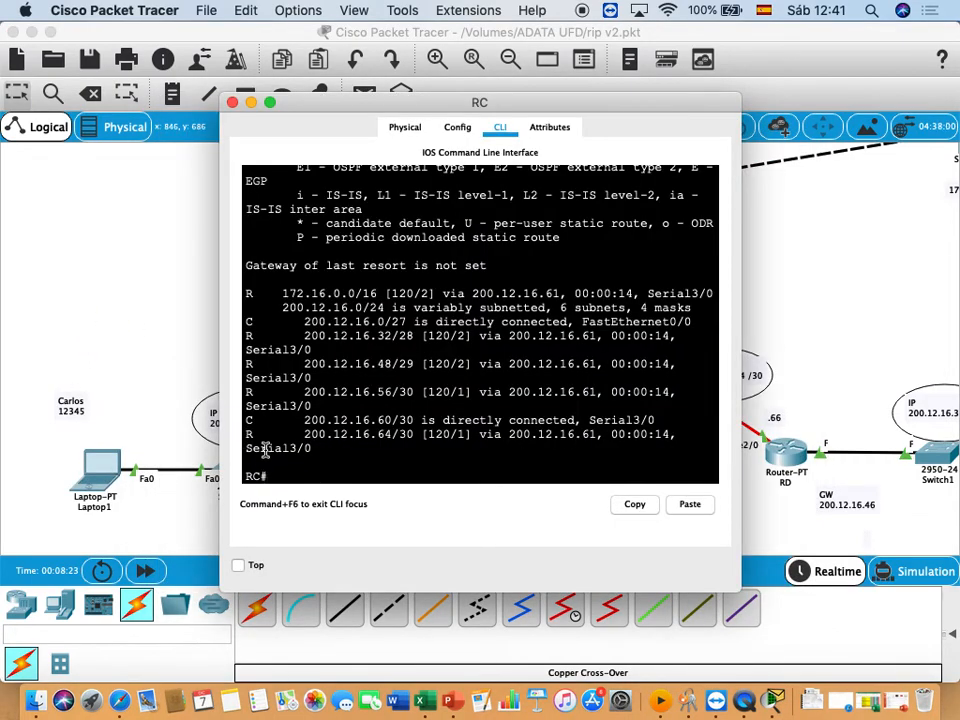
key(Up)
key(Return)
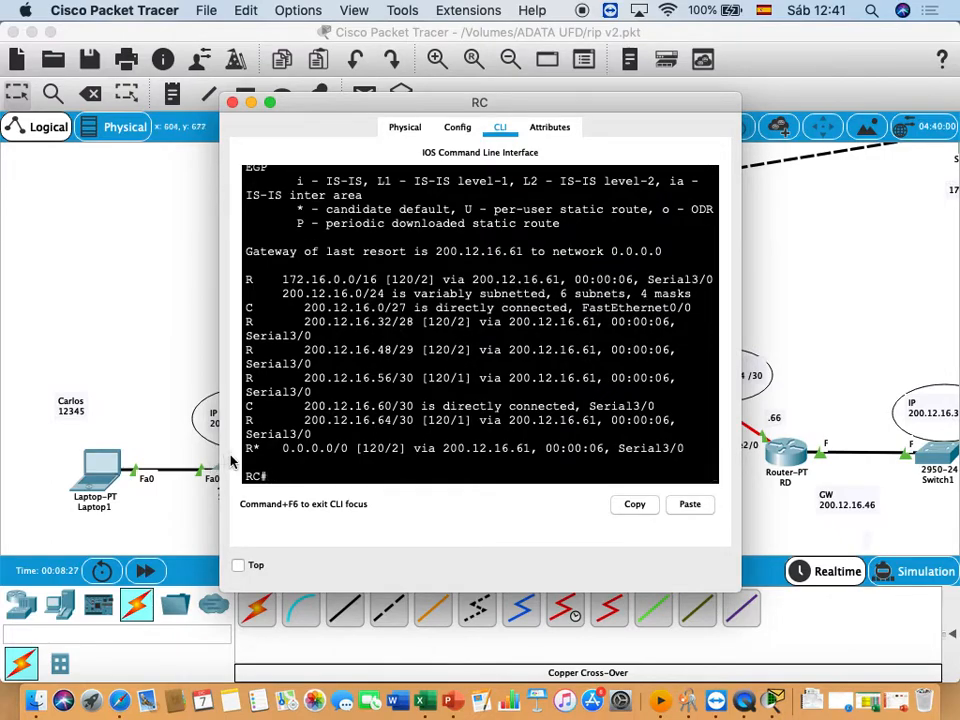
drag(246, 449, 710, 458)
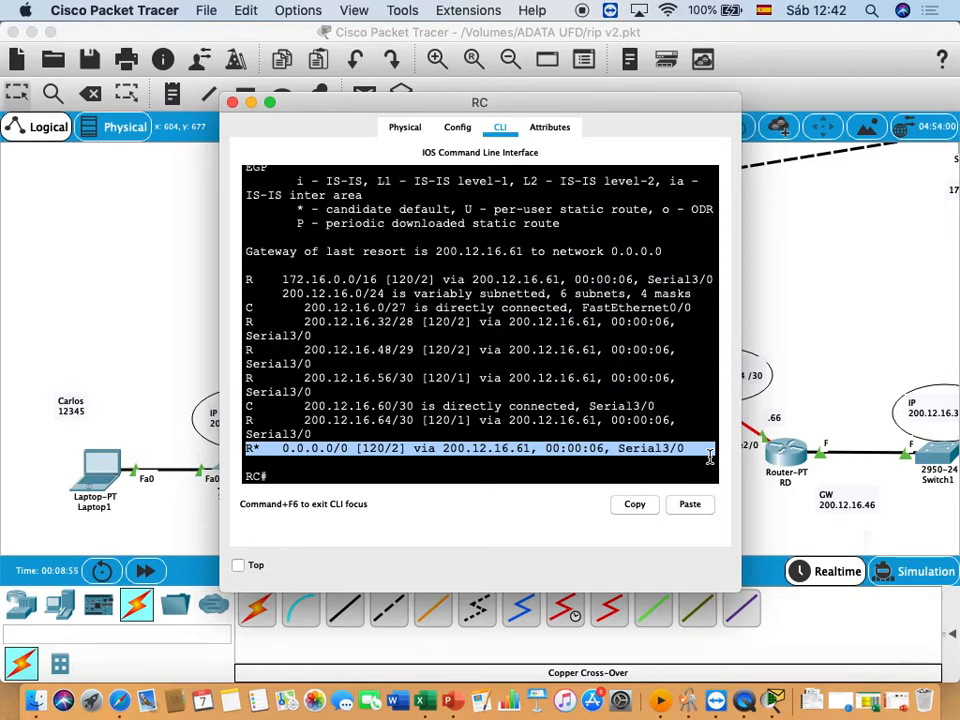
scroll(700, 465, down, 1)
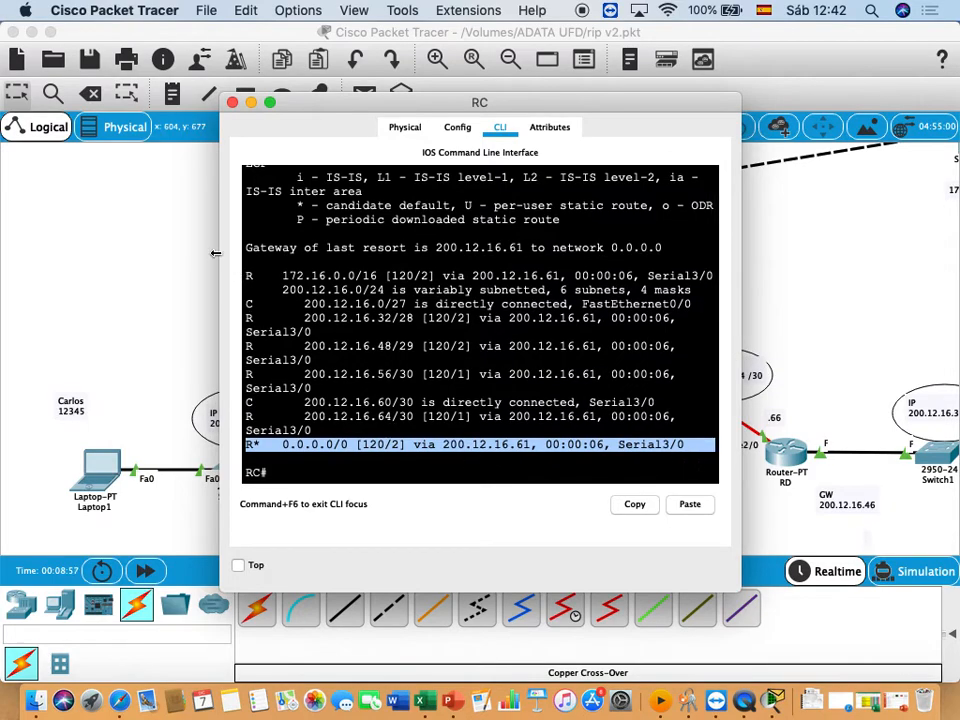
- Bring back router RA's command line to review its RIP commands and move its window clear of the topology's far side
click(175, 254)
scroll(563, 267, down, 1)
scroll(564, 267, up, 5)
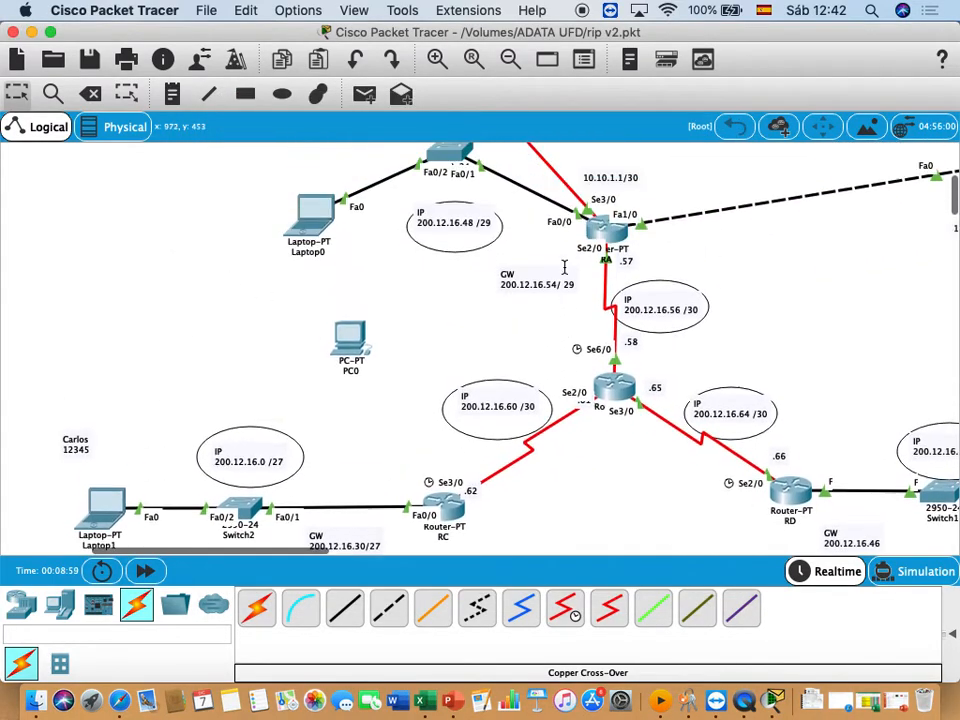
click(607, 463)
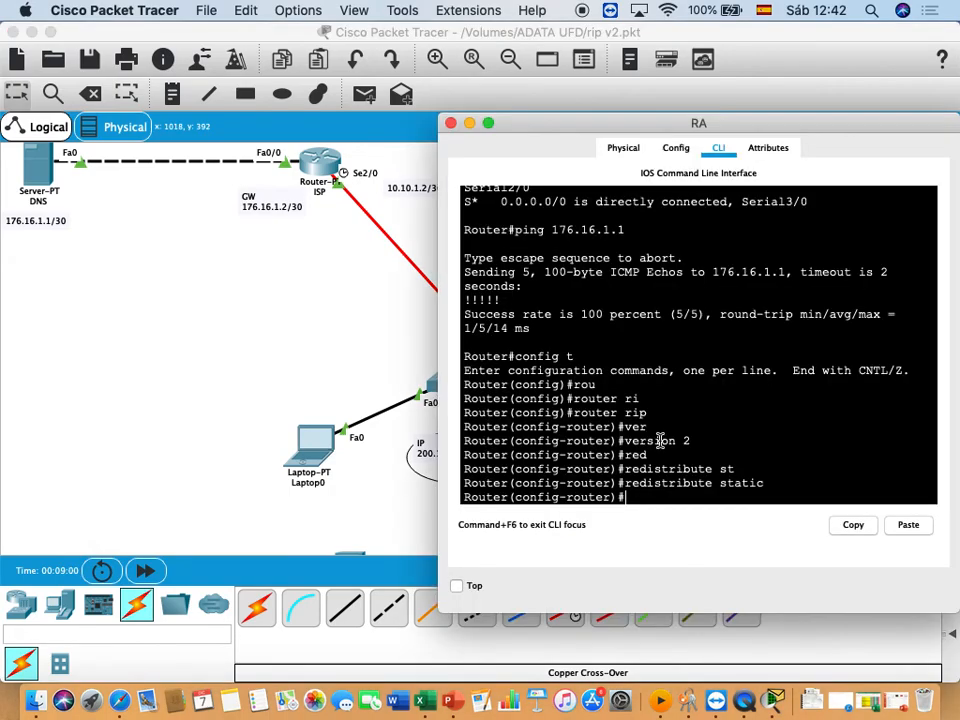
drag(832, 128, 605, 57)
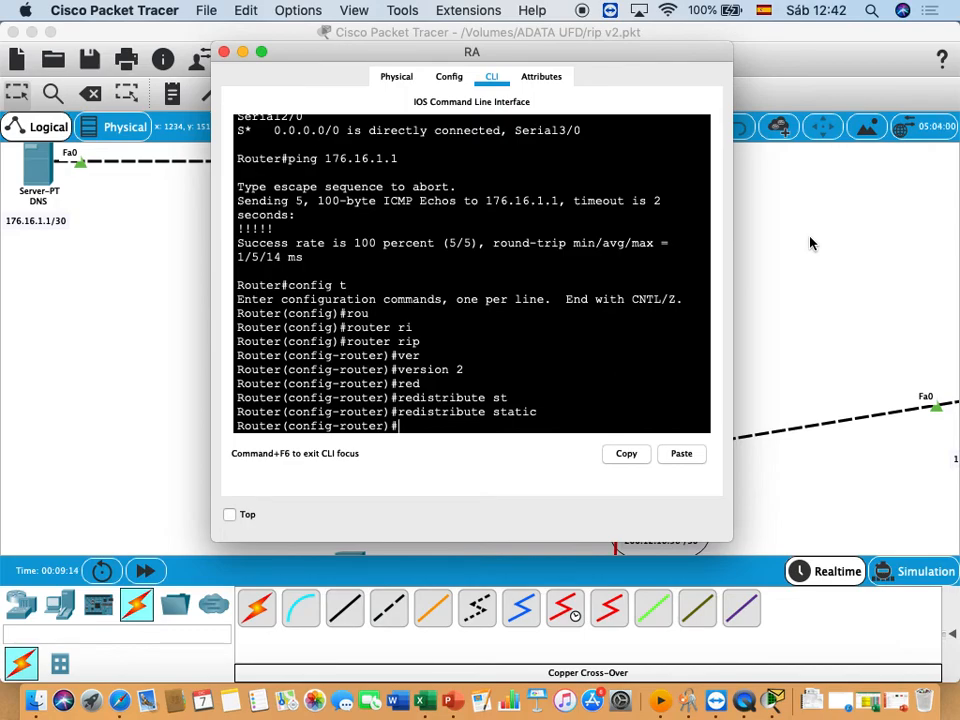
scroll(812, 240, left, 2)
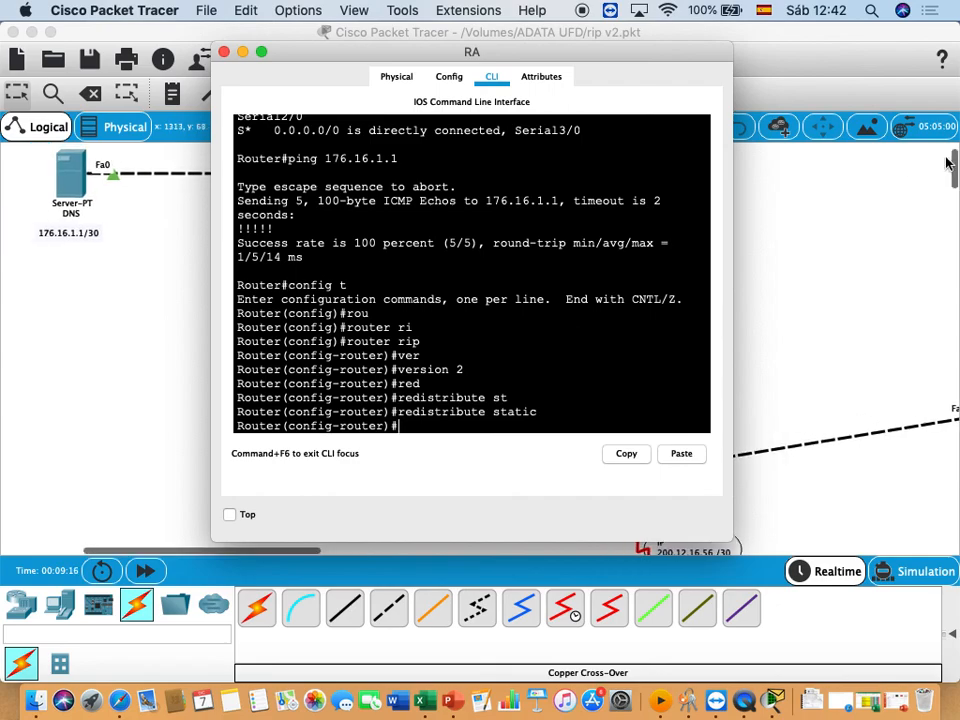